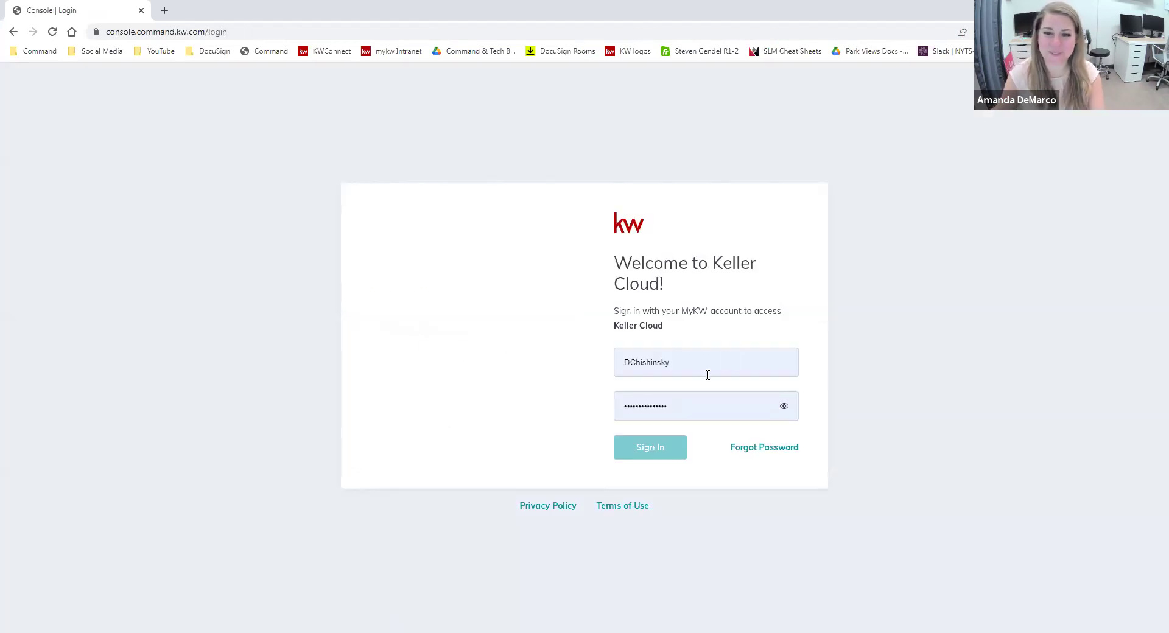
Step: Switch the sign-in form to the other saved account, retype its password, and submit
double_click(646, 362)
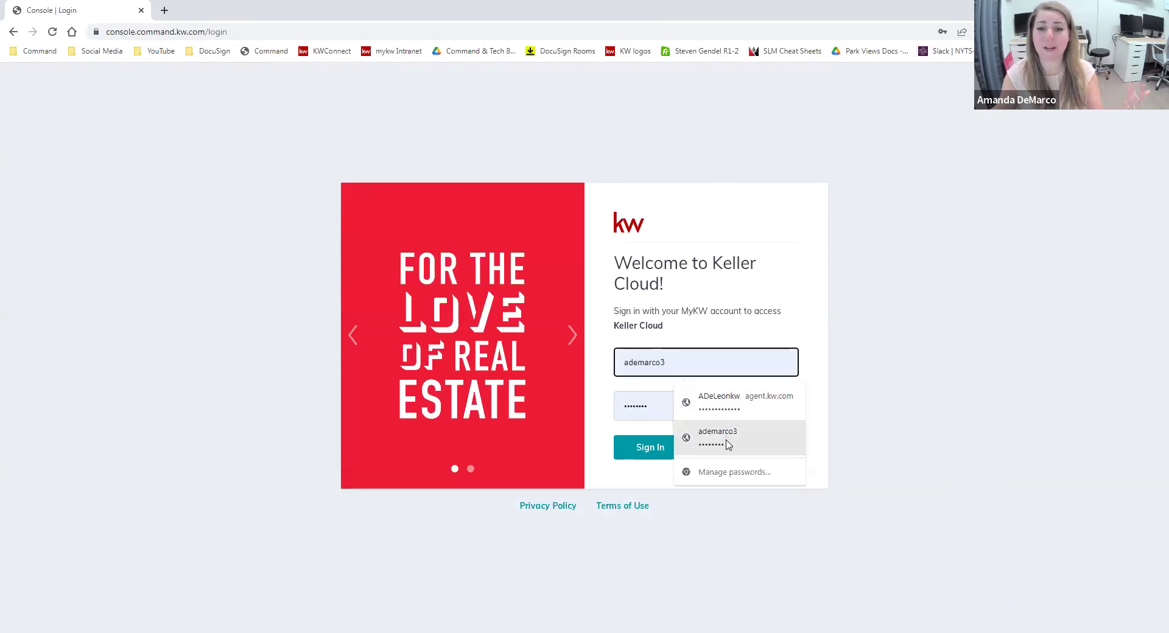
left_click(724, 437)
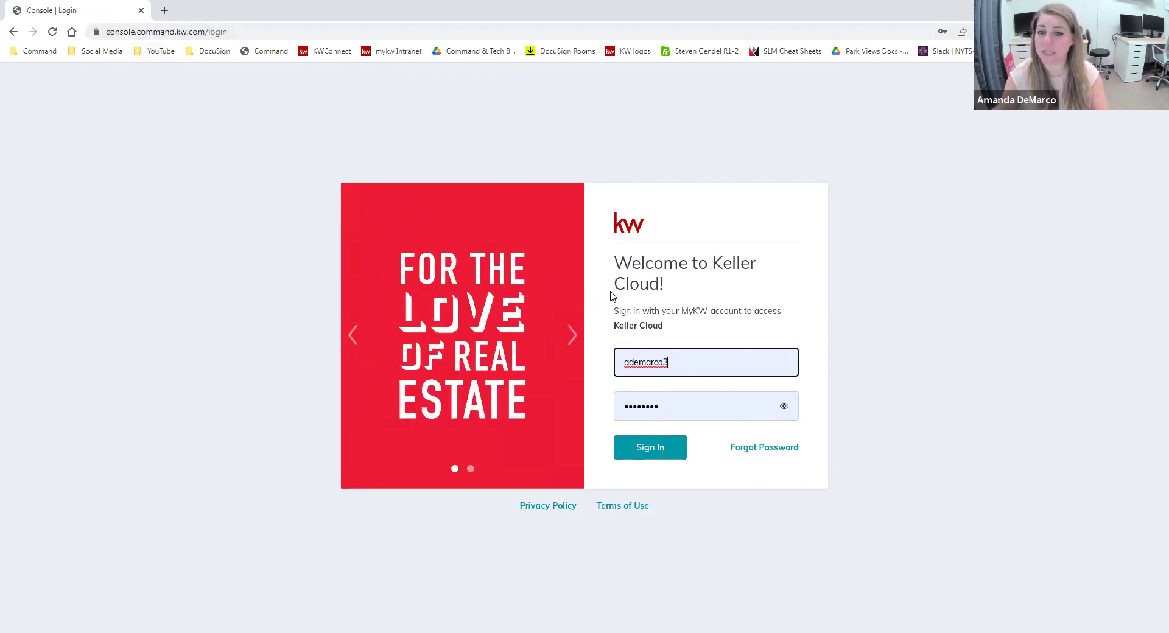
left_click_drag(666, 407, 579, 407)
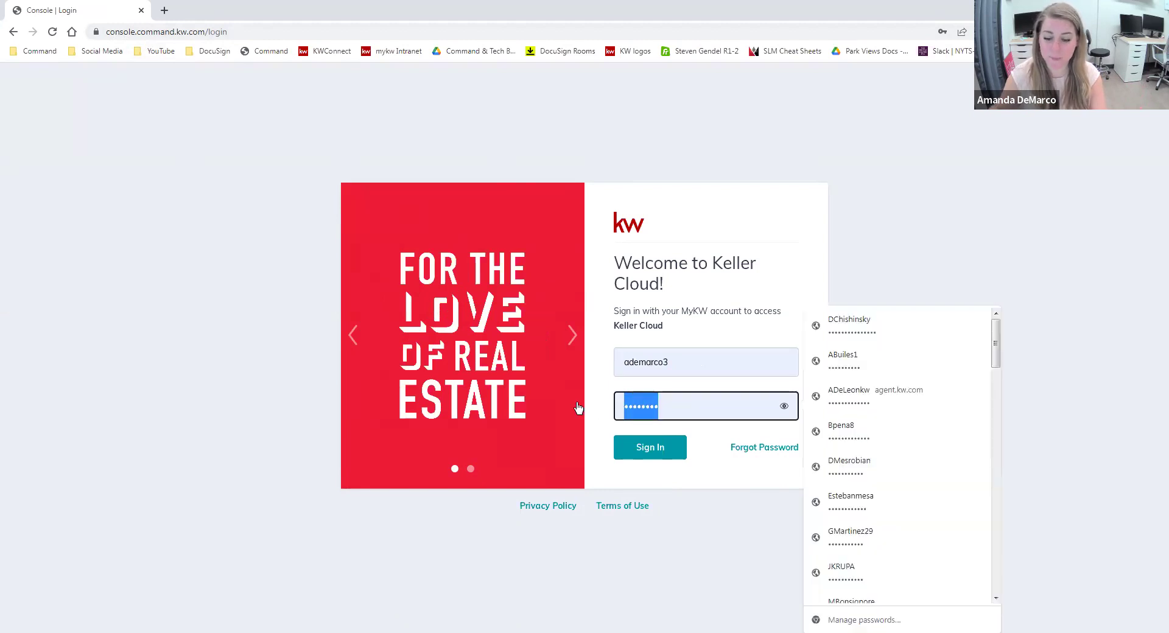
type("•••••••")
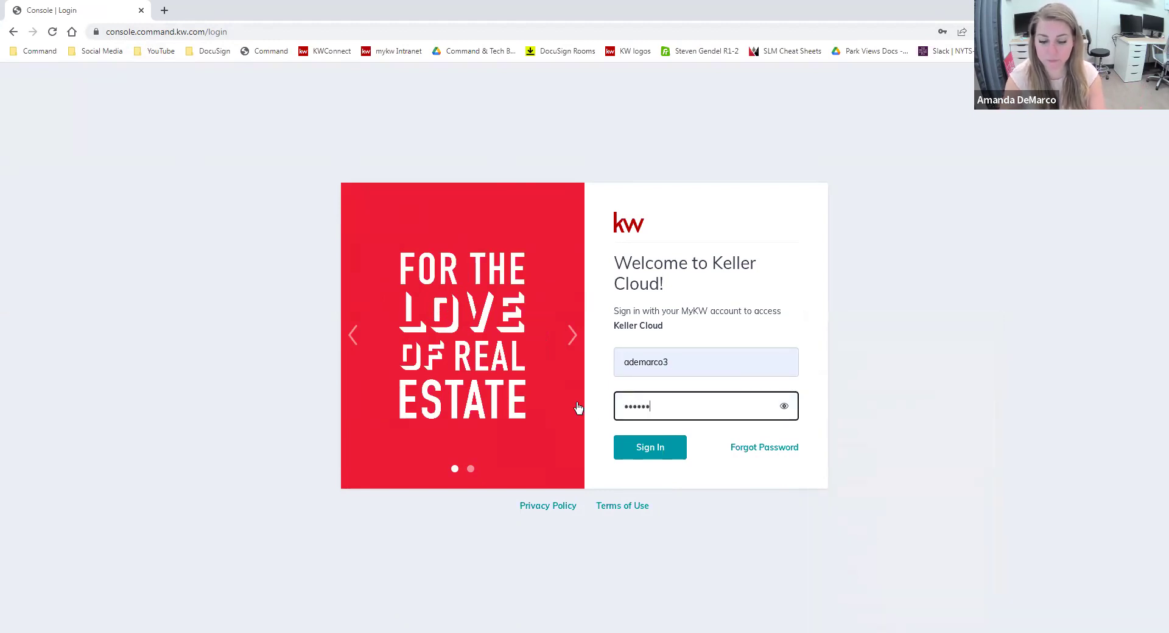
type("•")
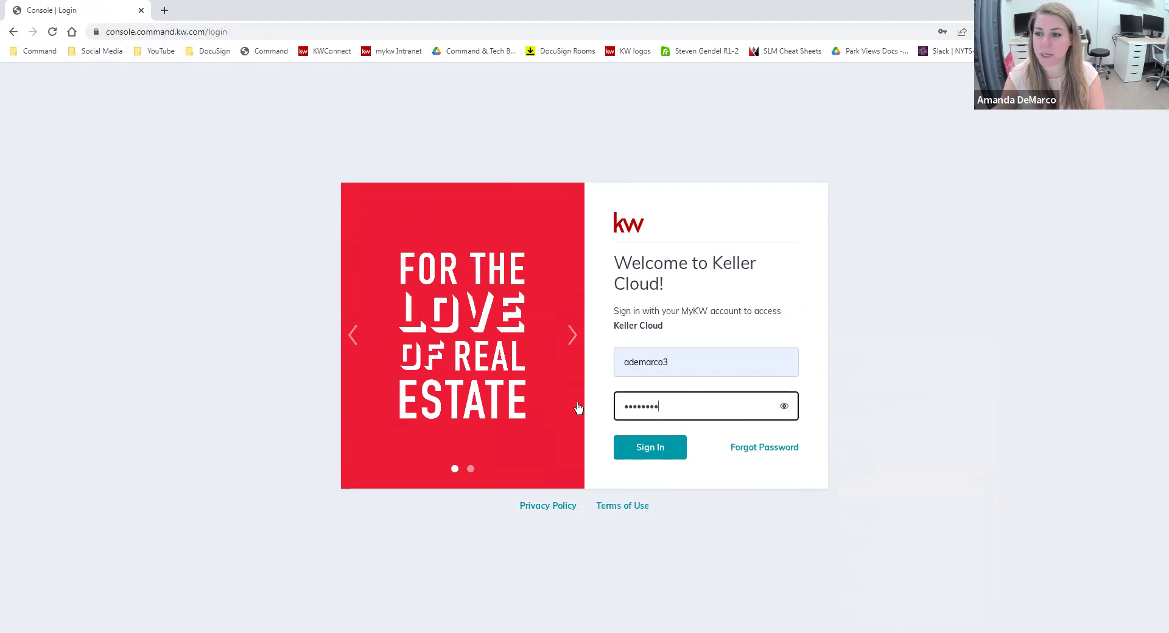
left_click(661, 447)
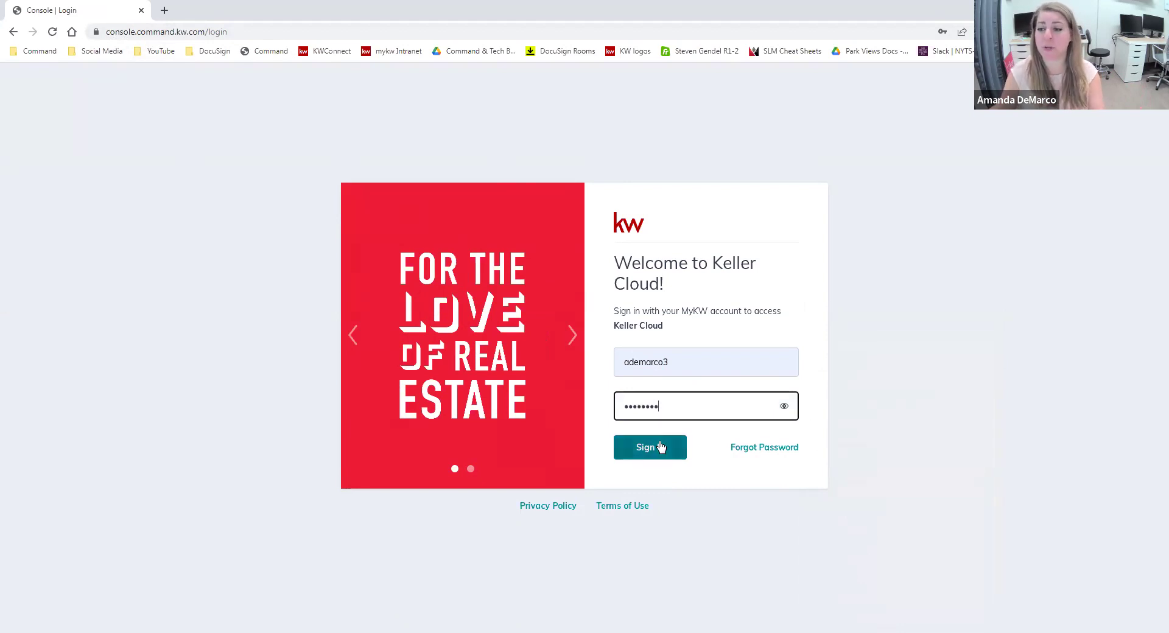
Step: Sign in and go to SmartPlans, where My SmartPlans lists 40 People Plans
left_click(662, 447)
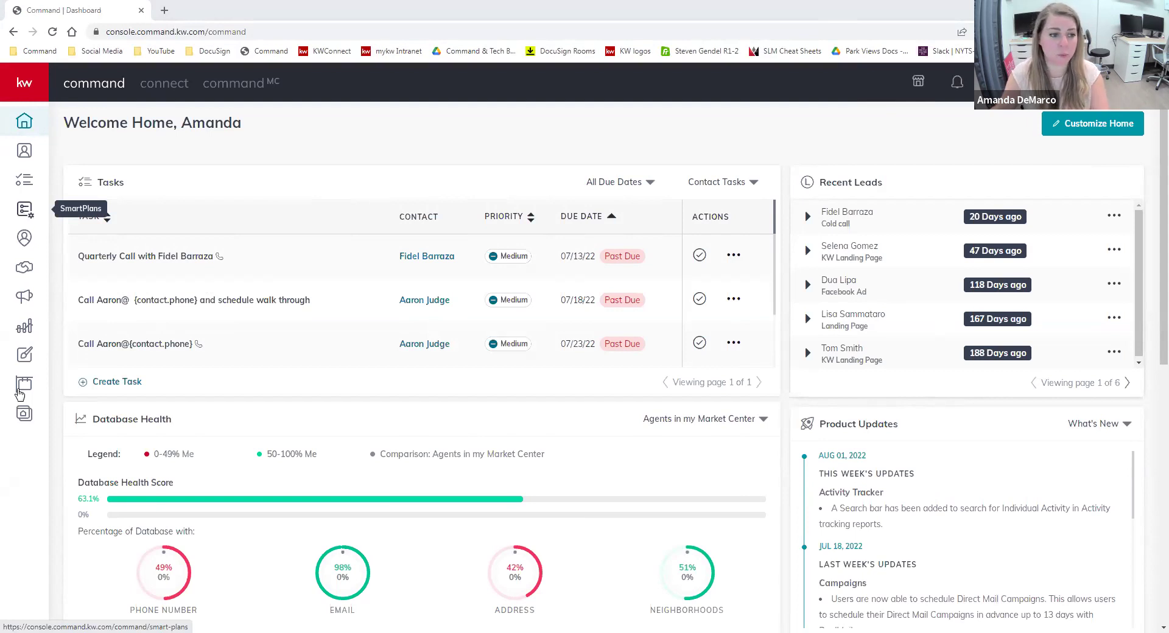
left_click(24, 210)
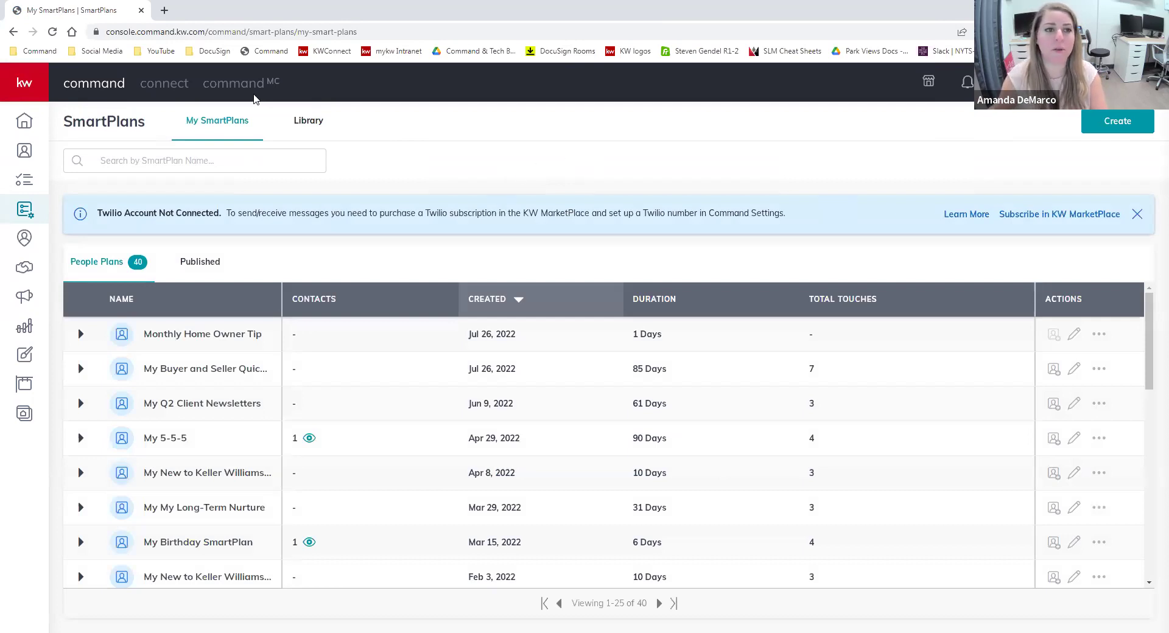
Step: Switch SmartPlans to the Library, showing 9 Featured plans like My Long-Term Nurture and 5-5-5
left_click(308, 124)
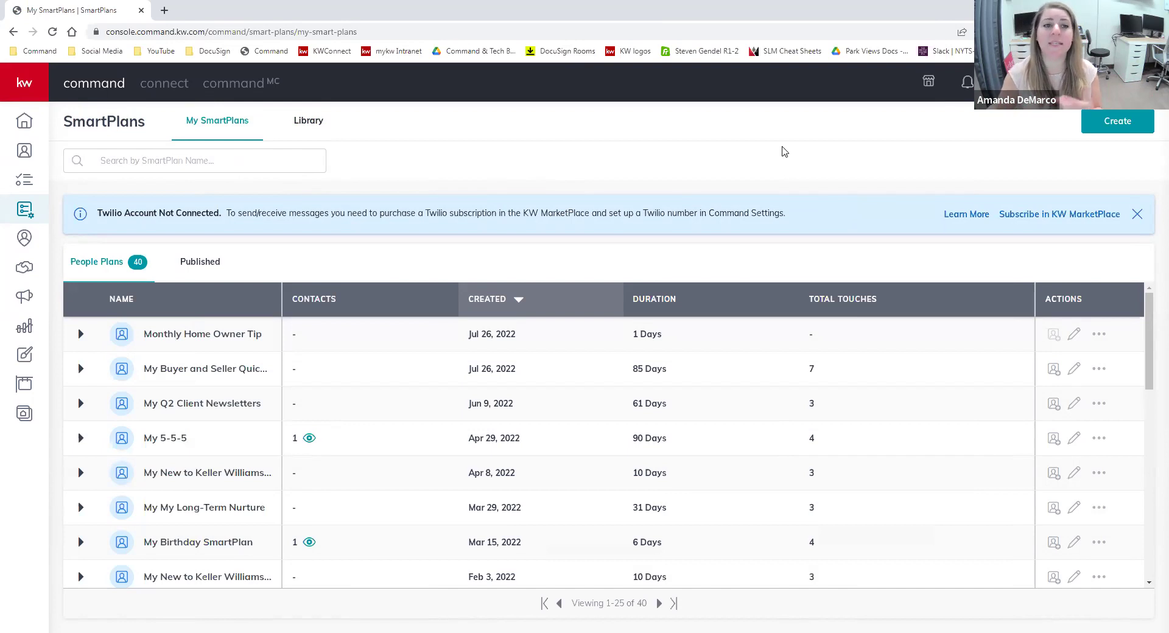
left_click(319, 124)
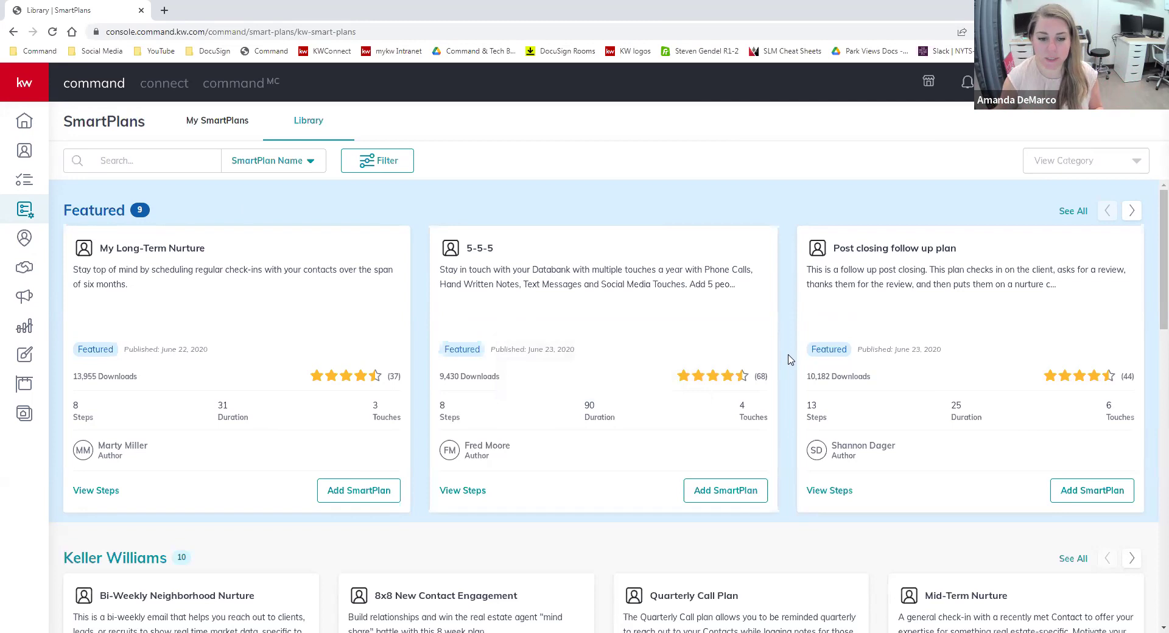
Step: Scroll the Library past the 10 Keller Williams plans to the 1575 Top Rated plans
scroll(790, 359, "down", 5)
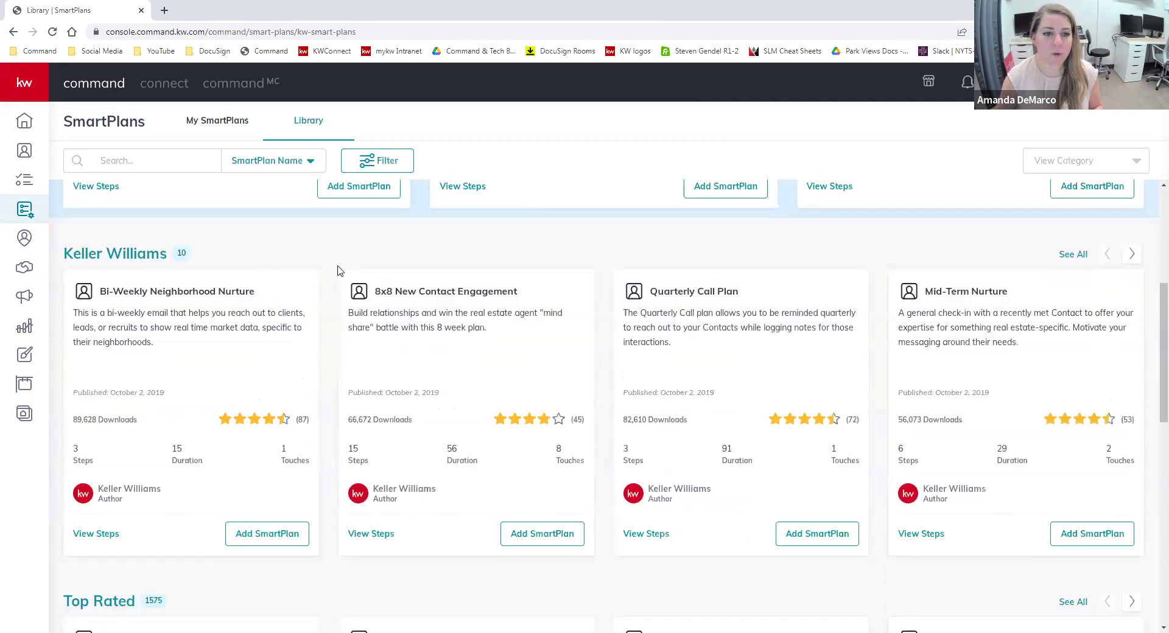
scroll(327, 329, "up", 1)
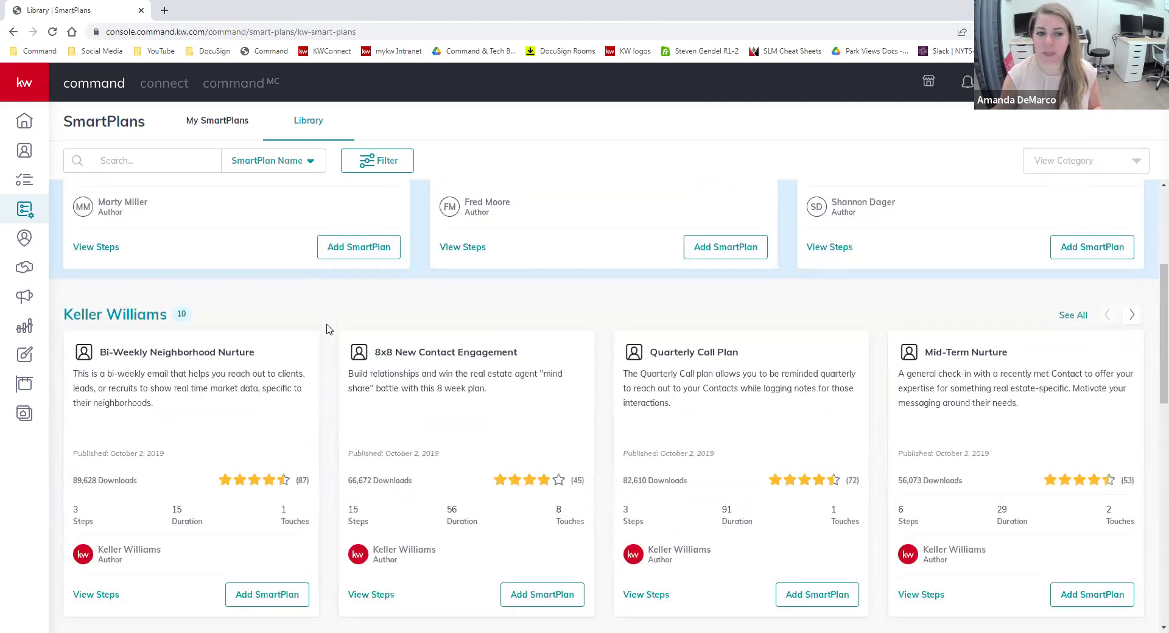
scroll(327, 329, "down", 1)
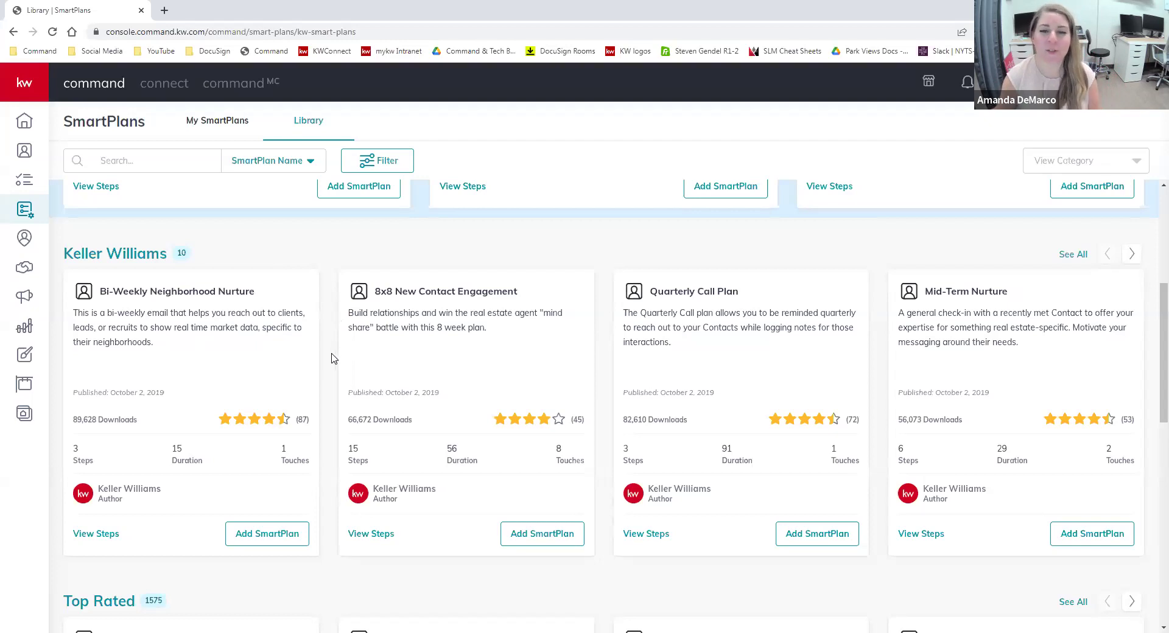
scroll(324, 362, "down", 7)
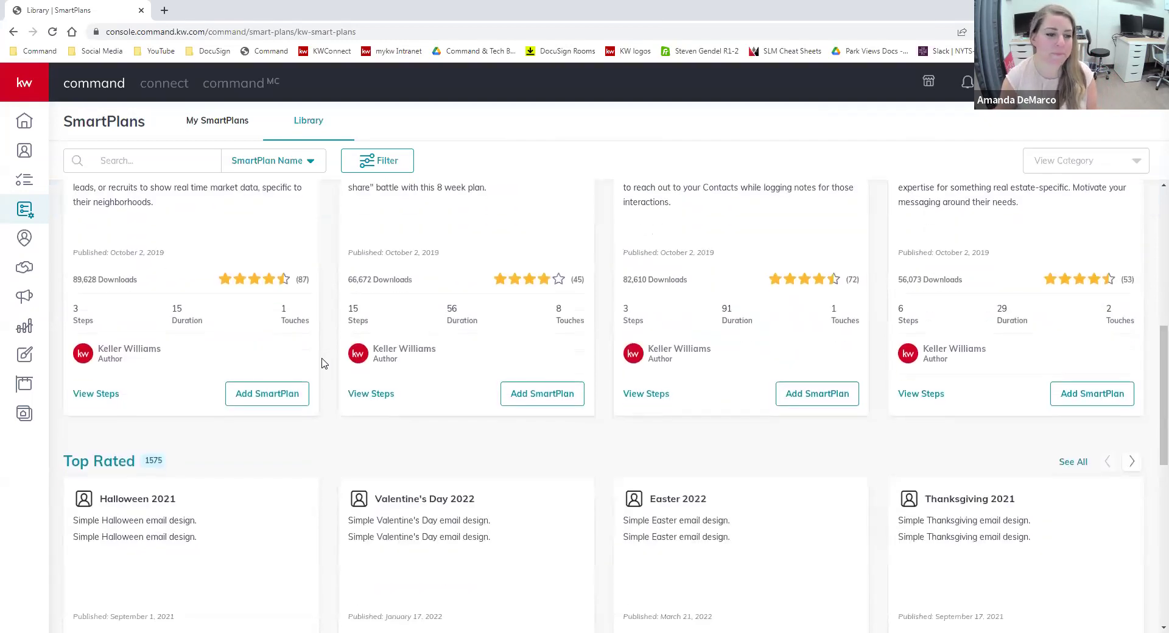
scroll(218, 298, "up", 1)
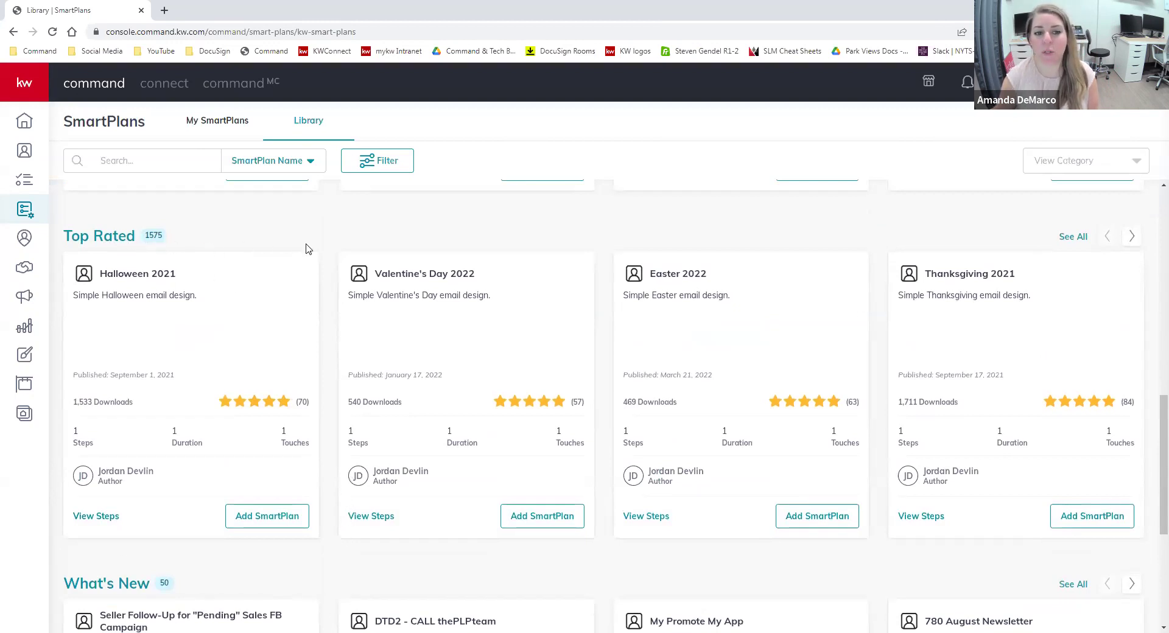
Step: Highlight the Top Rated count of 1575, clear it, and return to the Featured plans
double_click(153, 236)
left_click(221, 234)
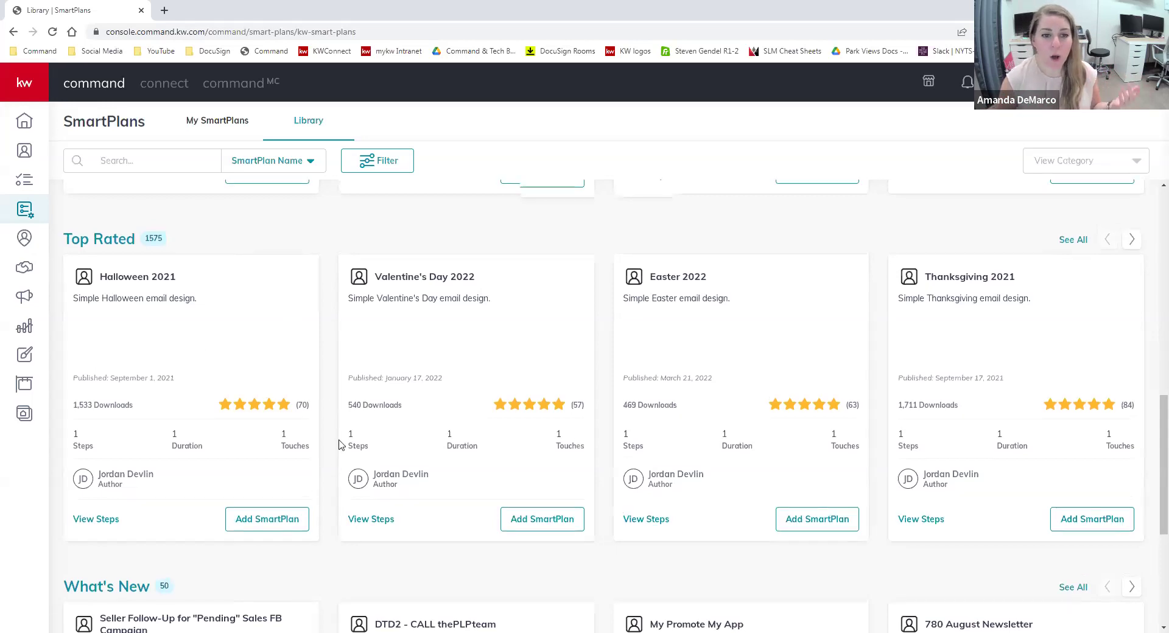
scroll(341, 447, "up", 10)
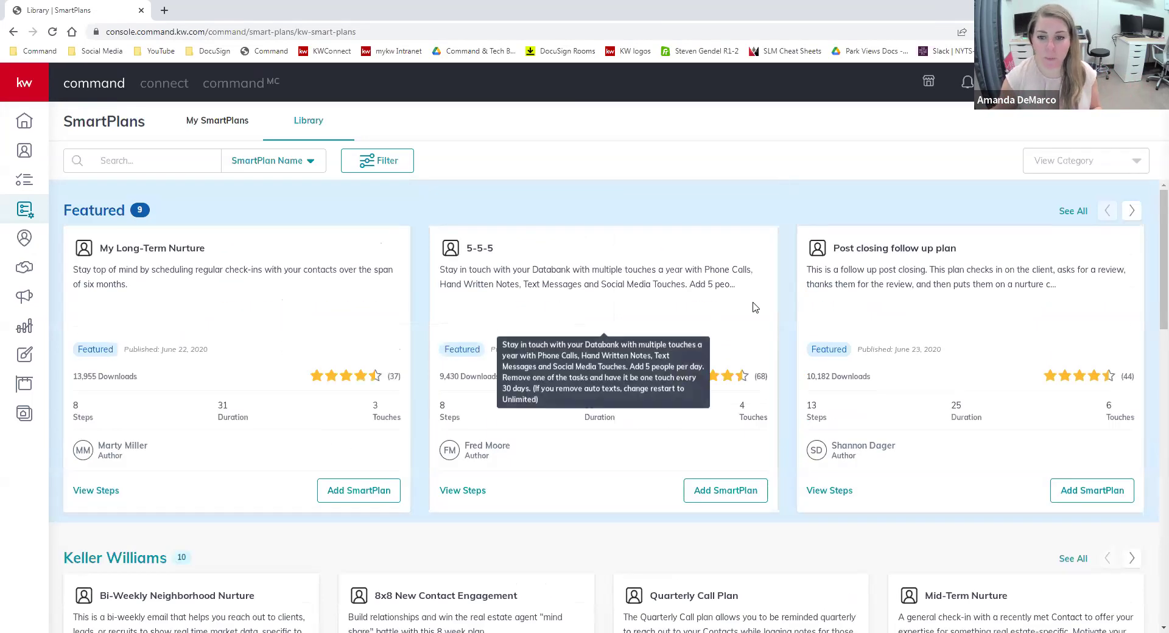
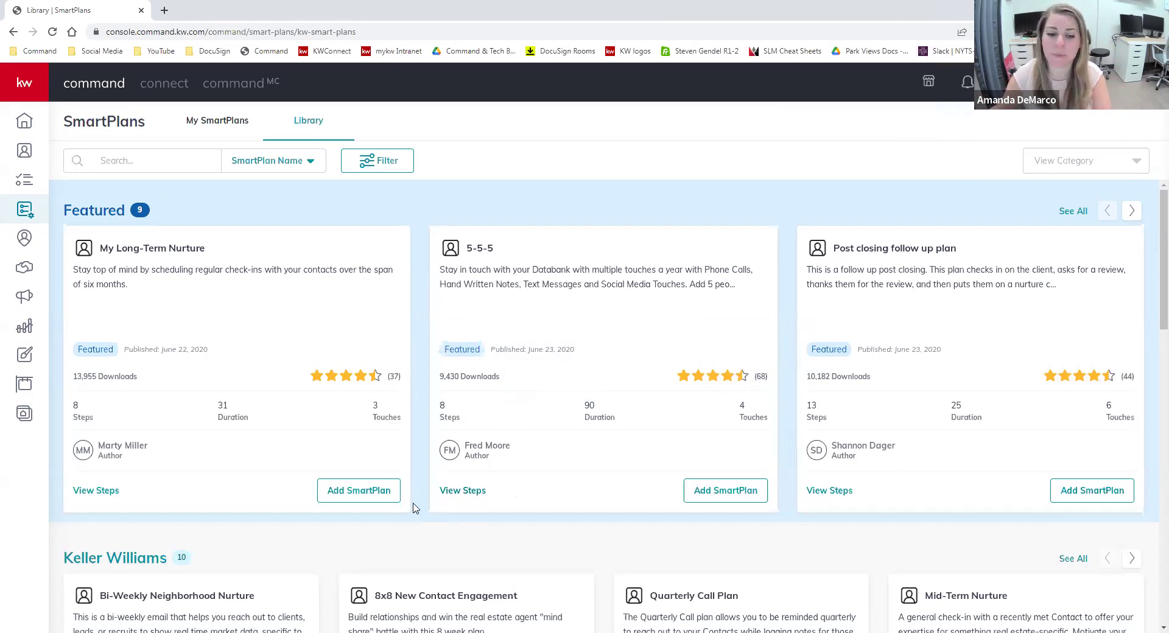
Step: Preview the steps of the 5-5-5 plan and inspect its step summary
left_click(476, 495)
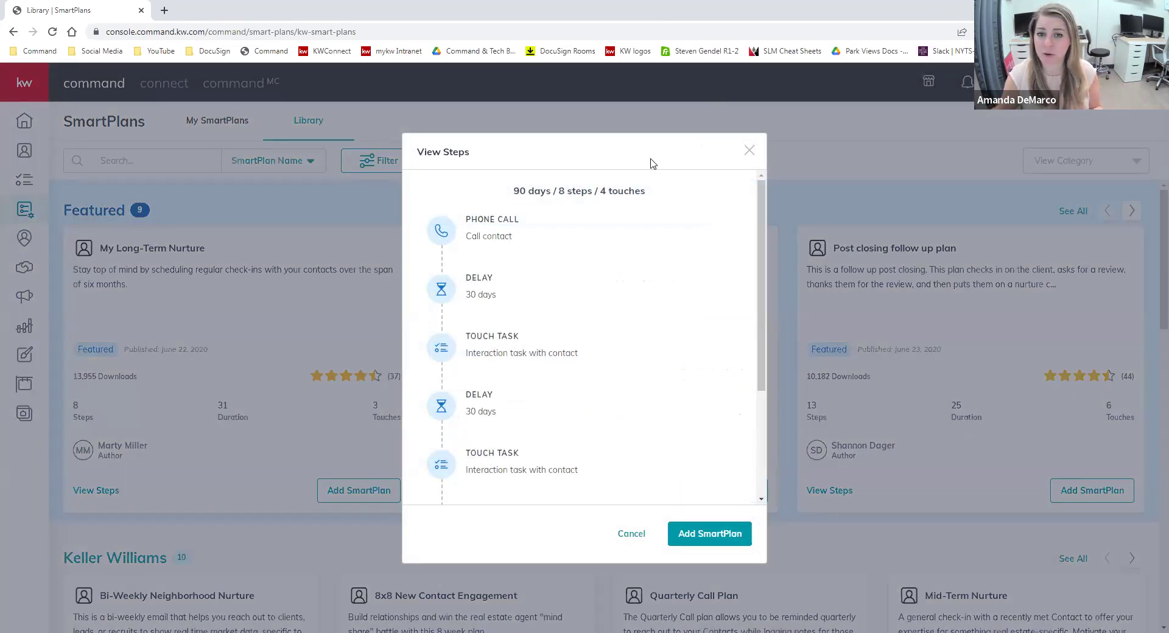
triple_click(614, 186)
left_click(676, 183)
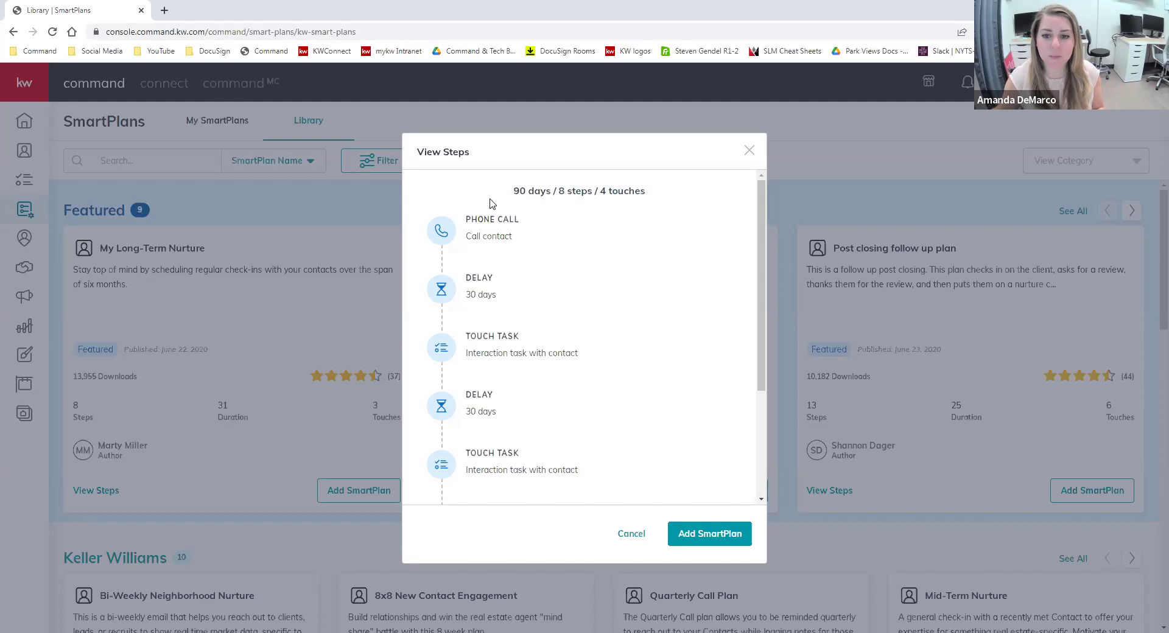
triple_click(533, 196)
left_click(547, 190)
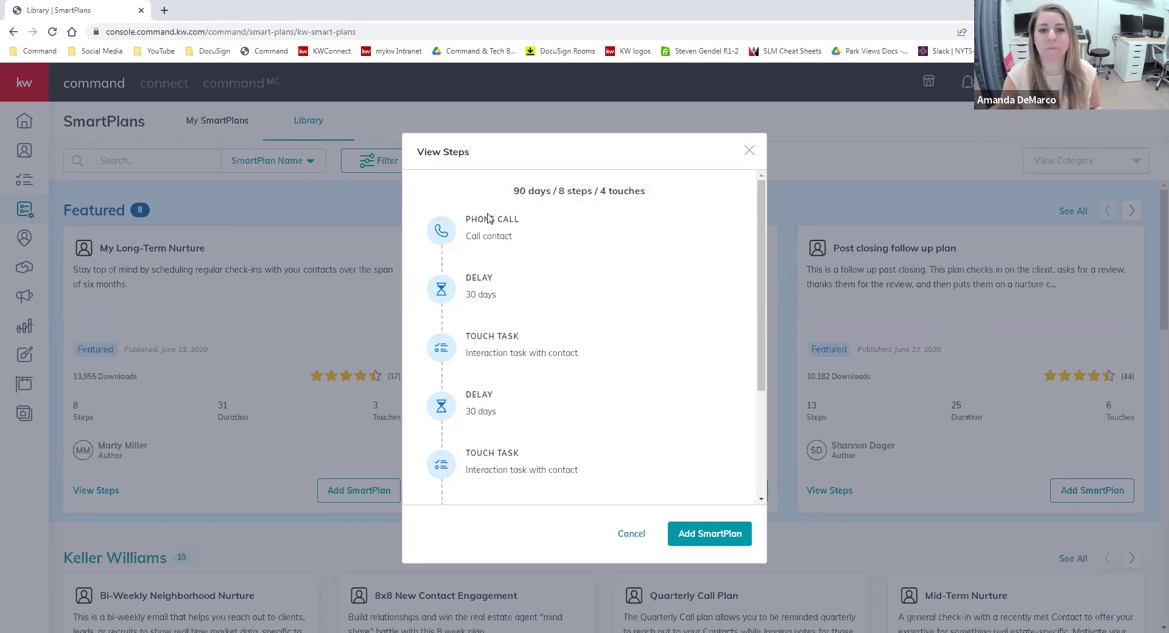
Step: Scroll through the rest of the 5-5-5 plan's steps, then close its preview
mouse_move(487, 218)
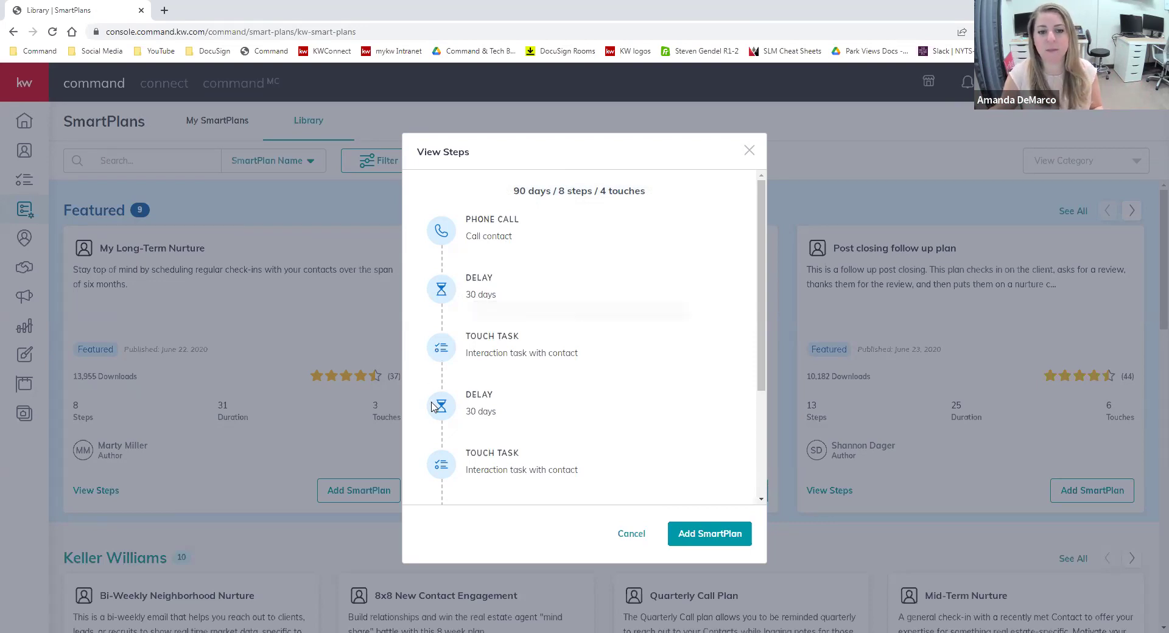
scroll(441, 413, "down", 1)
scroll(441, 413, "down", 2)
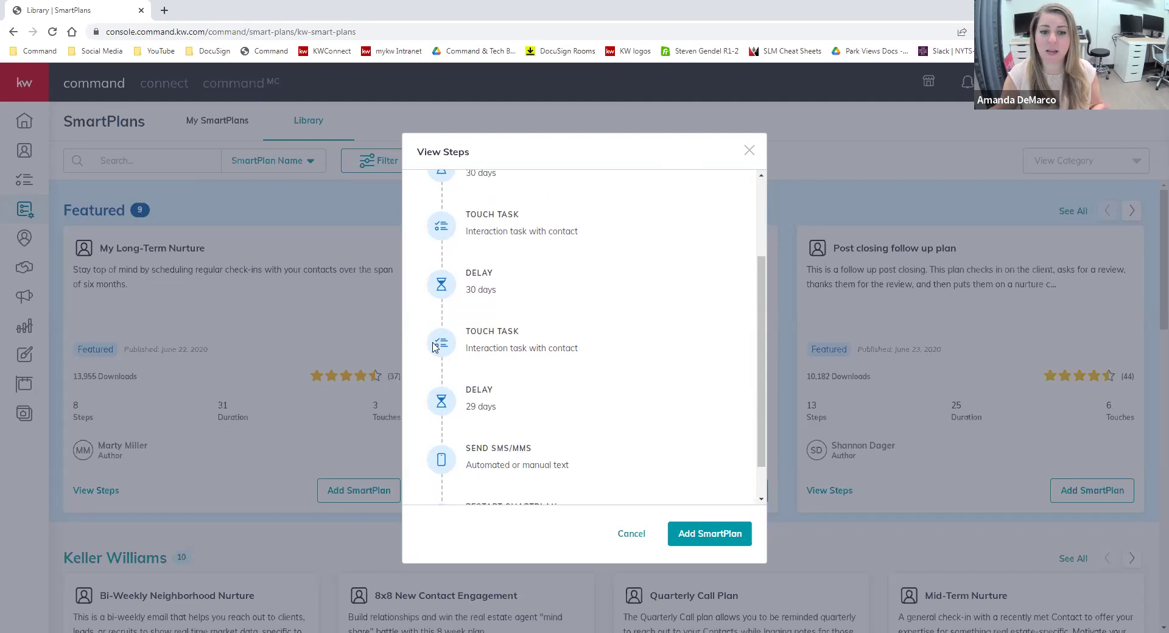
mouse_move(435, 347)
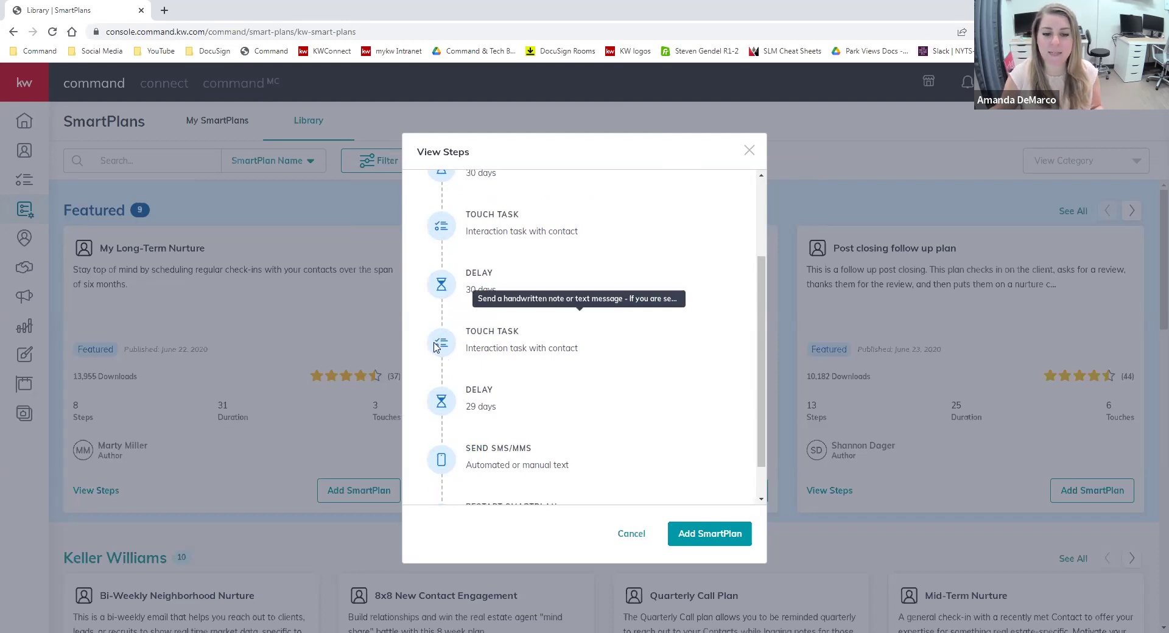
scroll(435, 347, "down", 1)
mouse_move(439, 434)
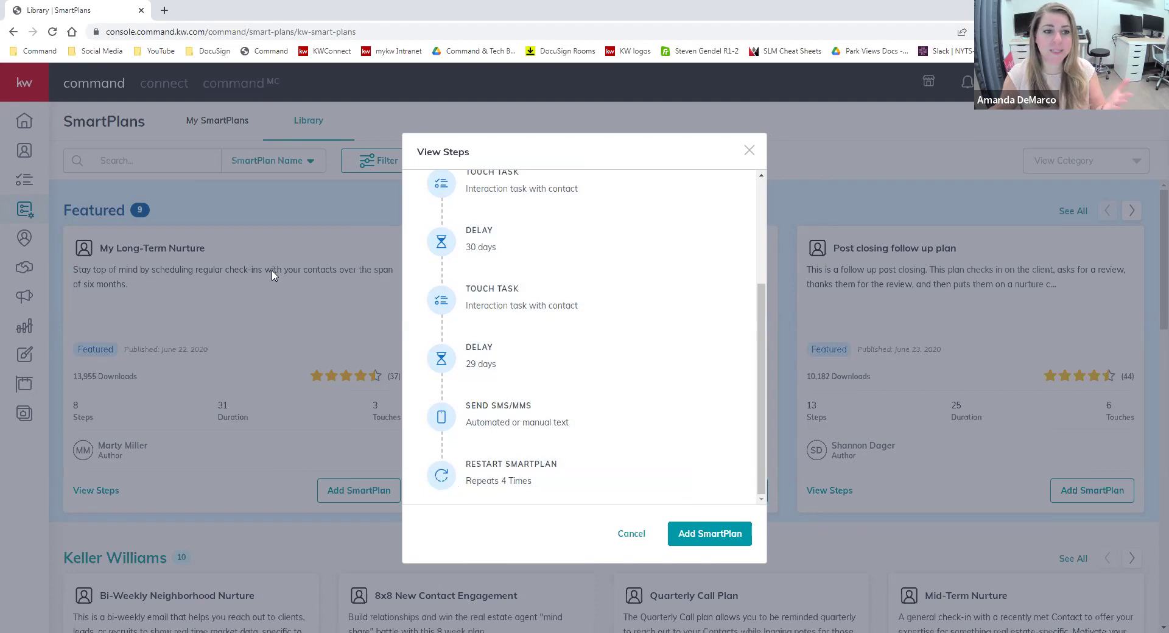
left_click(214, 301)
Step: Preview the steps of My Long-Term Nurture, then close that preview
left_click(99, 492)
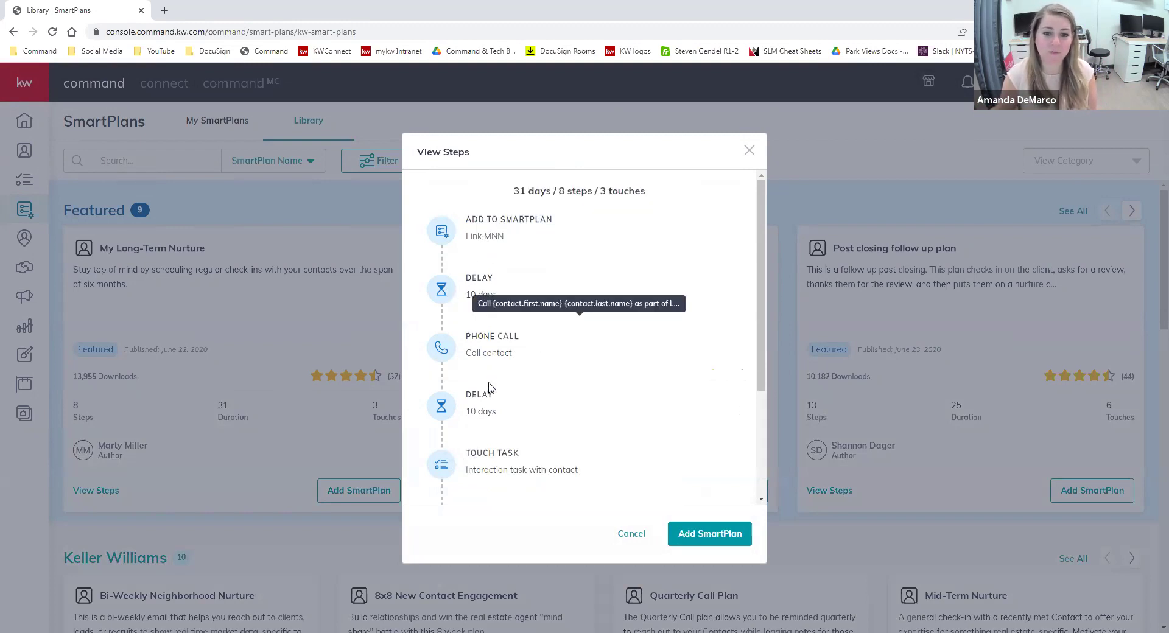
scroll(490, 426, "down", 3)
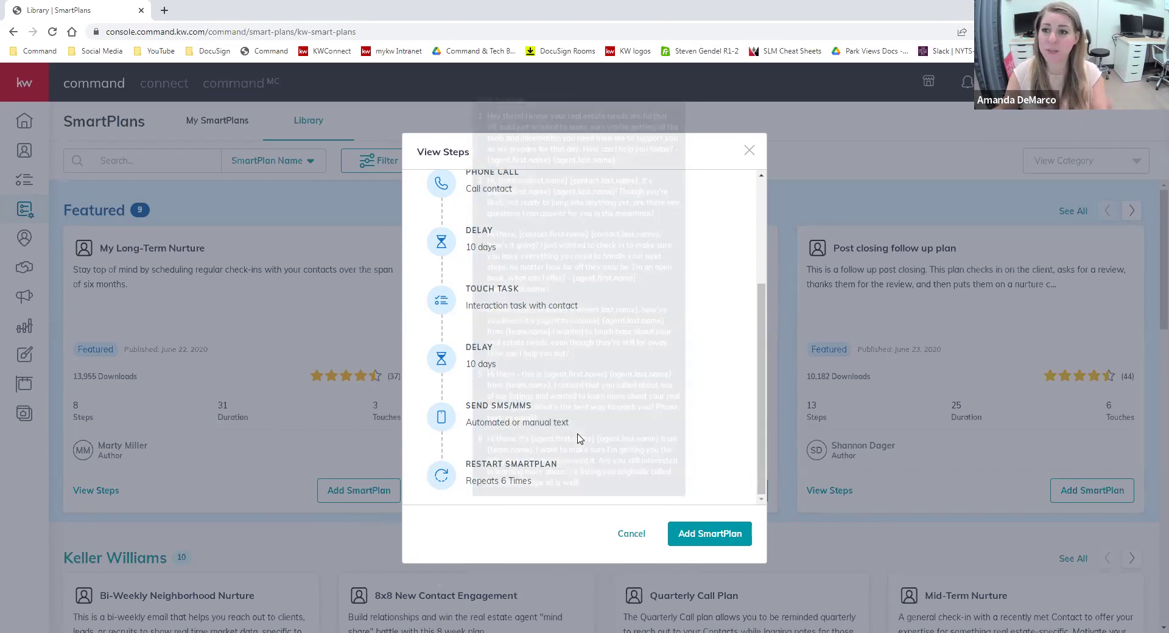
left_click(750, 150)
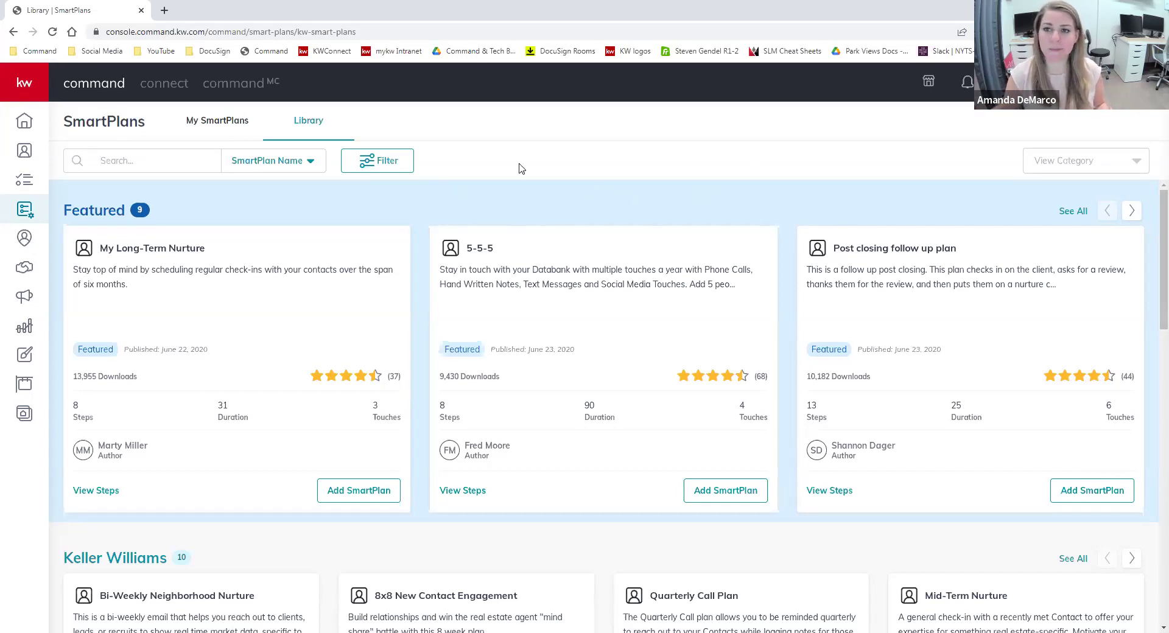
Step: Search the SmartPlan library for 'open' and scroll the results to the Open House Followup card
left_click(152, 160)
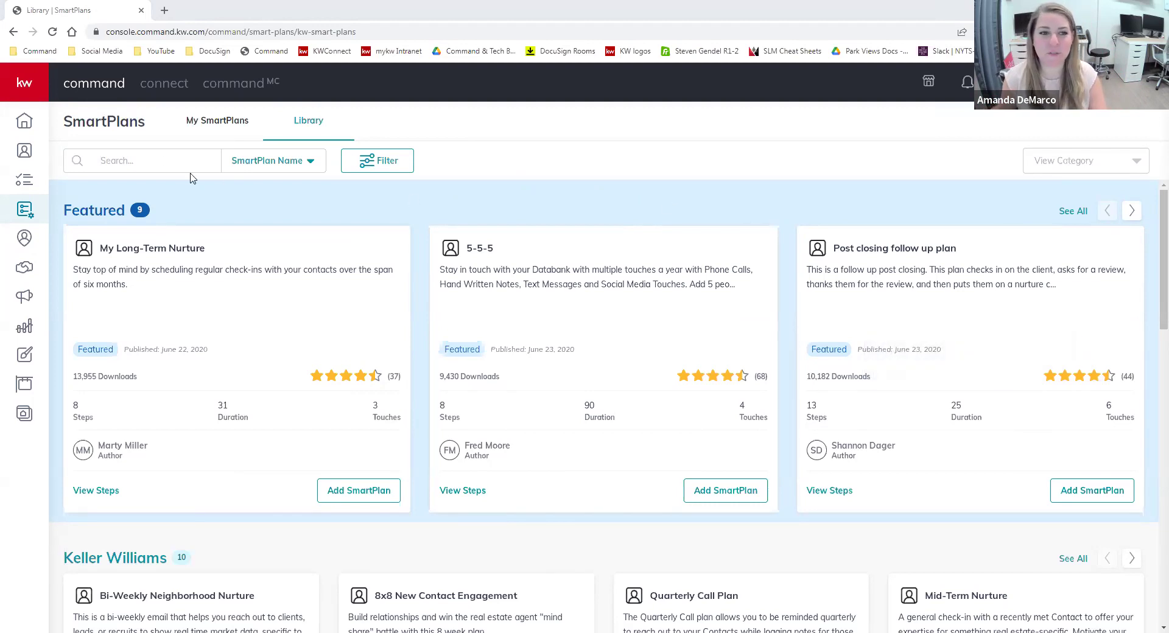
left_click(164, 159)
type("open")
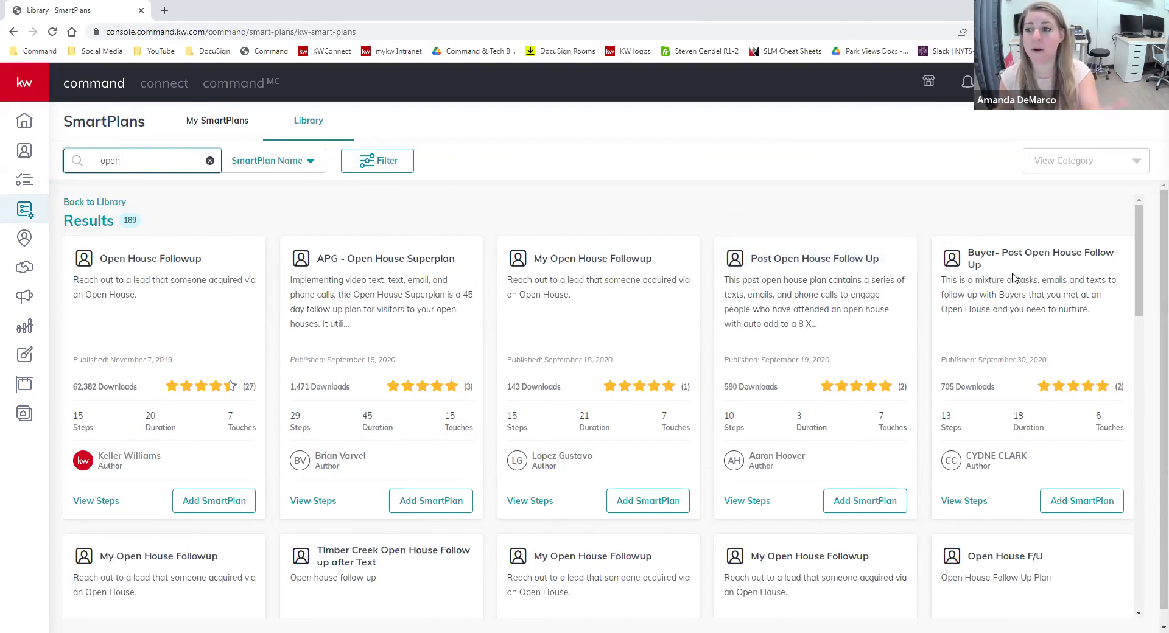
scroll(429, 345, "down", 3)
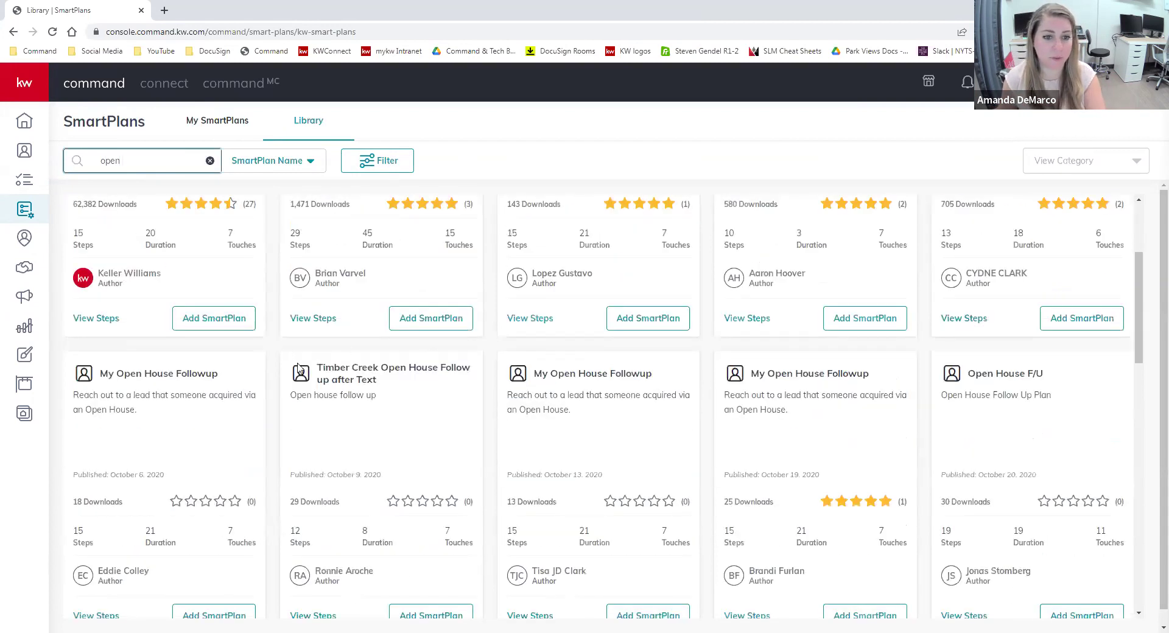
scroll(484, 349, "down", 1)
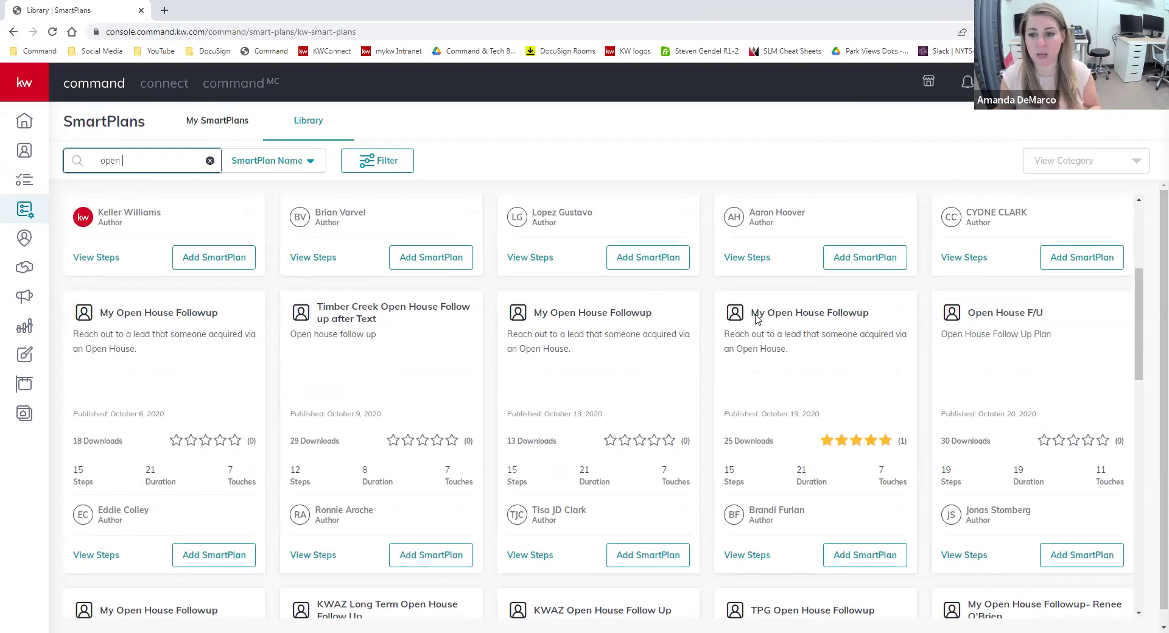
scroll(910, 332, "down", 2)
scroll(925, 316, "down", 2)
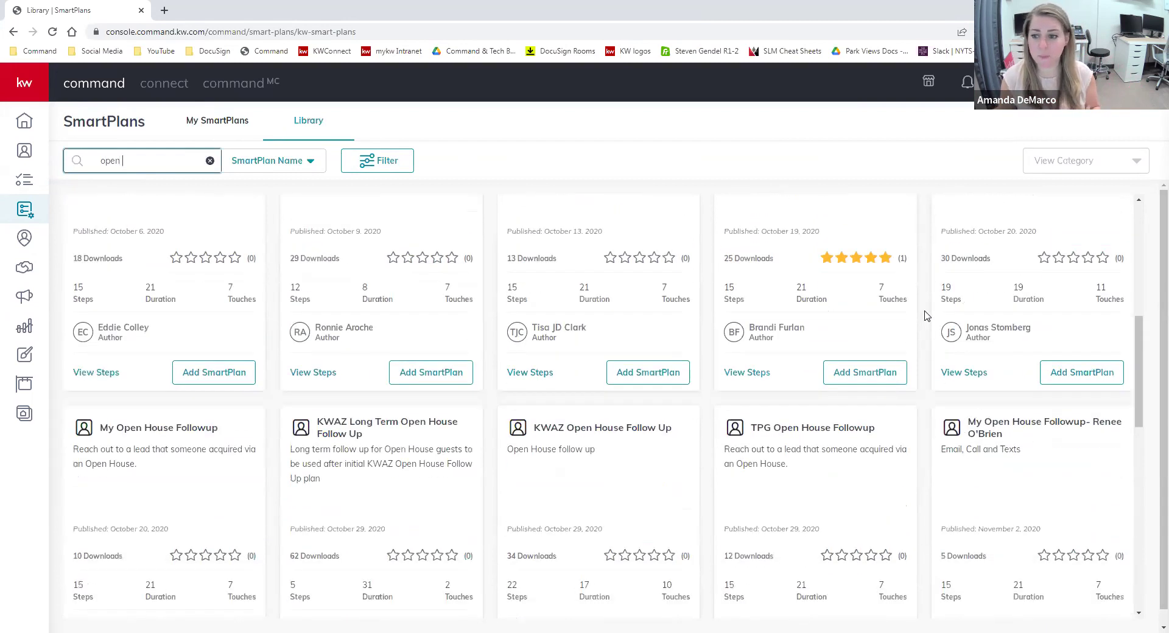
scroll(906, 364, "down", 1)
scroll(907, 359, "down", 4)
scroll(915, 416, "up", 10)
scroll(911, 416, "up", 2)
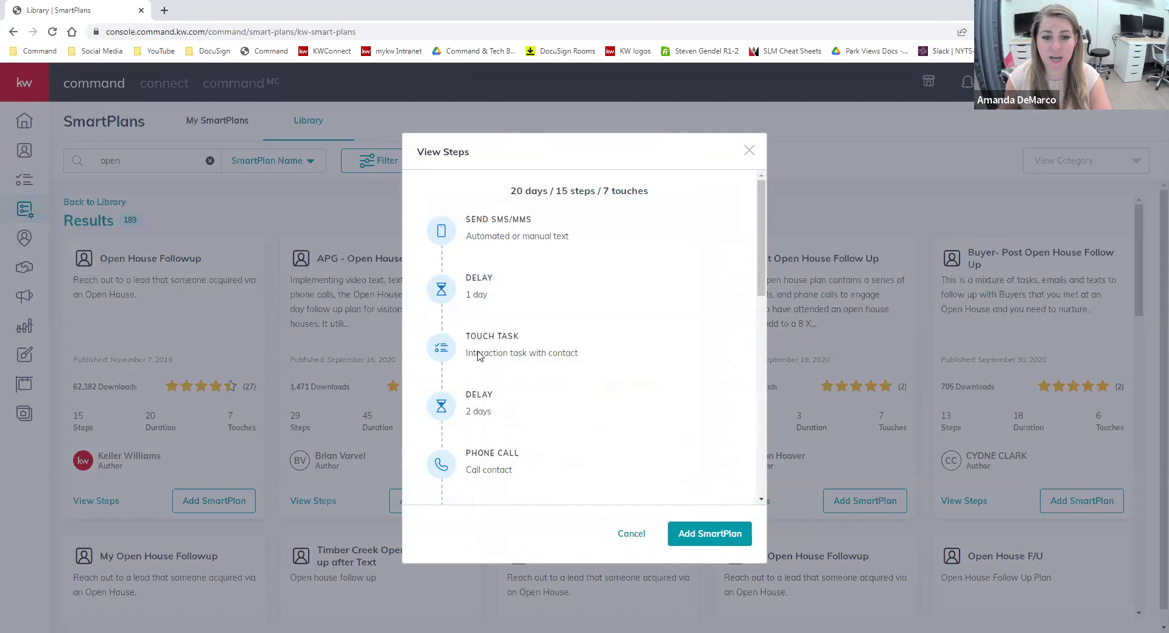
Step: Review the full Open House Followup step list and add the plan to My SmartPlans
scroll(447, 362, "down", 2)
scroll(449, 379, "down", 4)
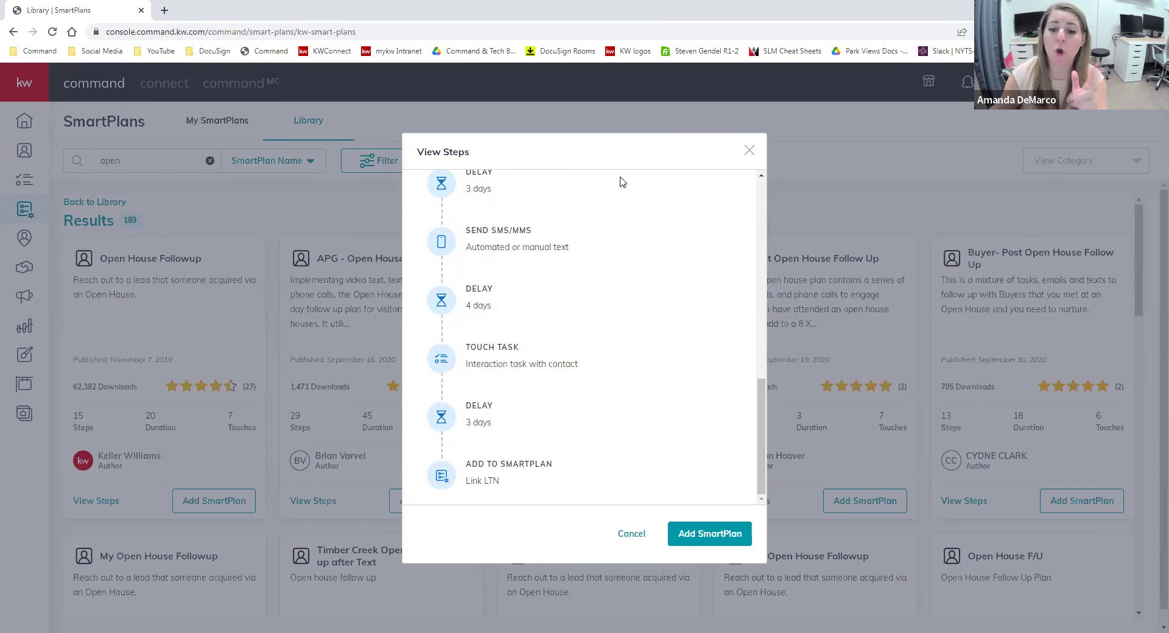
left_click(719, 534)
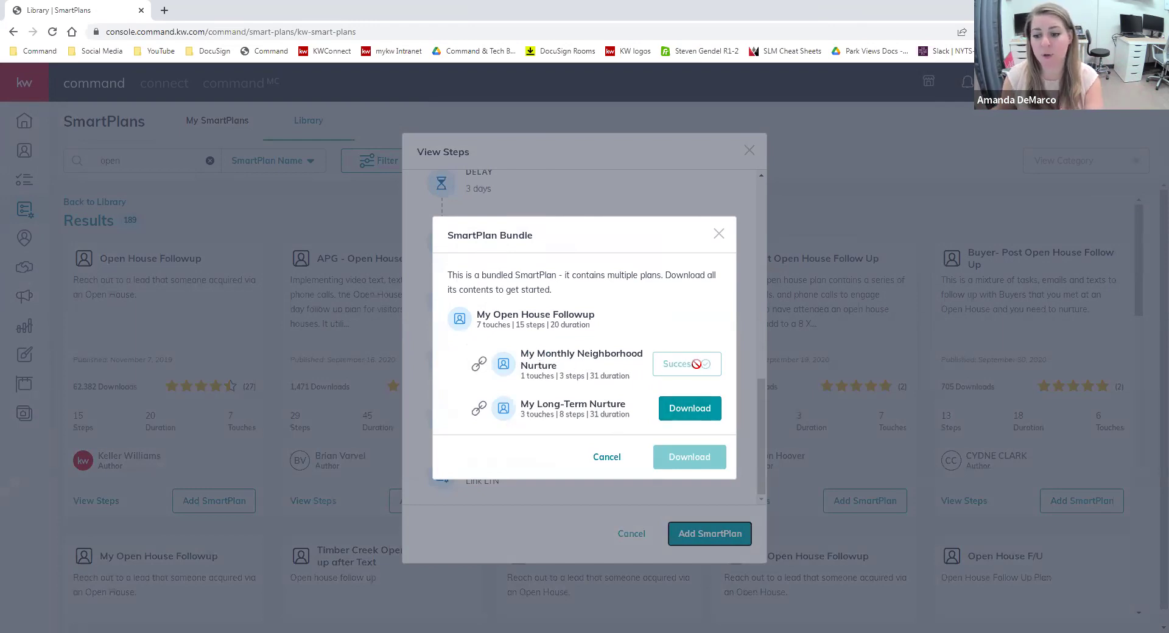
Step: Download the bundled Long-Term Nurture plan, dismiss the 422 duplicate-name error, and go to My SmartPlans
left_click(690, 416)
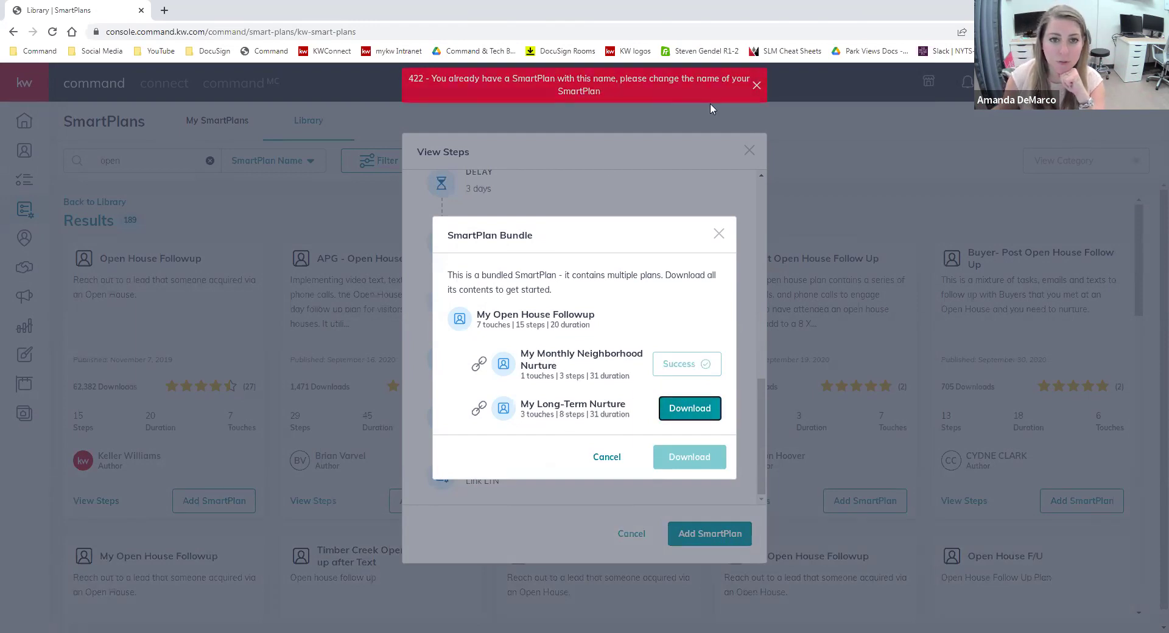
left_click(757, 87)
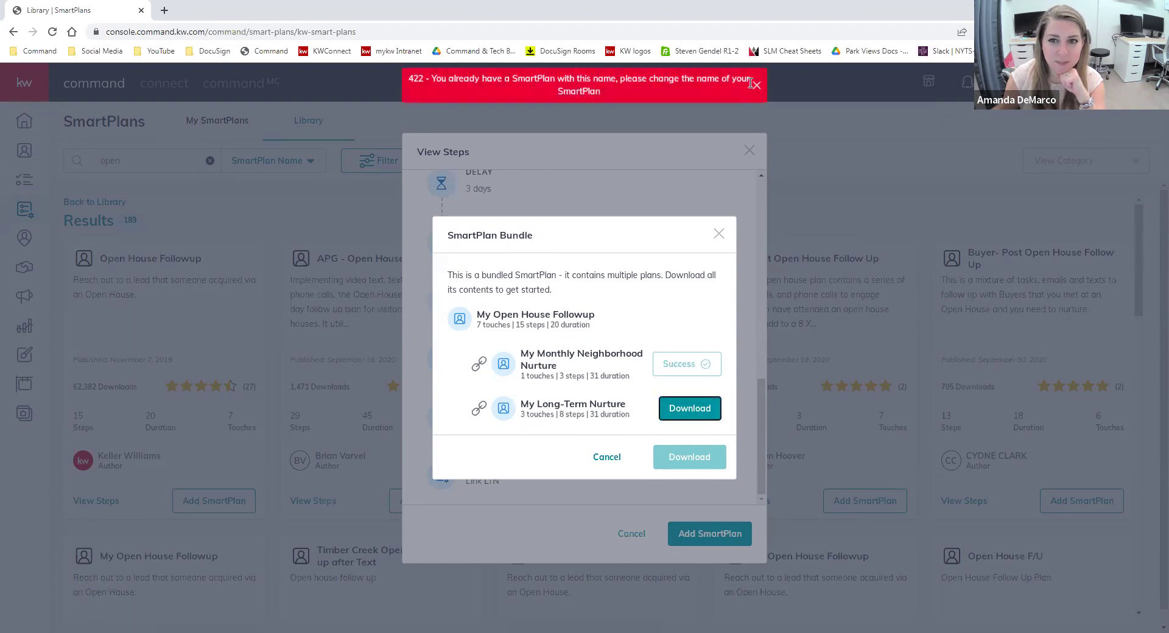
left_click(754, 87)
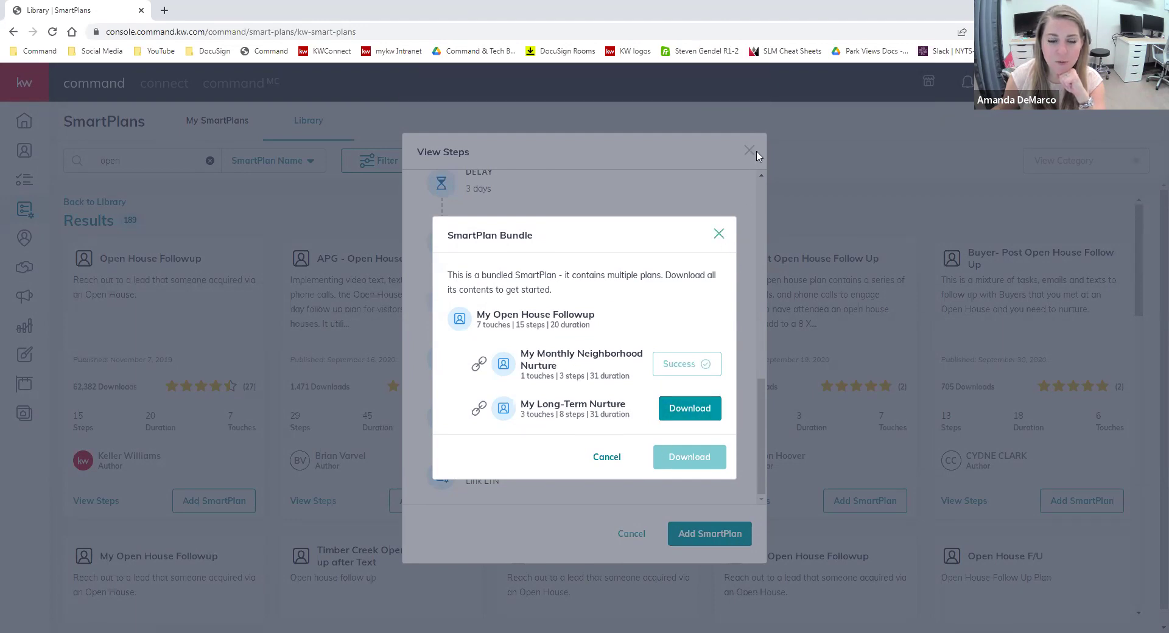
left_click(757, 156)
left_click(341, 129)
left_click(231, 122)
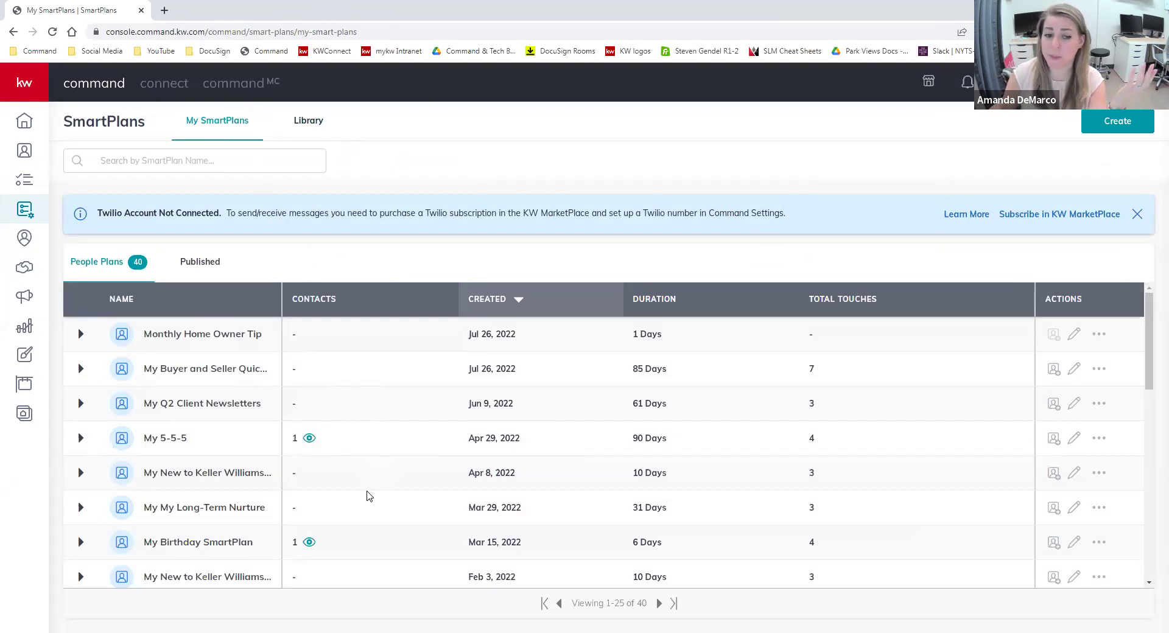
Step: Delete the duplicate My My Long-Term Nurture plan, leaving 39 people plans
left_click_drag(145, 506, 273, 511)
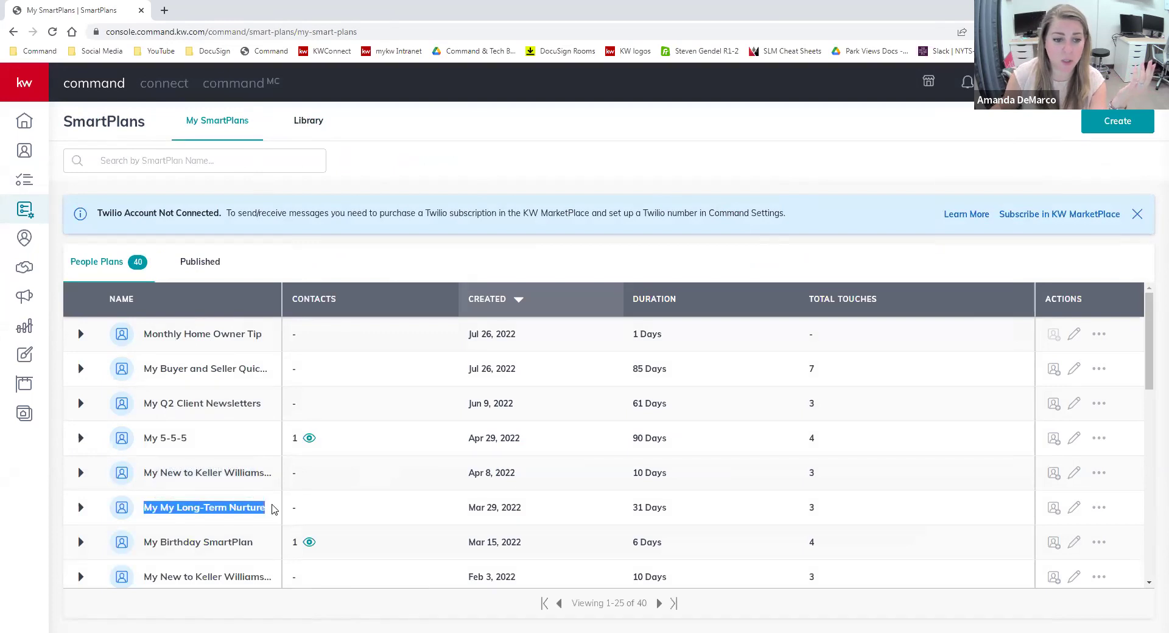
left_click(1098, 509)
key("Return")
key("Return")
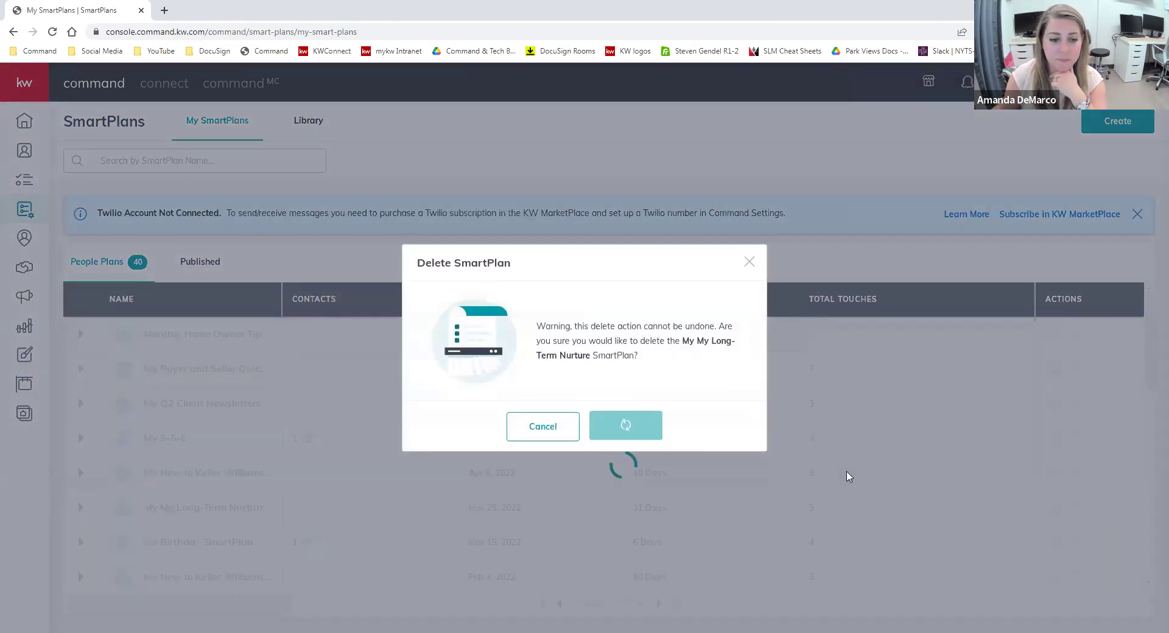
Step: Show the one contact enrolled in My Long-Term Nurture
scroll(836, 466, "down", 5)
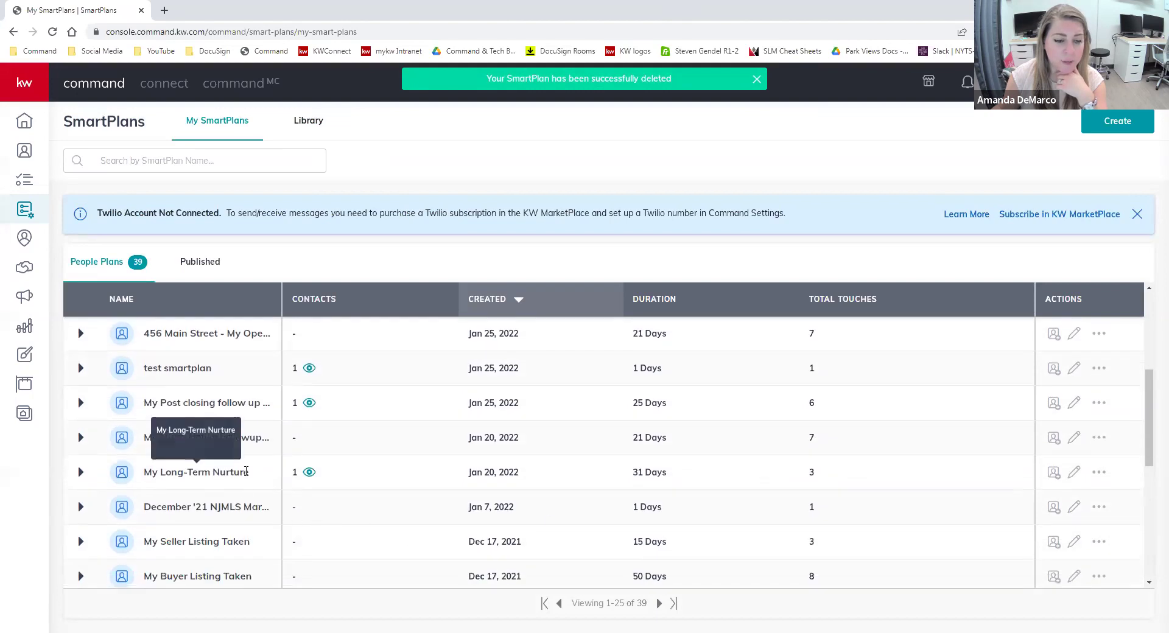
left_click(1100, 473)
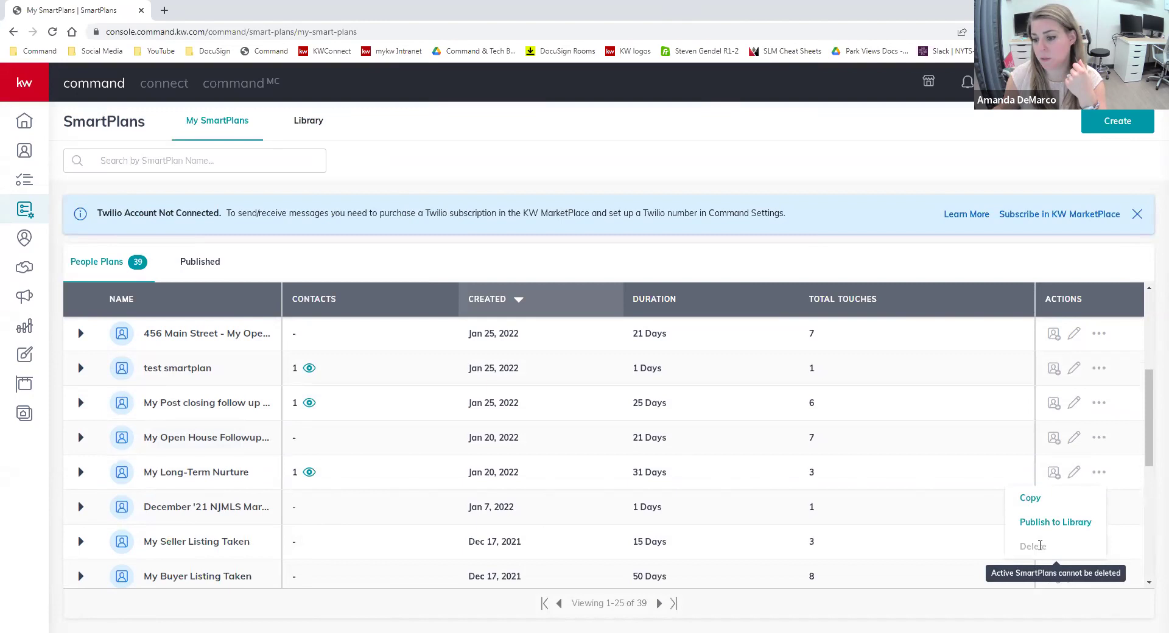
left_click(310, 473)
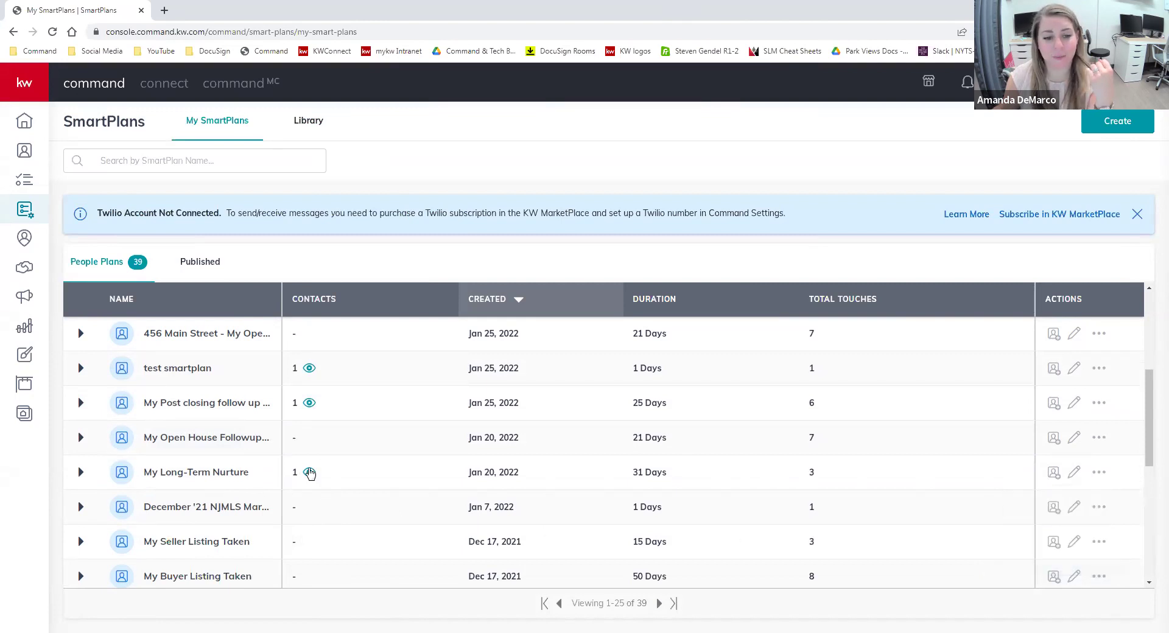
left_click(310, 473)
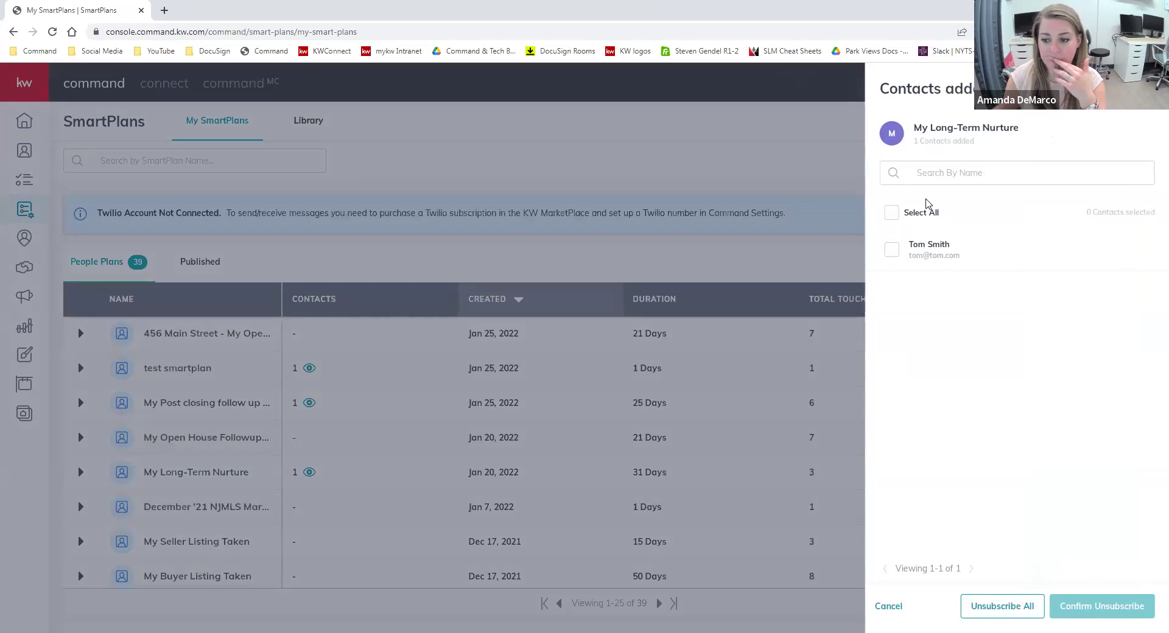
Step: Select all contacts on My Long-Term Nurture and unsubscribe them from the plan
left_click(893, 216)
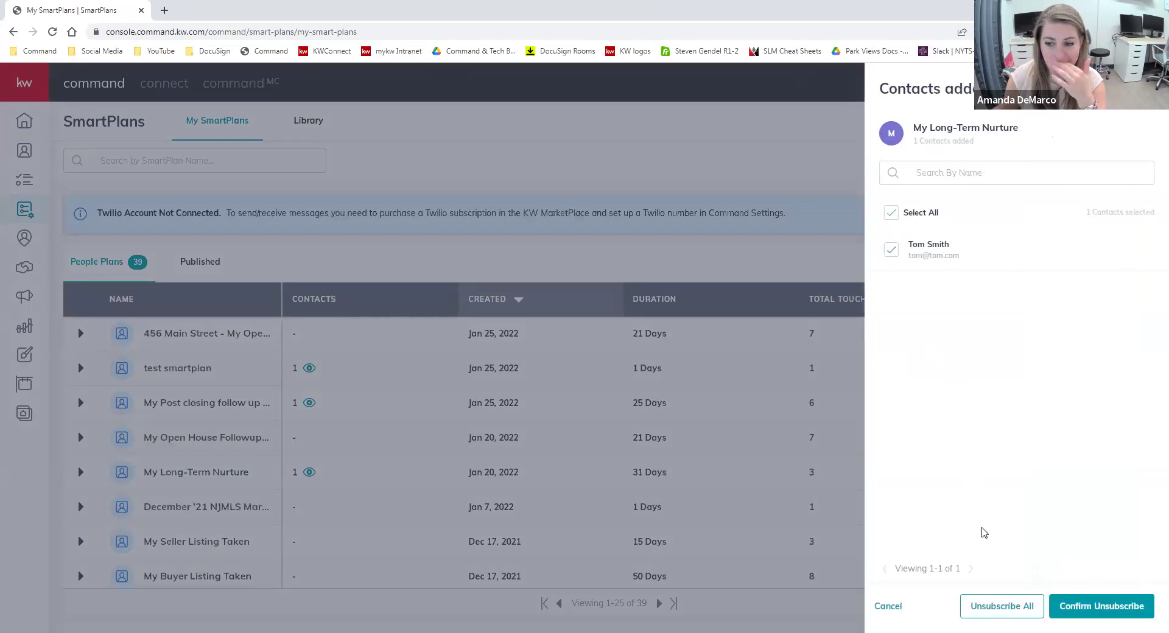
left_click(1013, 611)
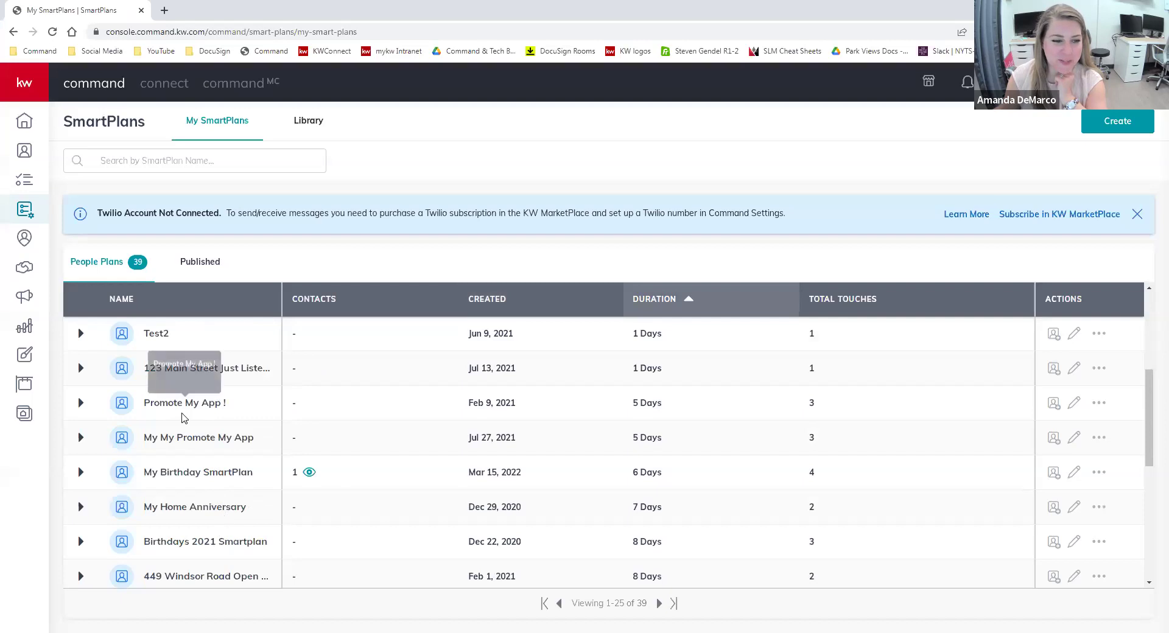
Step: Sort My SmartPlans by Created date, newest first
scroll(478, 509, "down", 1)
scroll(463, 512, "down", 5)
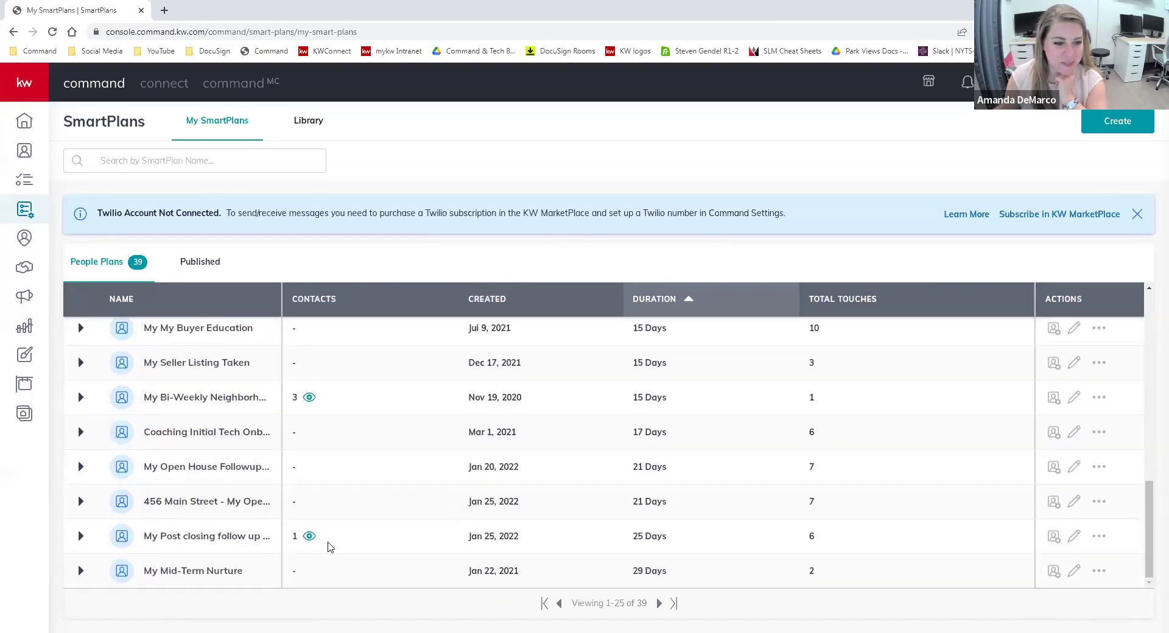
scroll(331, 547, "up", 3)
scroll(332, 548, "up", 6)
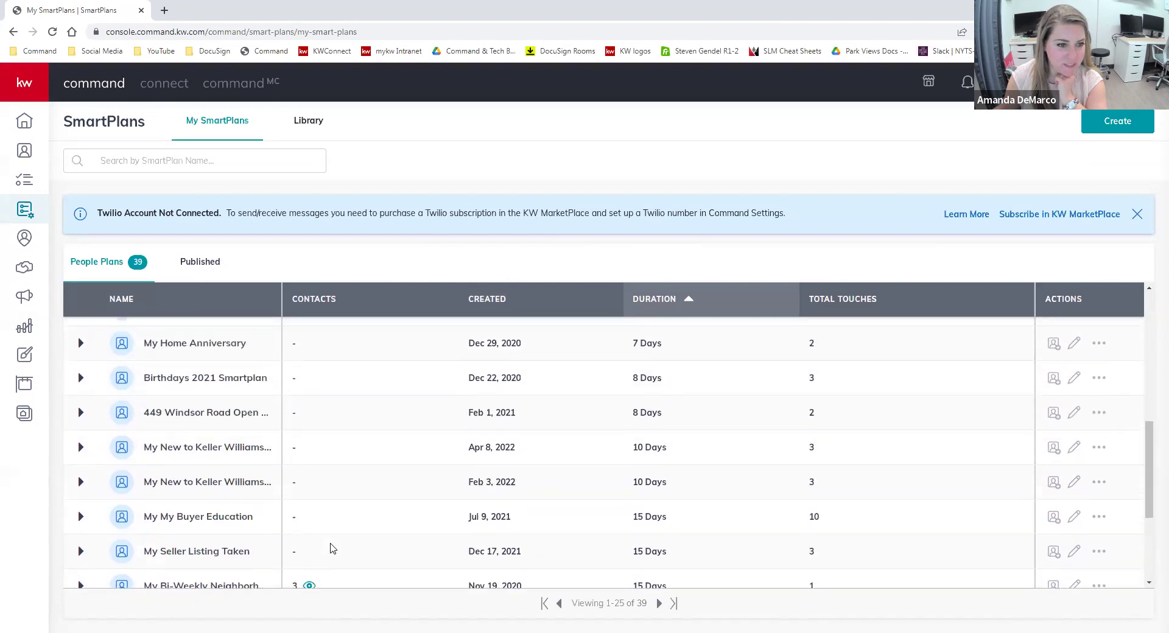
scroll(333, 549, "up", 4)
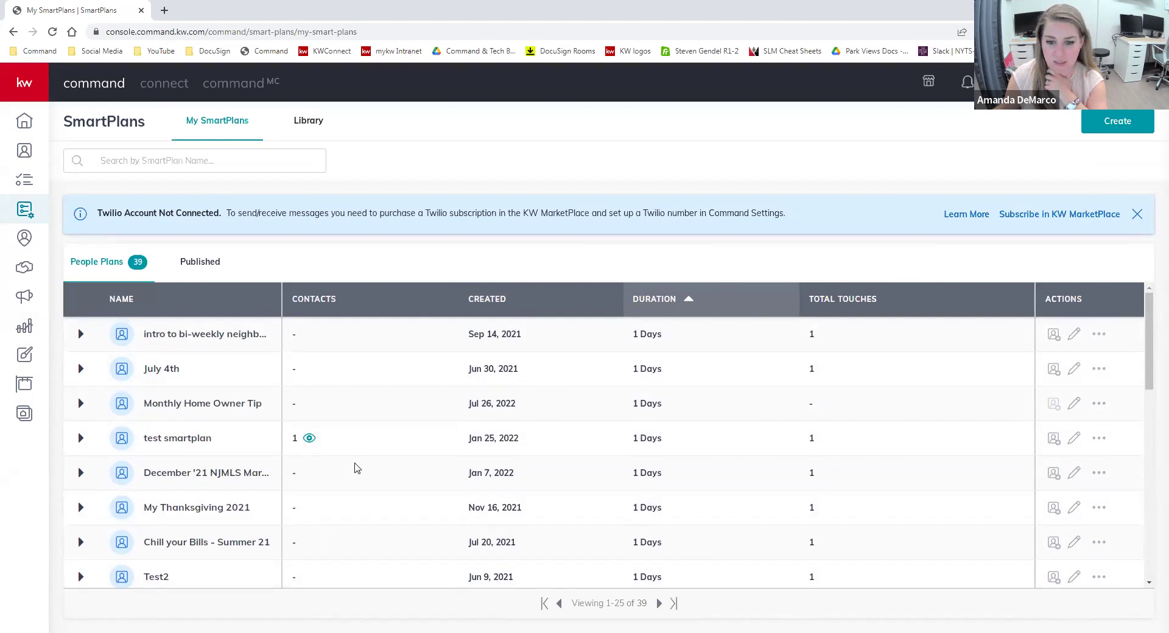
left_click(659, 605)
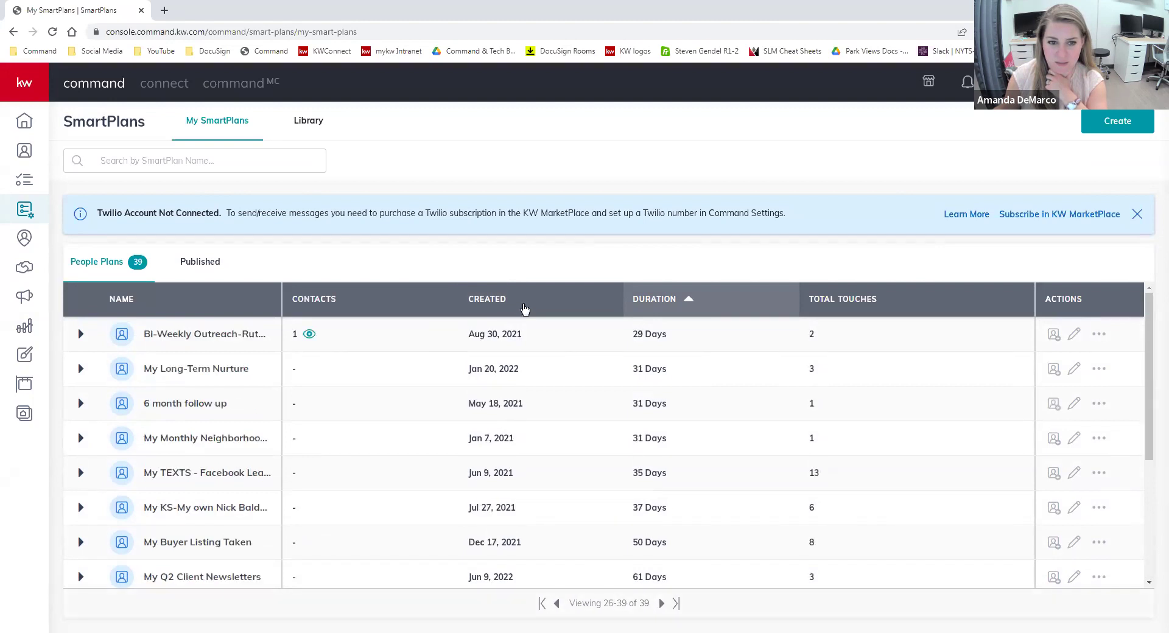
left_click(555, 309)
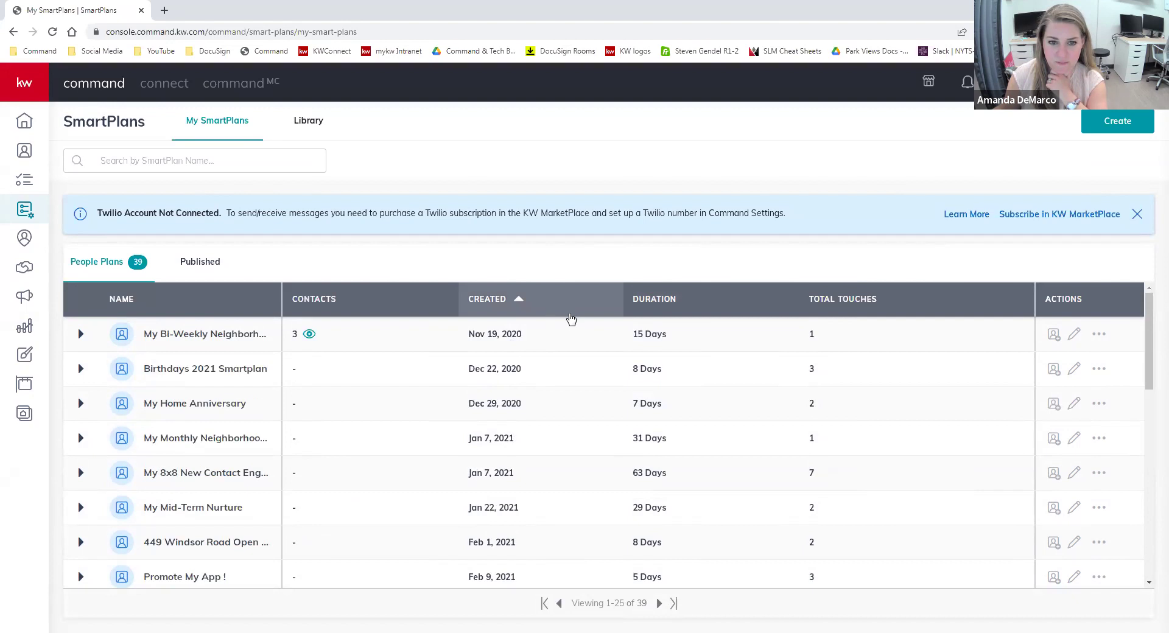
left_click(569, 313)
Step: Delete the My Long-Term Nurture plan, leaving 38 people plans, and switch to the Library
scroll(429, 456, "down", 7)
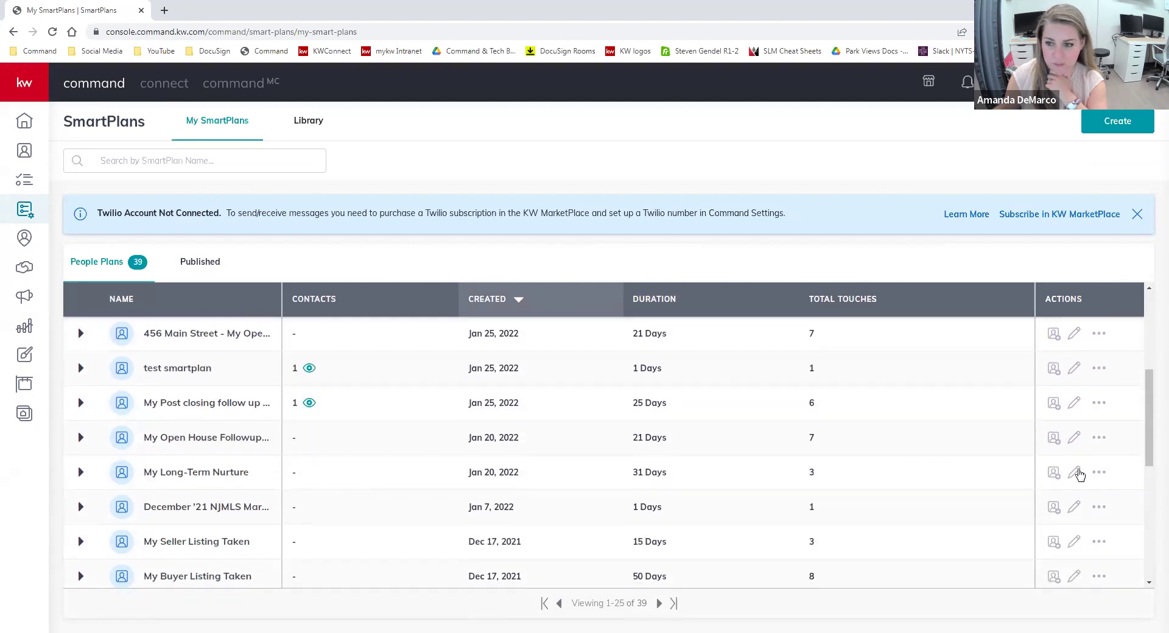
left_click(1100, 473)
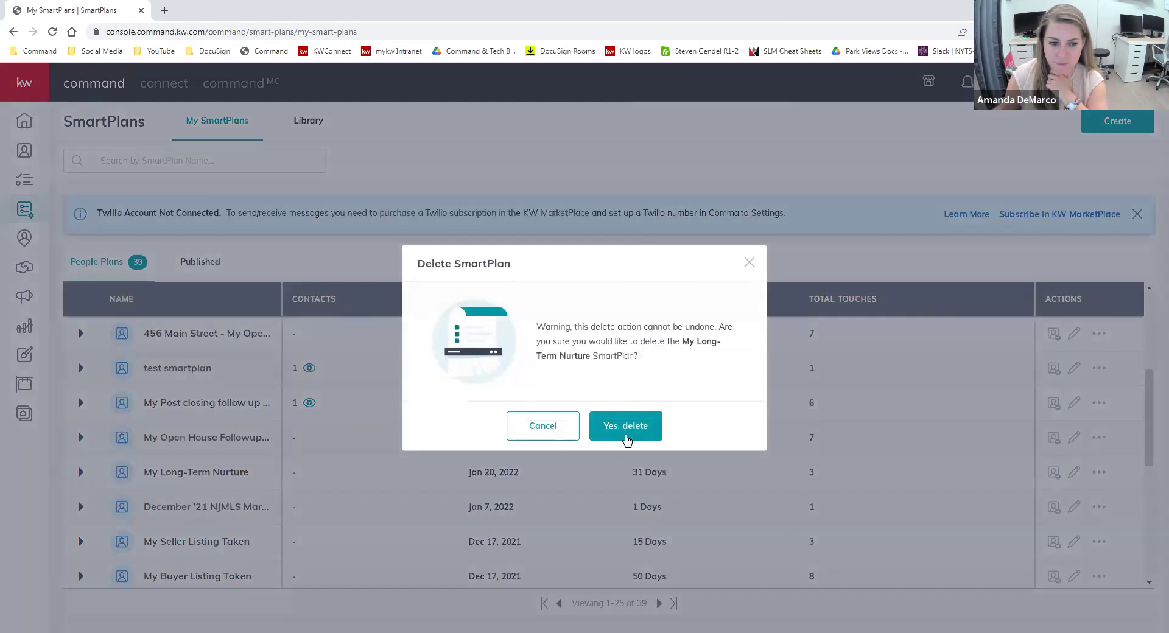
left_click(622, 436)
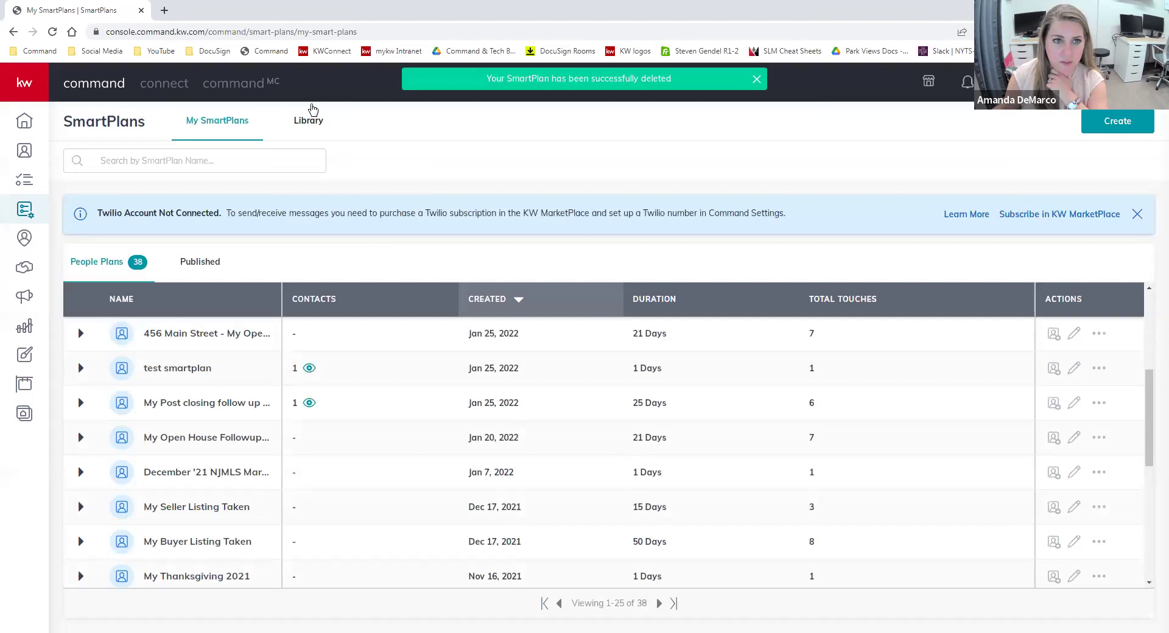
left_click(313, 125)
Step: Search the library for 'open', check the SmartPlan Name field, and bring up the Filter panel
left_click(193, 159)
type("open")
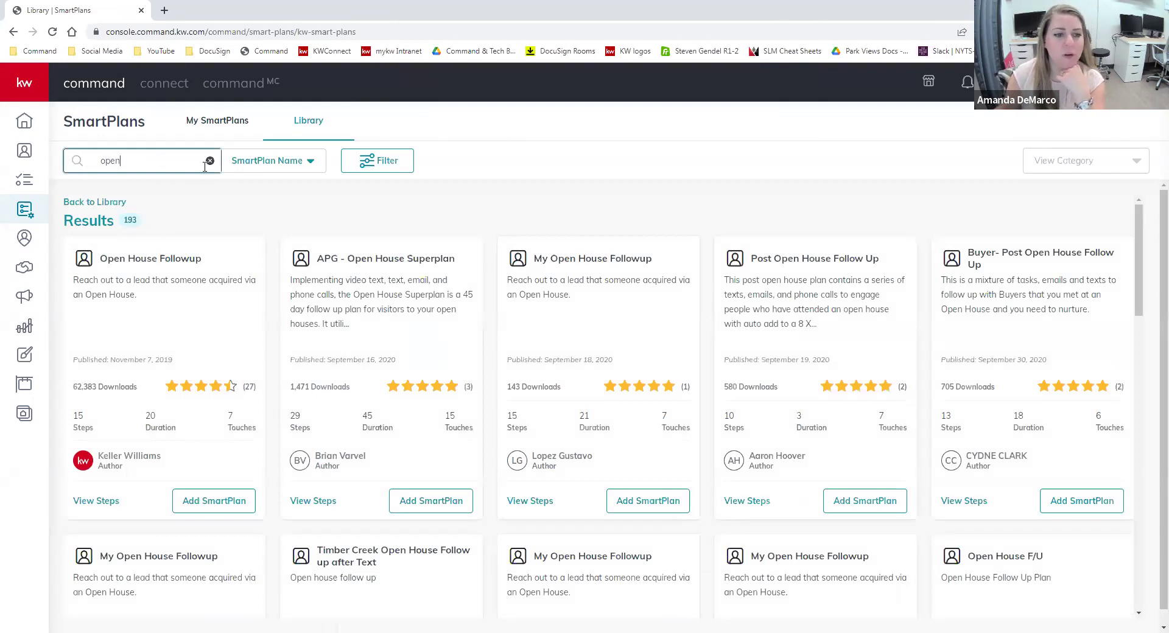
left_click(308, 163)
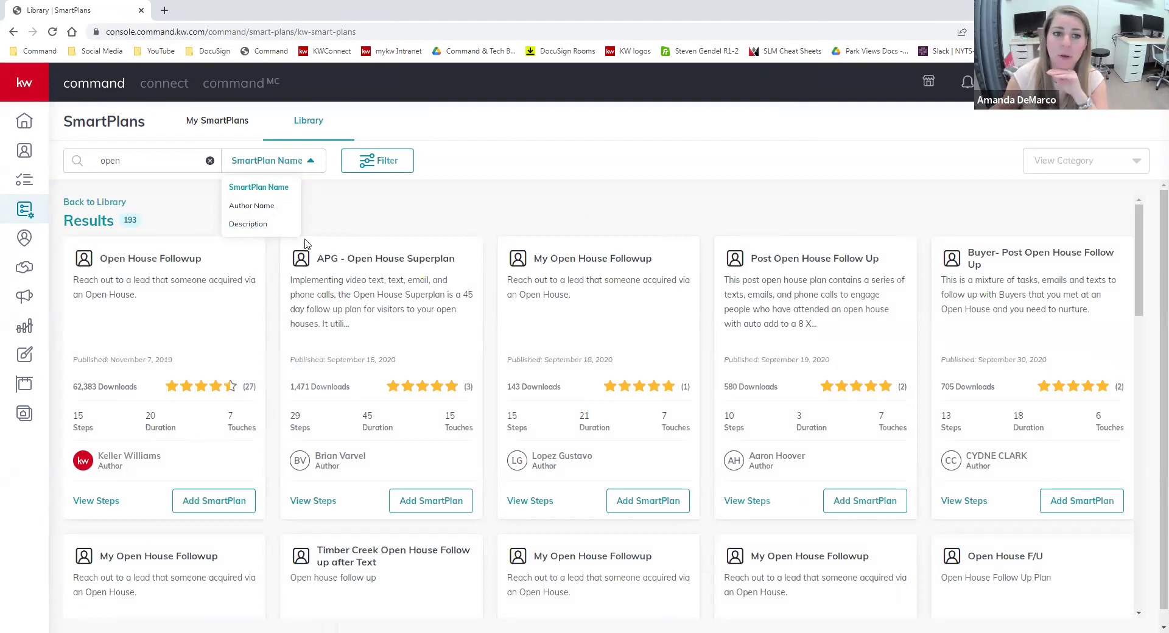
left_click(536, 165)
left_click(405, 167)
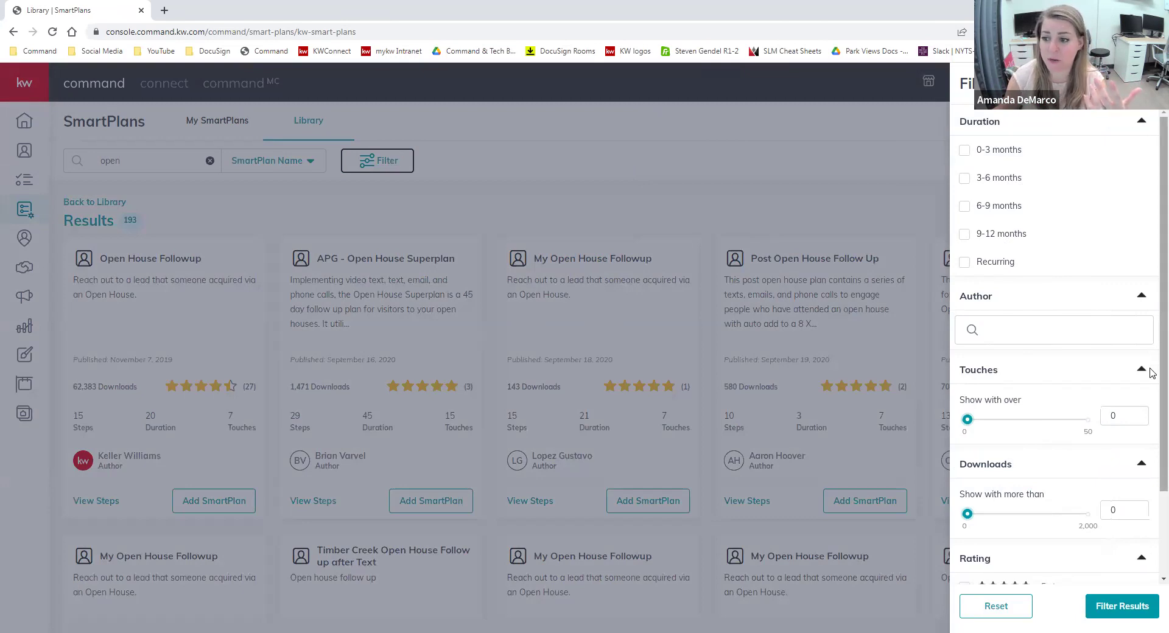
Step: Review the Duration, Author, Touches, Downloads and Rating filters, then close without applying any
scroll(1153, 474, "down", 2)
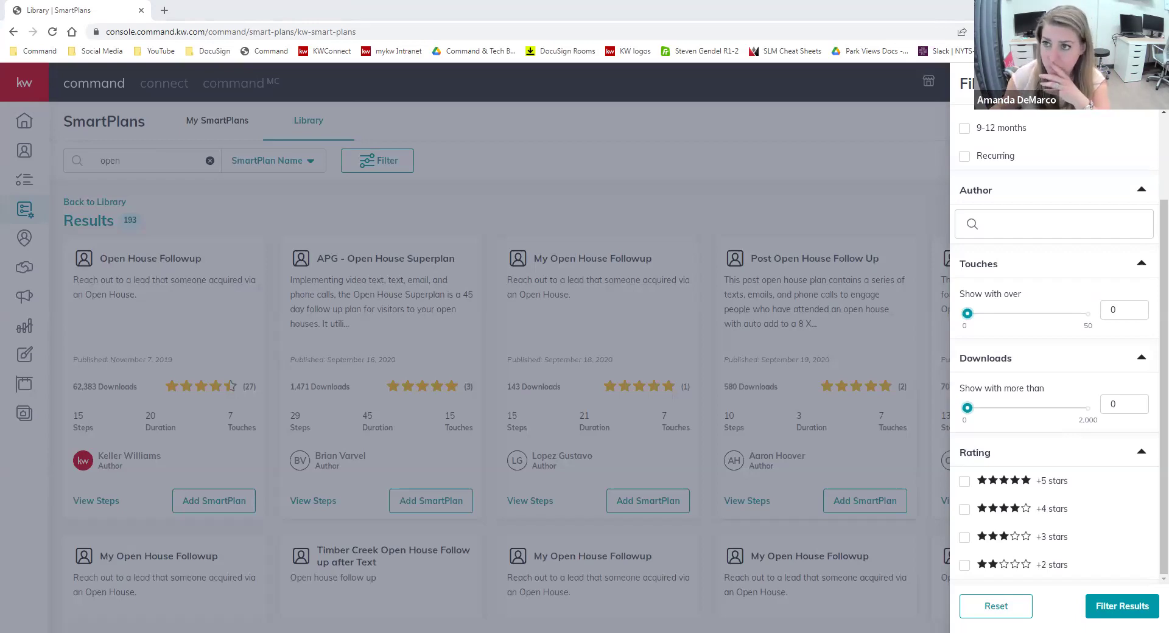
left_click(219, 491)
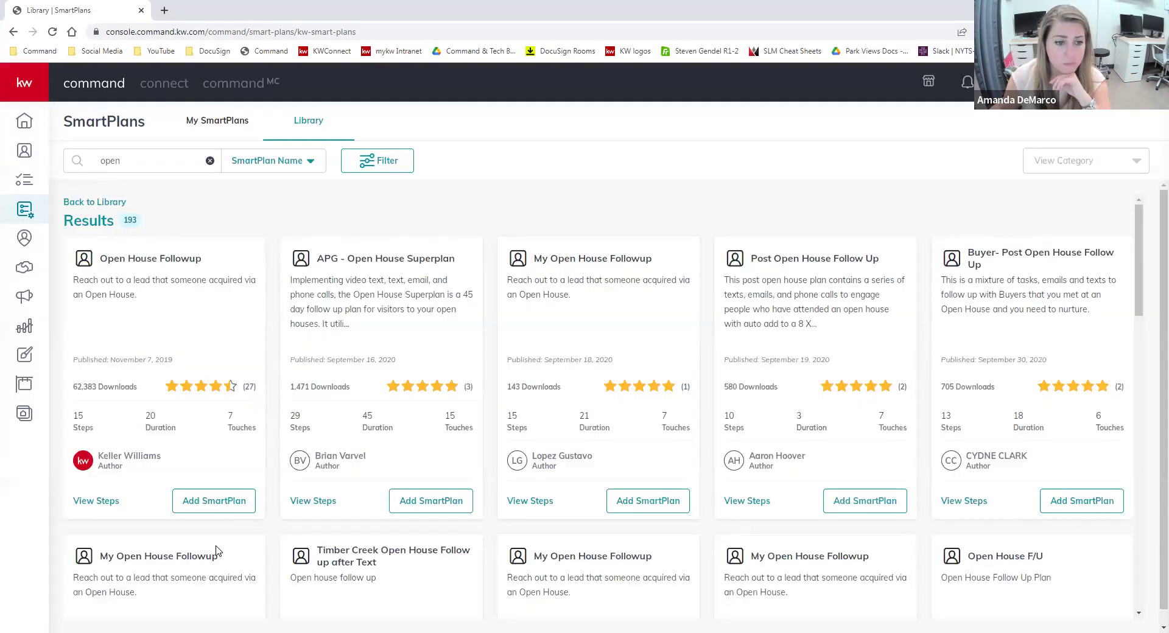
Step: Add the Open House Followup bundle, downloading My Long-Term Nurture too, then return to My SmartPlans
left_click(228, 504)
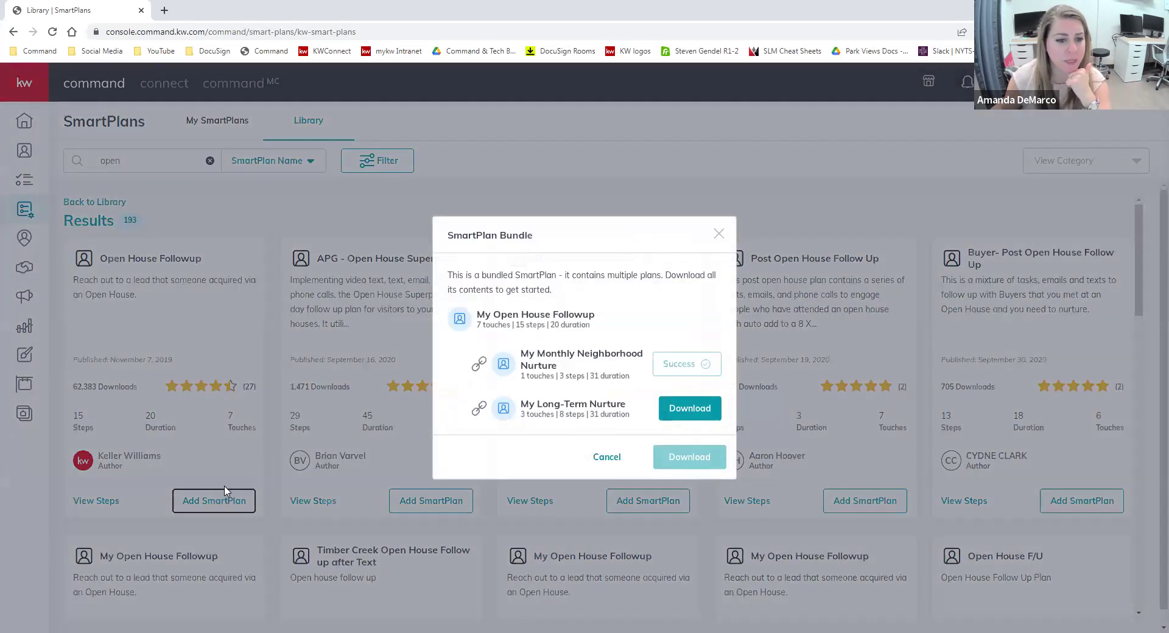
left_click(683, 411)
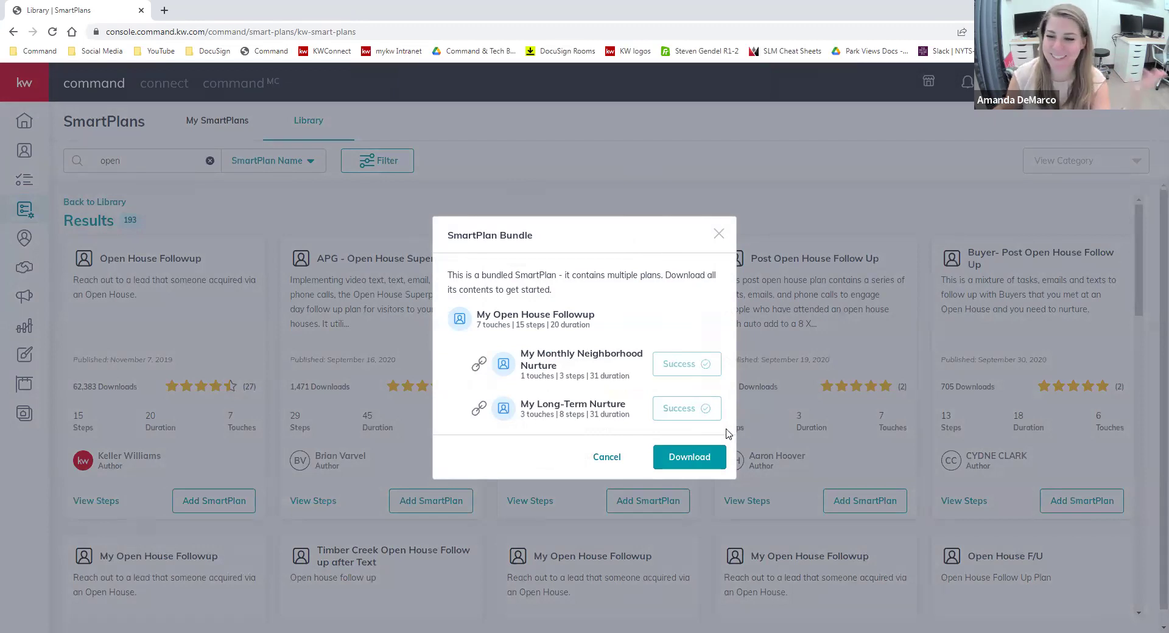
left_click(698, 460)
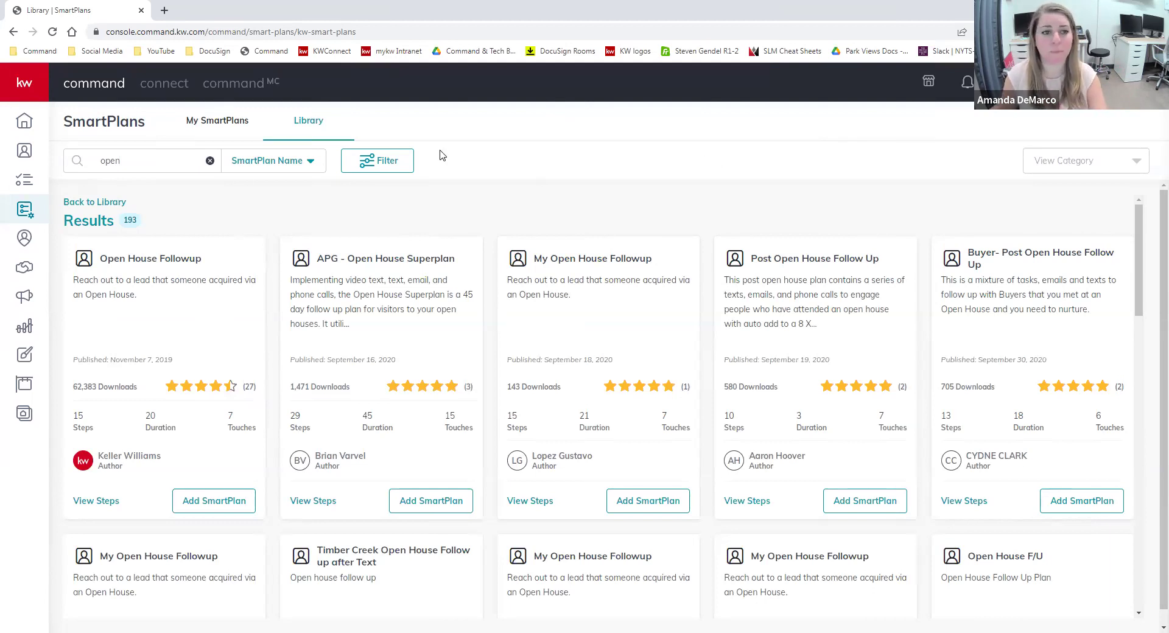
left_click(211, 121)
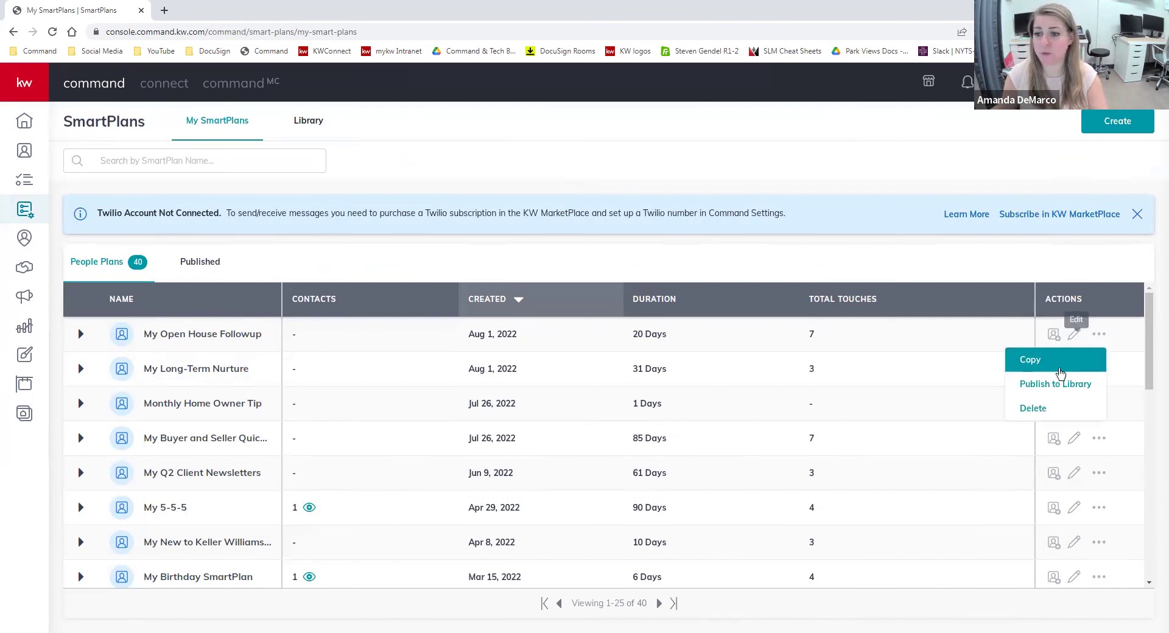
Step: Open My Open House Followup (21 days, 15 steps, 7 touches) in the SmartPlan editor
left_click(1074, 336)
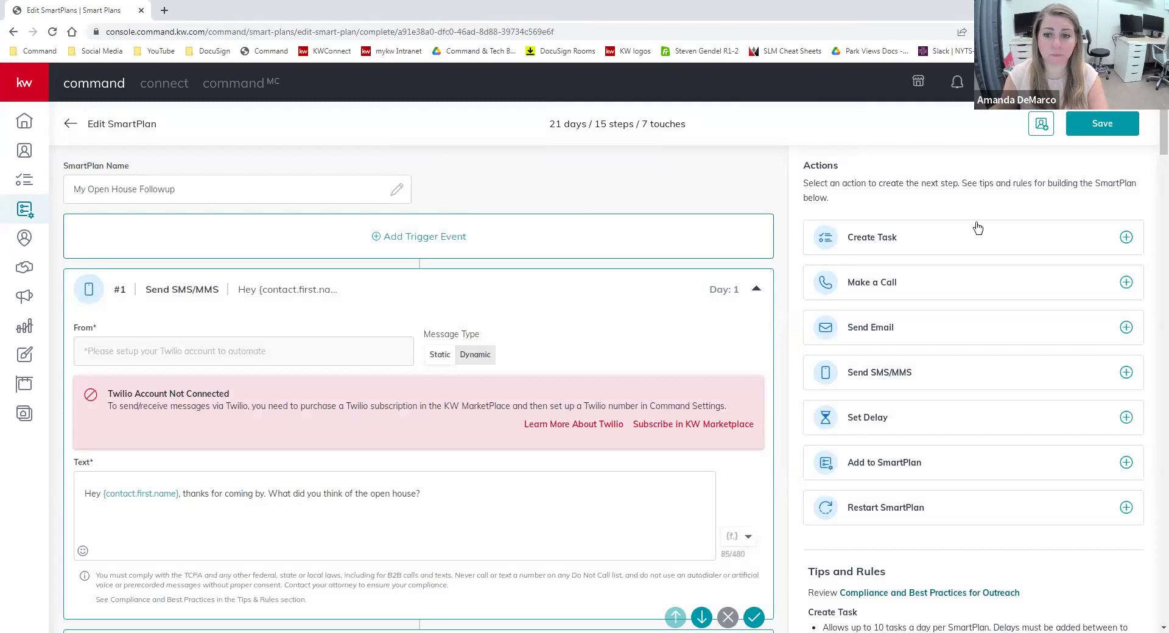
scroll(603, 223, "down", 5)
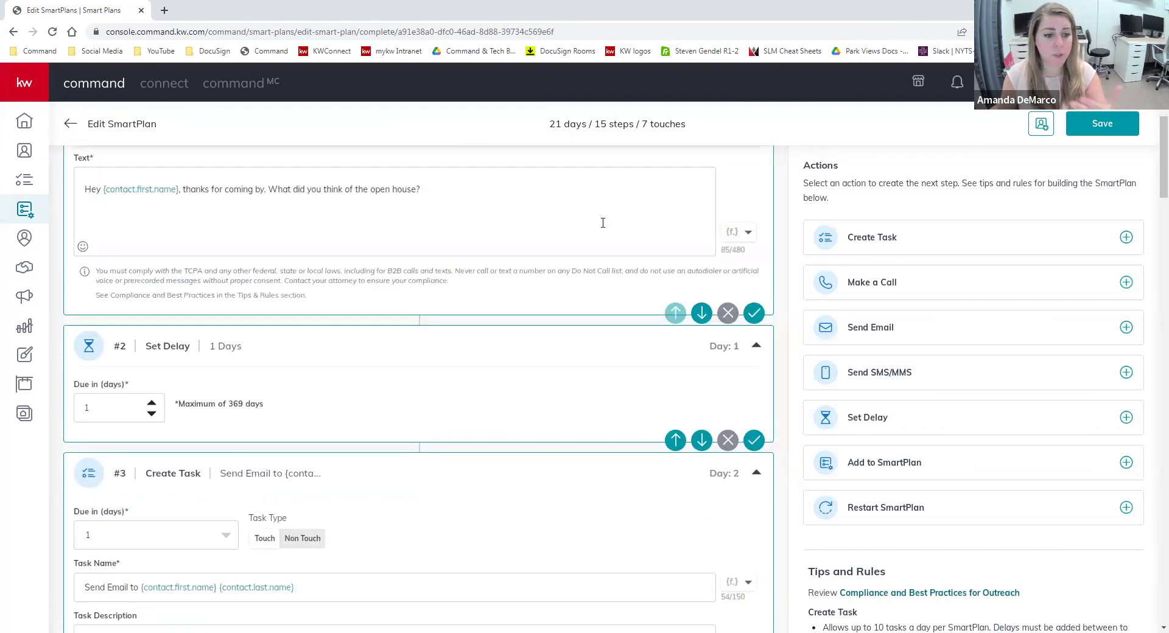
scroll(594, 256, "down", 2)
scroll(593, 257, "up", 5)
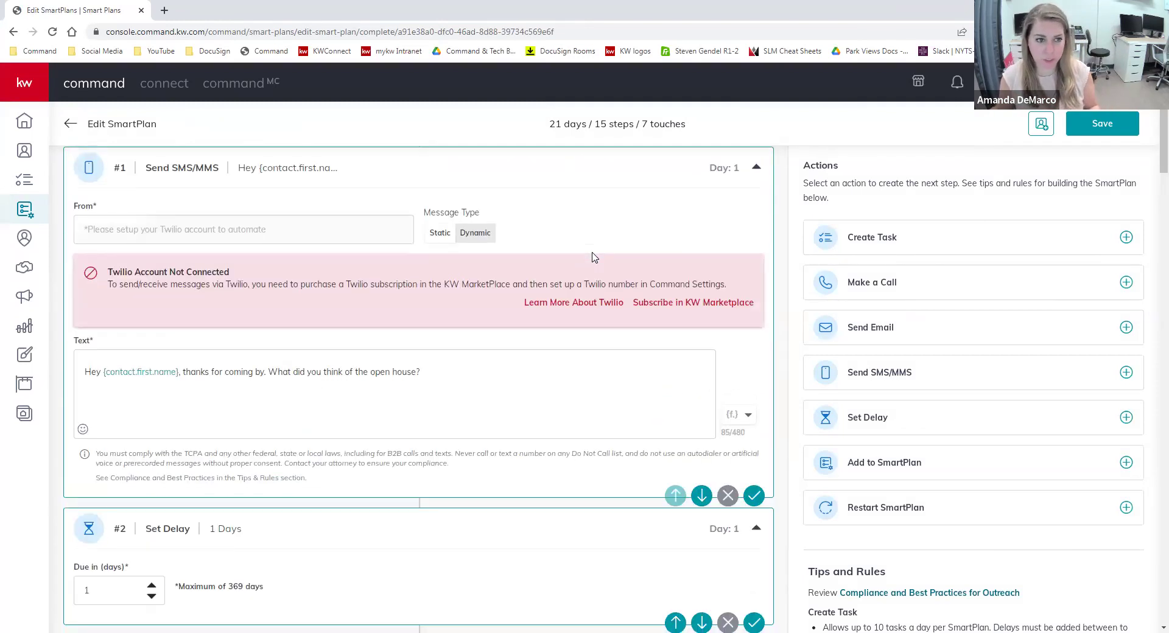
scroll(594, 257, "up", 1)
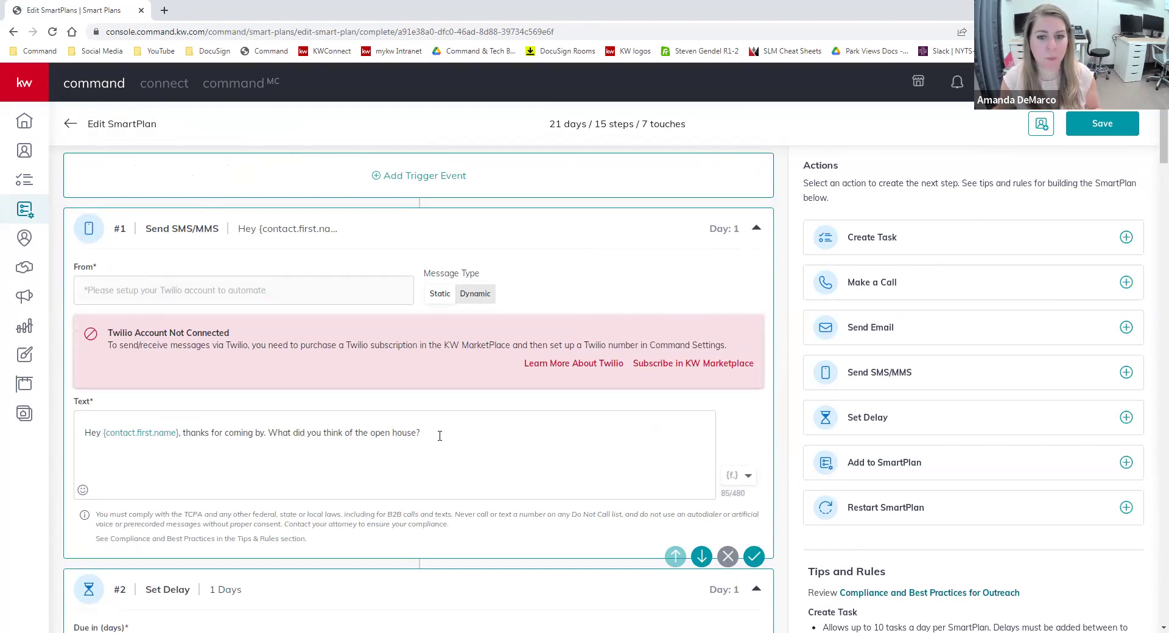
scroll(444, 433, "down", 7)
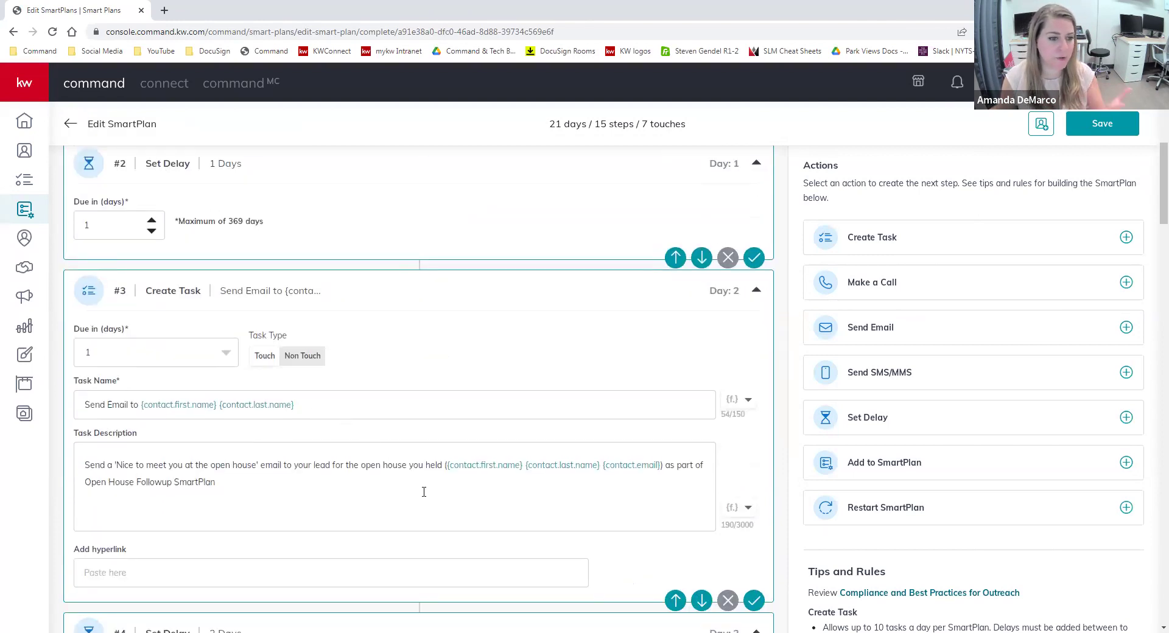
scroll(604, 409, "down", 4)
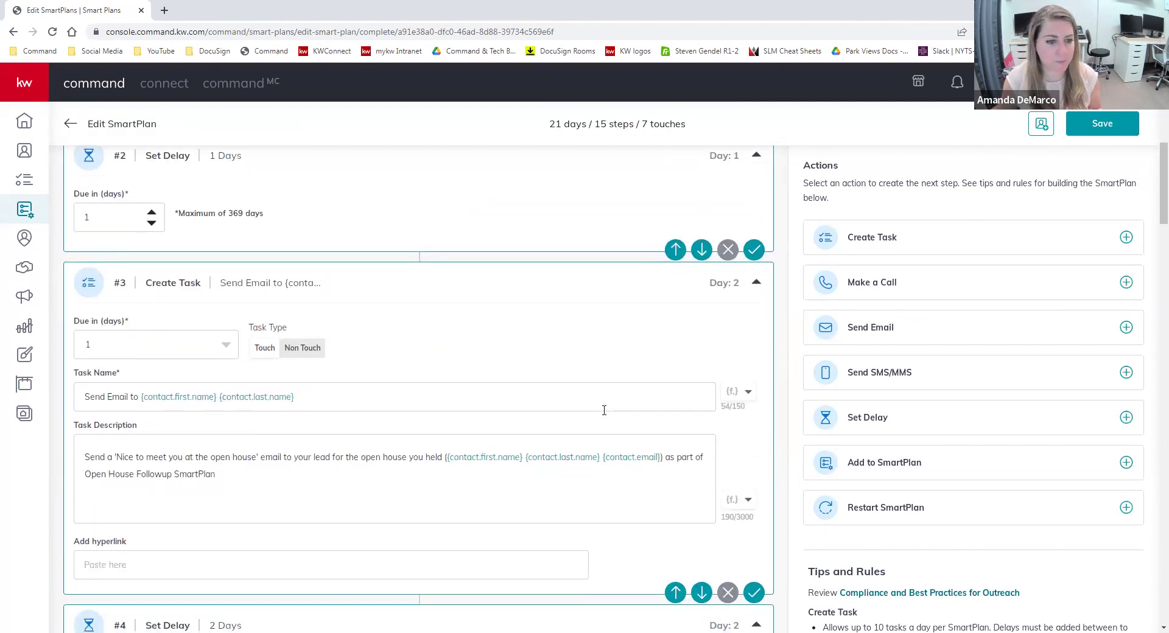
scroll(459, 371, "down", 4)
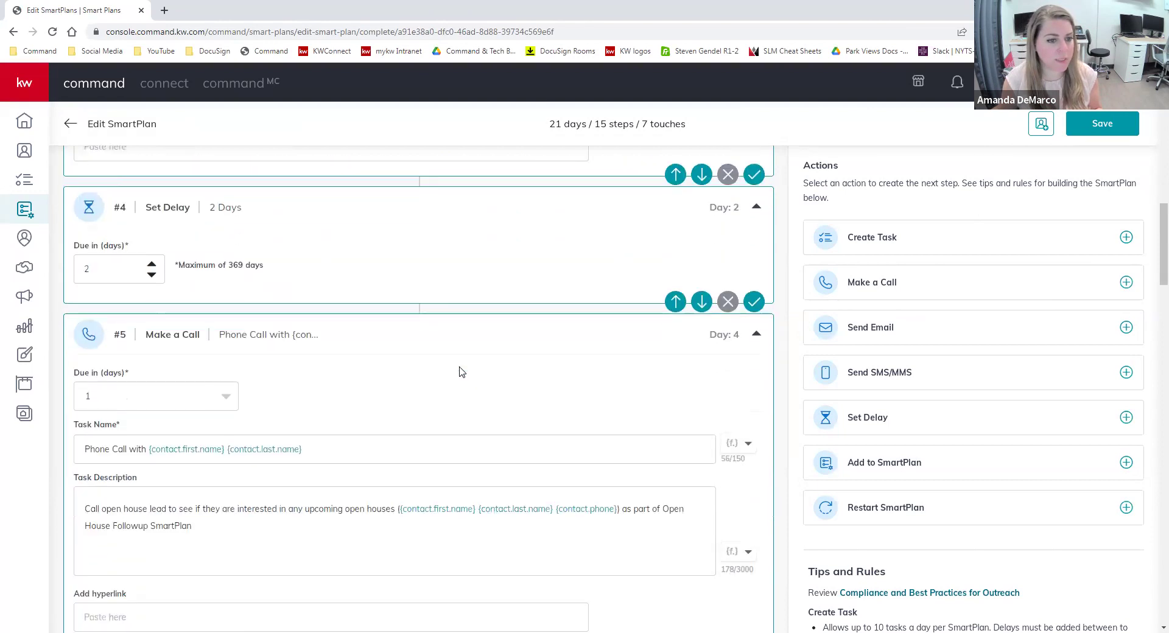
scroll(425, 385, "down", 5)
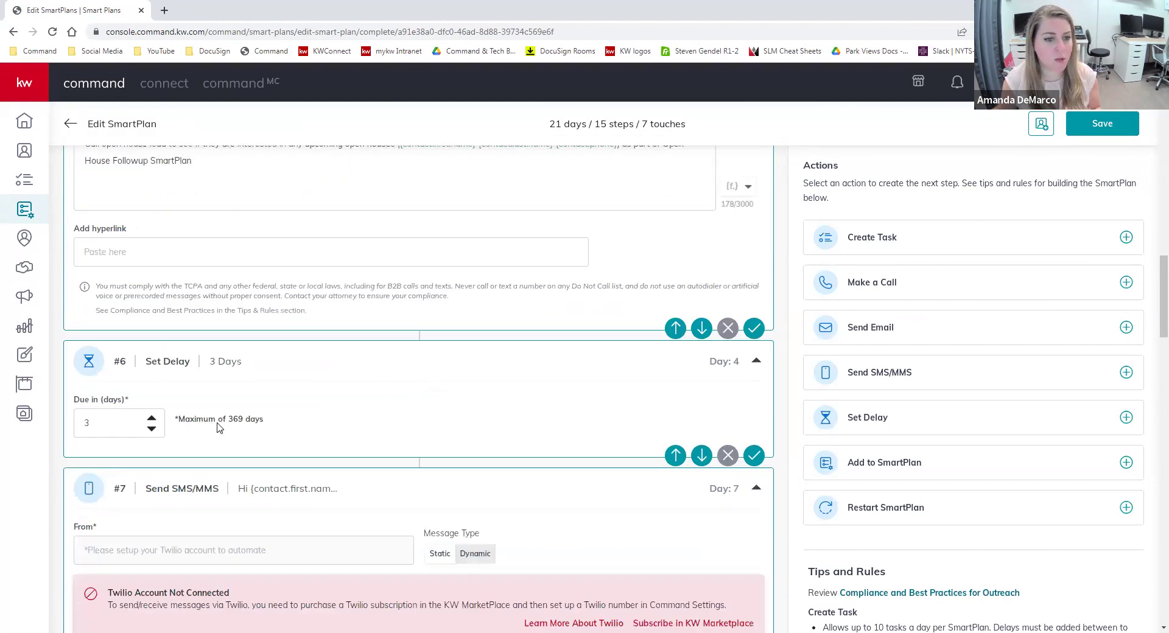
scroll(534, 425, "down", 3)
scroll(670, 453, "down", 3)
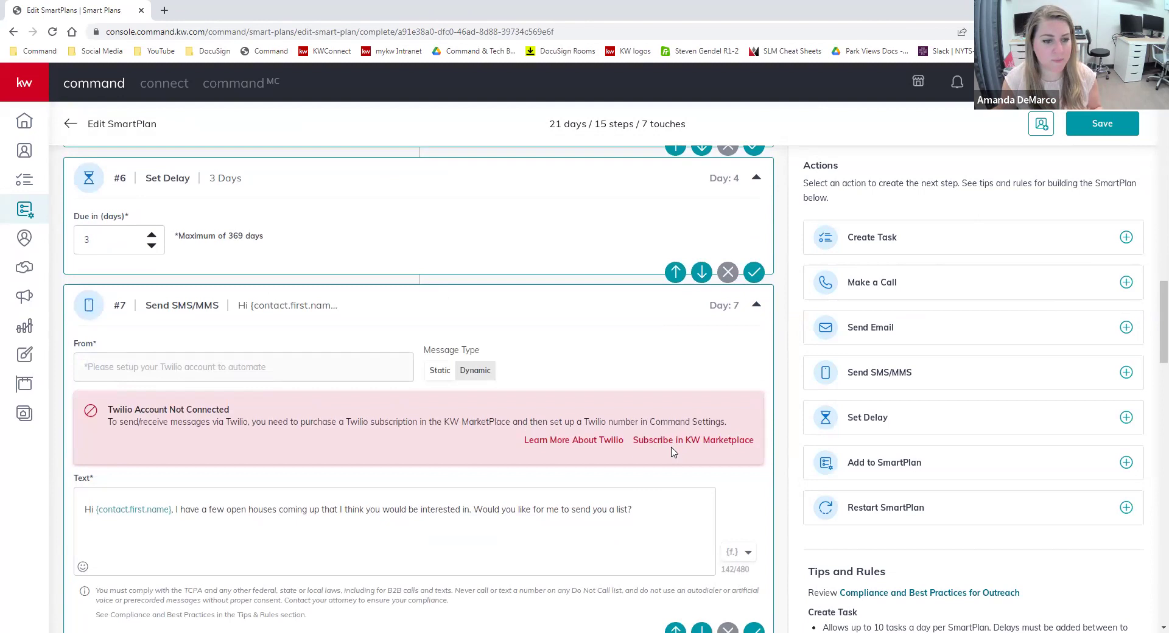
scroll(243, 408, "down", 2)
scroll(535, 430, "down", 2)
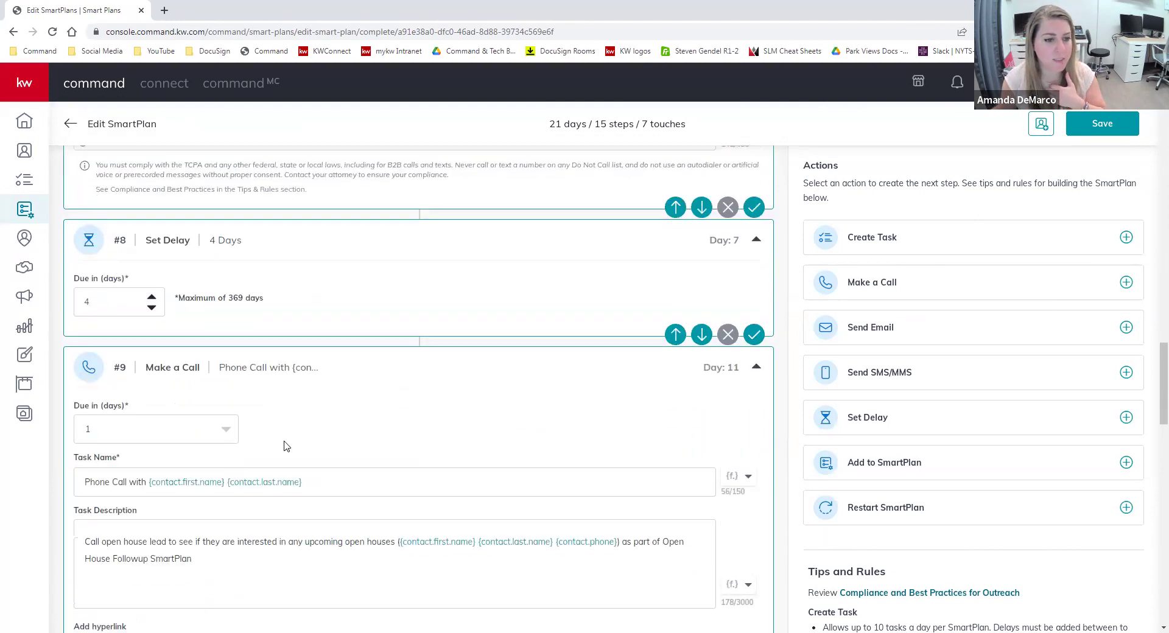
scroll(449, 484, "down", 3)
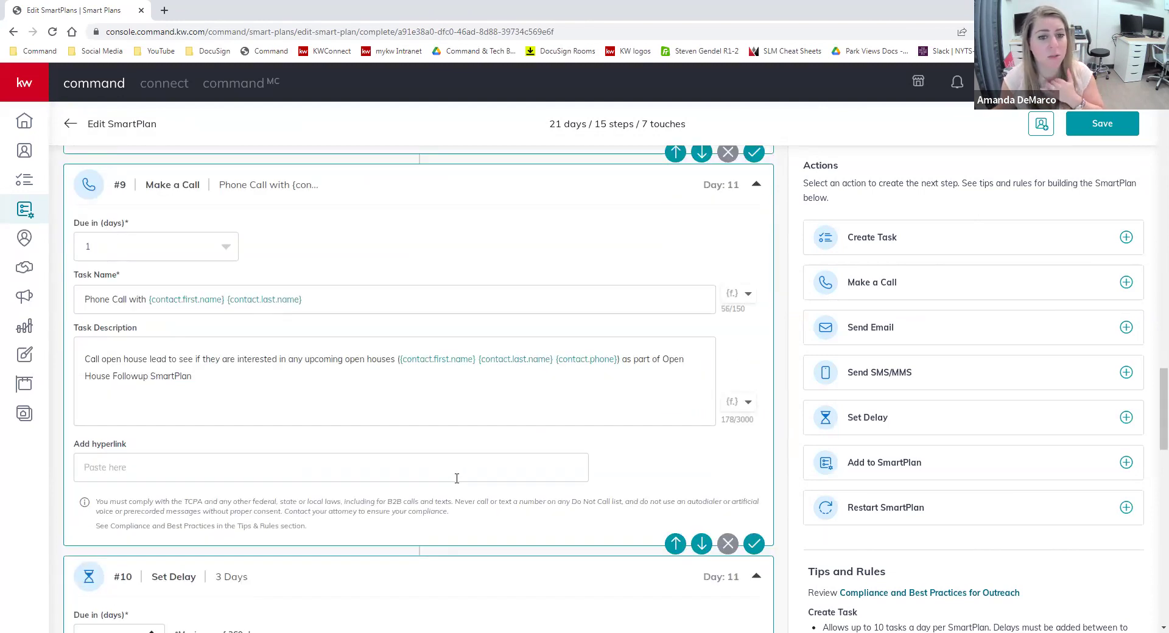
scroll(460, 481, "down", 1)
scroll(464, 477, "down", 3)
scroll(473, 469, "down", 3)
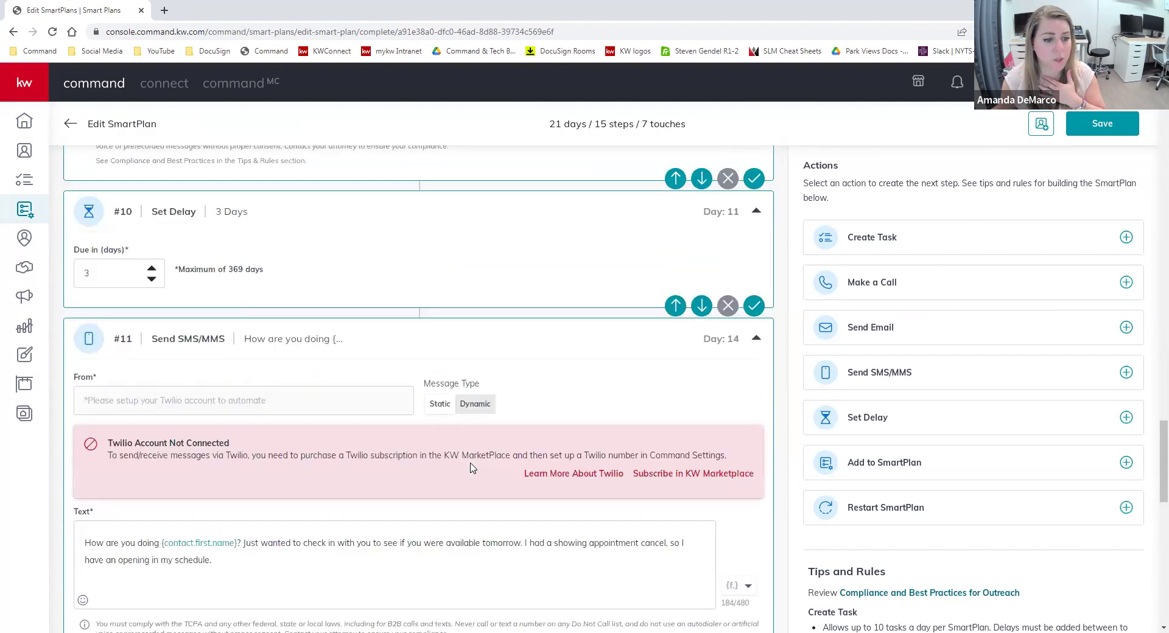
scroll(472, 469, "down", 5)
scroll(230, 459, "down", 3)
scroll(391, 496, "down", 2)
scroll(392, 494, "down", 2)
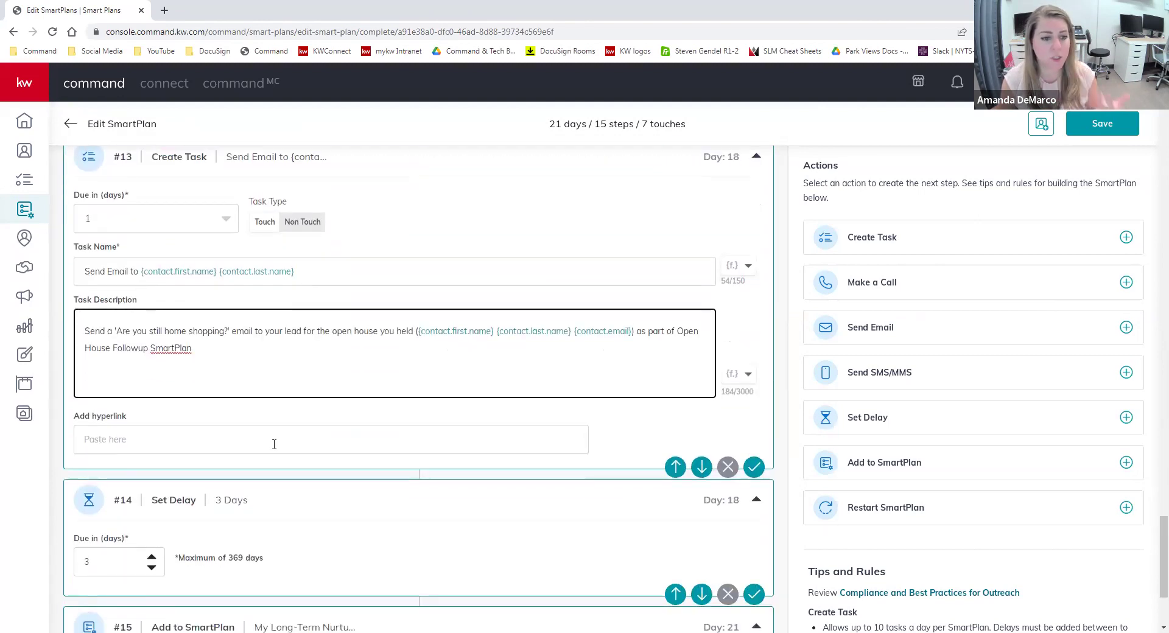
scroll(317, 443, "down", 3)
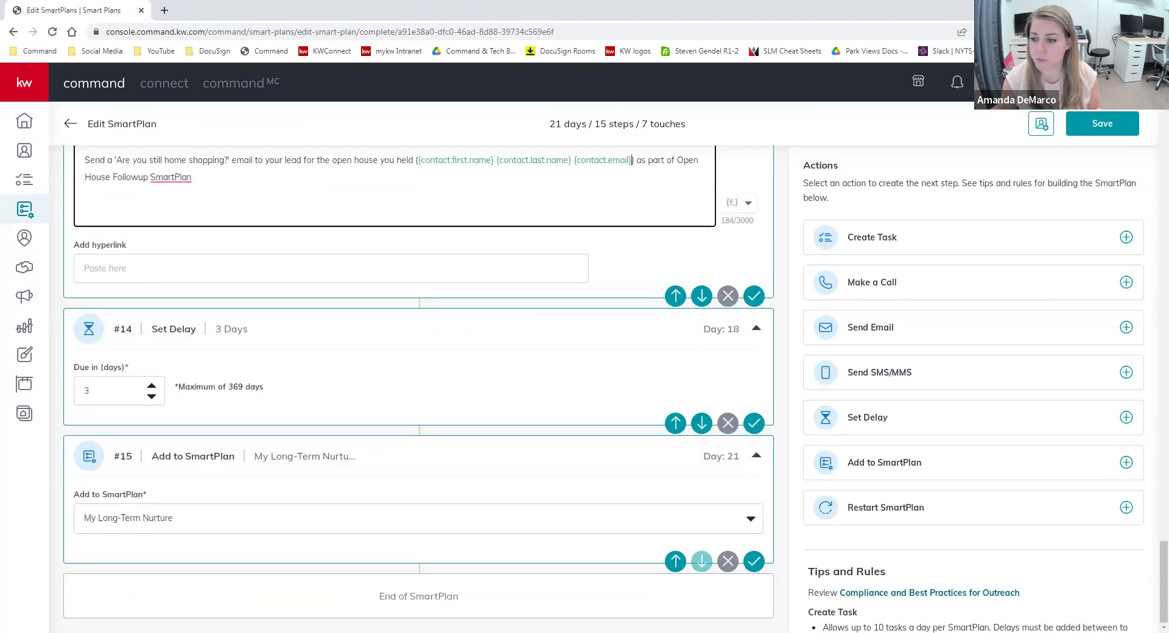
left_click_drag(1163, 573, 1163, 91)
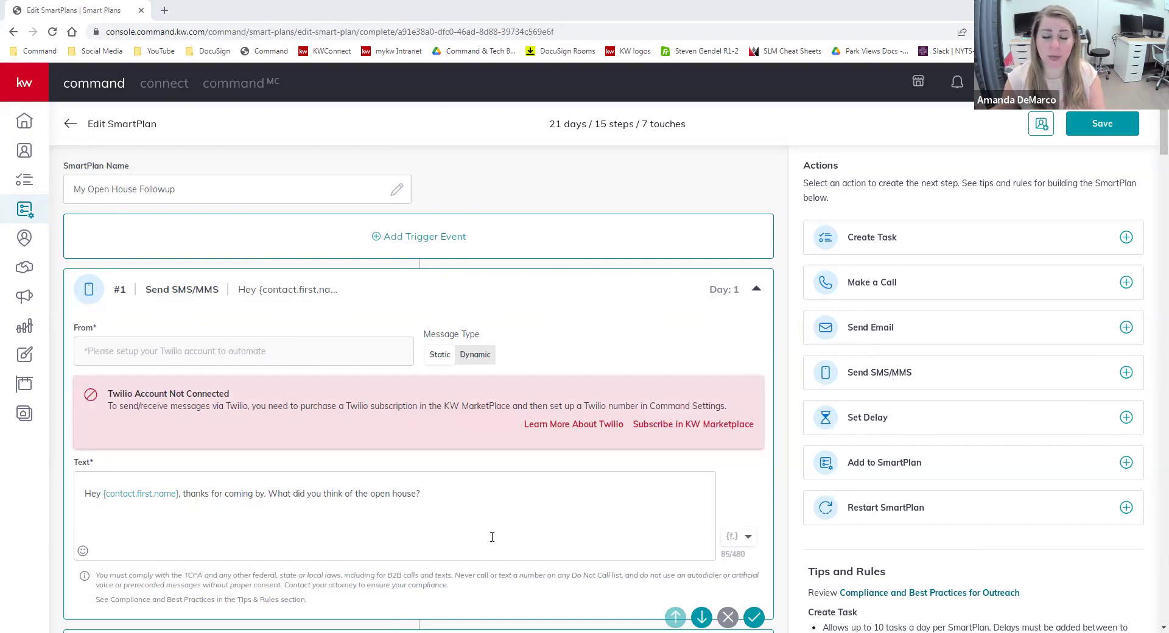
Step: From the SMS step's Twilio warning, open the KW Answers article on purchasing a Twilio subscription
left_click(677, 433)
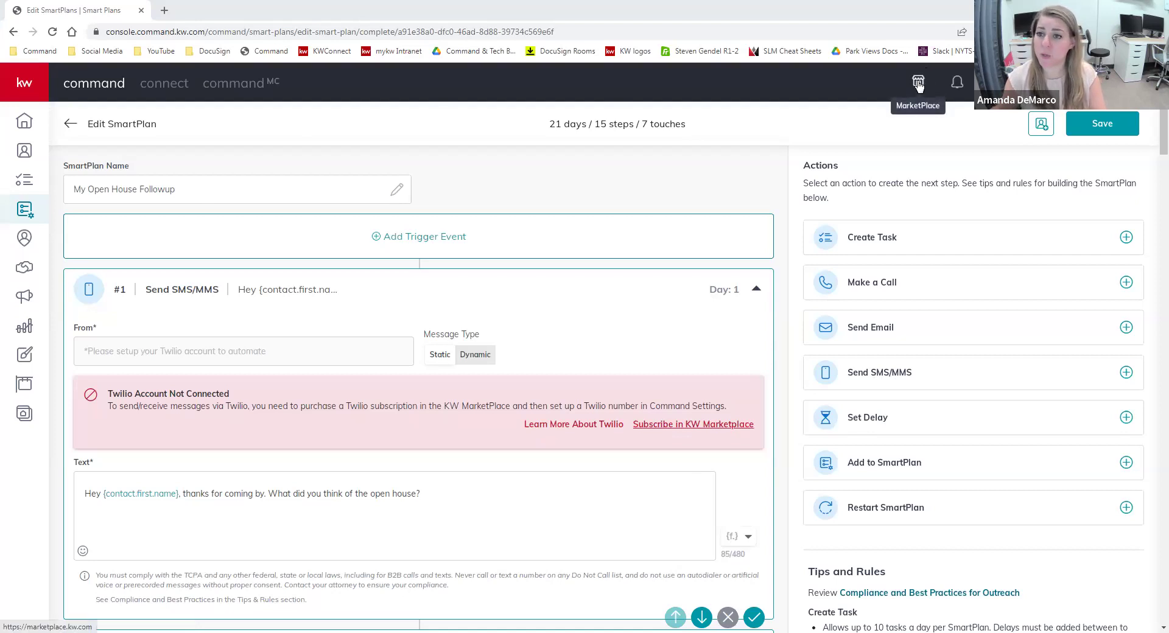
left_click(619, 430)
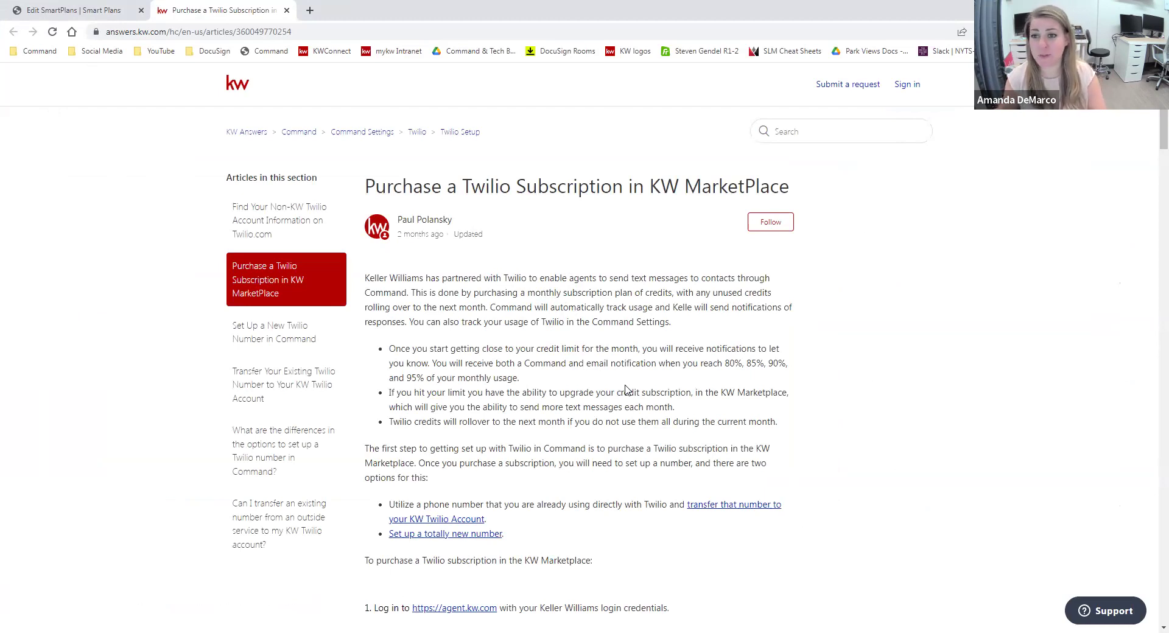
Step: Back in Edit SmartPlans, use Subscribe in KW Marketplace to open the Twilio app page
left_click(79, 10)
left_click(670, 428)
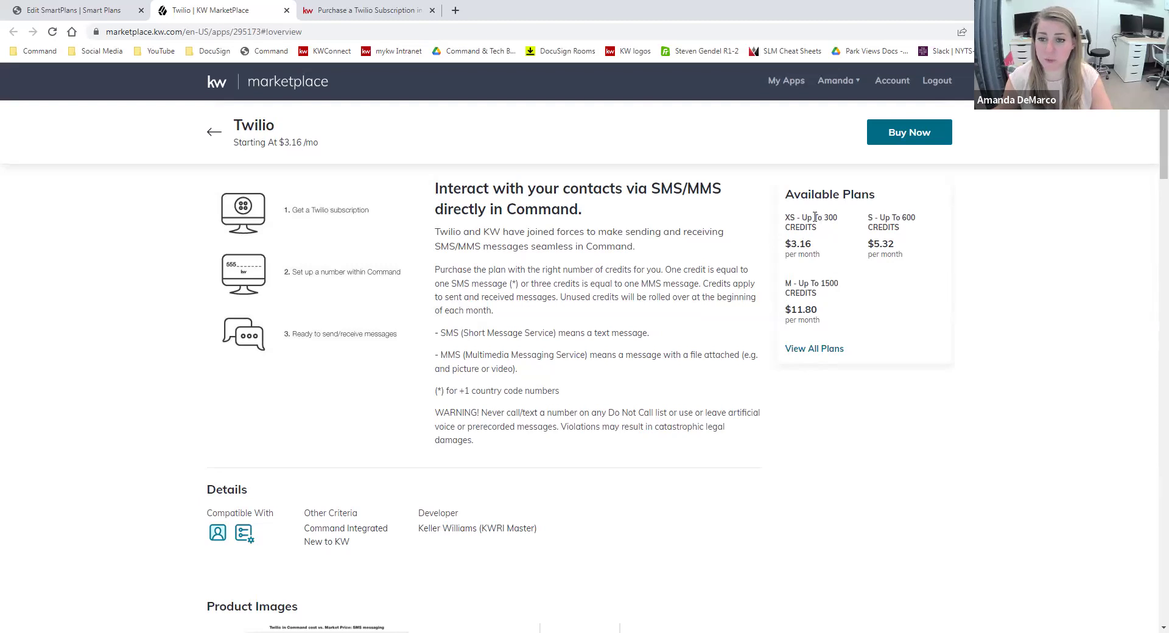
Step: Highlight the XS plan's credits and price, then the SMS definition line
left_click_drag(785, 223, 840, 255)
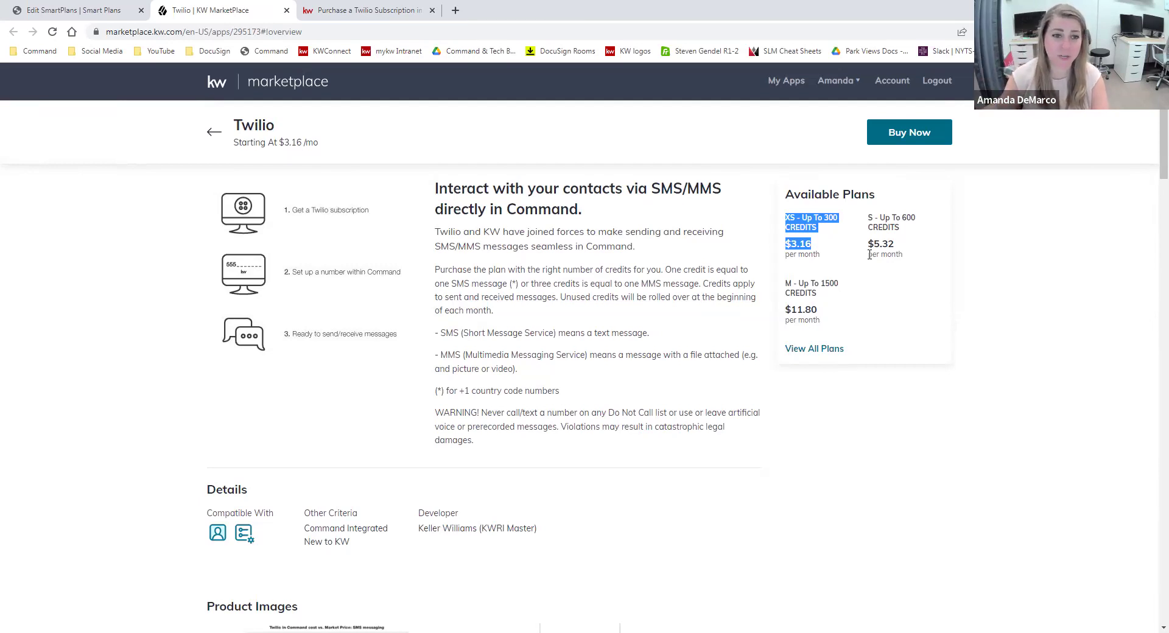
left_click(902, 290)
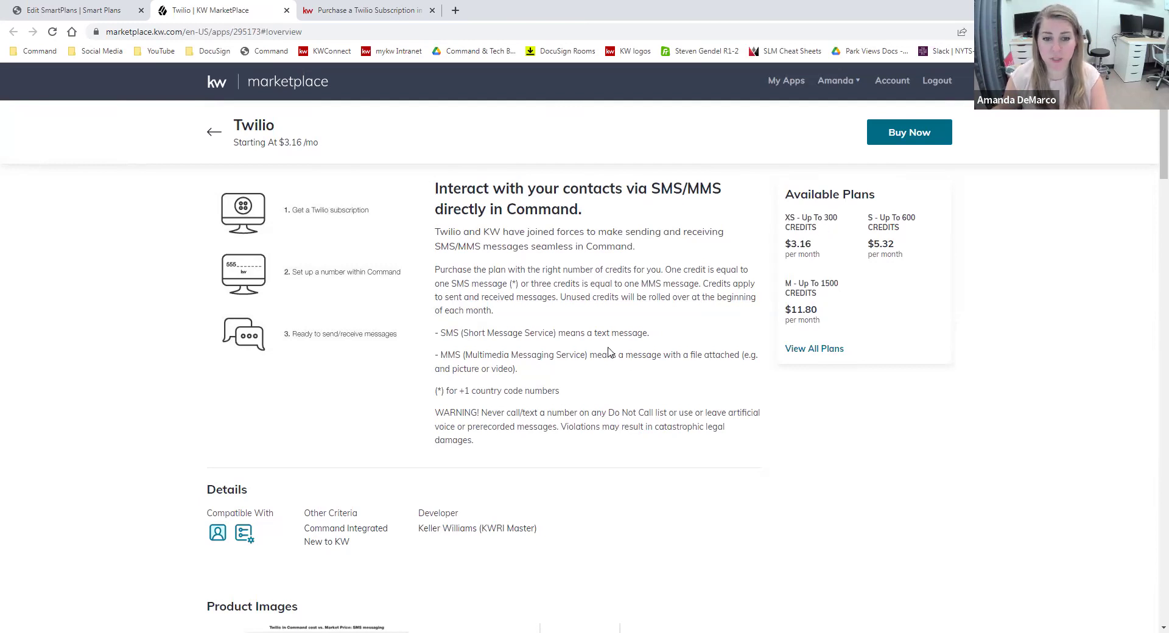
left_click_drag(651, 334, 464, 335)
left_click(698, 352)
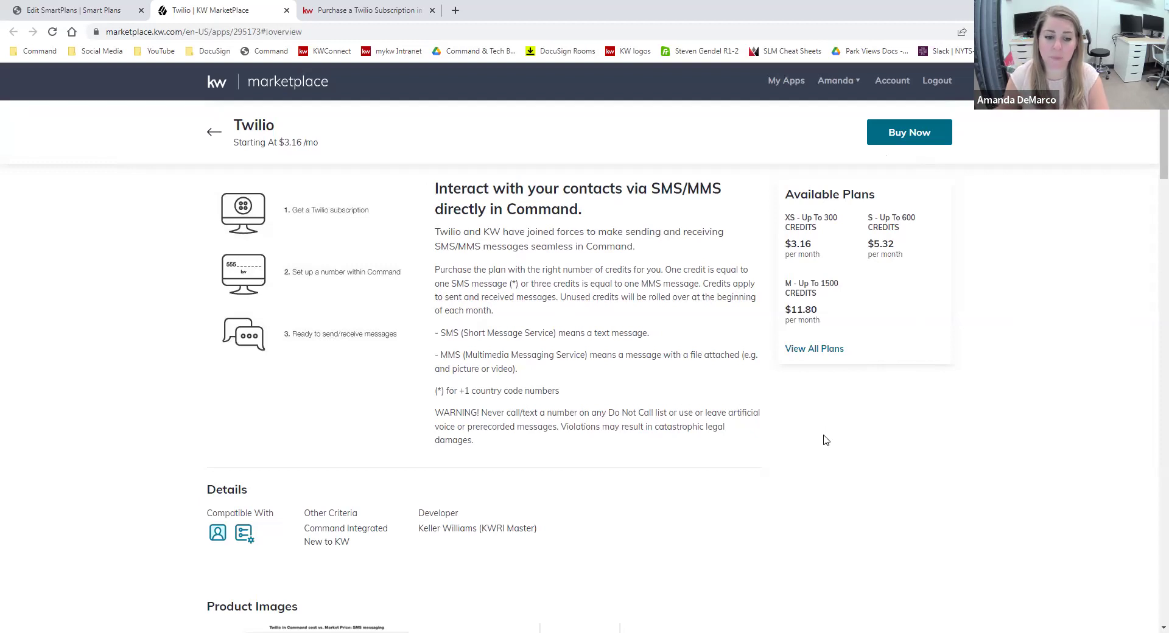
Step: Scroll through Features and Benefits and Available Plans, then return to the Twilio subscription article
scroll(826, 440, "down", 2)
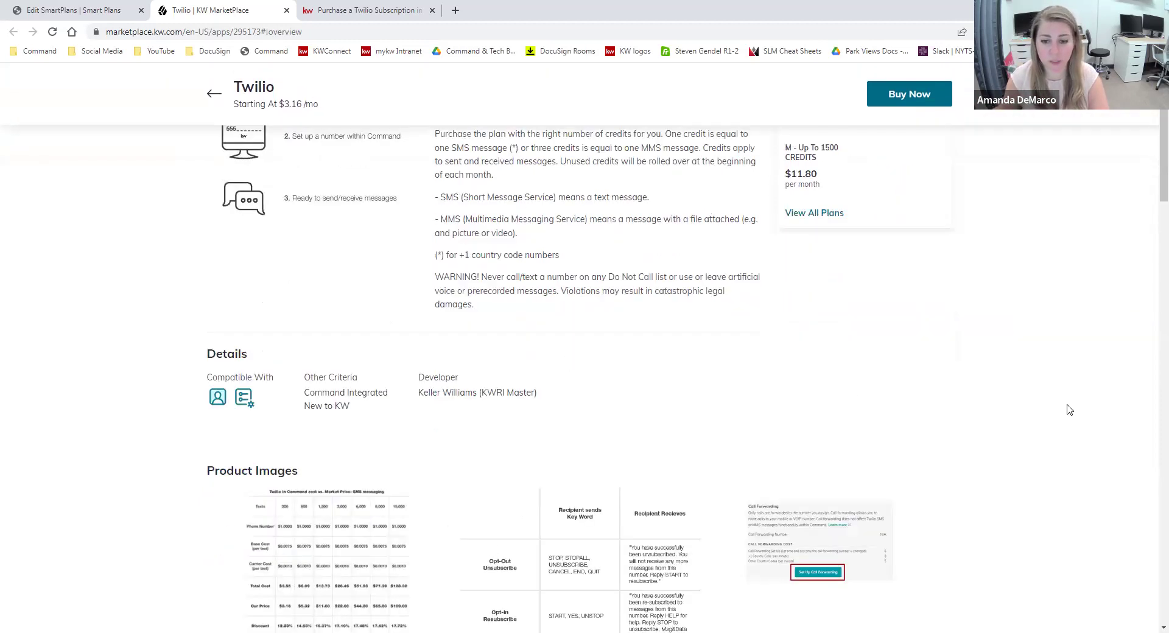
scroll(1070, 410, "down", 3)
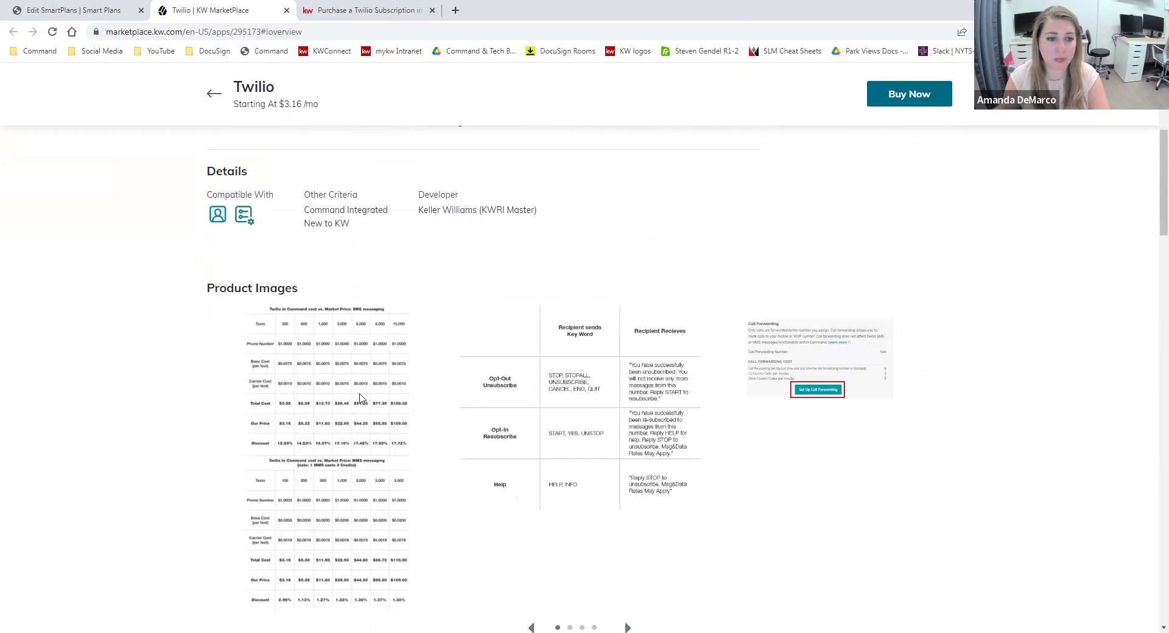
scroll(853, 347, "down", 1)
scroll(931, 338, "down", 2)
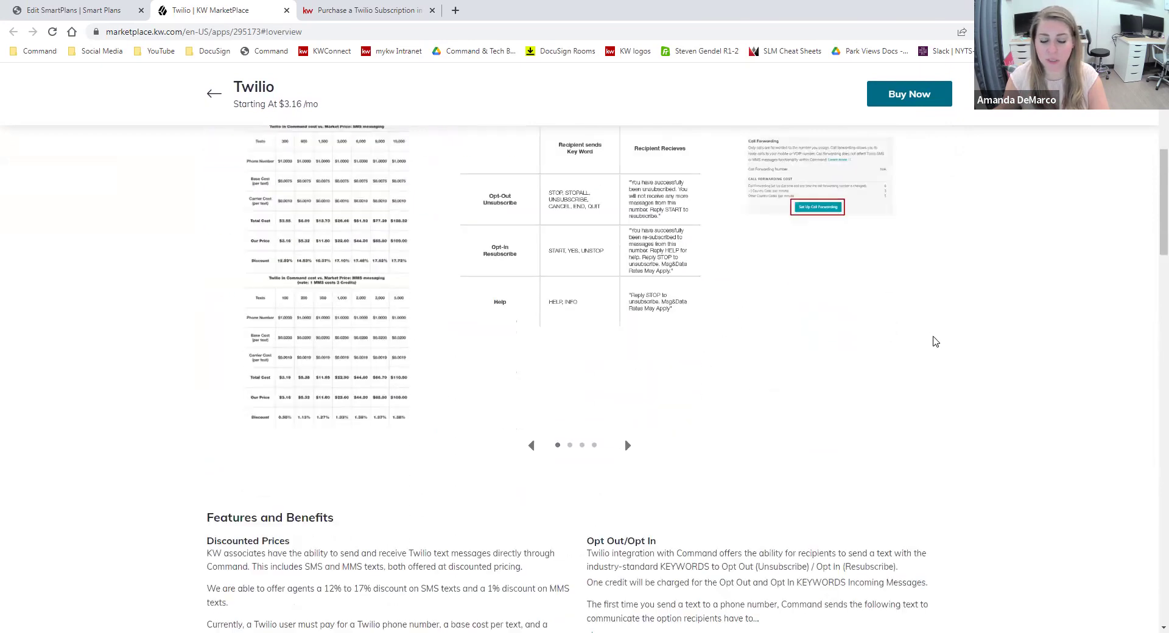
scroll(936, 342, "down", 1)
scroll(864, 450, "down", 2)
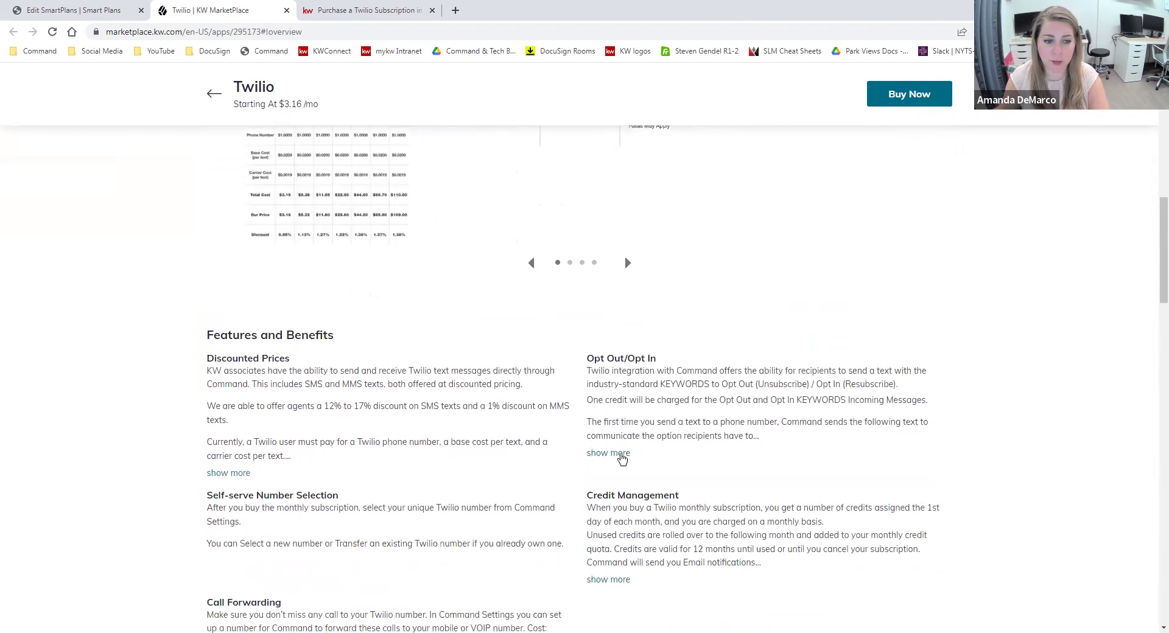
scroll(621, 459, "down", 1)
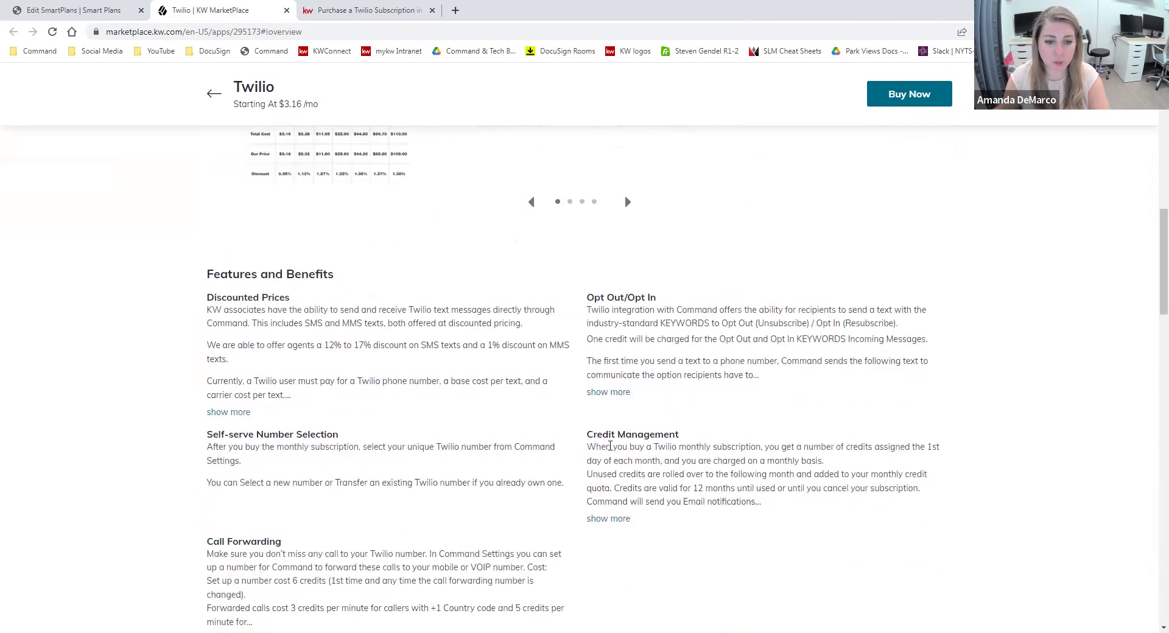
scroll(541, 436, "down", 2)
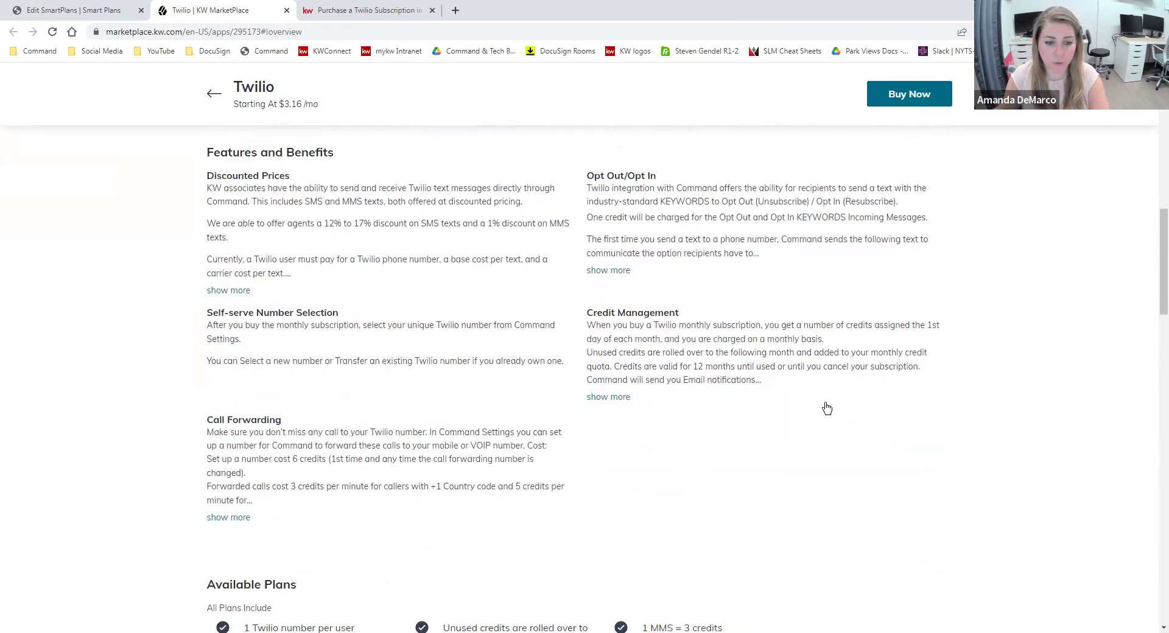
scroll(792, 396, "down", 5)
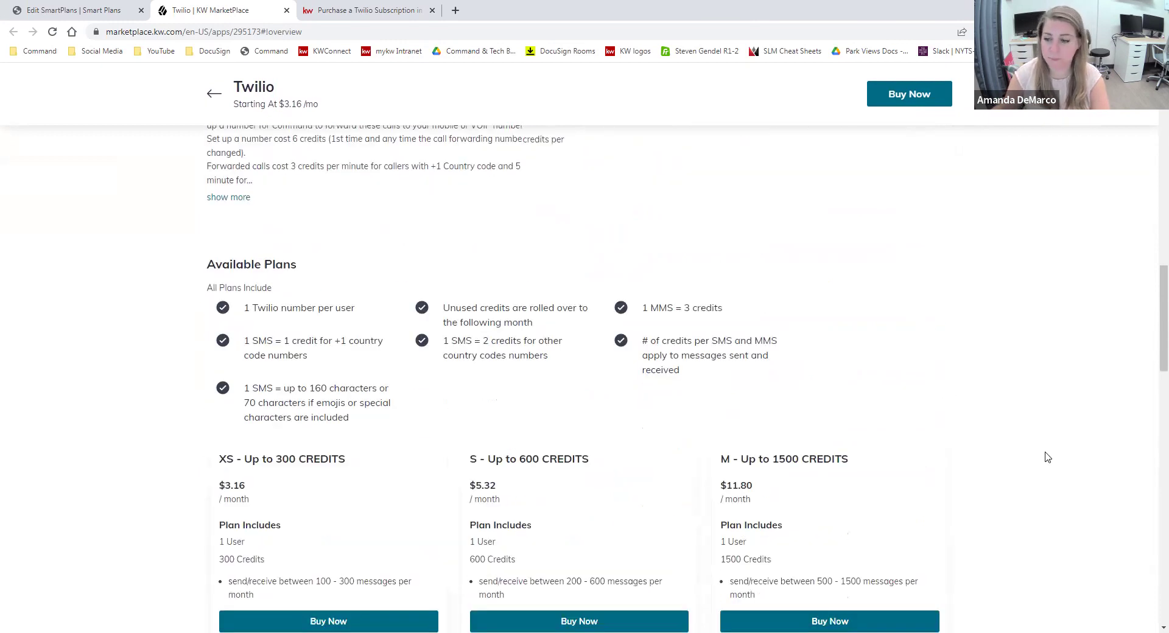
scroll(1146, 436, "down", 5)
left_click_drag(1162, 420, 1133, 109)
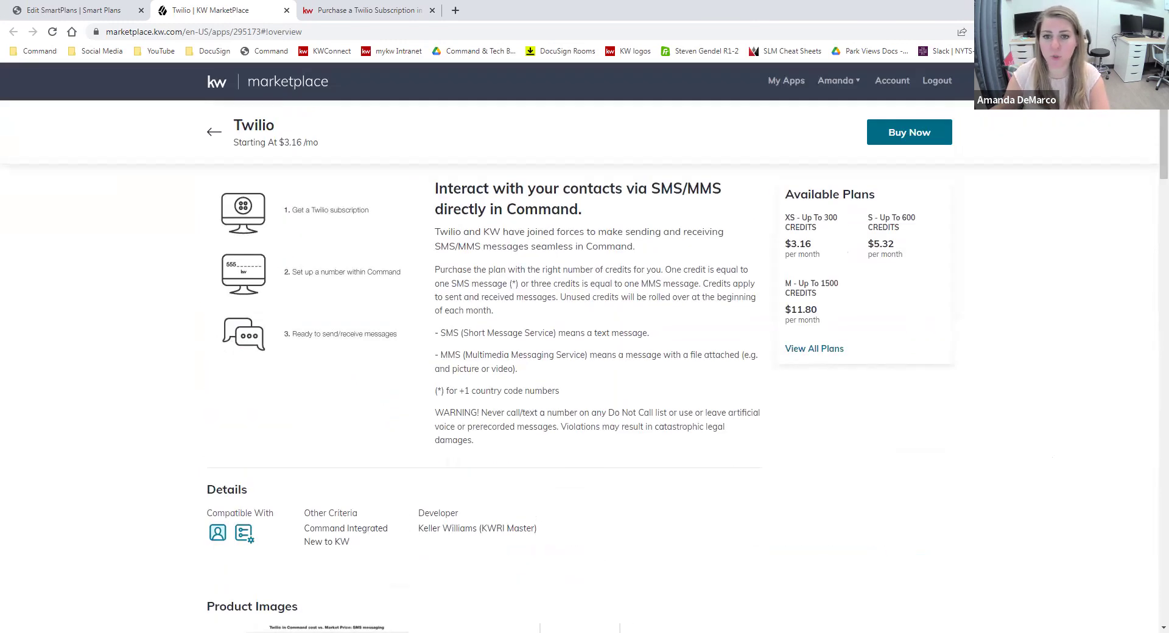
left_click(336, 7)
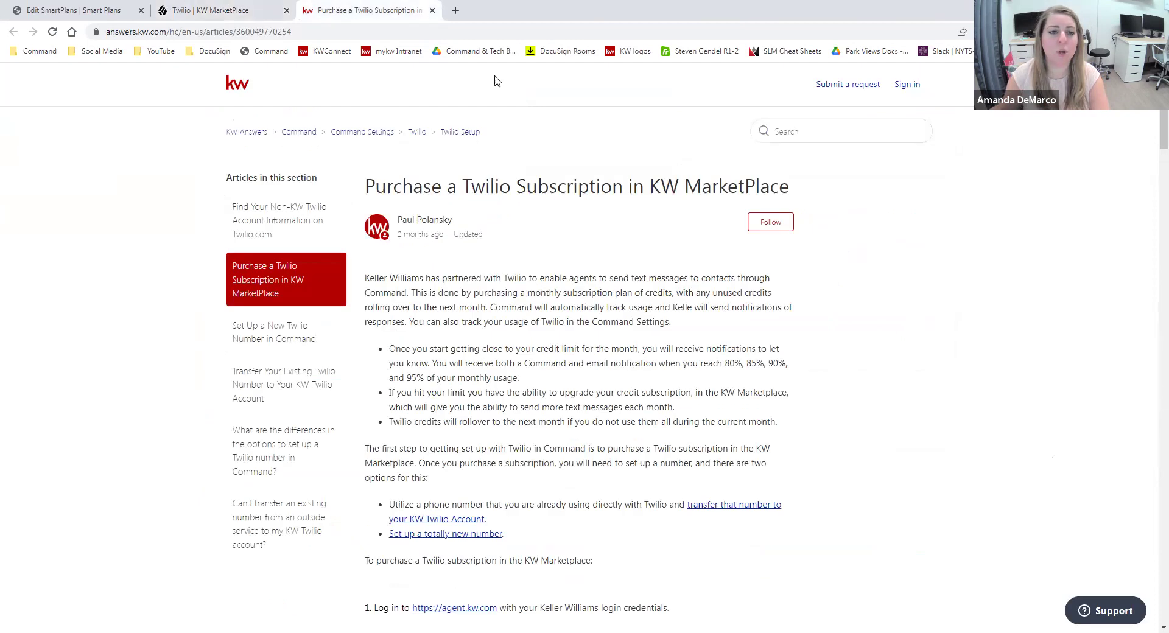
Step: Switch back to the Edit SmartPlans tab showing the My Open House Followup plan
left_click(85, 8)
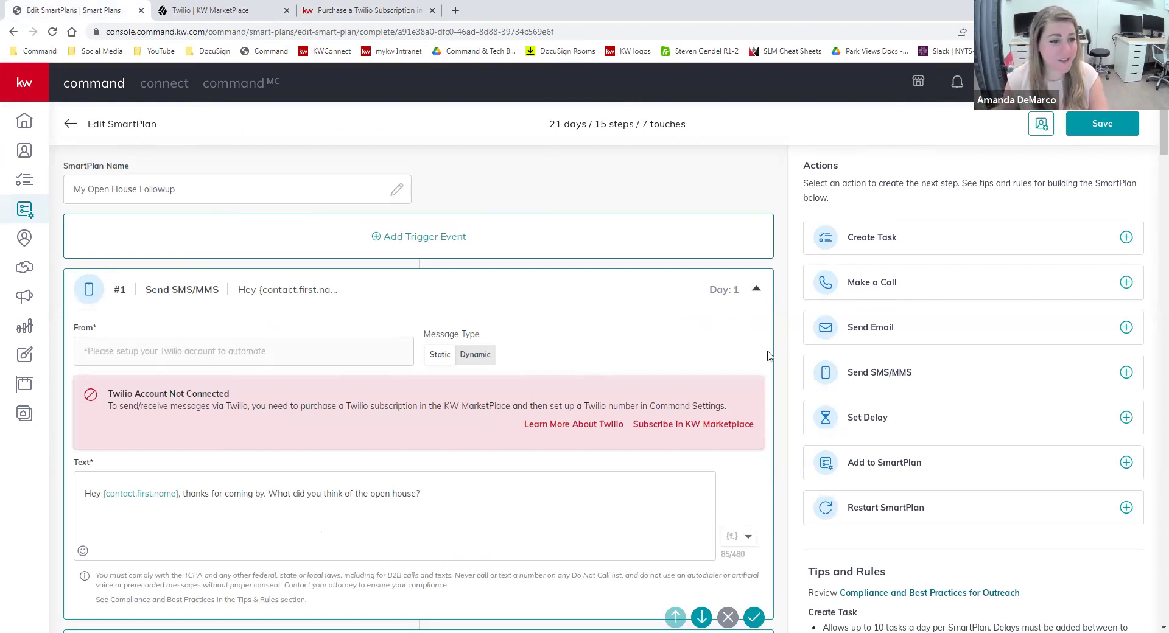
scroll(777, 351, "down", 4)
scroll(768, 371, "up", 2)
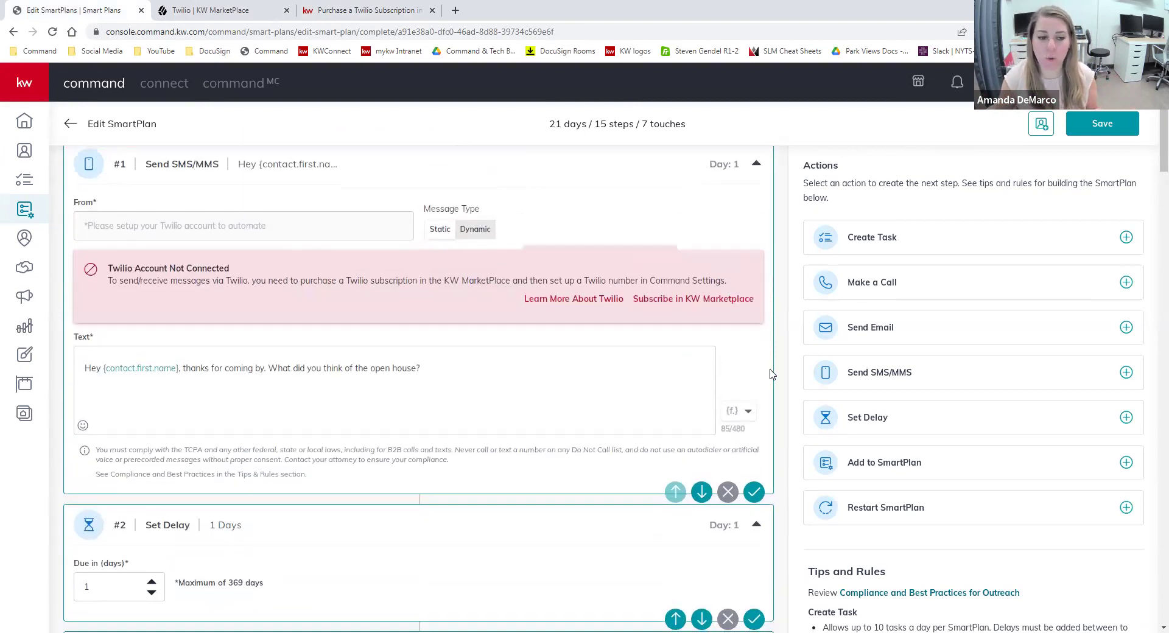
scroll(768, 376, "down", 6)
scroll(770, 373, "down", 2)
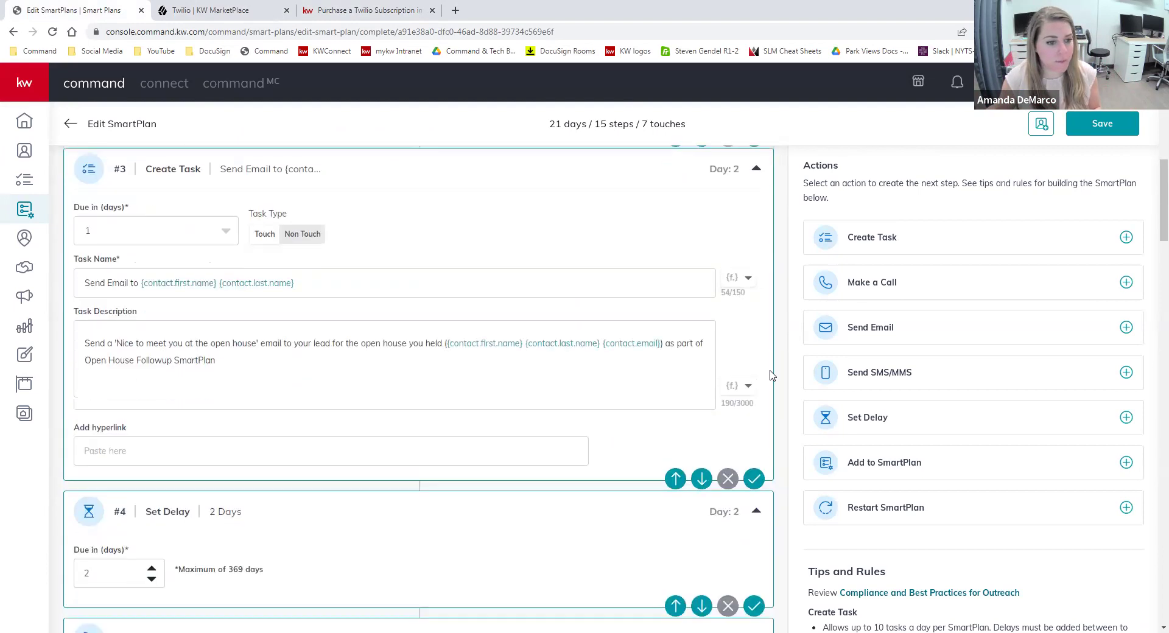
scroll(770, 373, "up", 1)
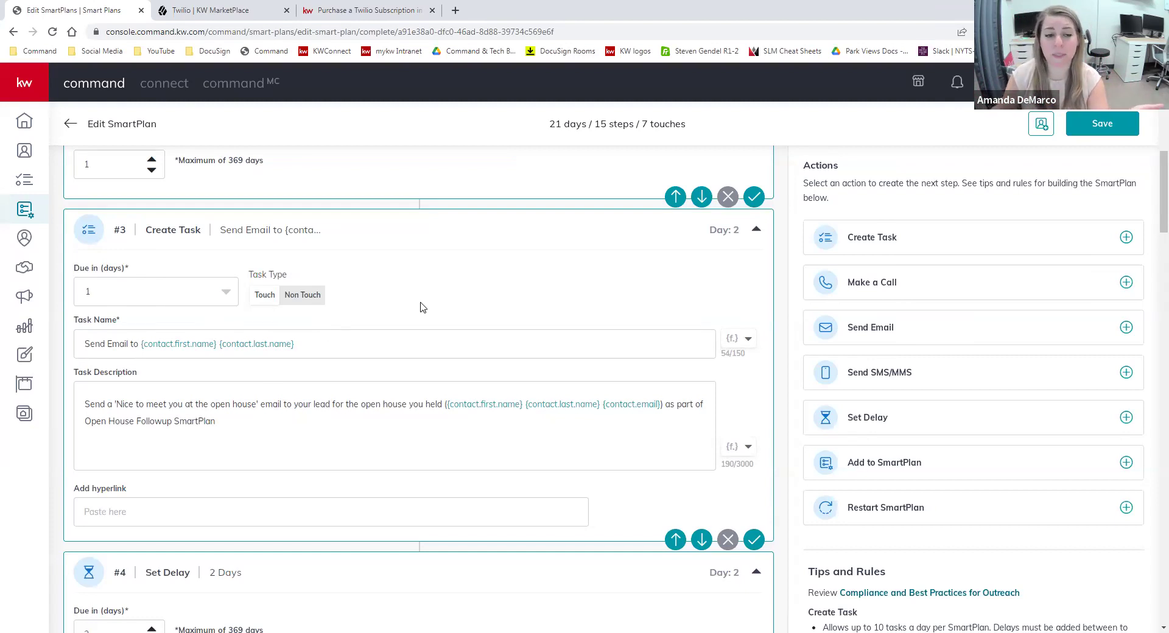
scroll(422, 310, "up", 3)
scroll(425, 311, "up", 4)
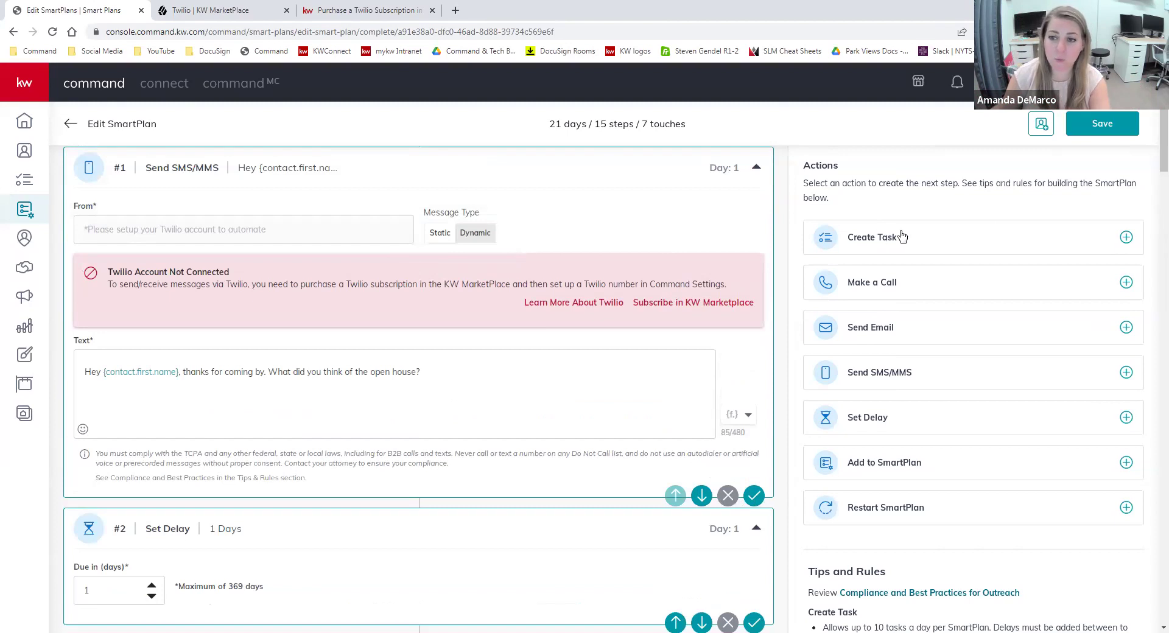
Step: Copy the full greeting text from the opening SMS step
left_click_drag(439, 373, 77, 373)
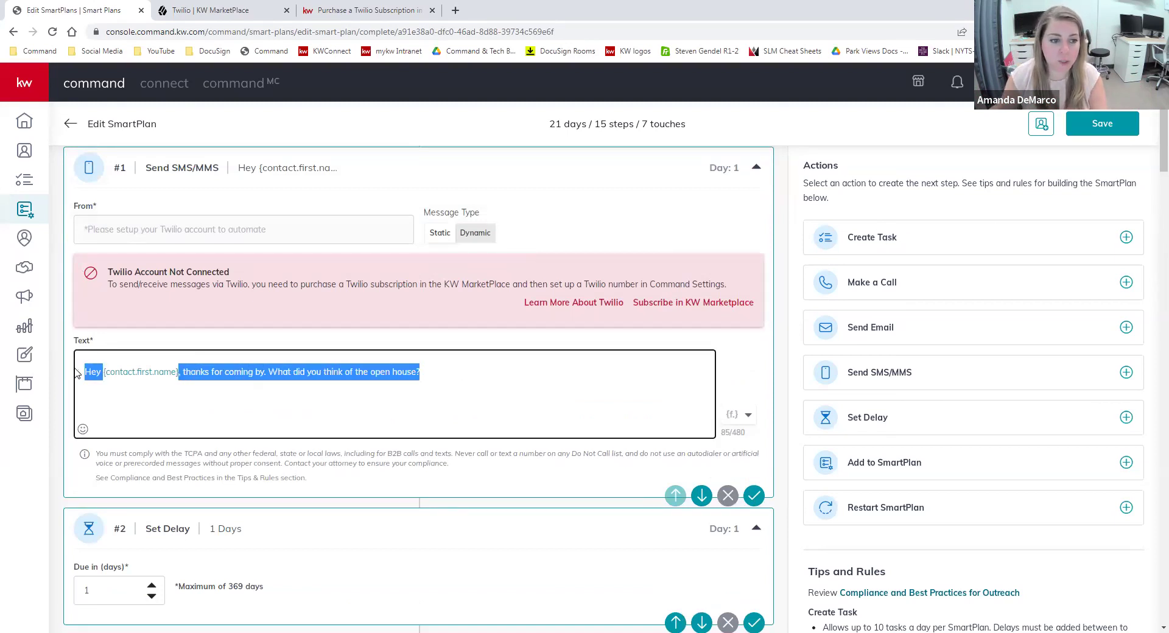
right_click(293, 373)
left_click(510, 392)
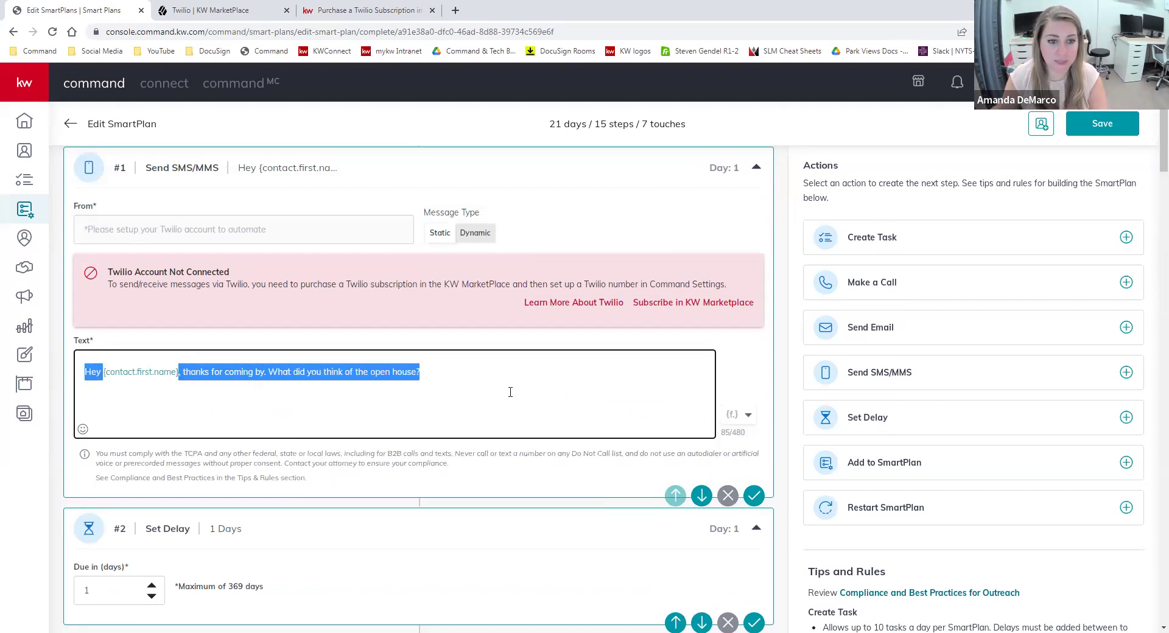
Step: Add a 'Send a text message' task with description 'Send a text:' plus the pasted greeting
left_click(1125, 238)
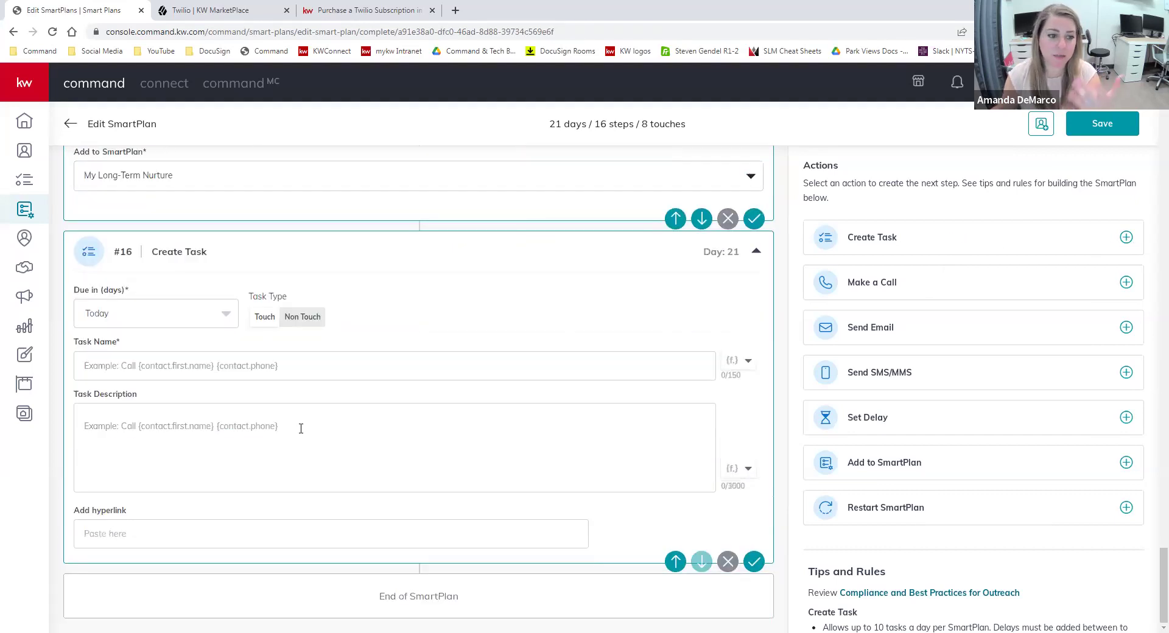
left_click(173, 366)
type("Send a text message")
left_click(205, 440)
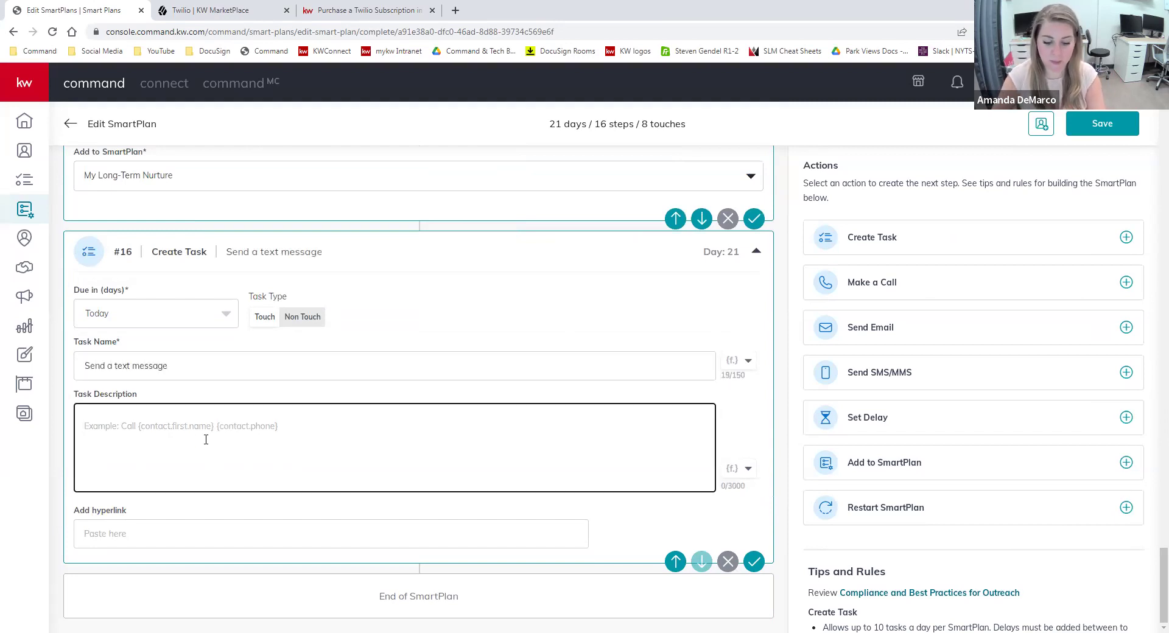
type("Sen")
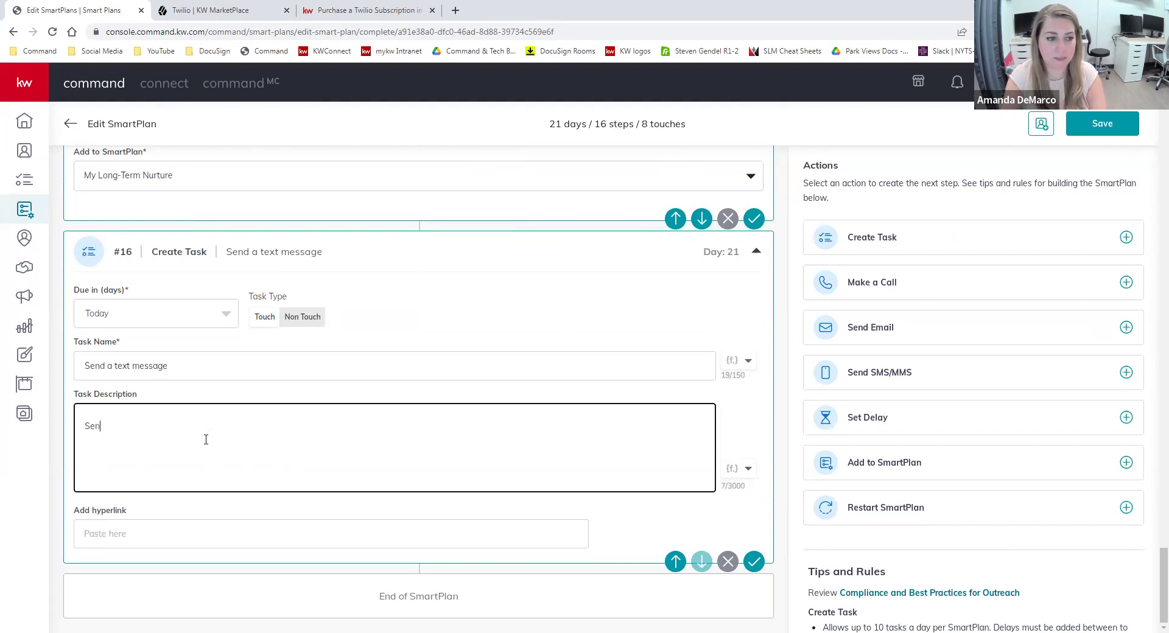
type("d a text:")
key("Return")
key("Return")
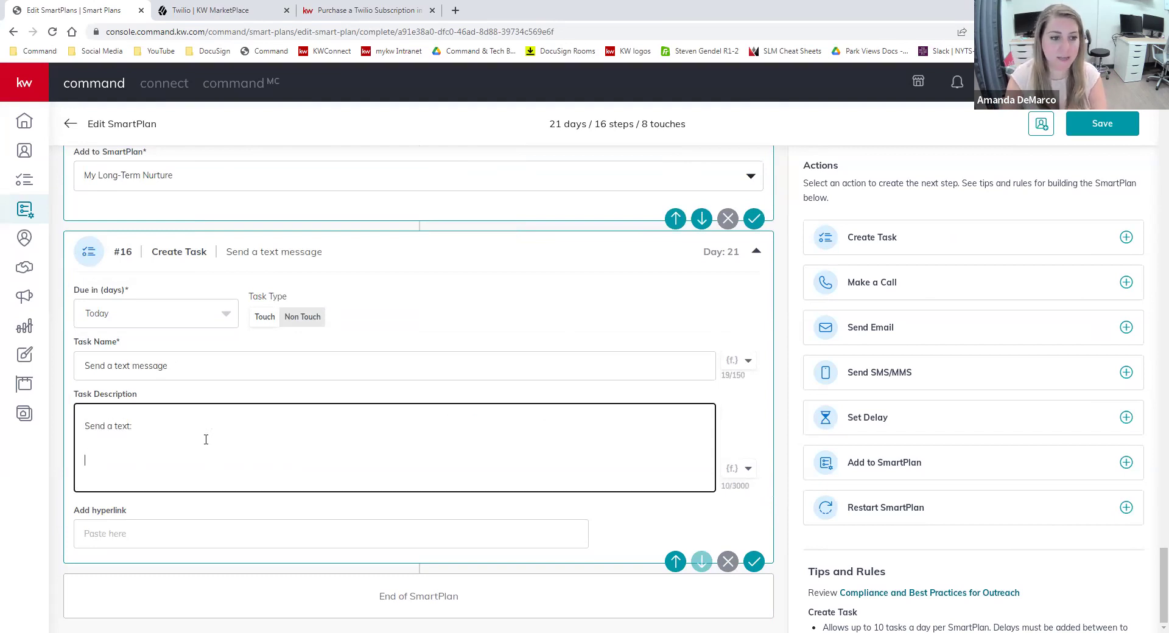
key("ctrl+v")
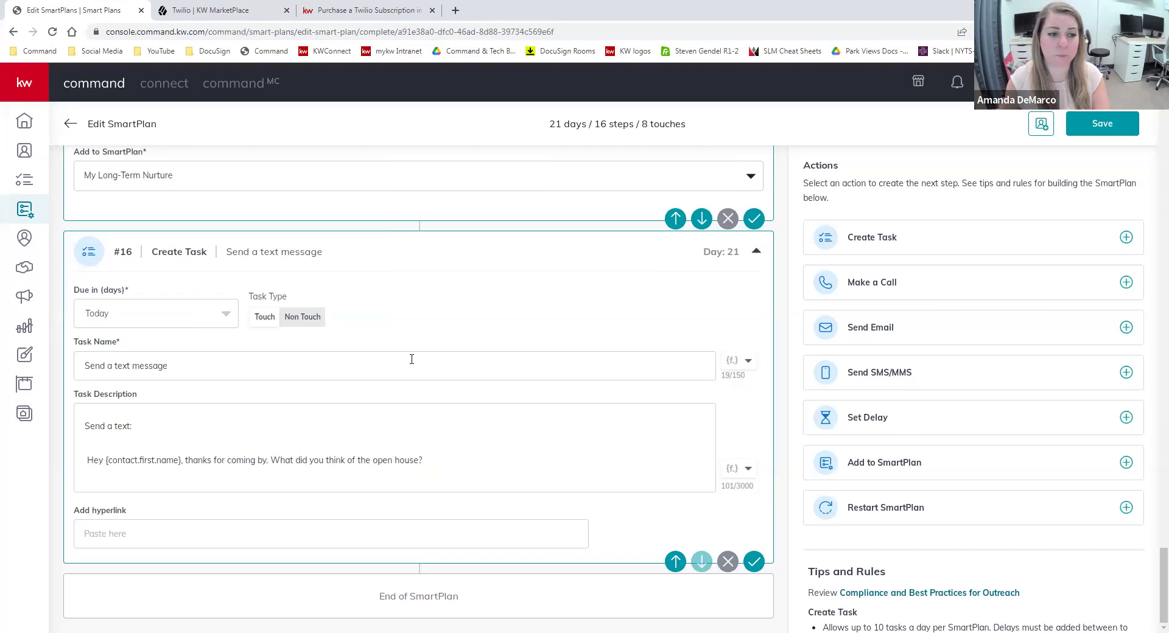
Step: Delete the new step #16 task and save the SmartPlan
left_click(729, 567)
left_click(656, 397)
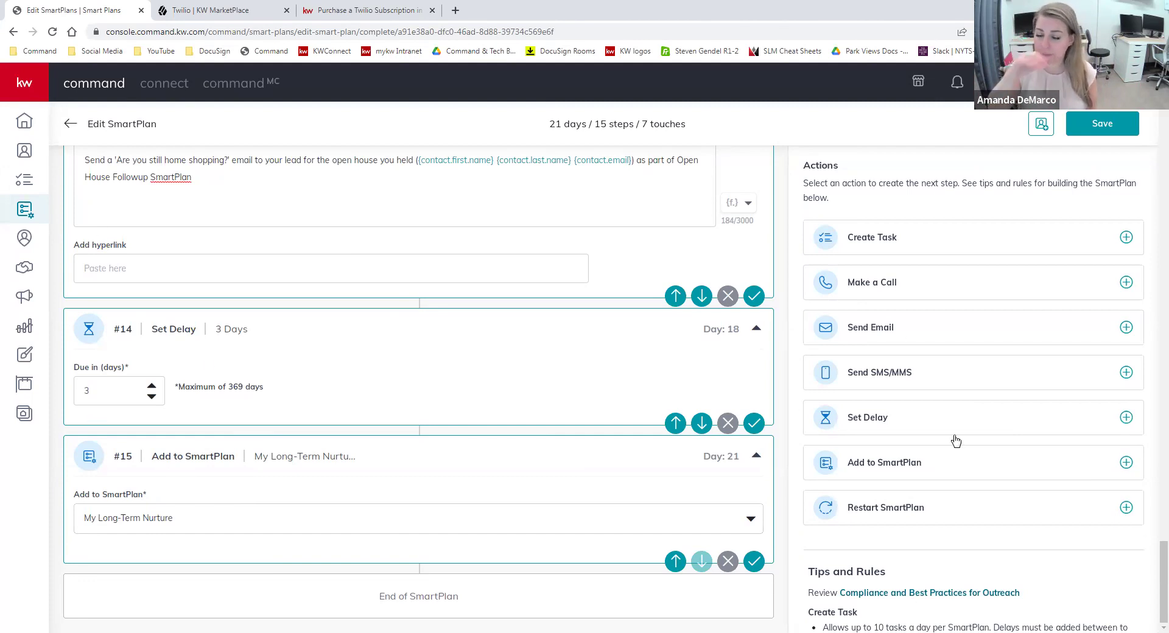
left_click(1090, 131)
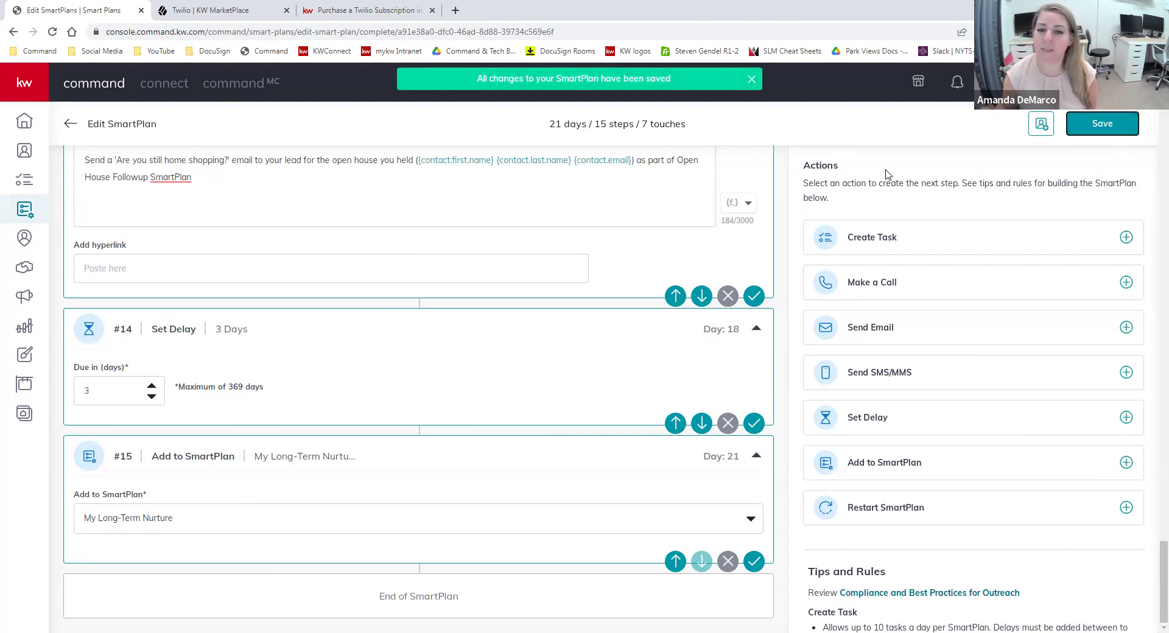
Step: Enroll the first three listed contacts in the SmartPlan
left_click(1043, 127)
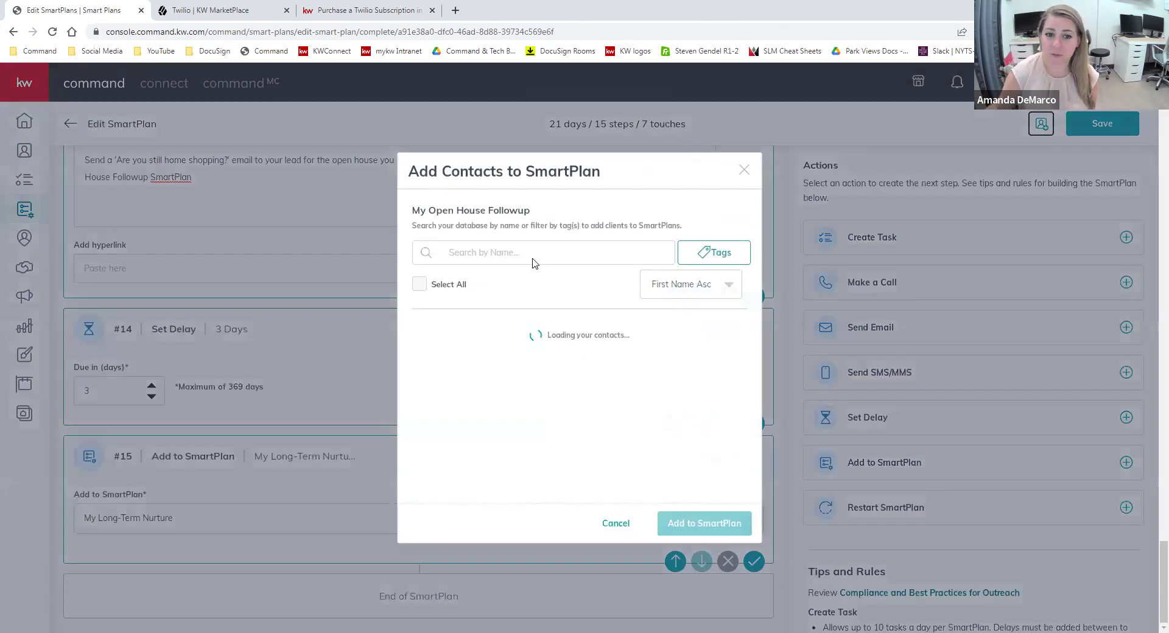
left_click(425, 353)
left_click(424, 414)
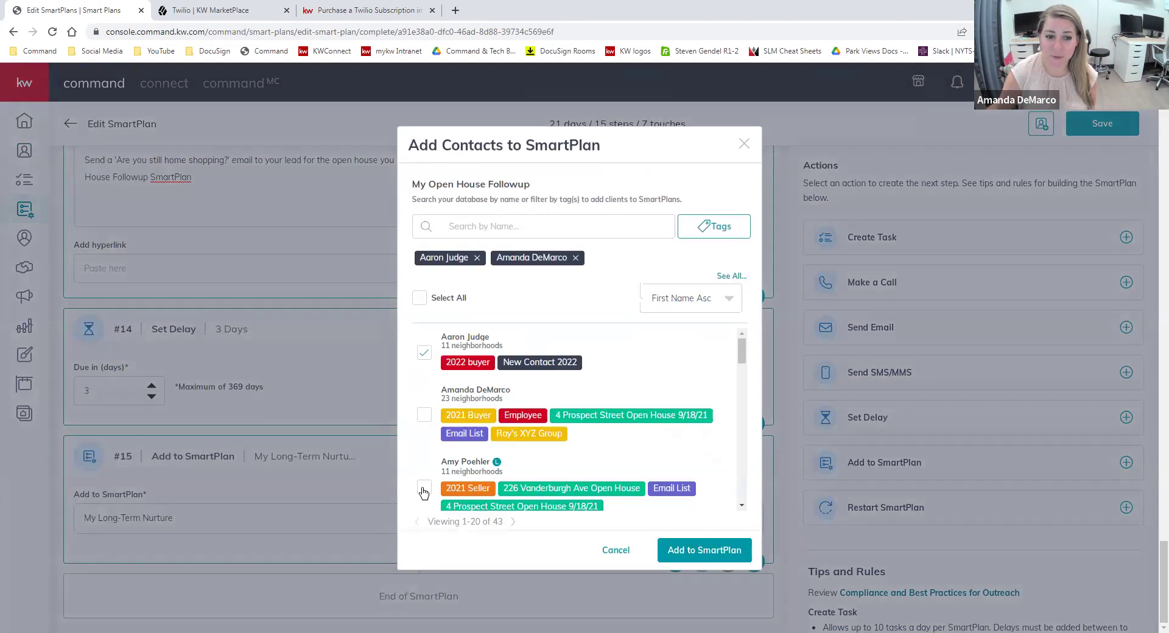
left_click(425, 488)
left_click(720, 552)
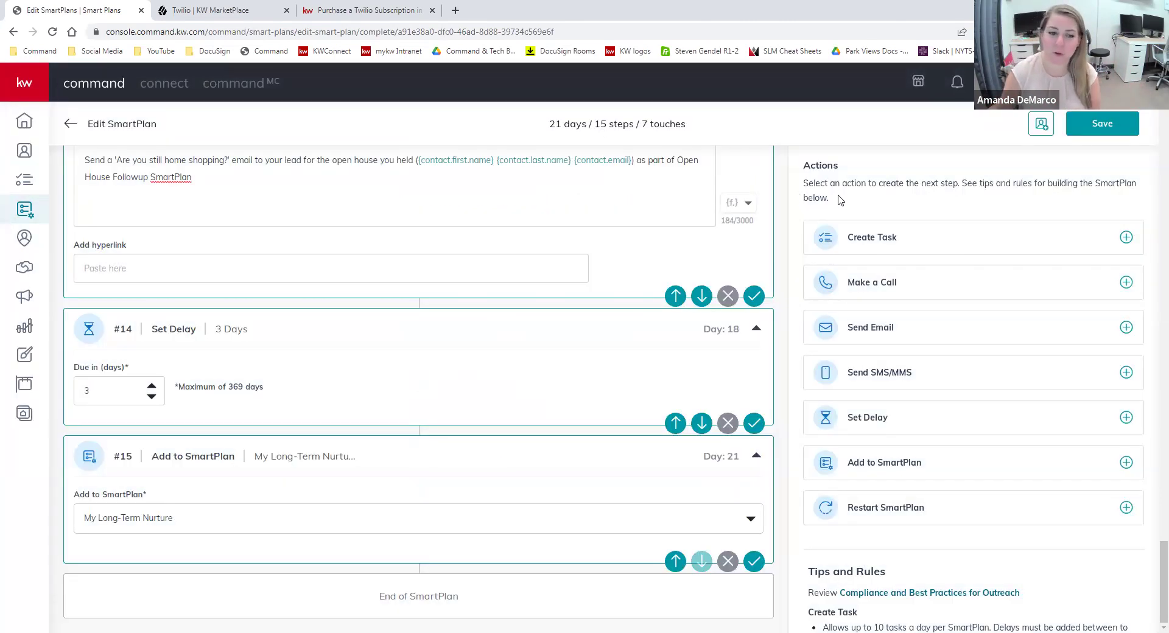
scroll(546, 327, "up", 20)
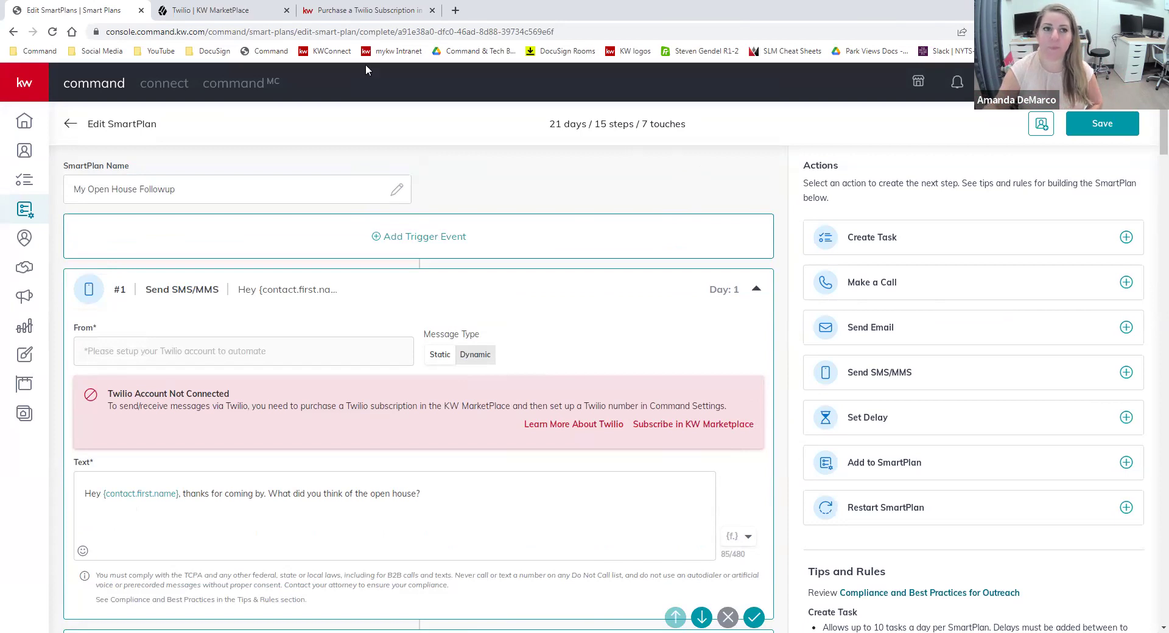
Step: Open the sidebar Home link in a new tab and switch to the home dashboard
left_click(1141, 83)
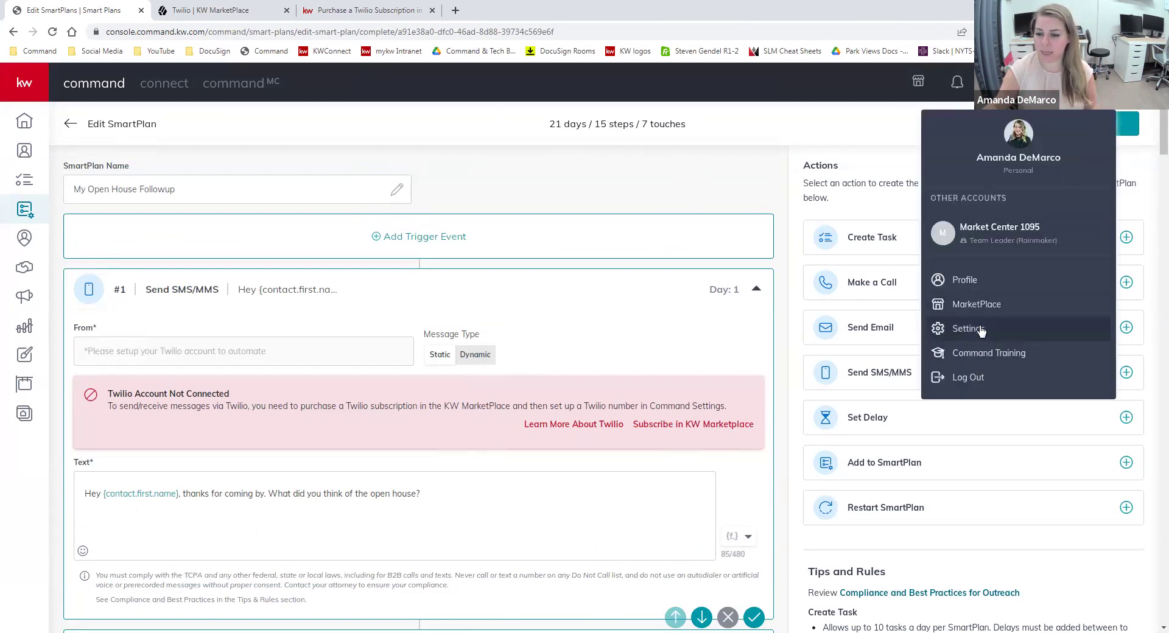
right_click(960, 329)
left_click(136, 79)
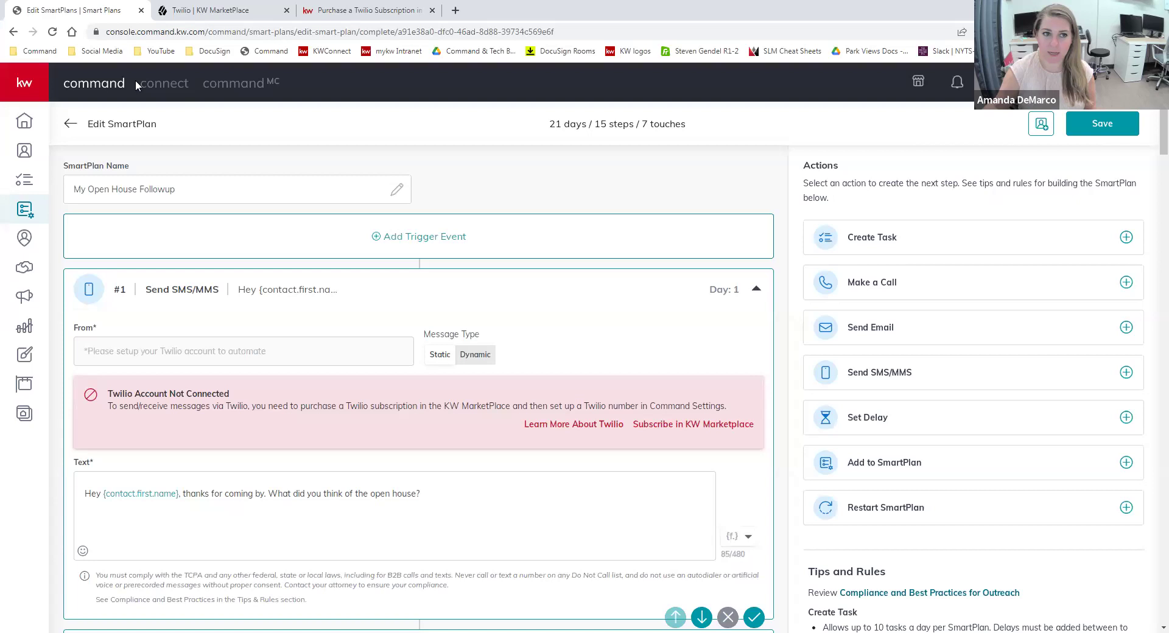
right_click(104, 90)
left_click(146, 94)
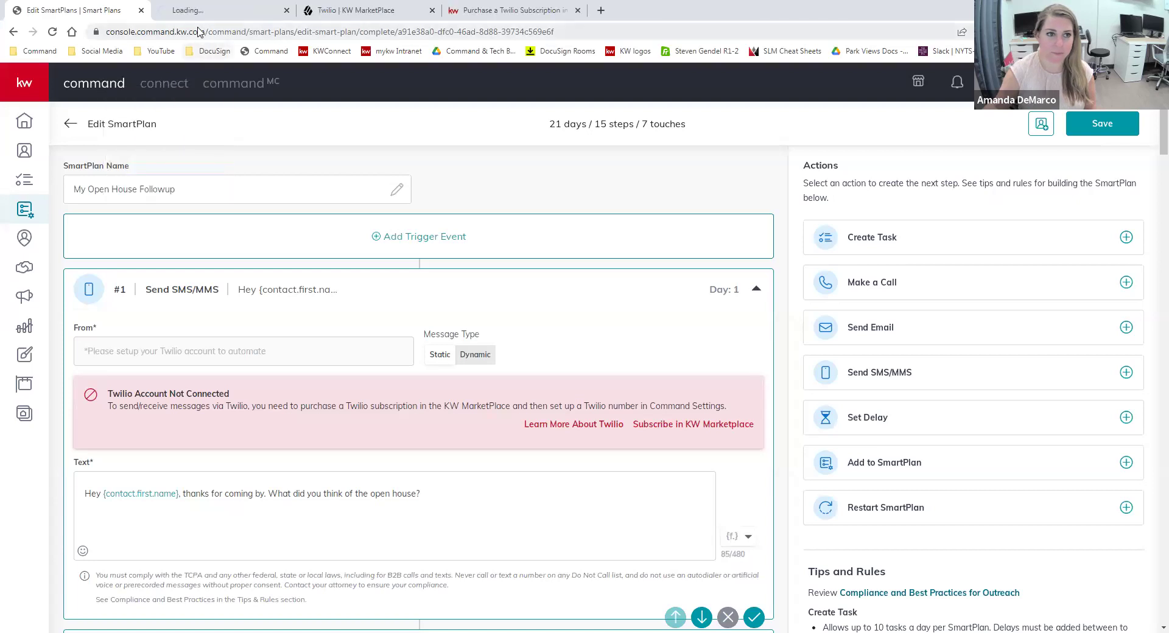
left_click(201, 7)
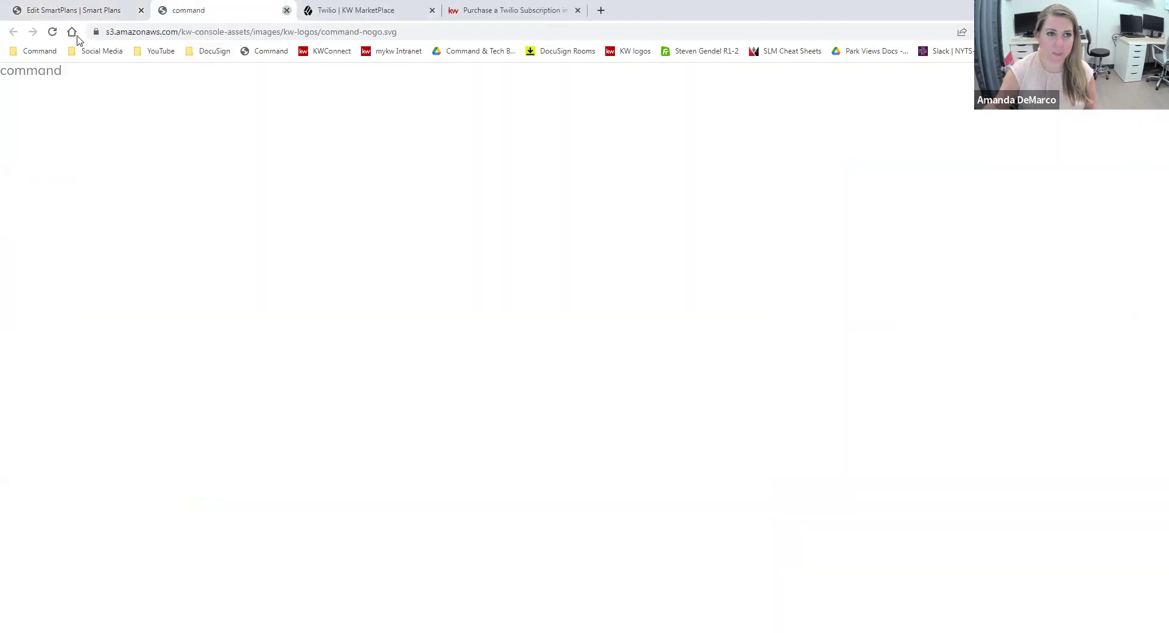
key("ctrl+w")
right_click(37, 113)
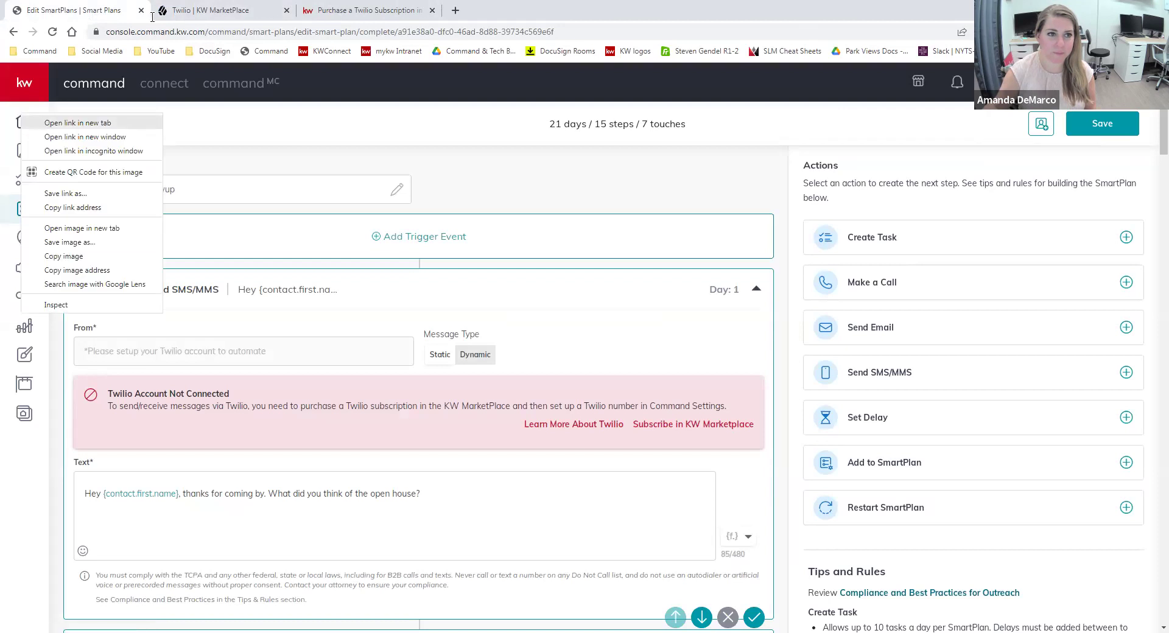
left_click(49, 123)
left_click(192, 14)
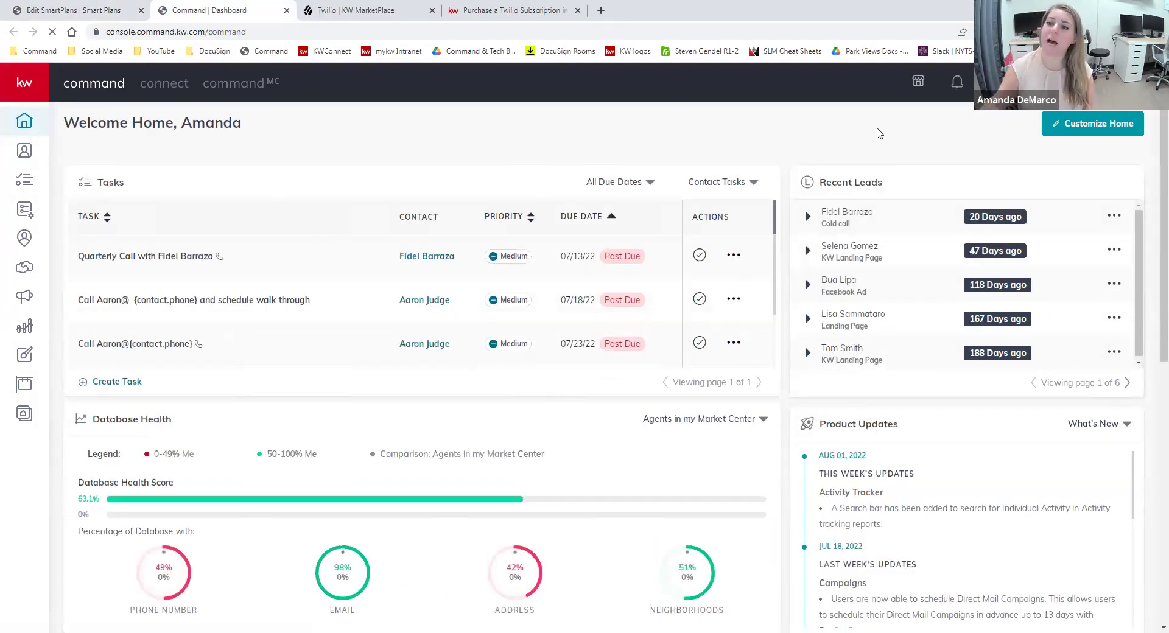
Step: Go to Settings > Command Settings > Contacts > Contact Tags to list the 72 tags
left_click(999, 82)
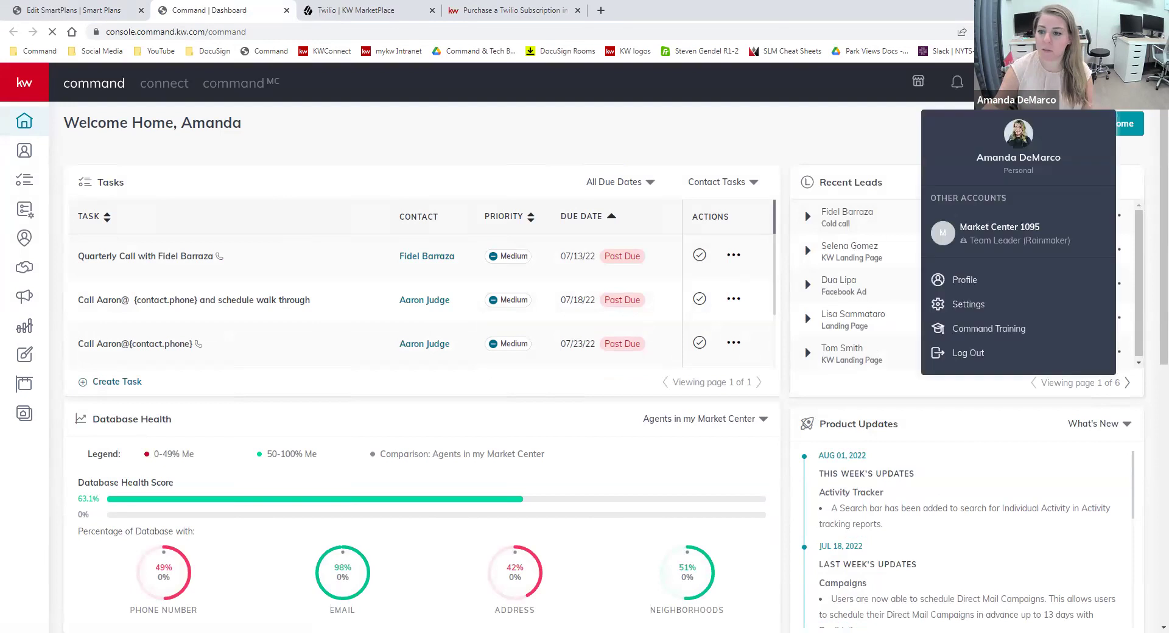
left_click(996, 316)
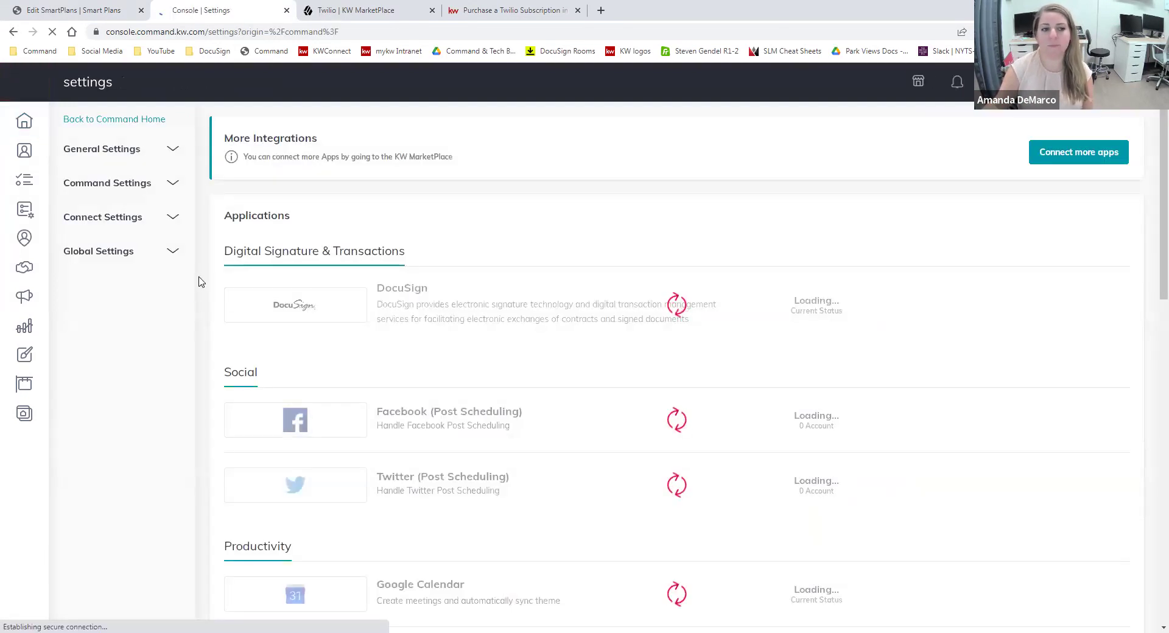
left_click(173, 184)
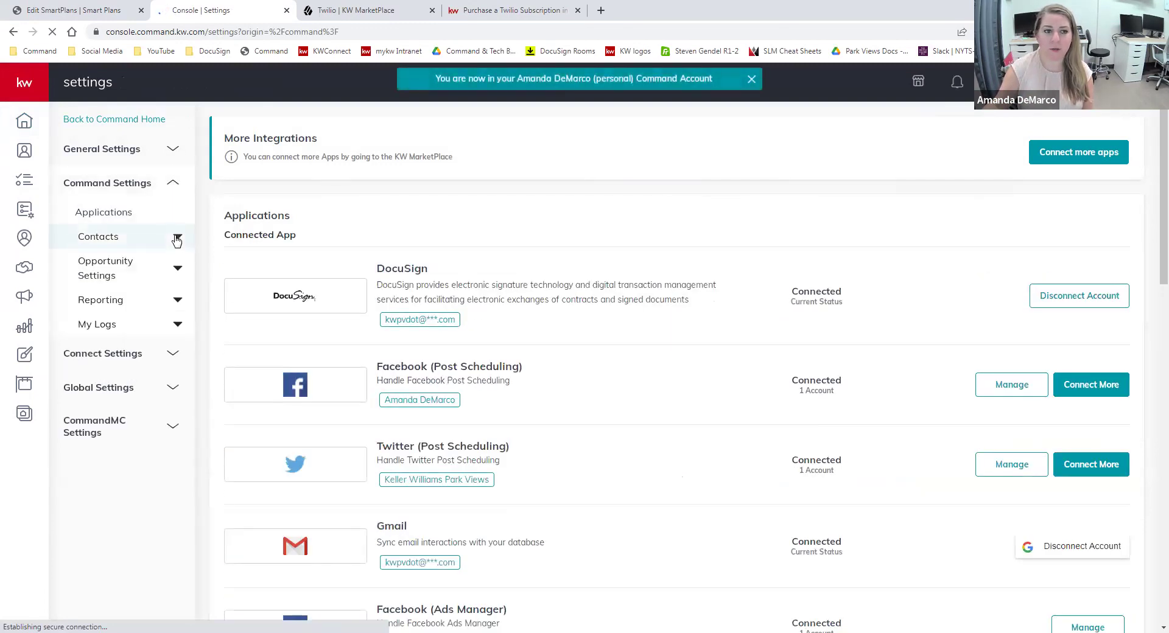
left_click(177, 239)
left_click(111, 310)
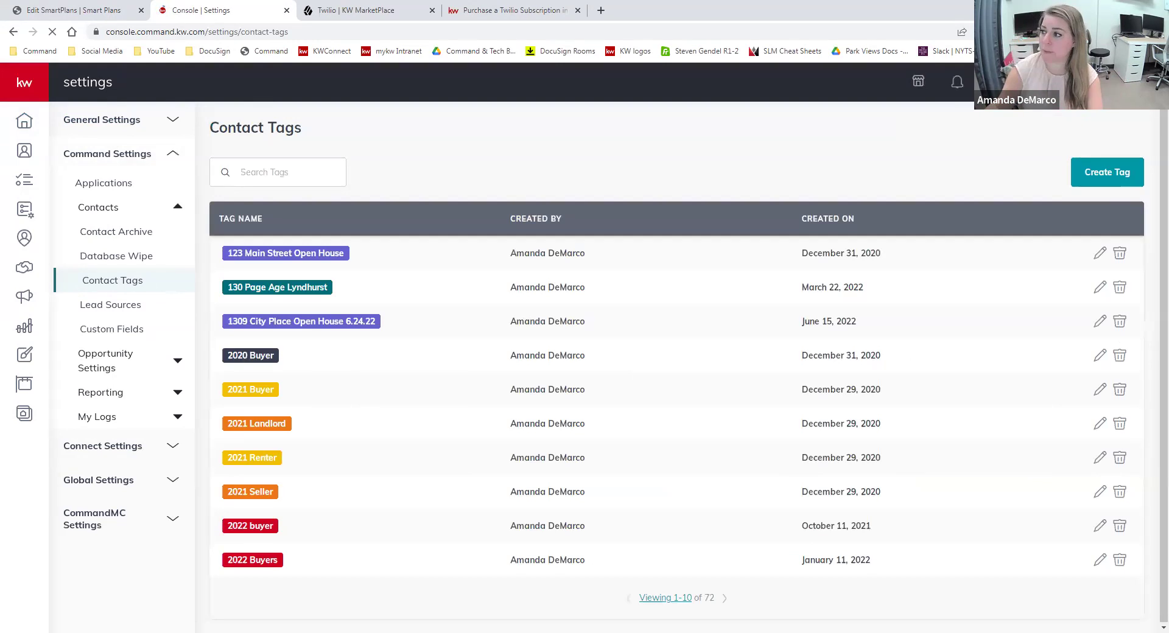
left_click(1088, 182)
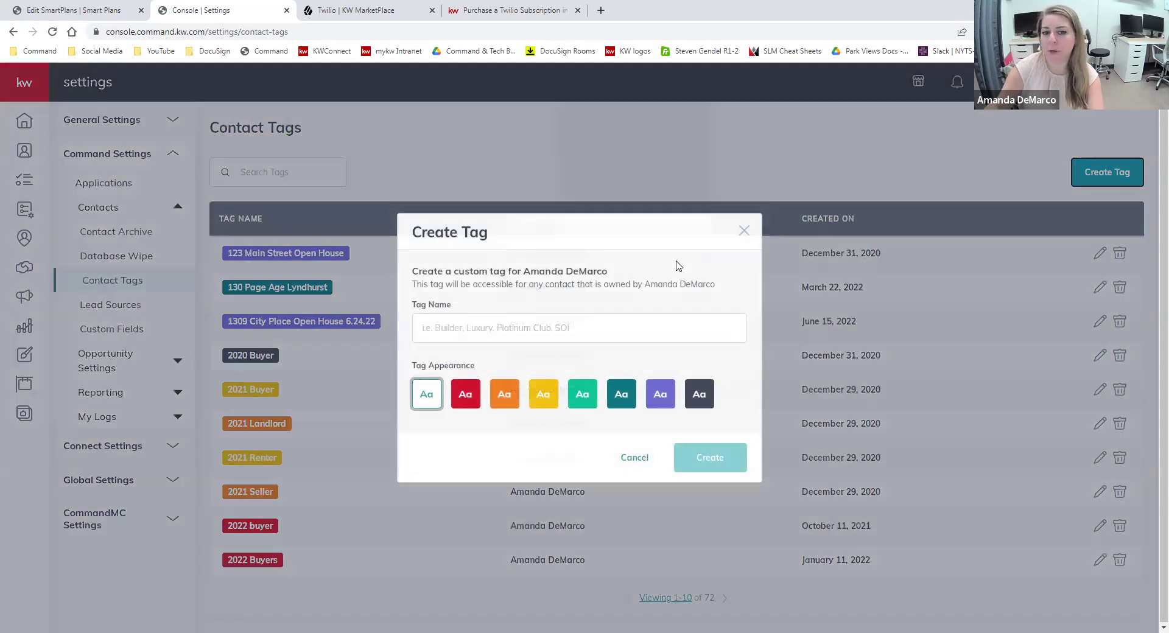
left_click(587, 315)
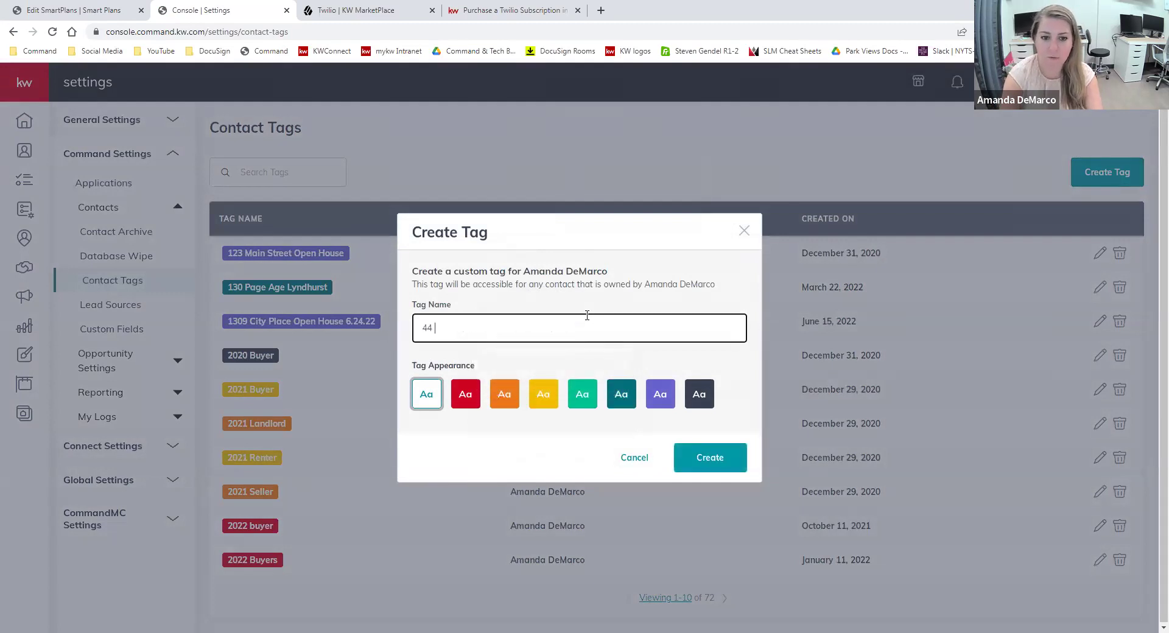
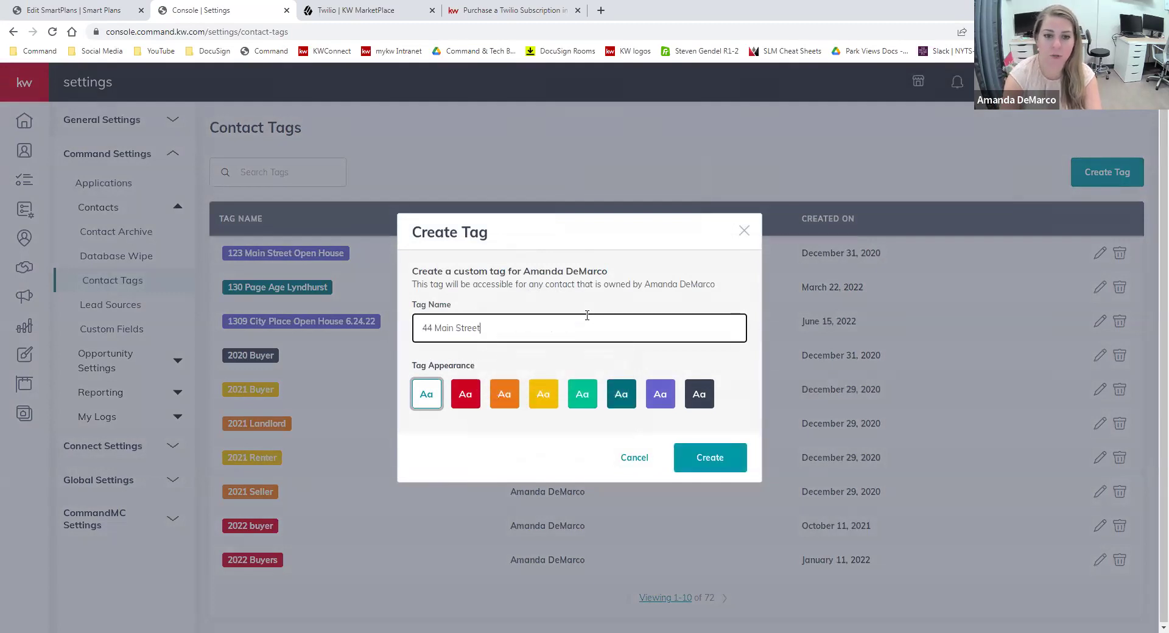
type(" Open House 8.6.22")
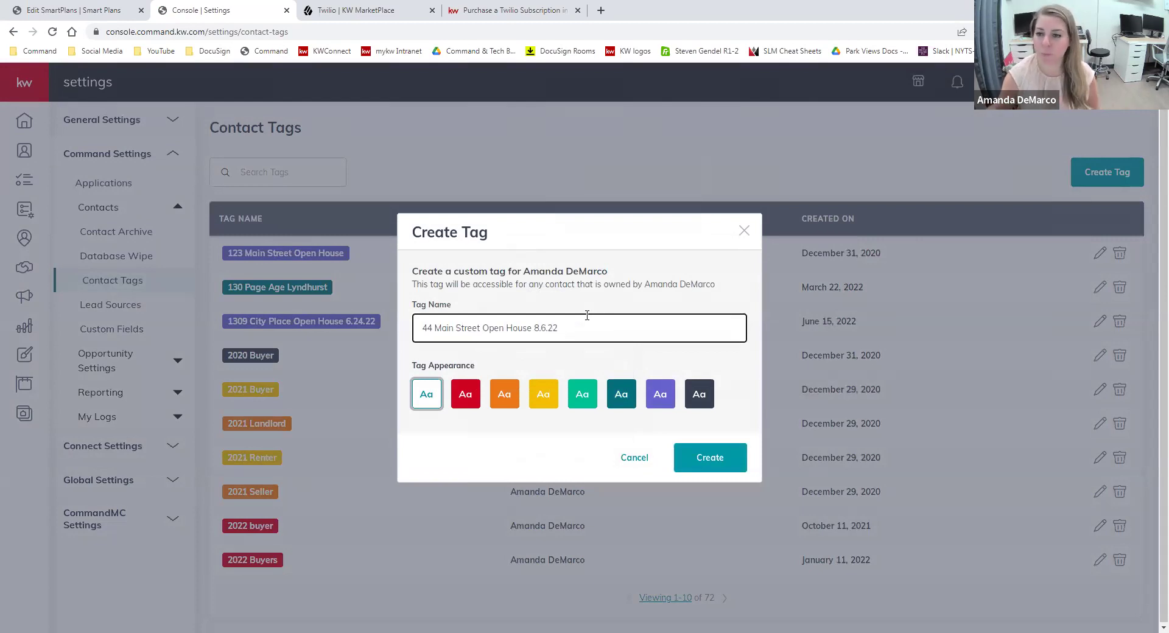
left_click(661, 395)
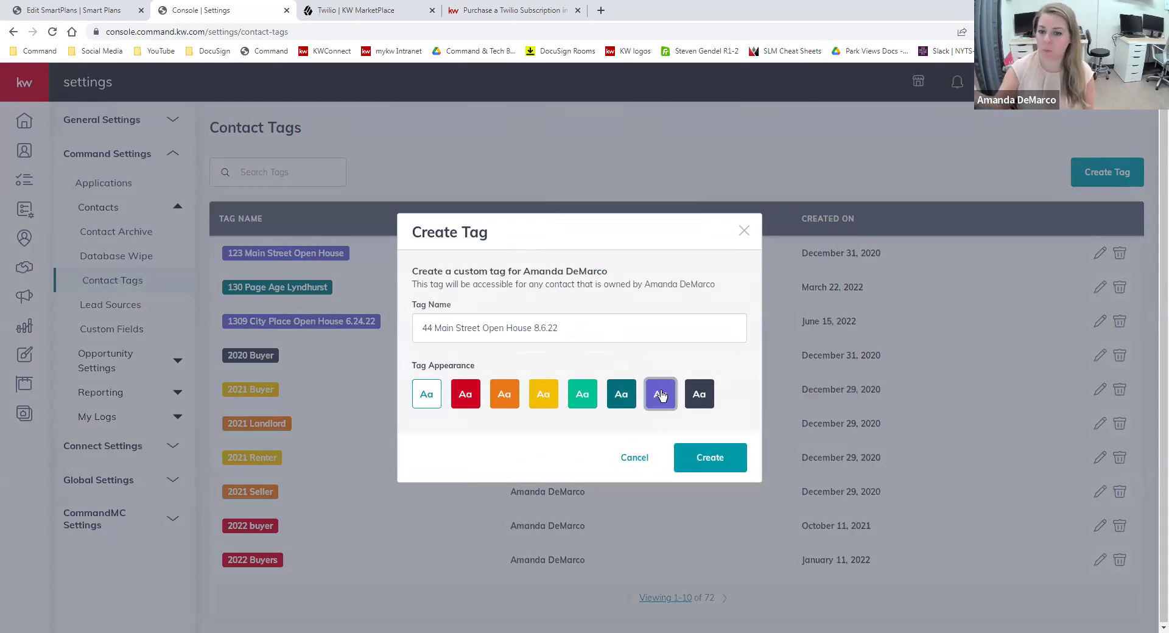
left_click(707, 458)
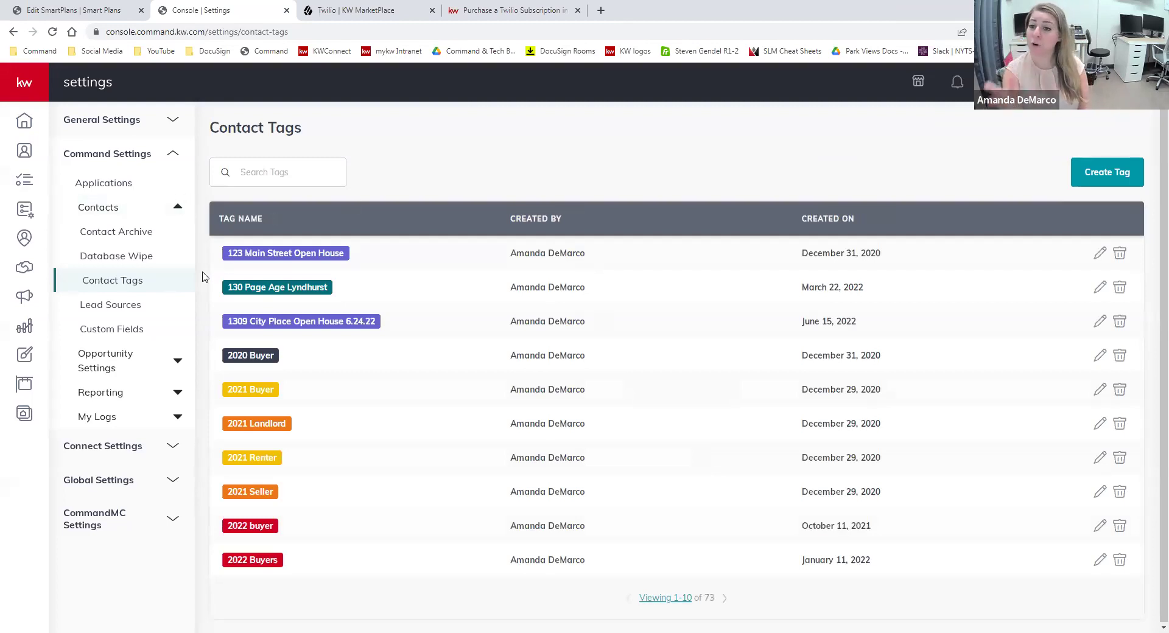
left_click(95, 9)
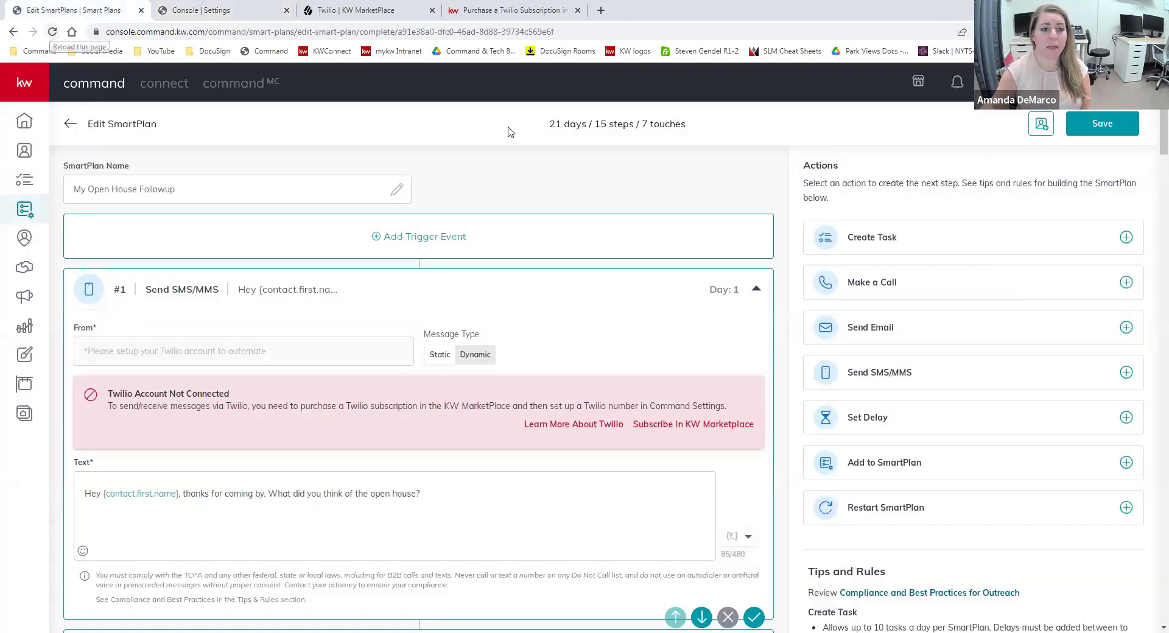
left_click(53, 32)
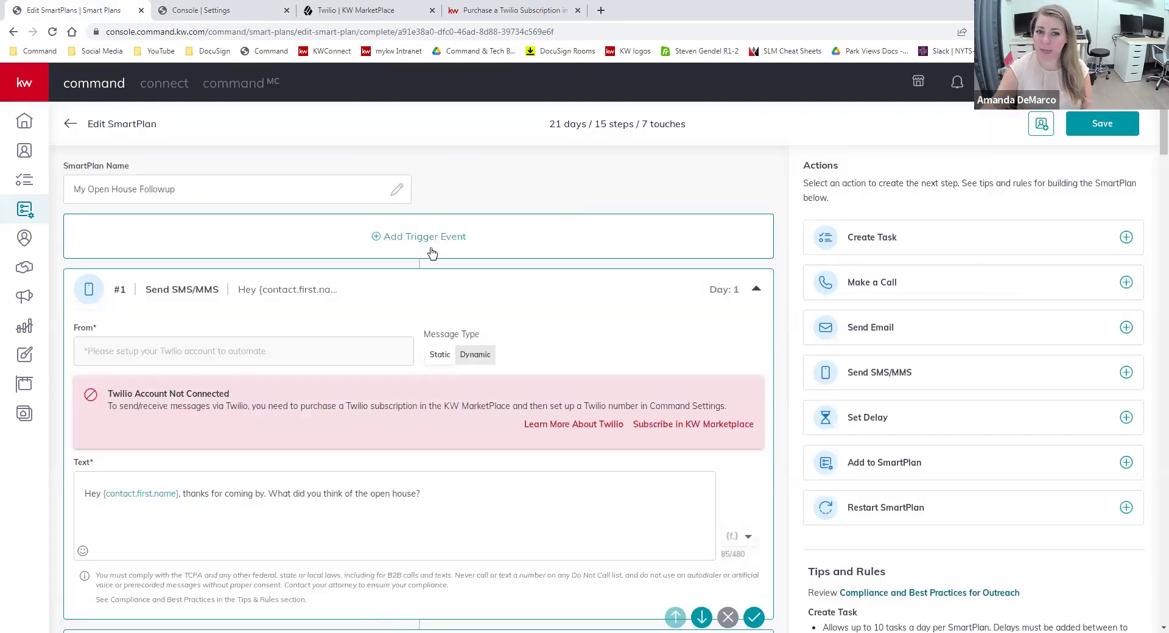
left_click(437, 243)
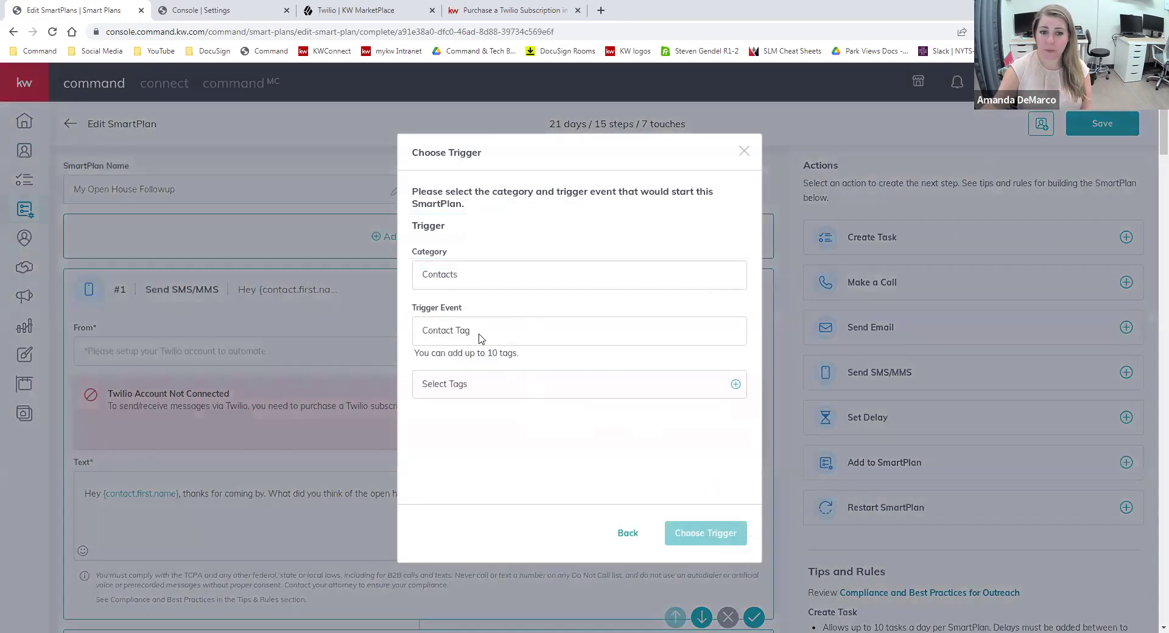
left_click(519, 384)
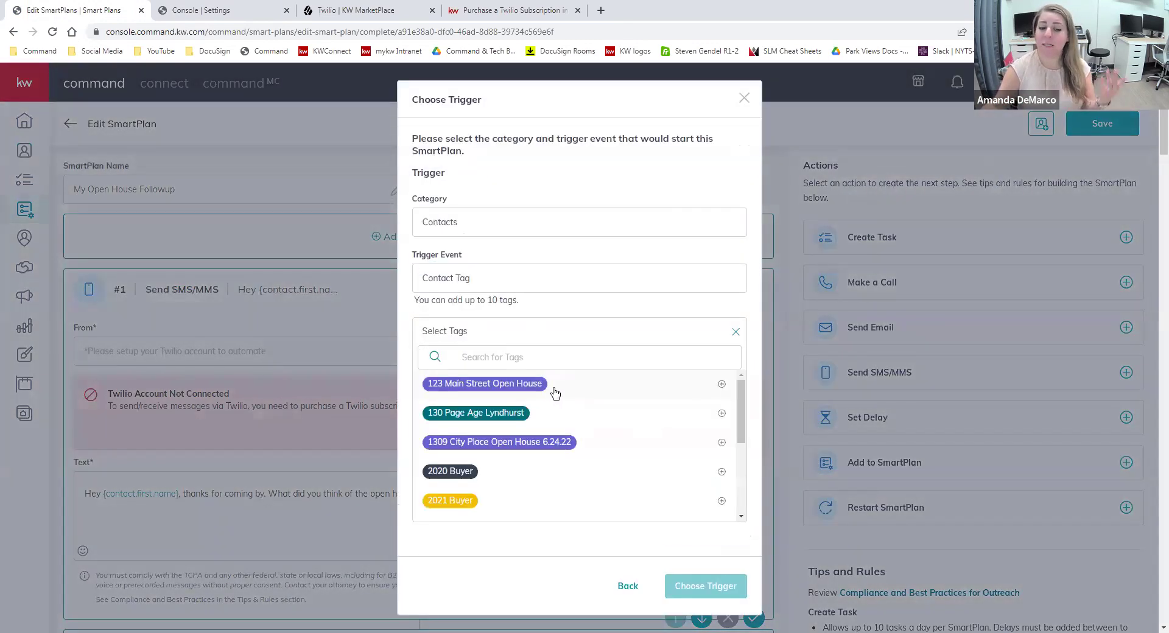
left_click(523, 362)
type("44")
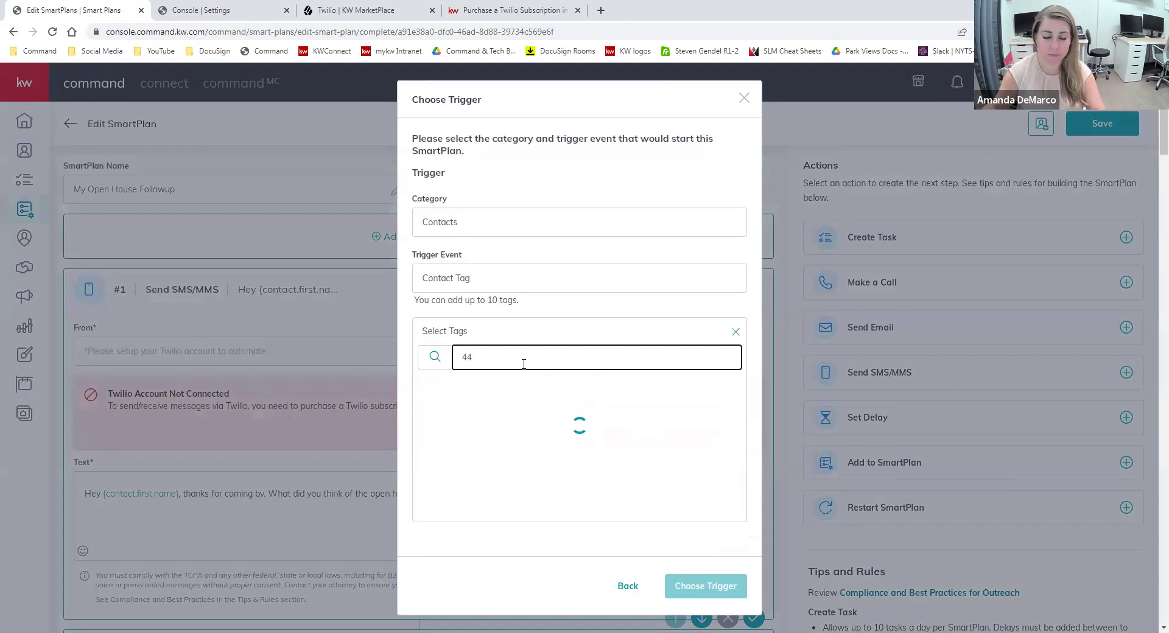
left_click(500, 385)
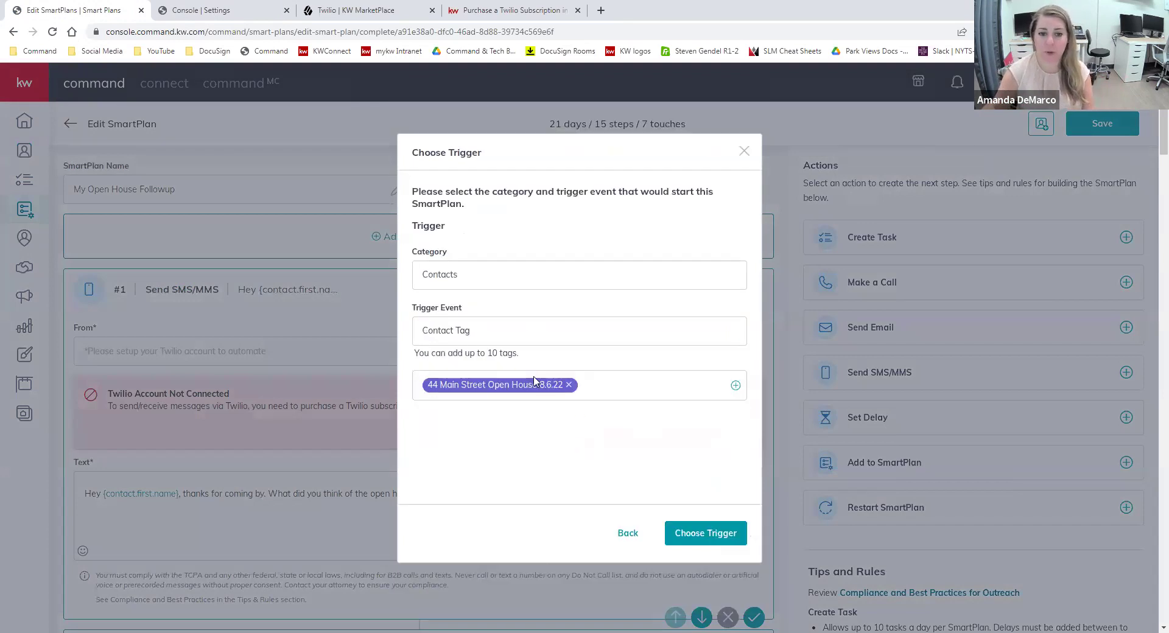
left_click(706, 533)
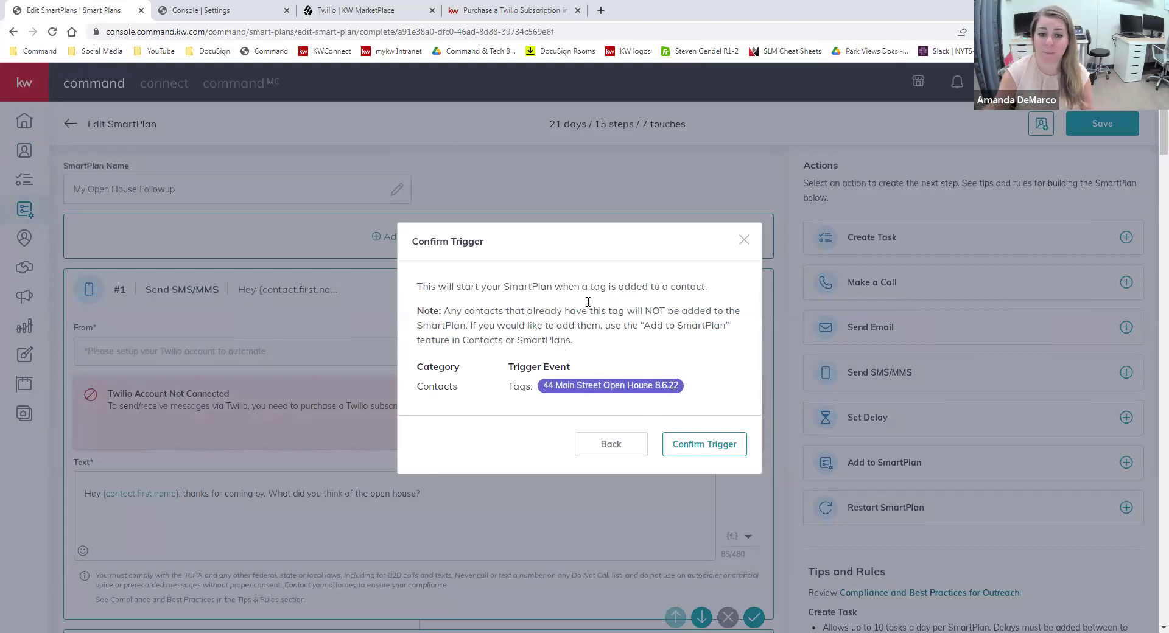
left_click(717, 441)
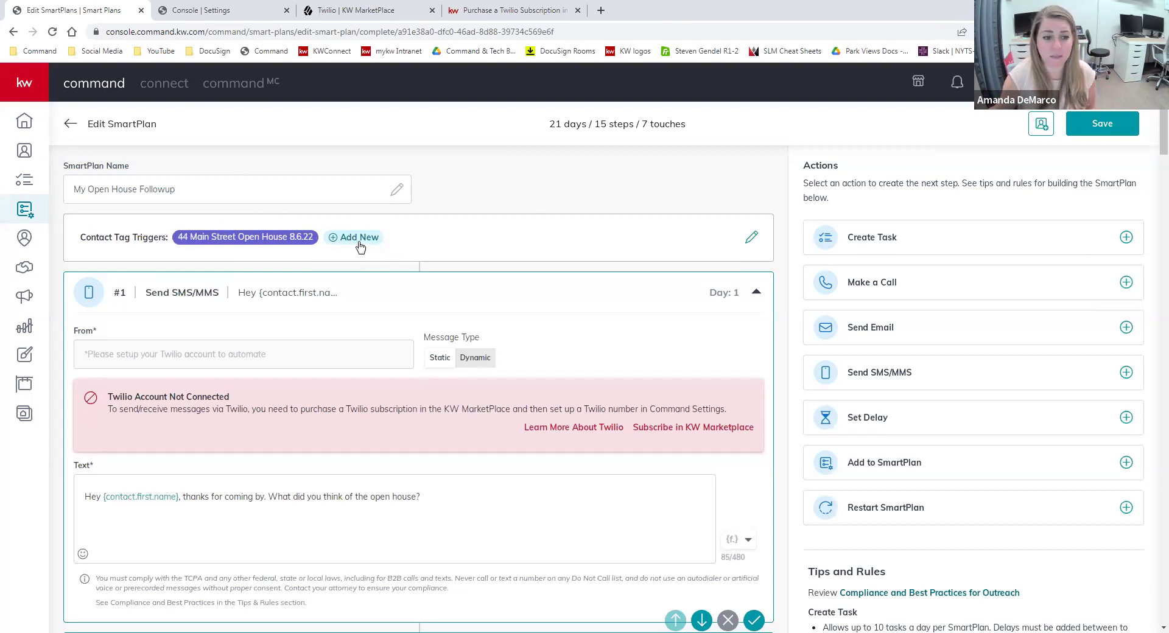
scroll(542, 369, "down", 4)
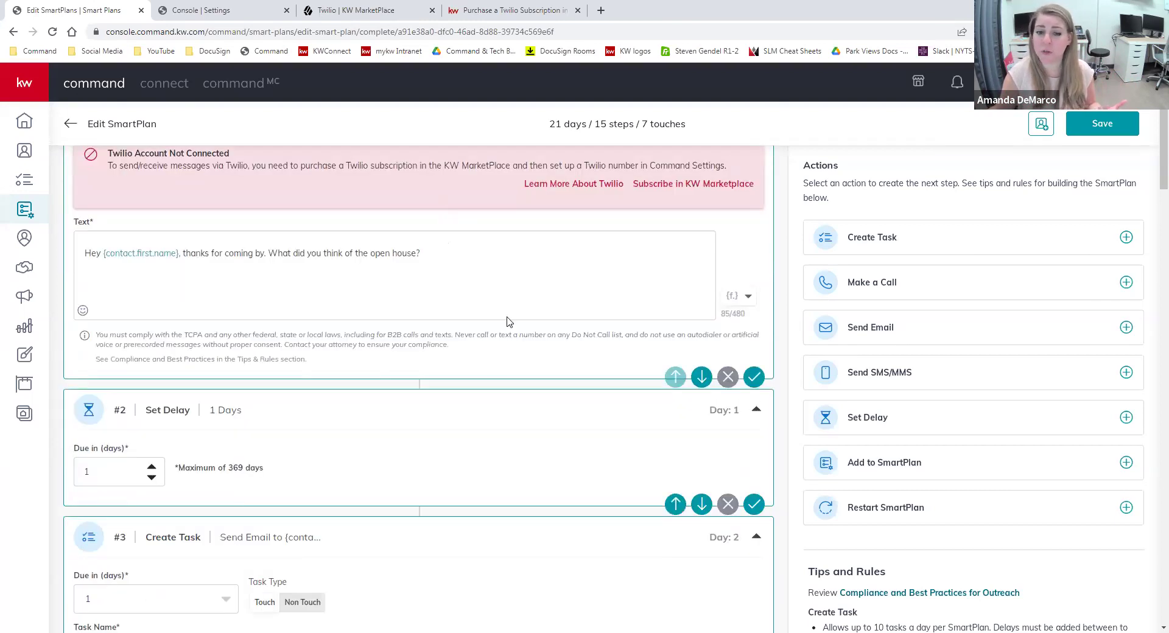
left_click_drag(509, 253, 256, 259)
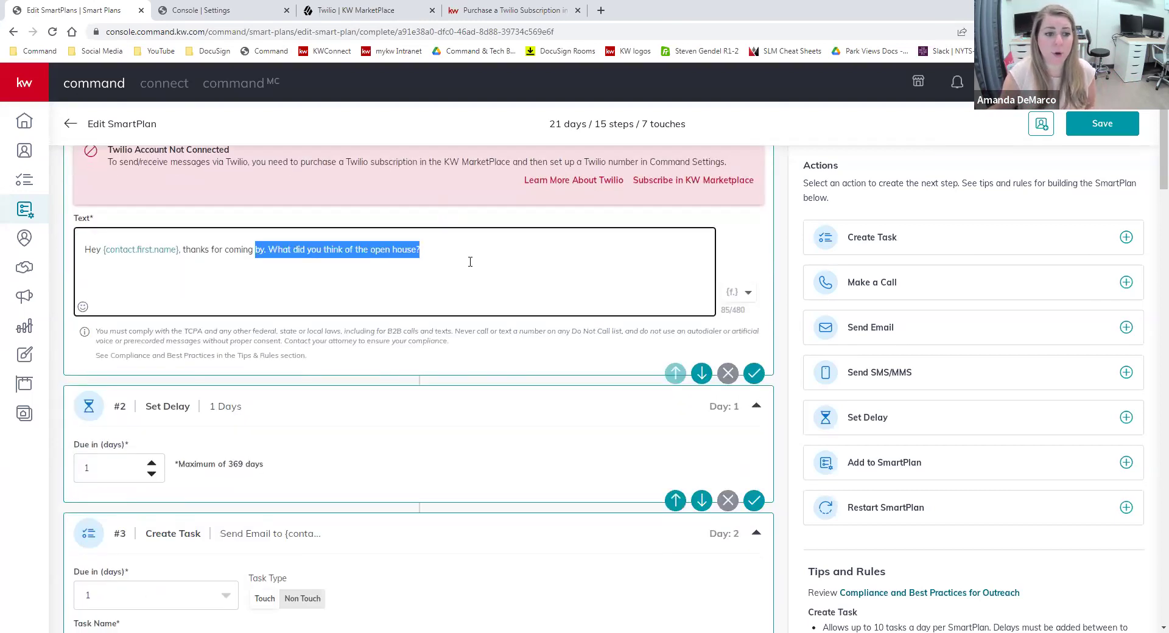
scroll(470, 262, "down", 5)
left_click_drag(159, 407, 247, 408)
left_click_drag(303, 436, 335, 423)
left_click(342, 420)
scroll(390, 405, "down", 1)
scroll(390, 405, "down", 7)
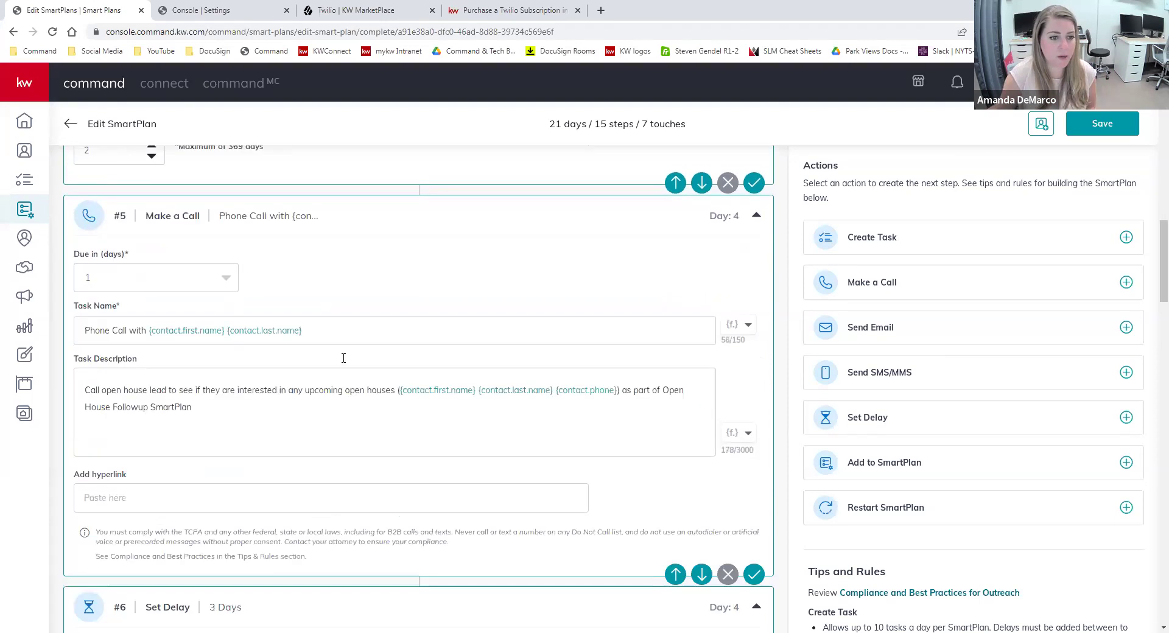
scroll(343, 358, "down", 9)
left_click_drag(231, 395, 585, 397)
scroll(572, 427, "down", 3)
scroll(571, 435, "down", 5)
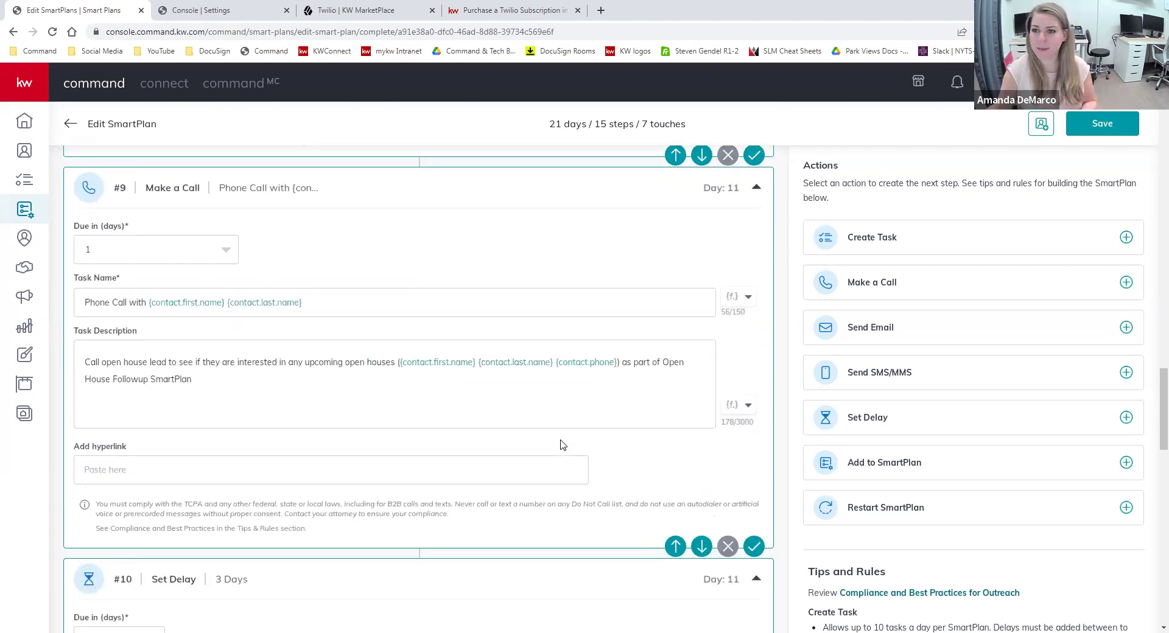
scroll(560, 445, "up", 20)
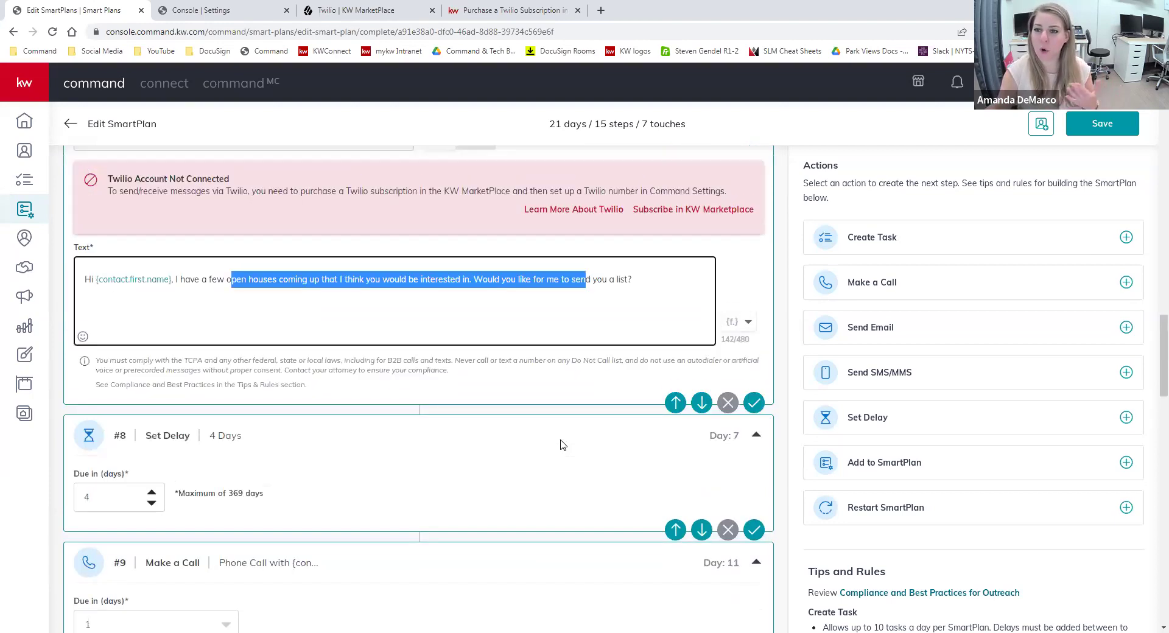
scroll(561, 445, "up", 7)
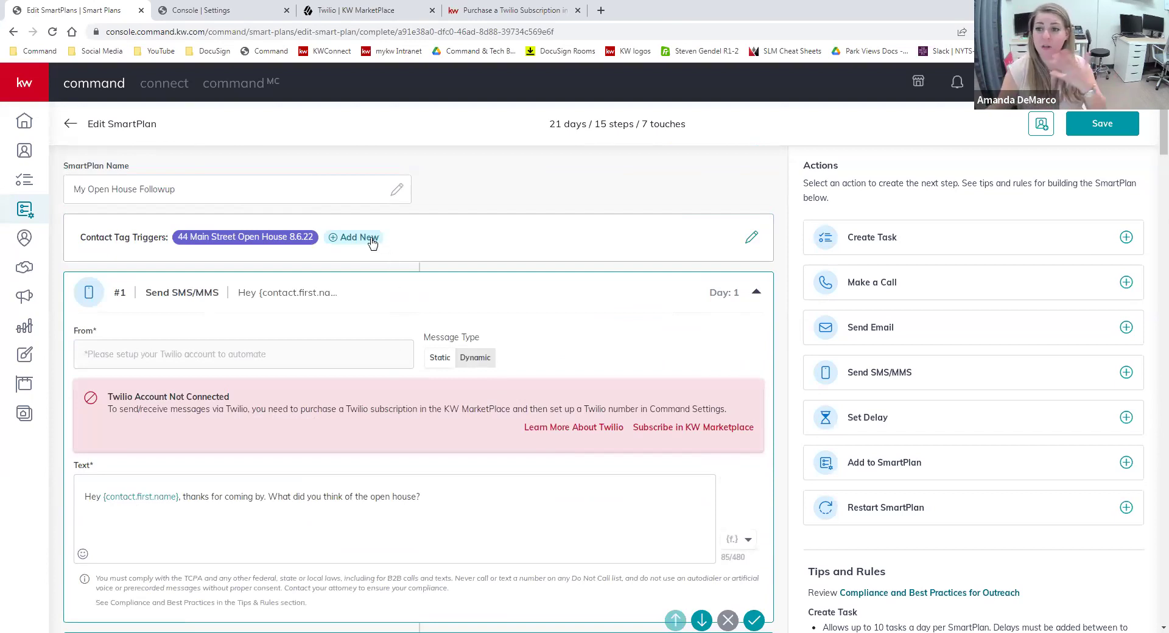
left_click(223, 9)
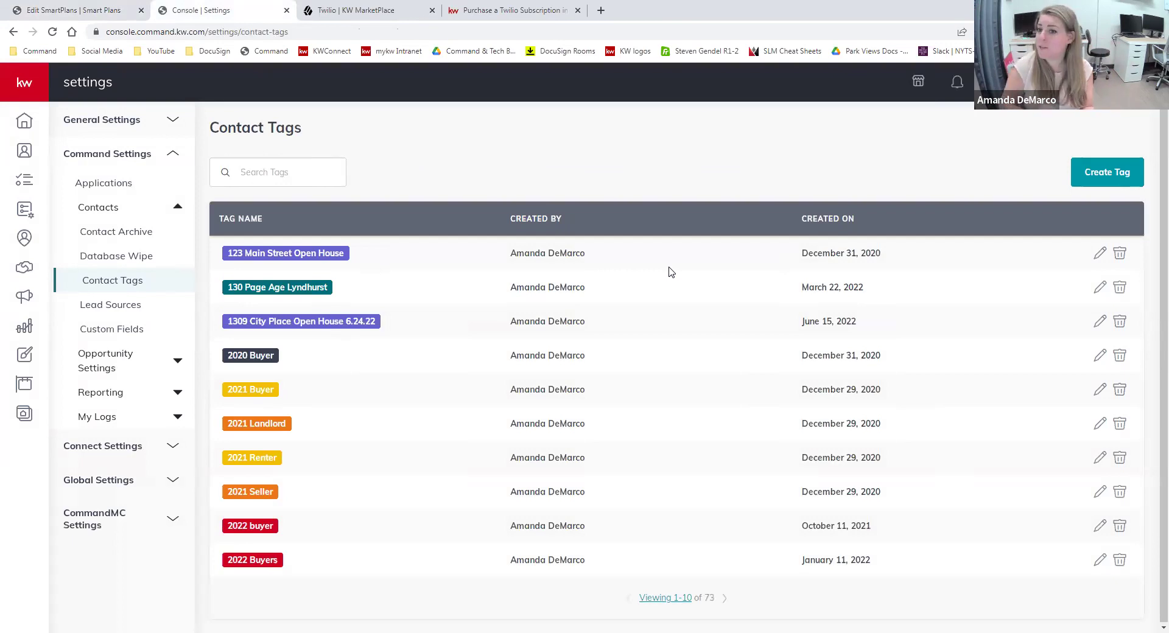
left_click(61, 9)
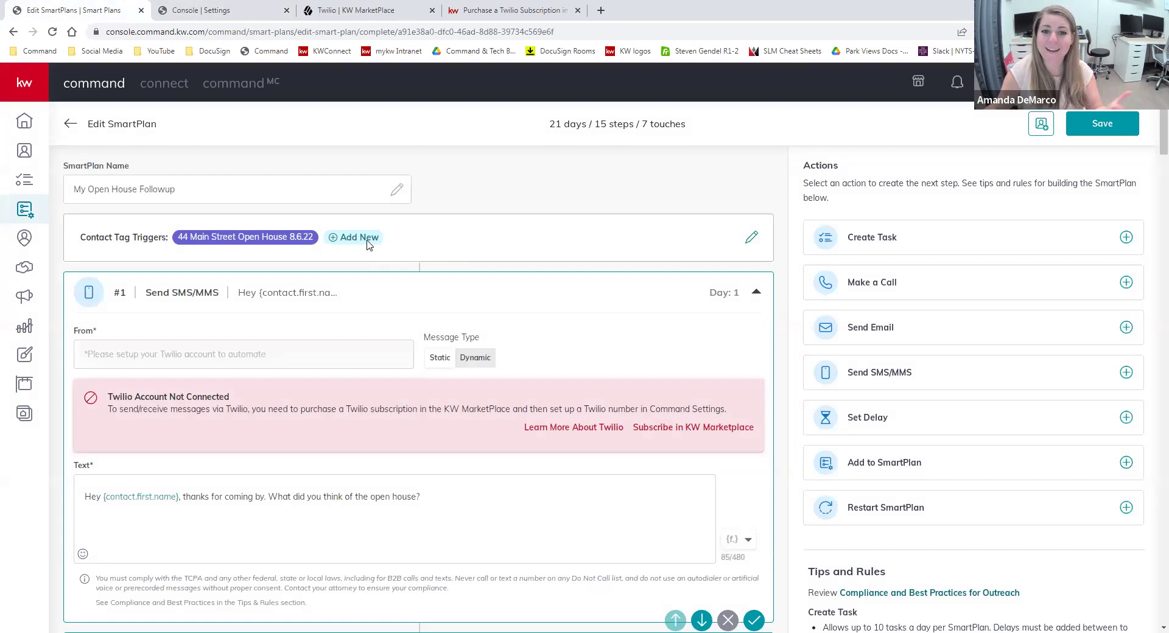
left_click(359, 237)
left_click(735, 388)
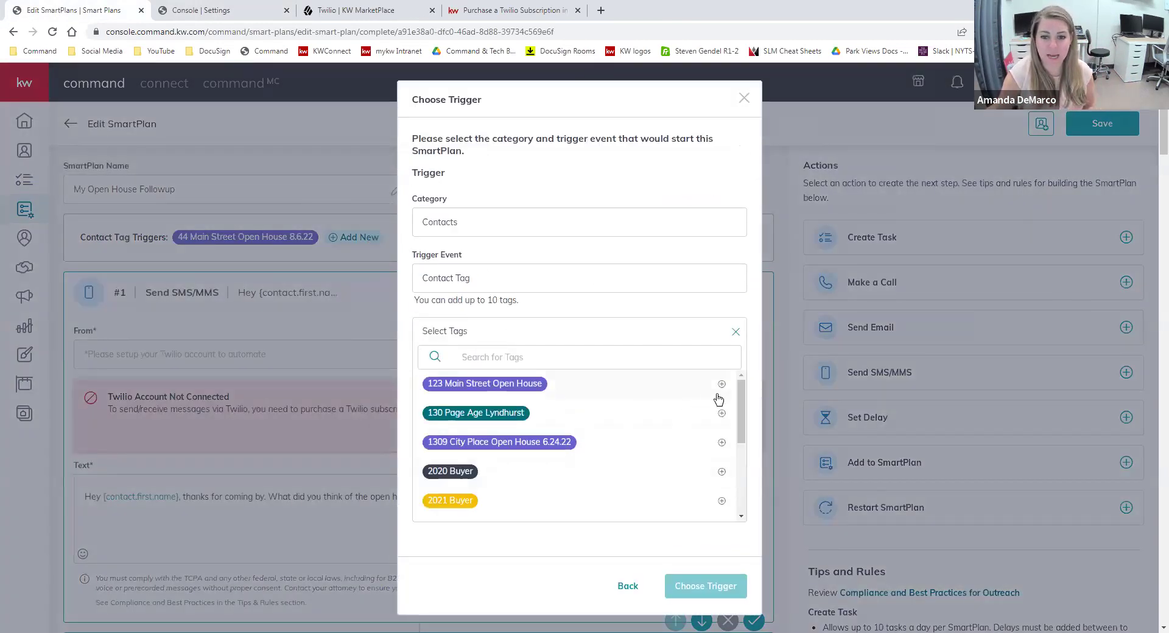
left_click(721, 385)
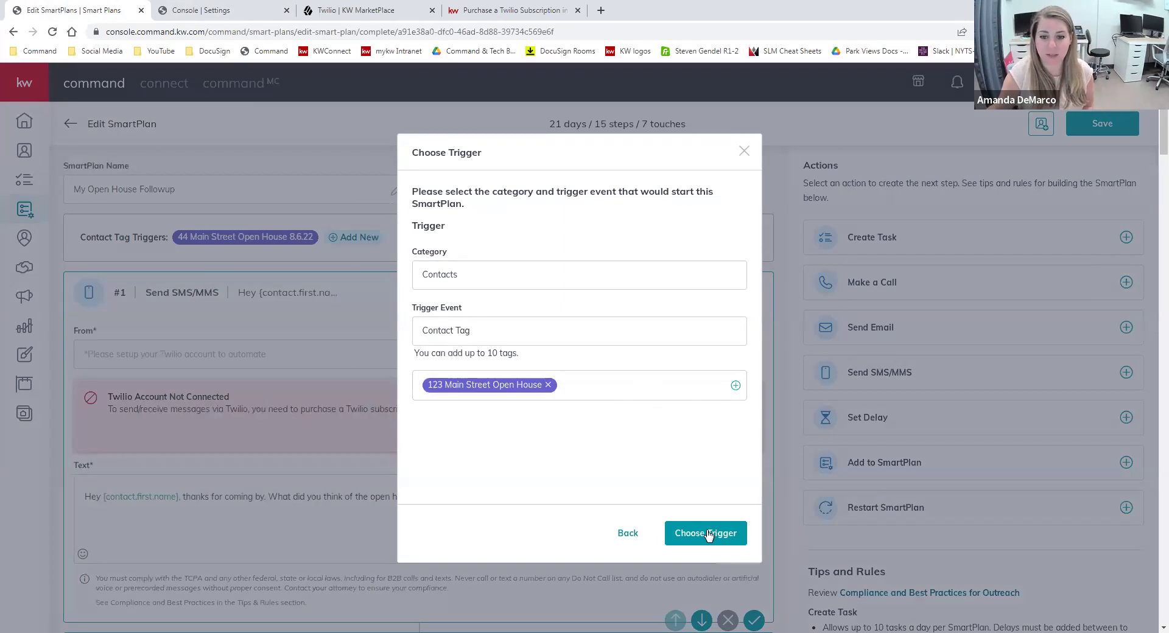
left_click(735, 386)
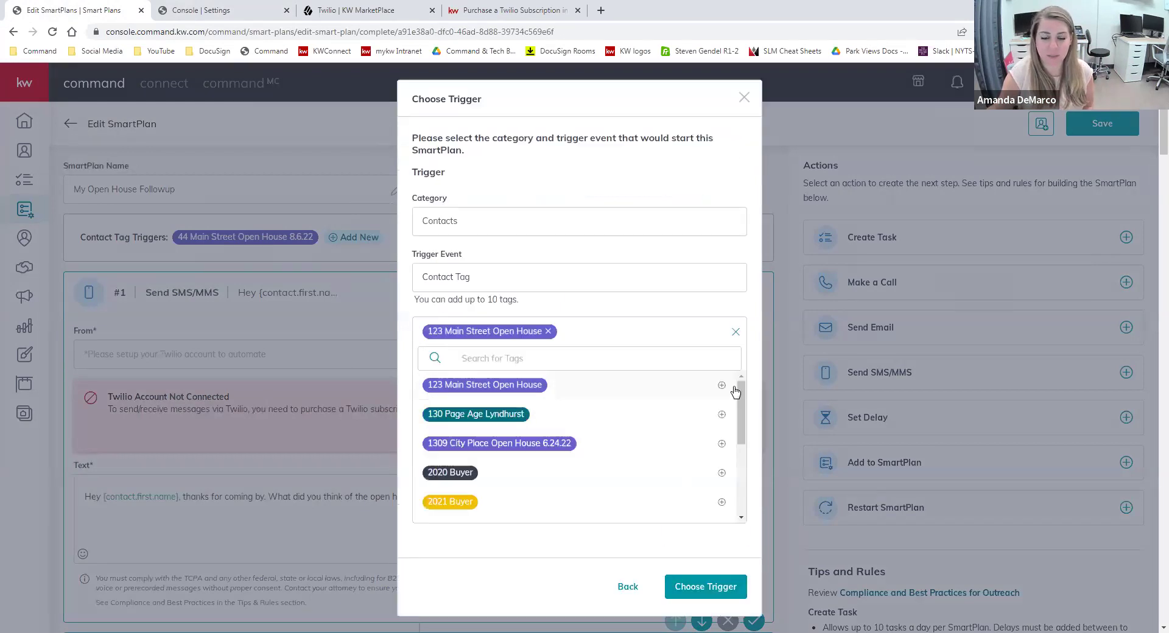
left_click(721, 444)
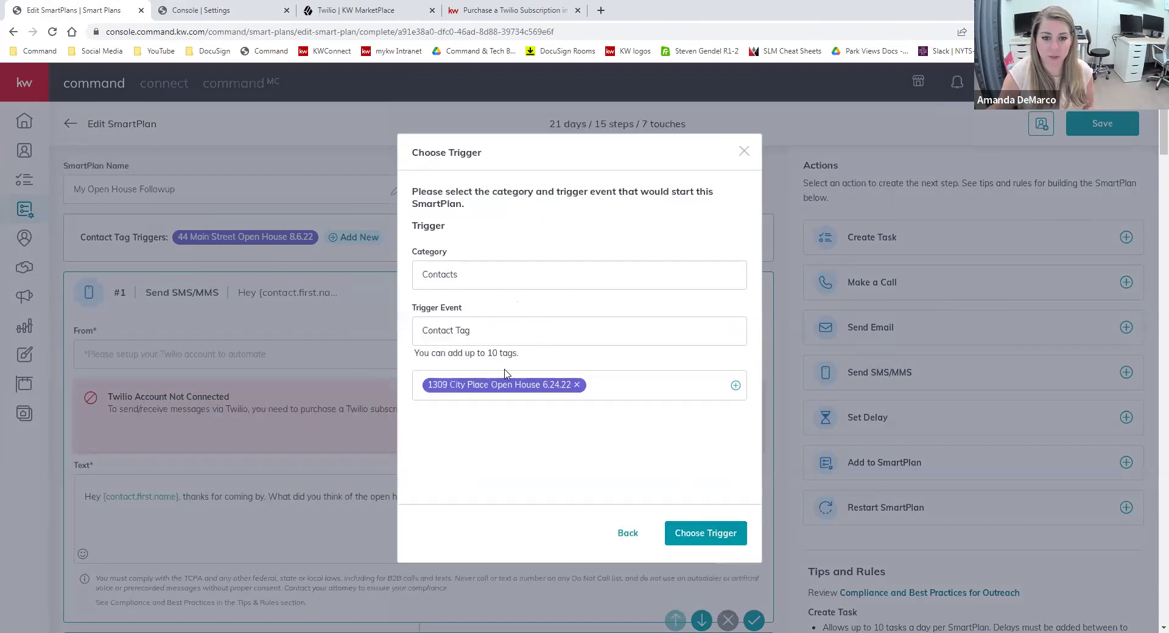
left_click(724, 542)
left_click(704, 445)
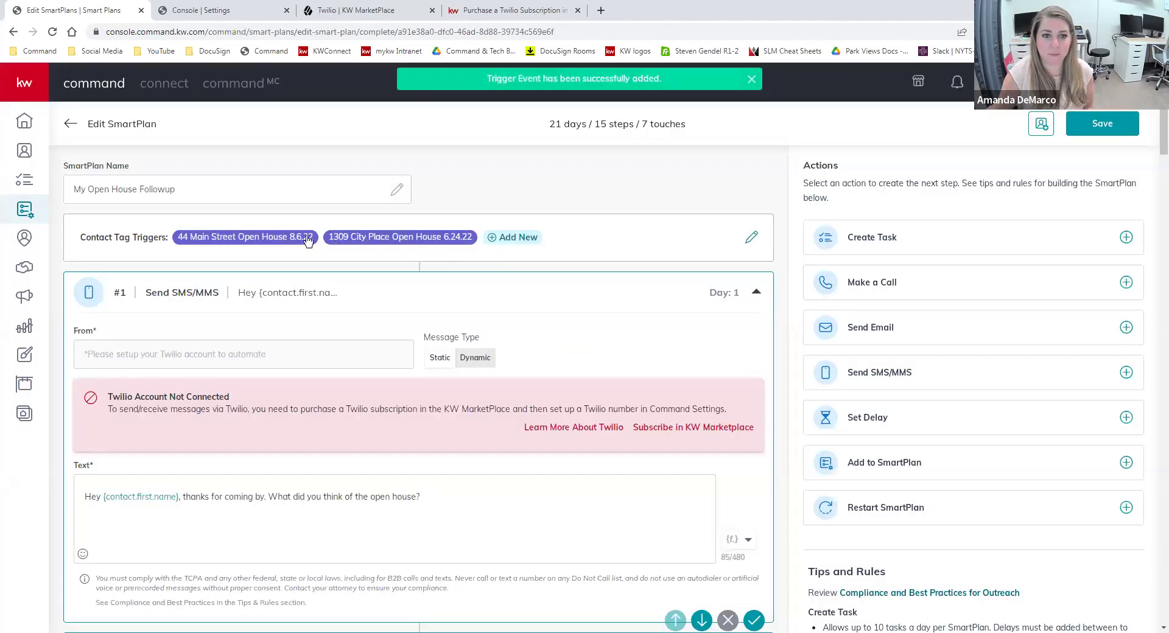
left_click(508, 239)
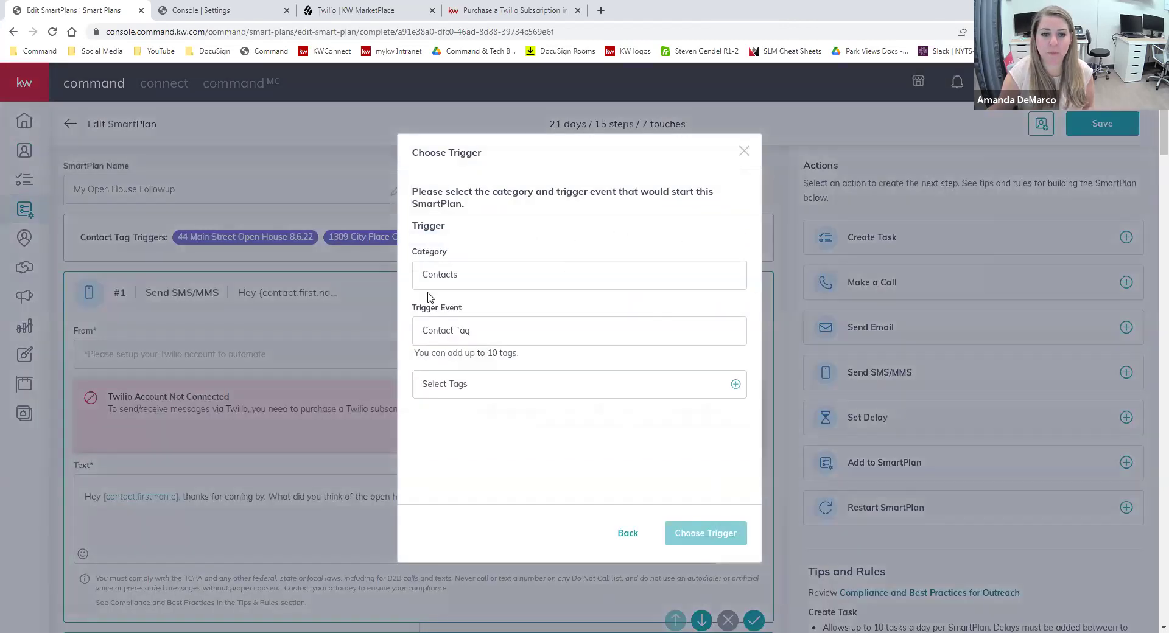
left_click(736, 385)
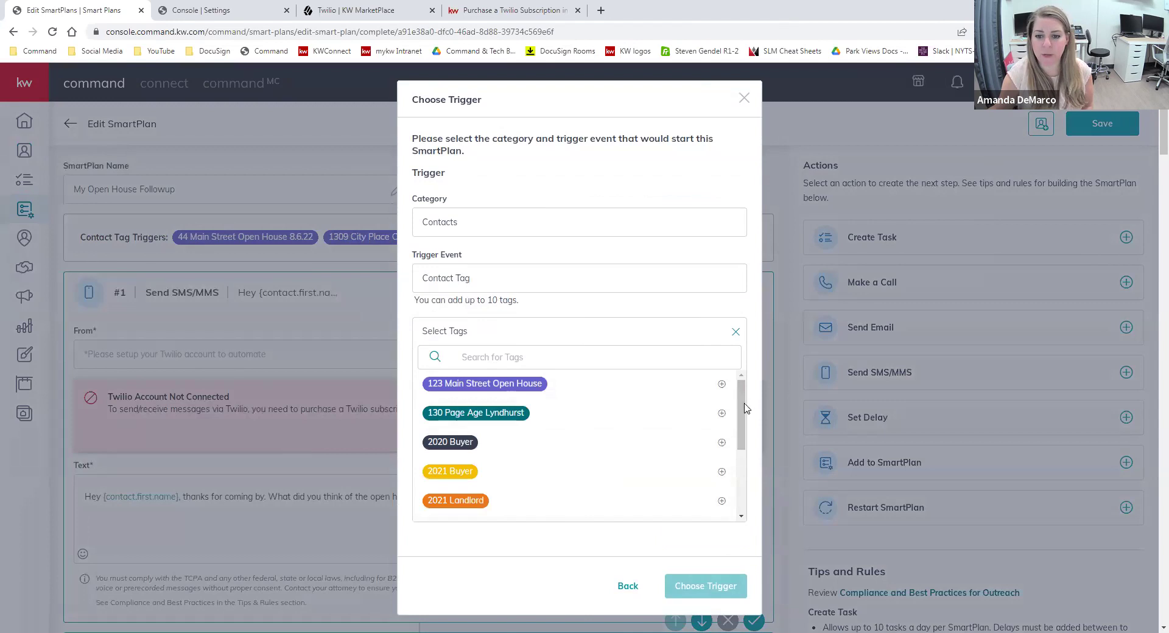
left_click_drag(752, 446, 746, 485)
scroll(745, 481, "up", 3)
scroll(740, 487, "down", 3)
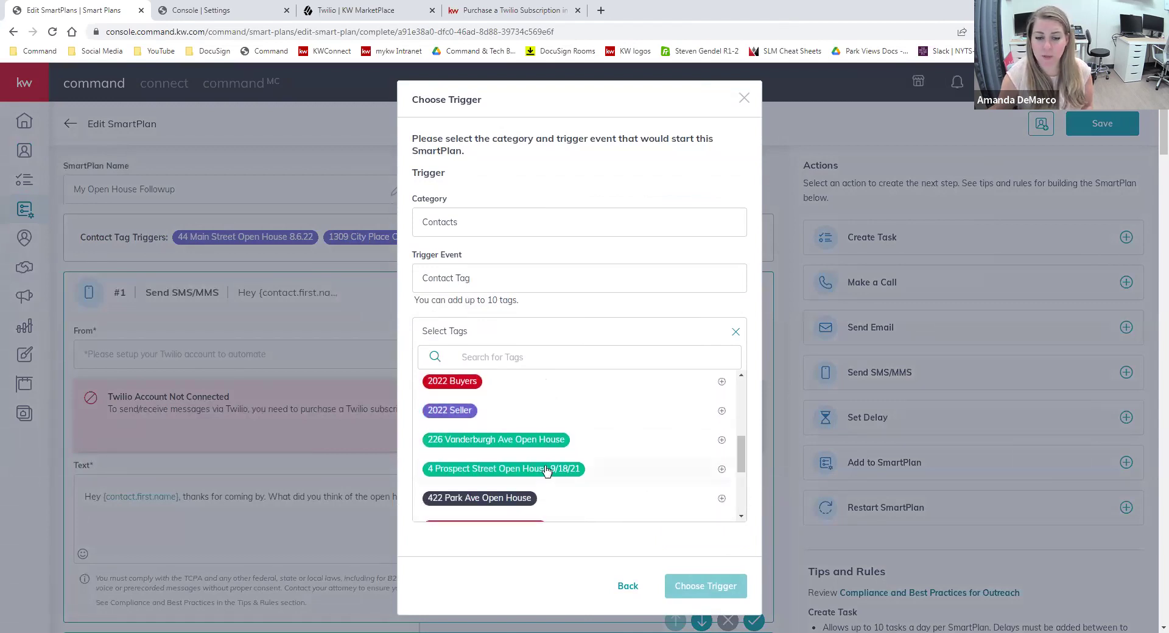
left_click(546, 469)
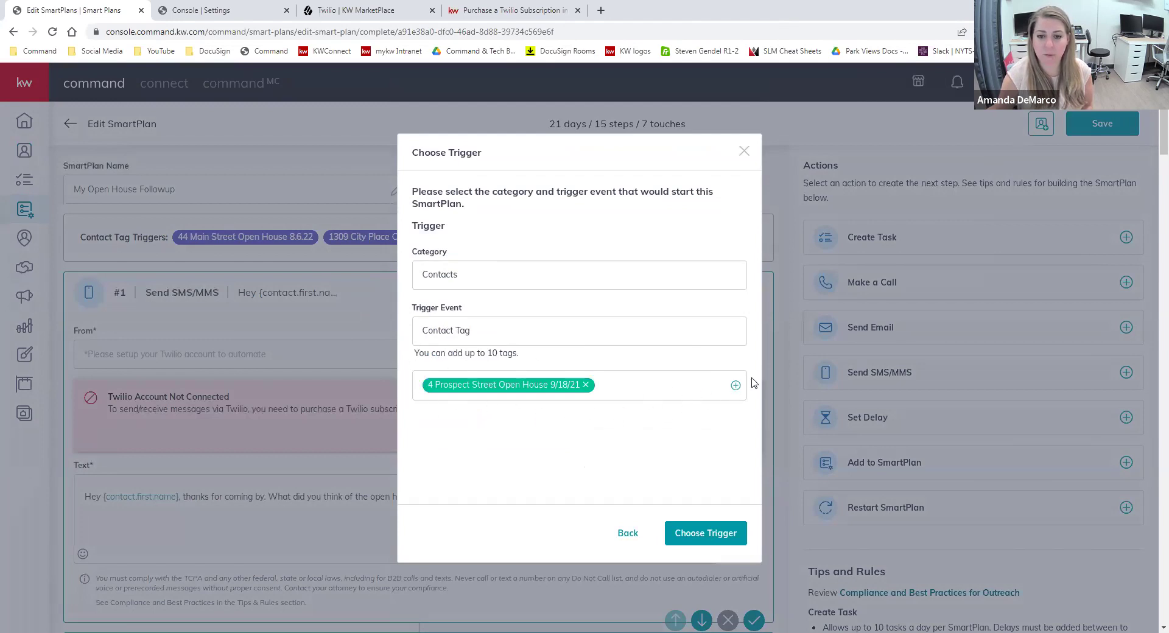
left_click(723, 532)
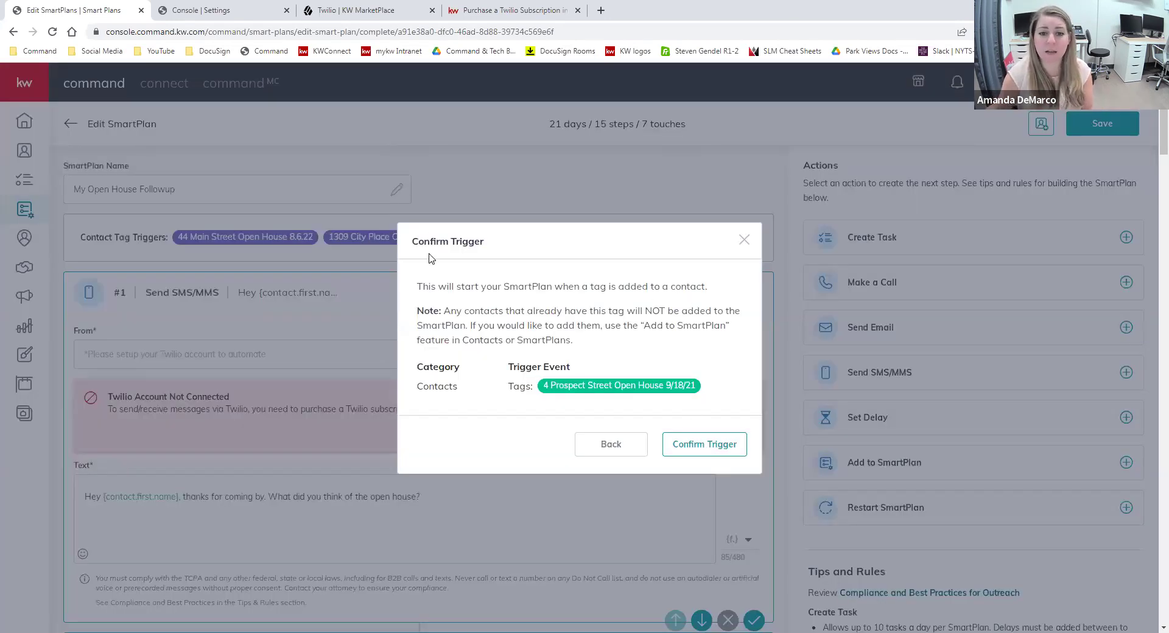
left_click_drag(581, 309, 673, 317)
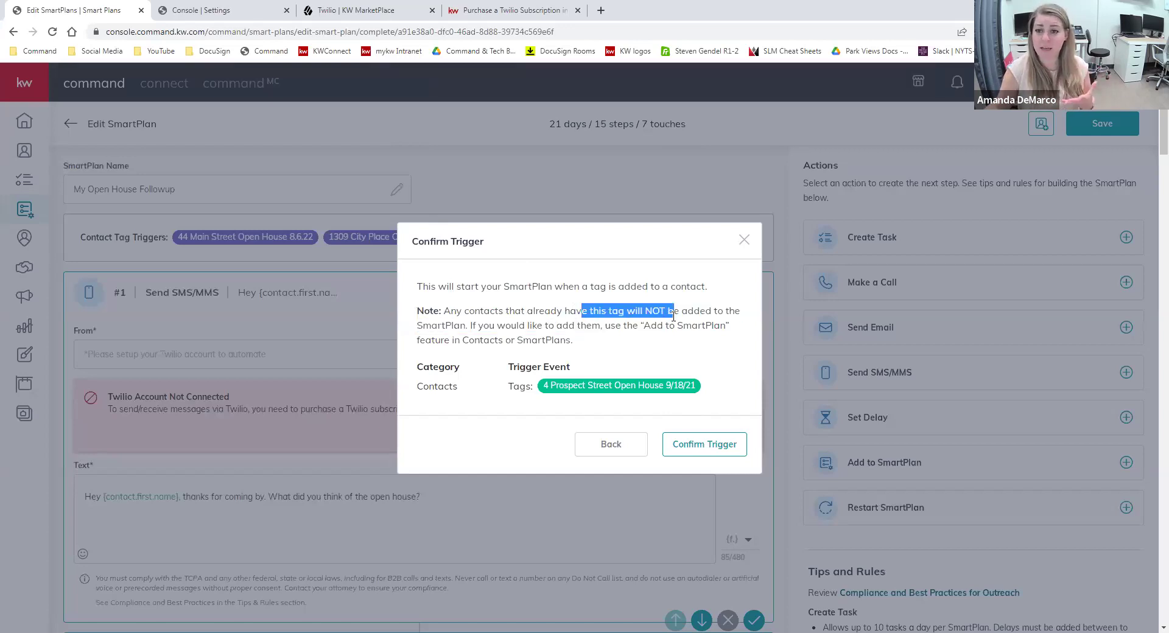
left_click(555, 339)
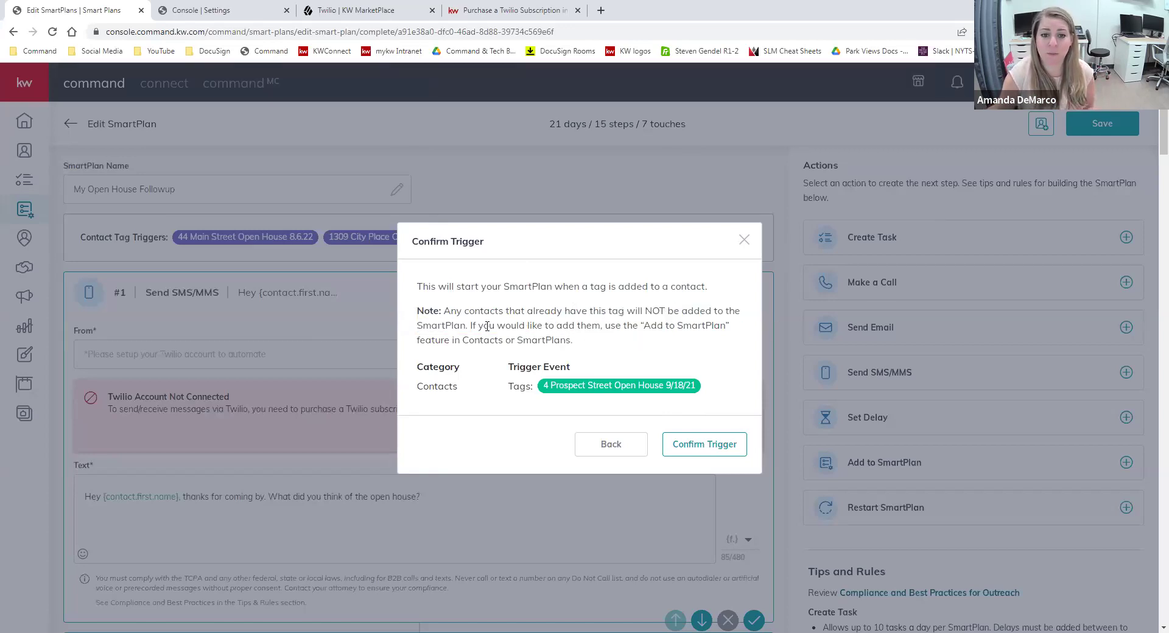
left_click_drag(477, 328, 676, 322)
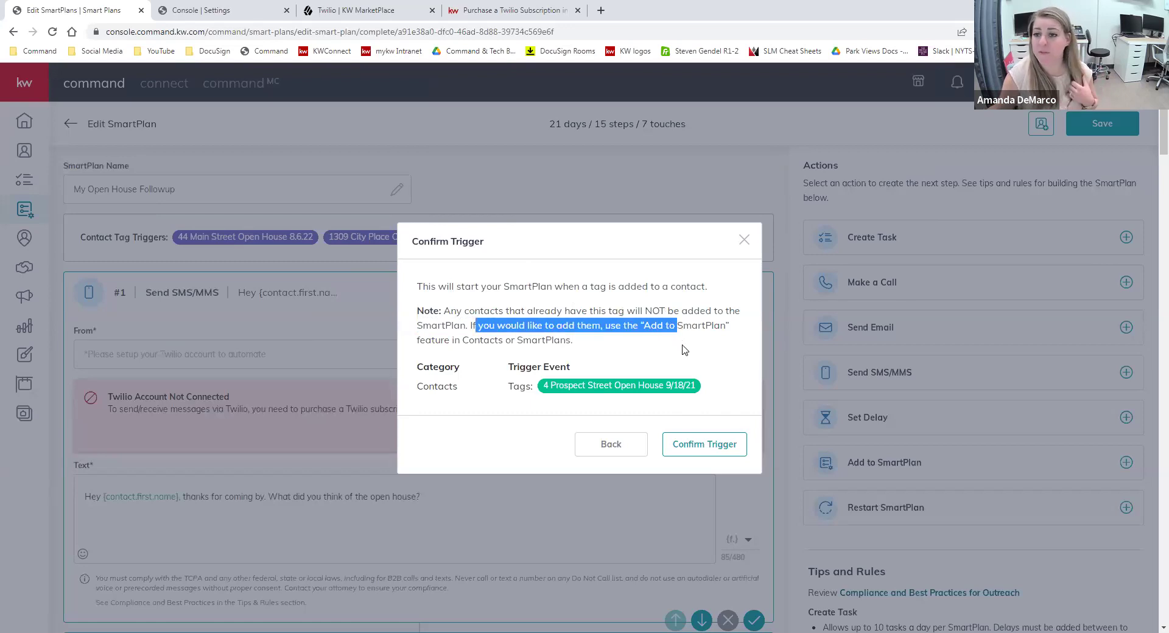
left_click(700, 340)
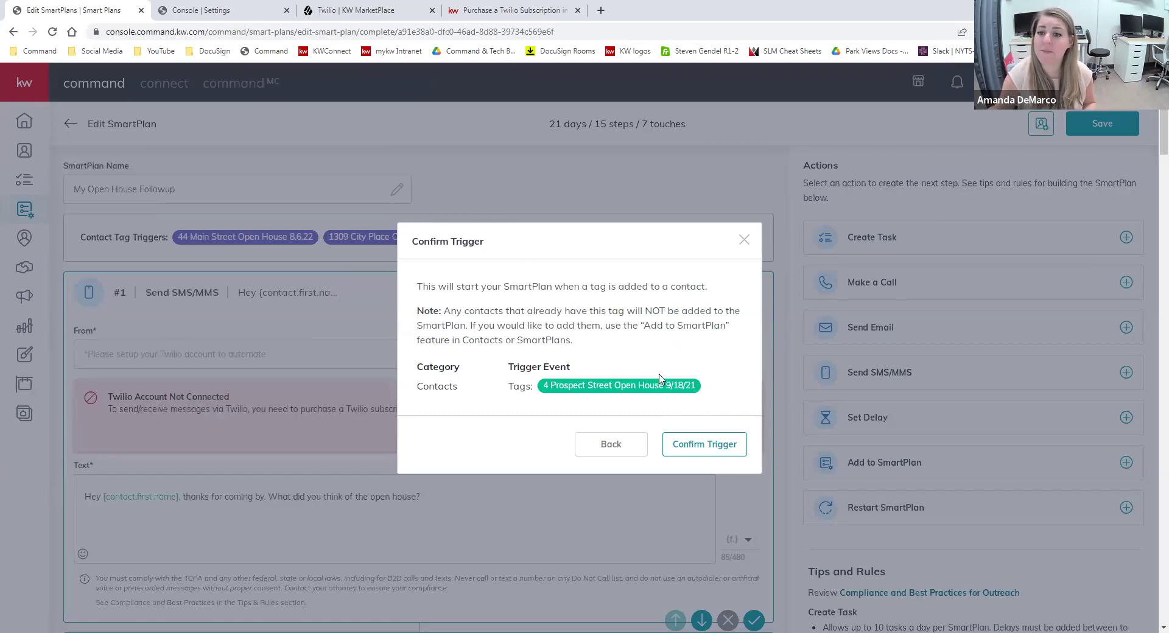
left_click(707, 450)
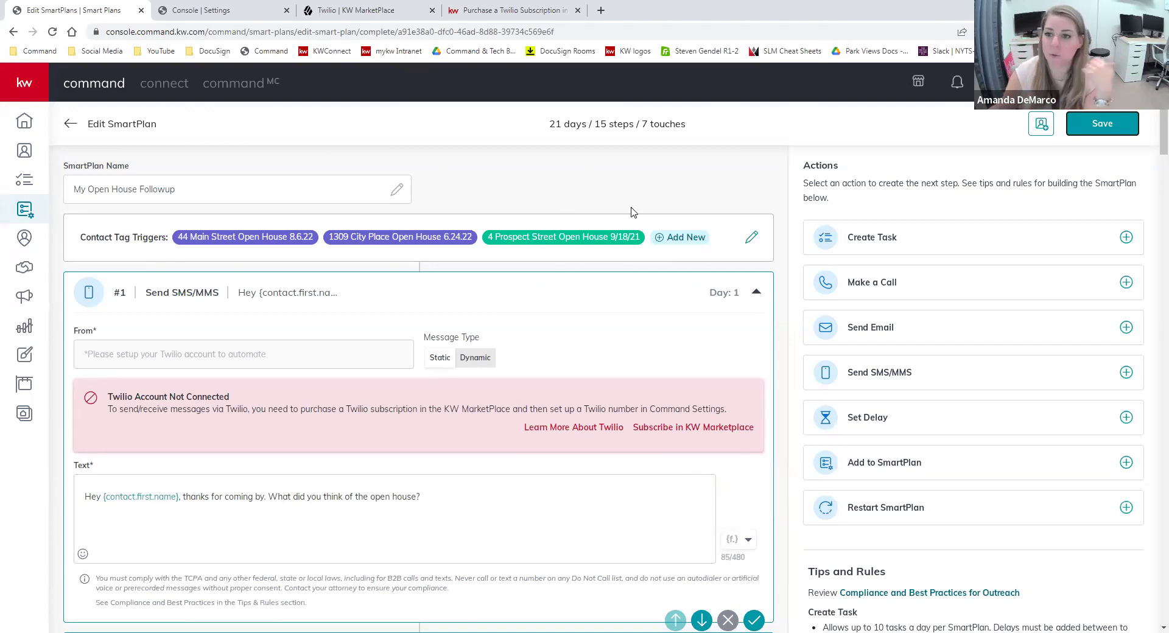
Step: Leave the SmartPlan editor with the back arrow to return to My SmartPlans
left_click(71, 125)
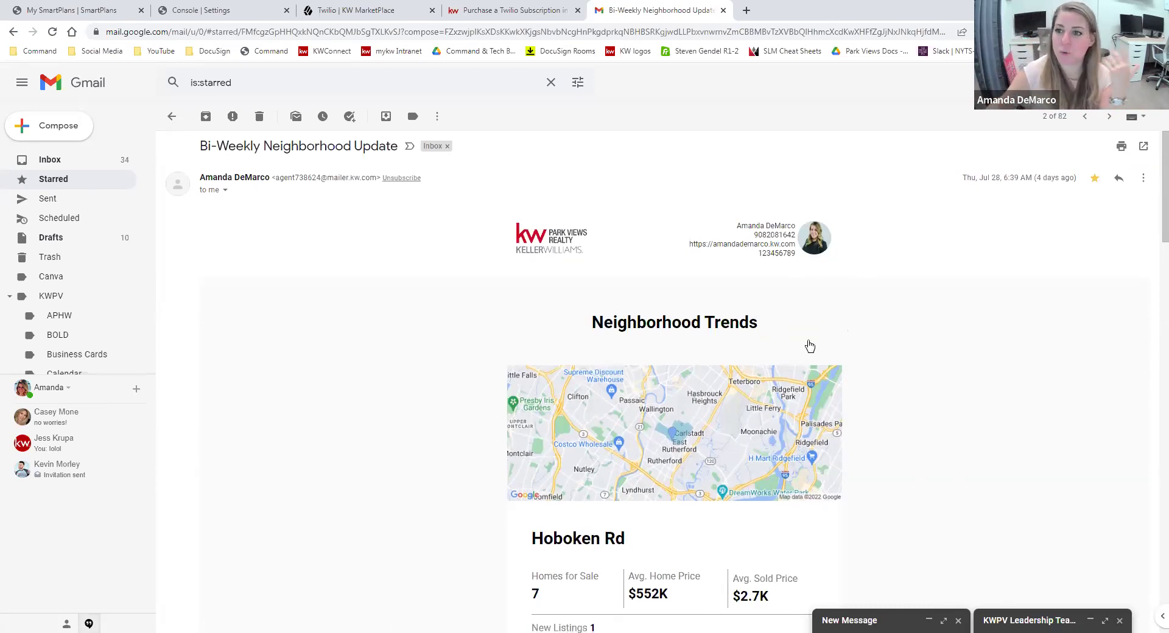
scroll(786, 317, "down", 2)
scroll(863, 392, "down", 8)
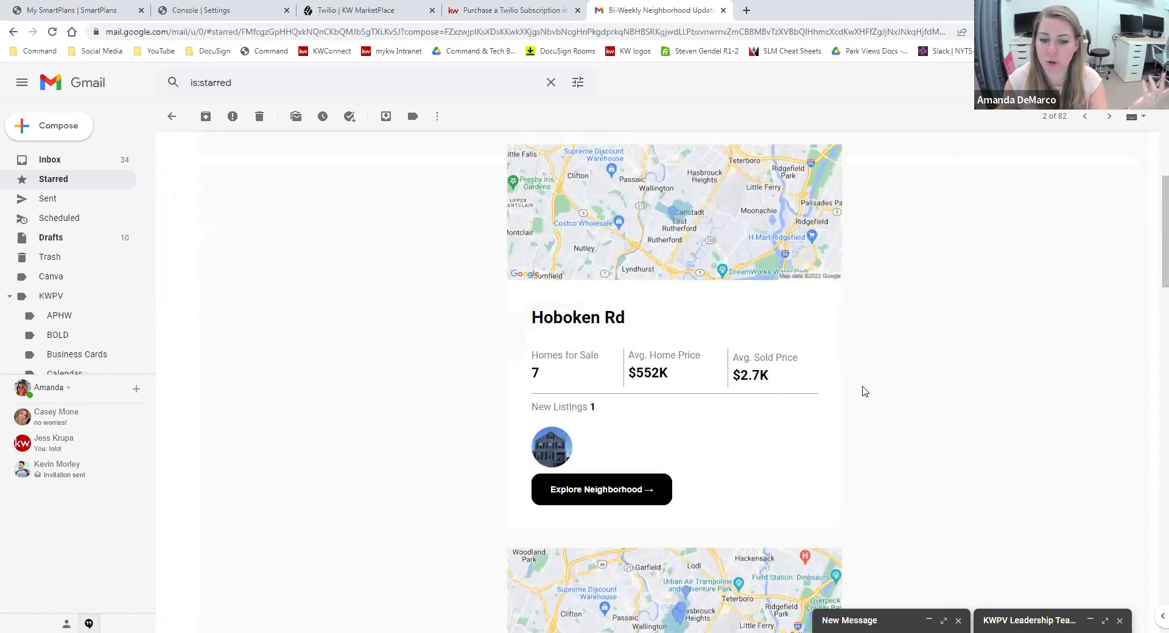
Step: Open the emailed neighborhood snapshot, view the Hawthorne listings, then return to Contact Tags settings
left_click(588, 512)
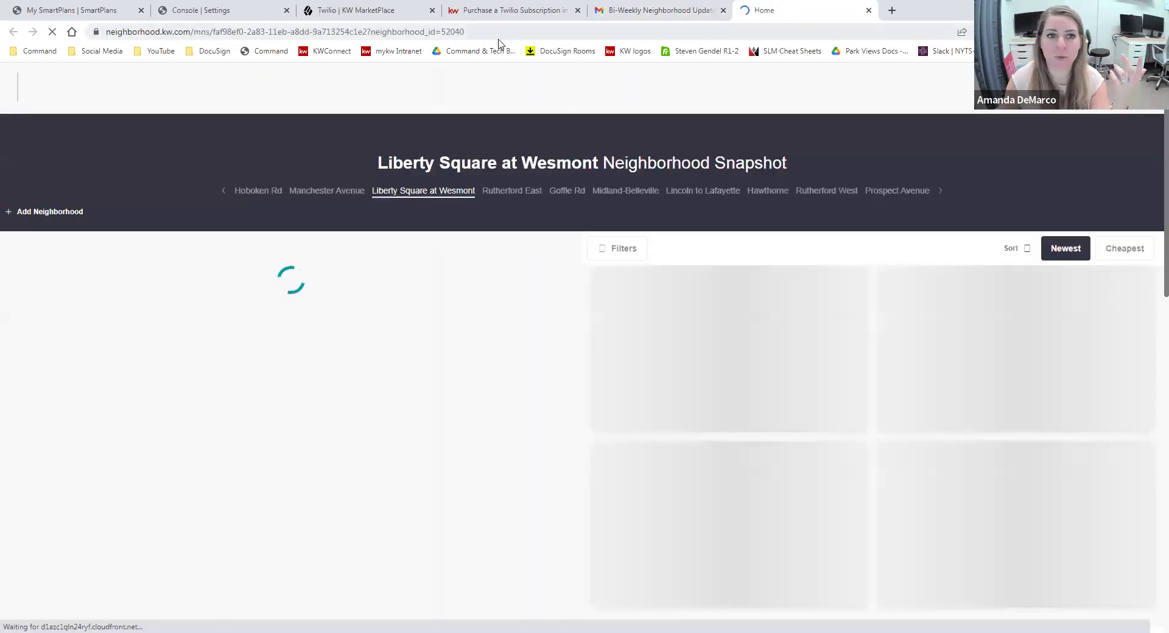
left_click_drag(466, 32, 144, 32)
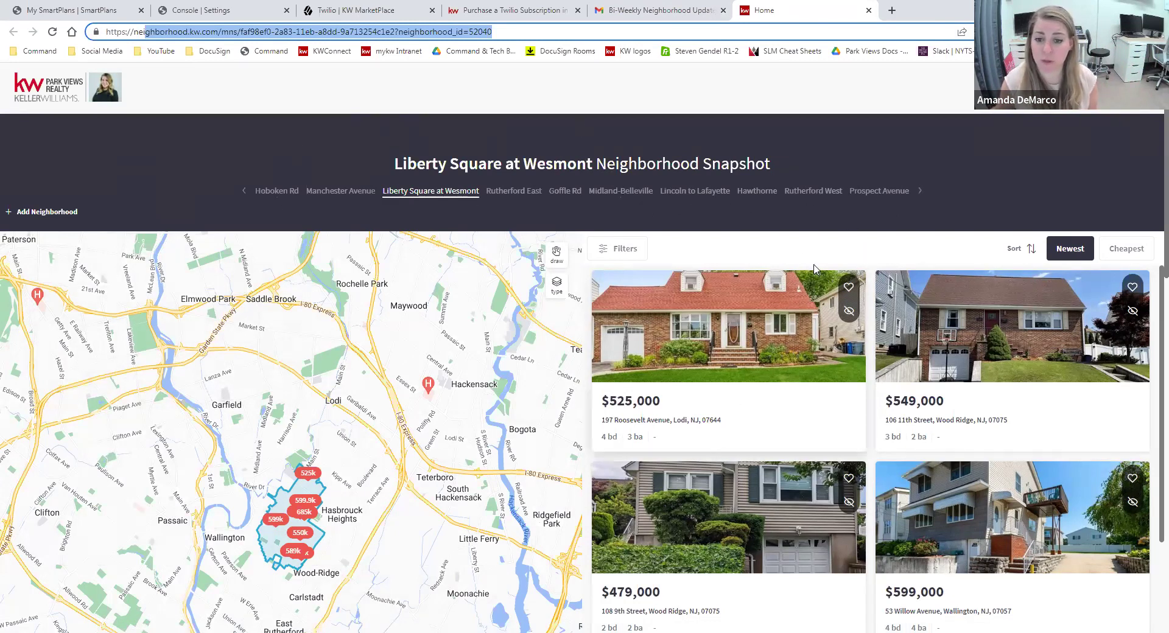
left_click(757, 191)
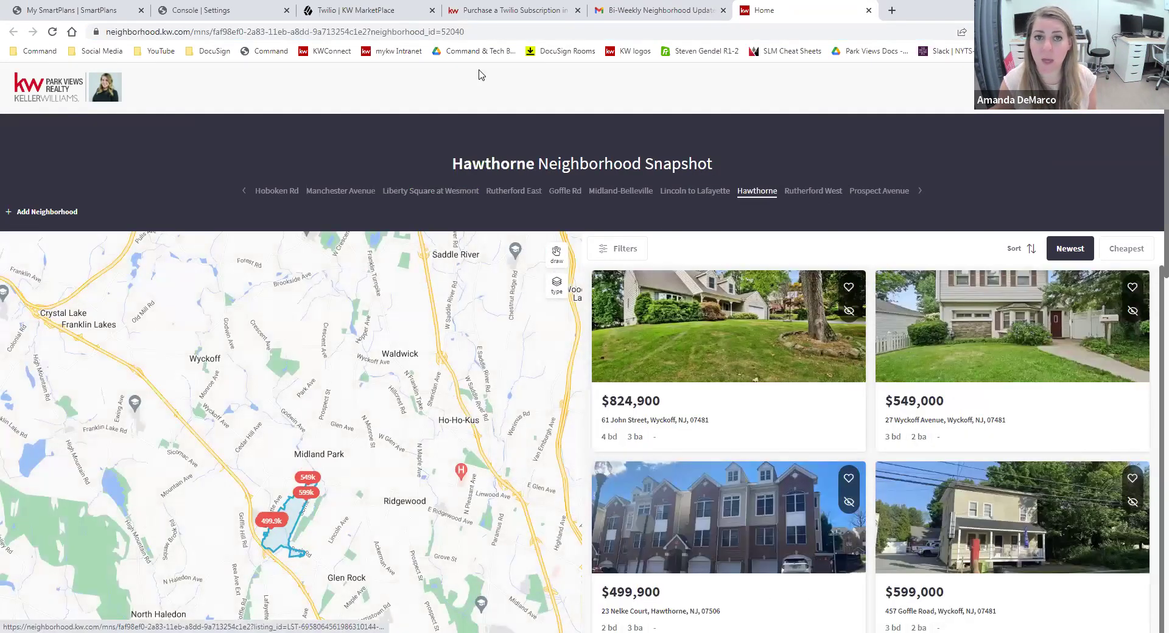
left_click(881, 191)
left_click(237, 10)
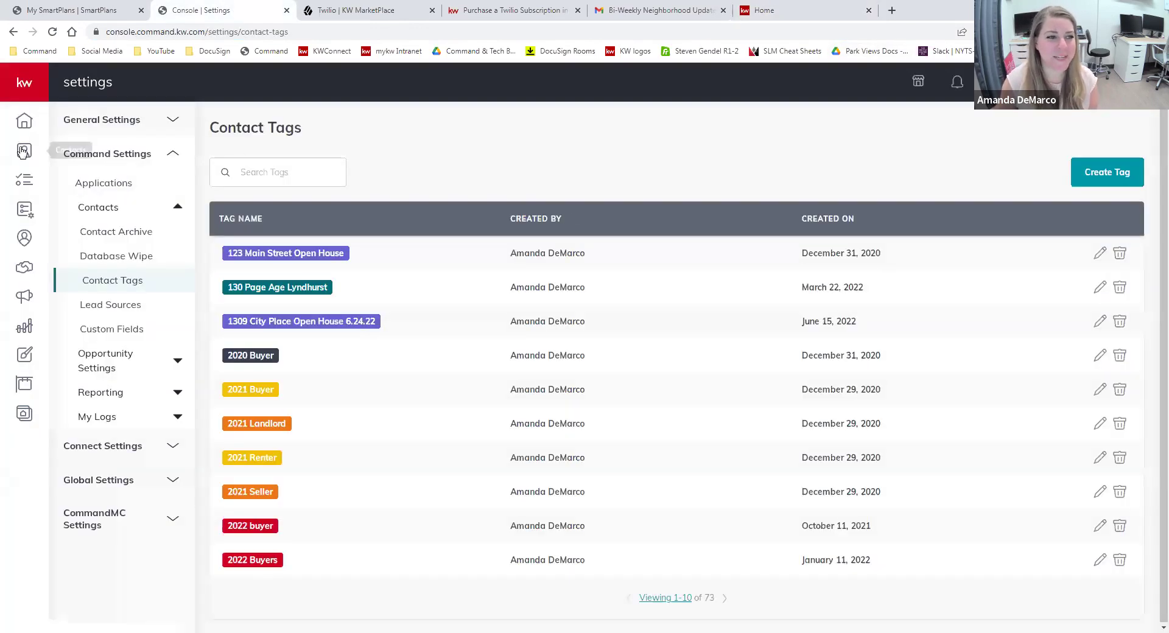
Step: Open the first contact's record and review its 11 subscribed neighborhoods and contact info
left_click(24, 150)
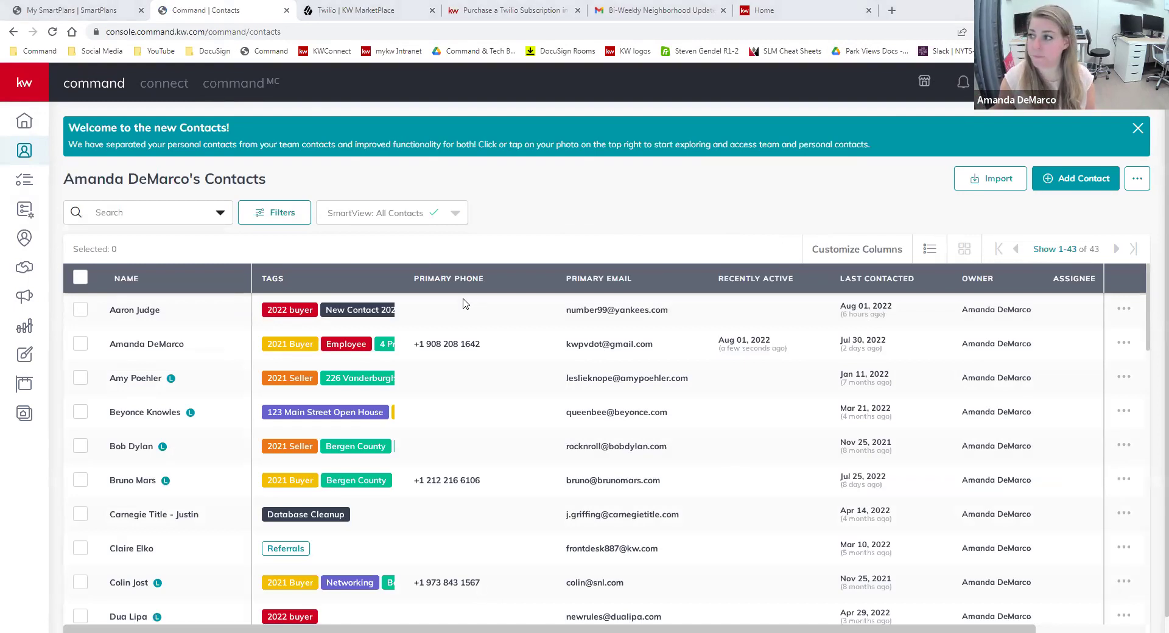
left_click(141, 308)
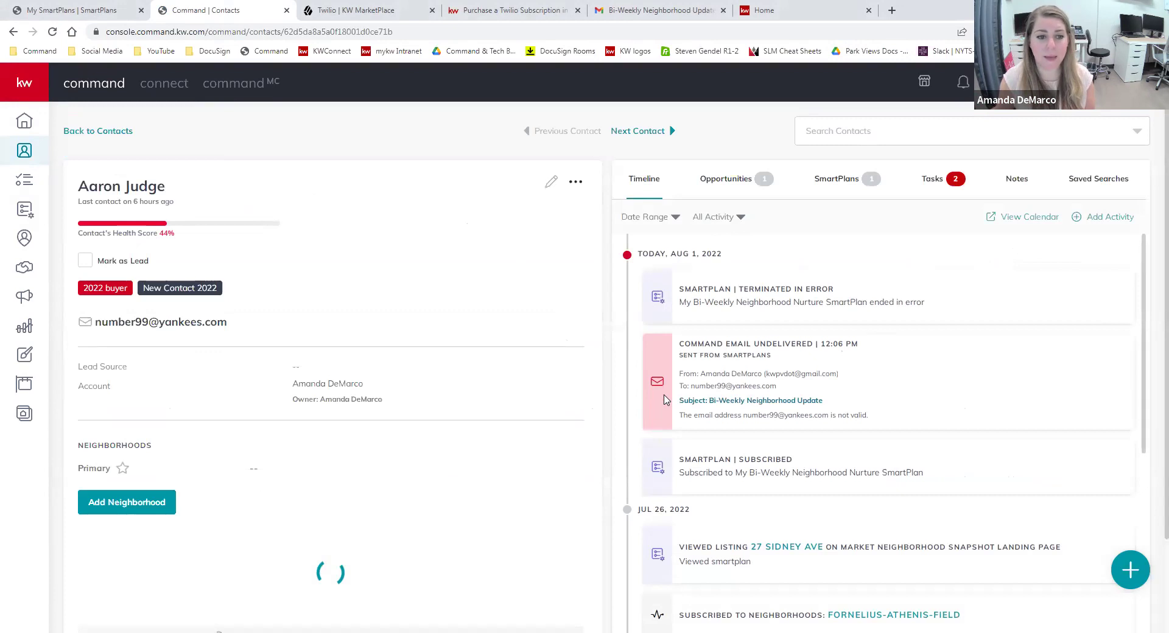
scroll(667, 400, "down", 1)
scroll(467, 434, "down", 4)
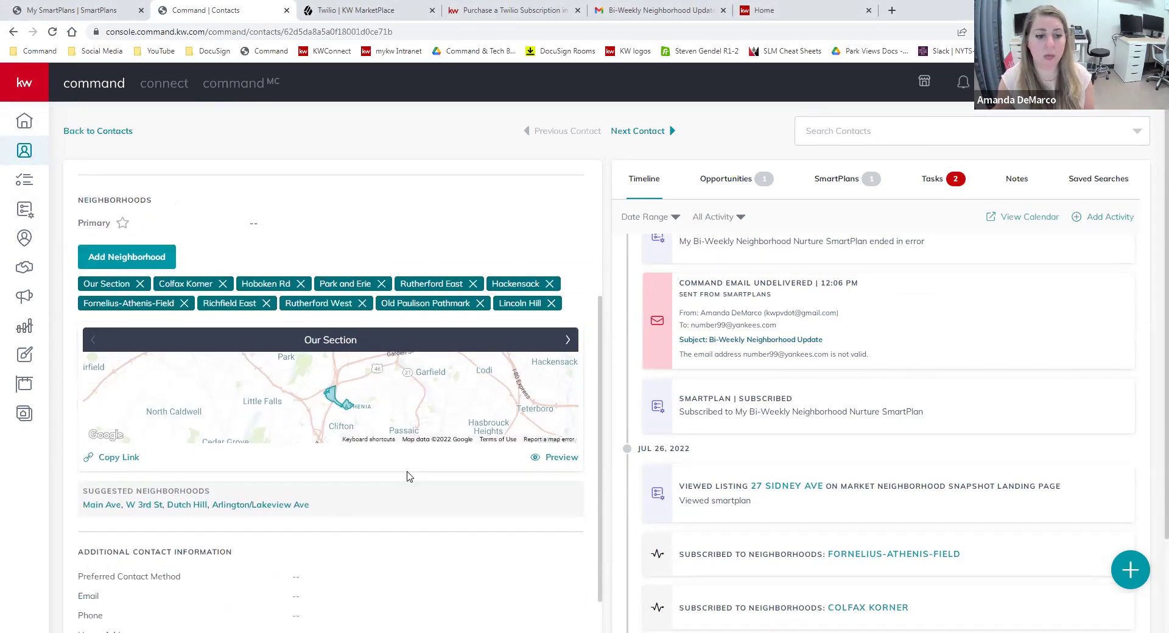
scroll(362, 412, "down", 3)
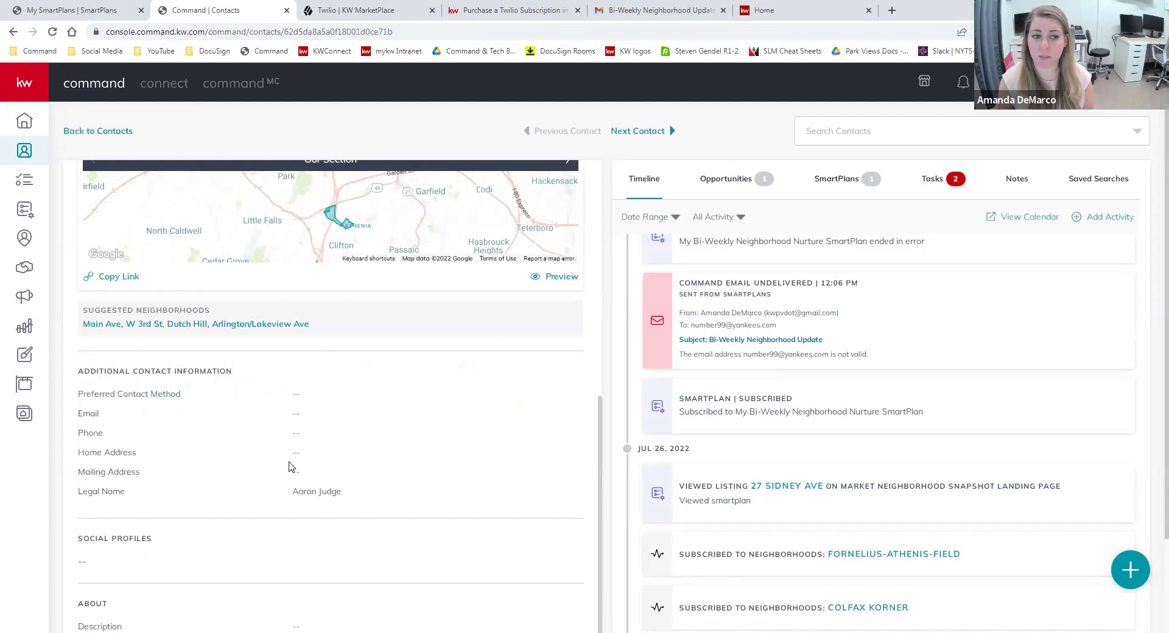
scroll(288, 463, "up", 5)
left_click_drag(240, 339, 307, 372)
left_click(306, 370)
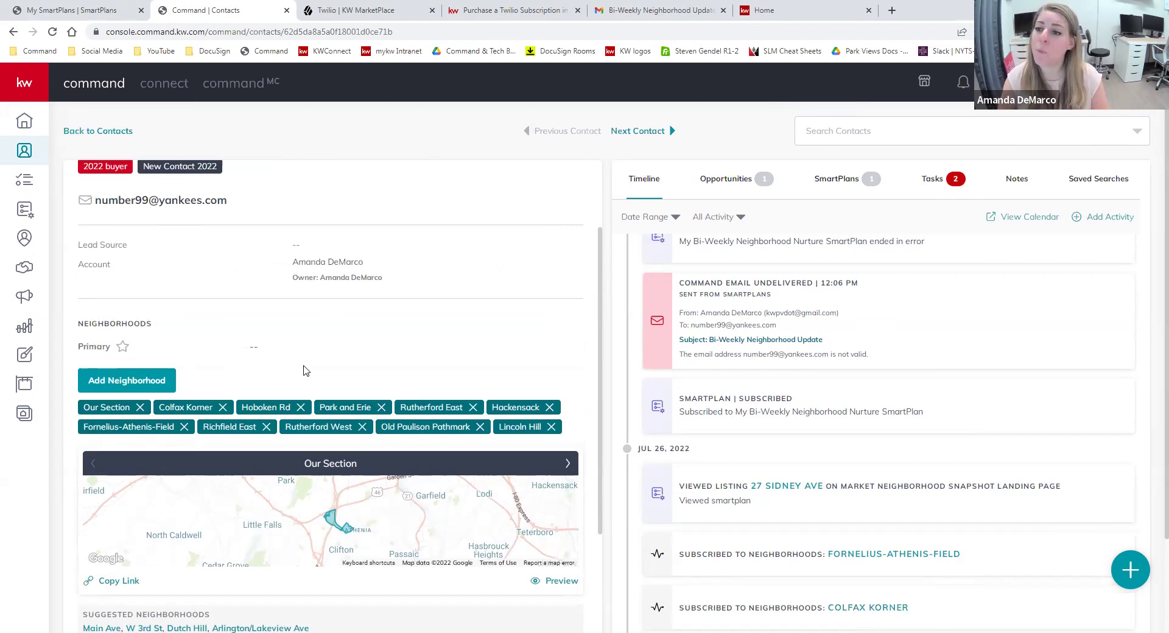
left_click(145, 382)
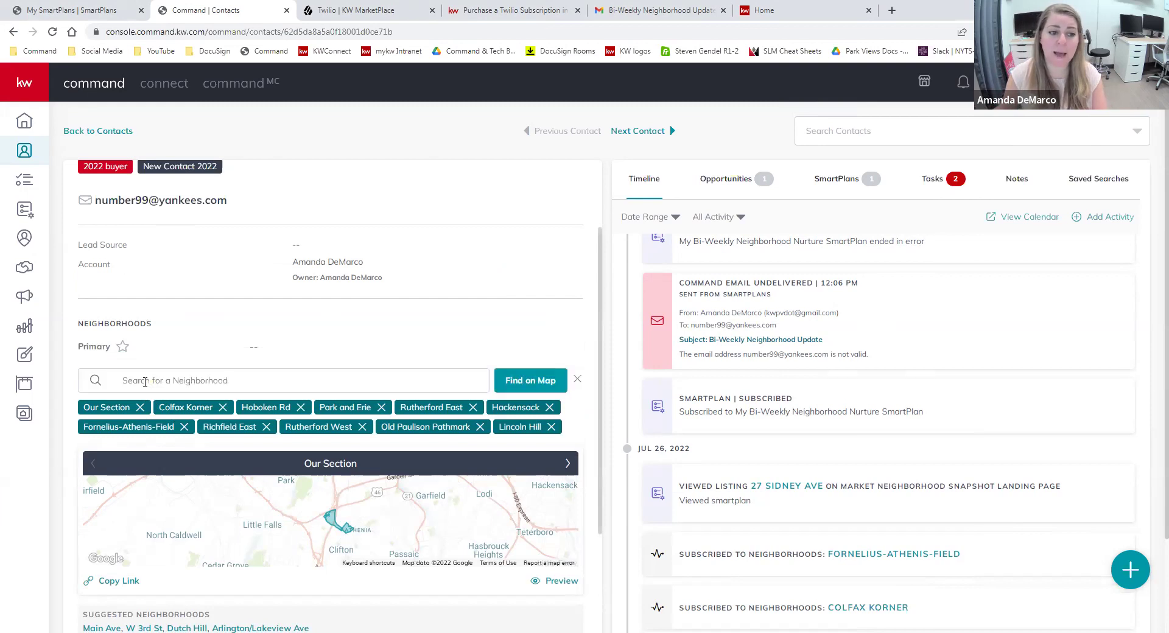
left_click(517, 386)
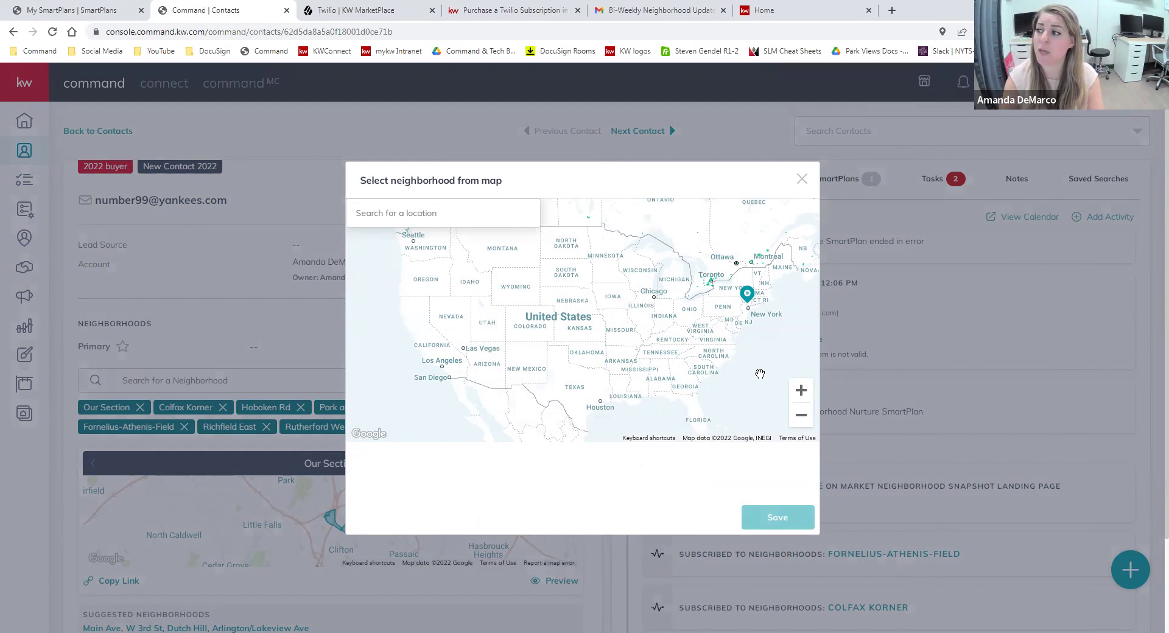
left_click(496, 217)
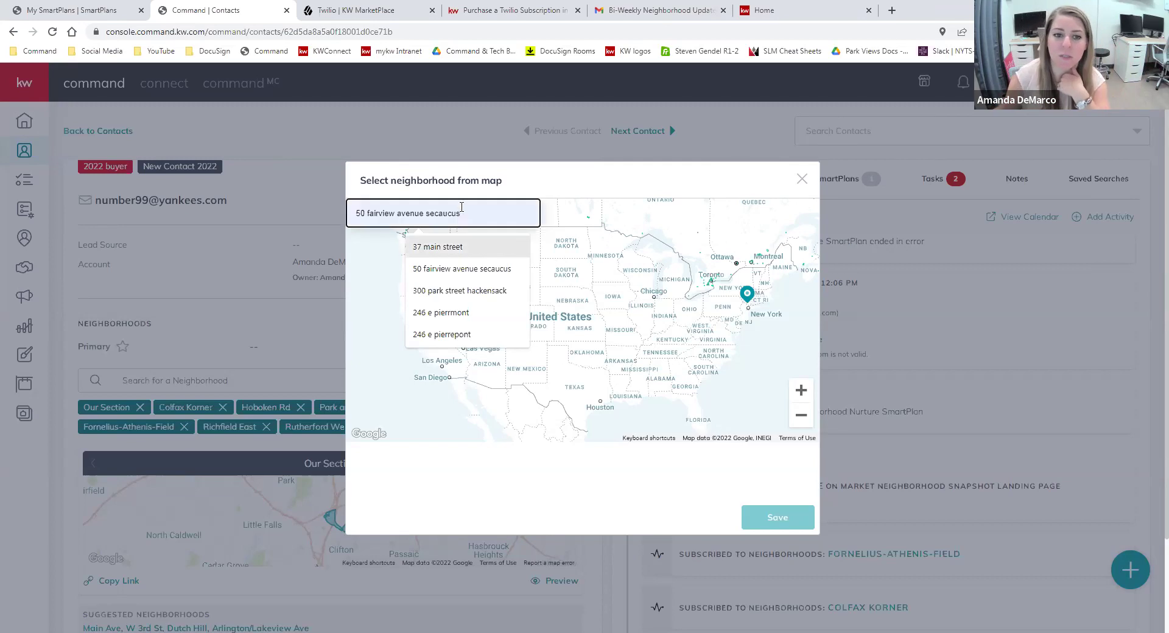
left_click(439, 246)
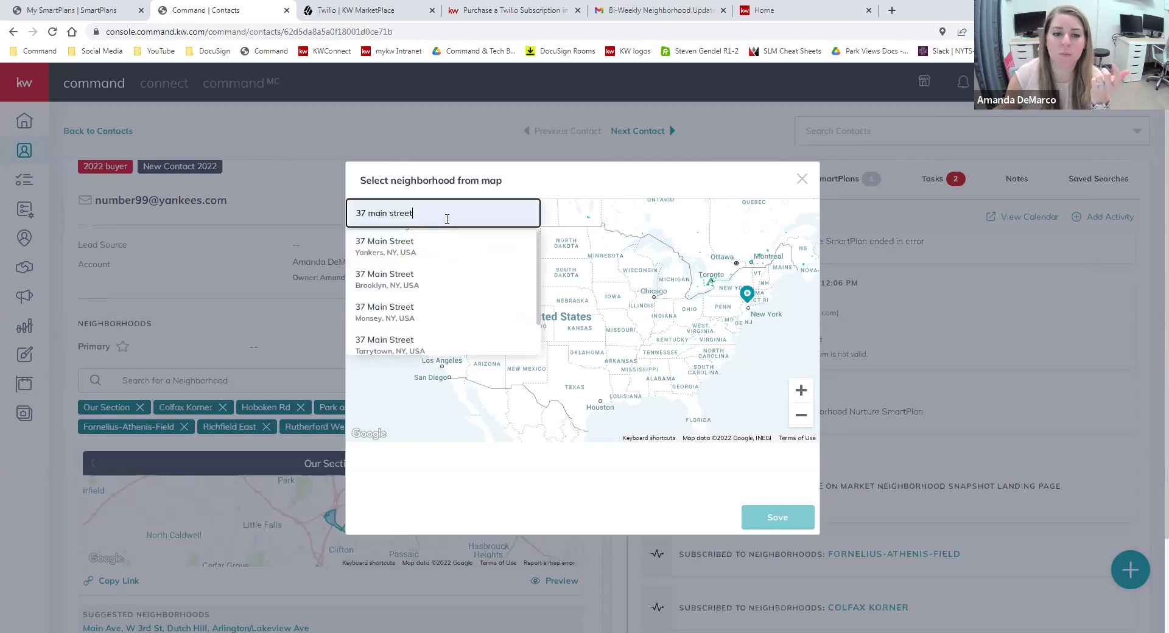
scroll(372, 262, "down", 3)
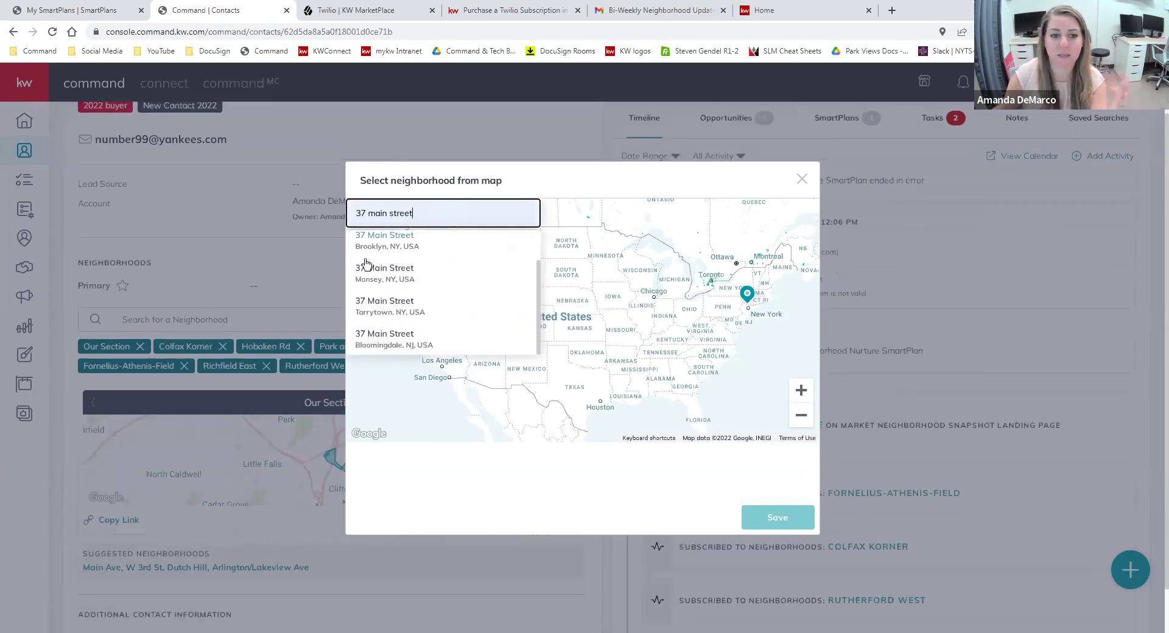
left_click_drag(355, 213, 360, 213)
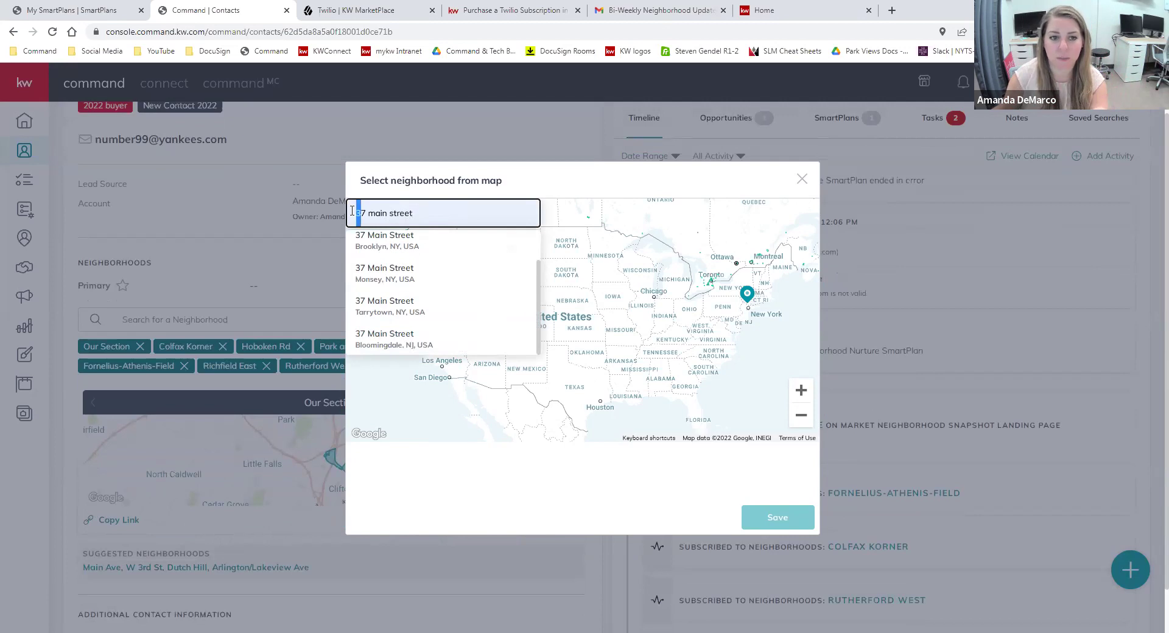
double_click(365, 213)
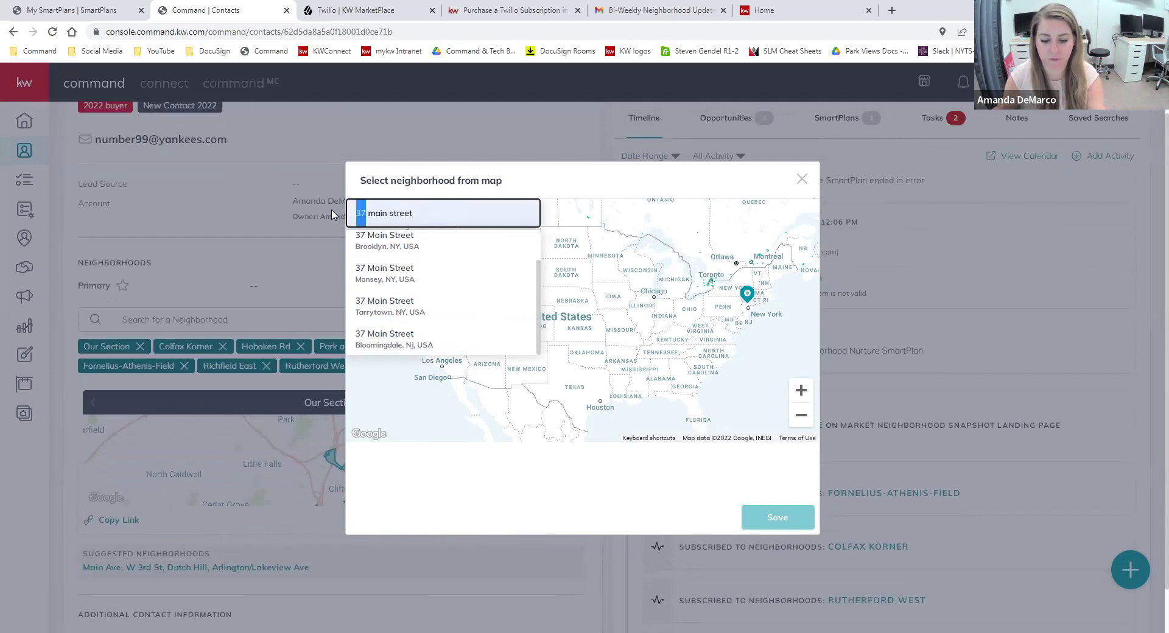
type("44")
left_click(476, 215)
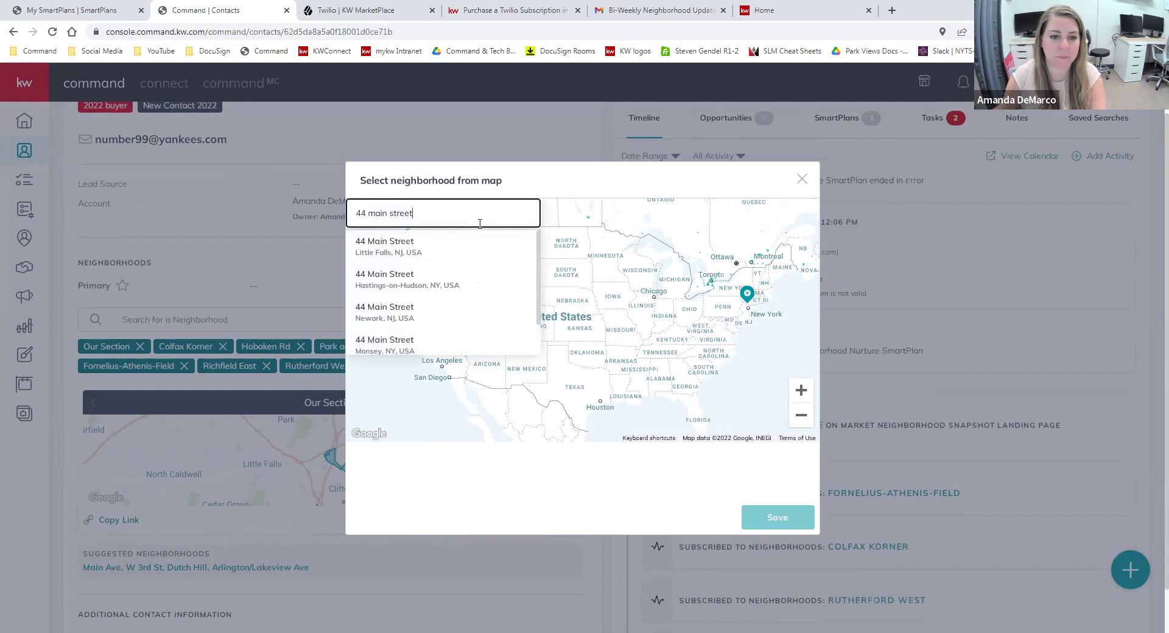
left_click(452, 250)
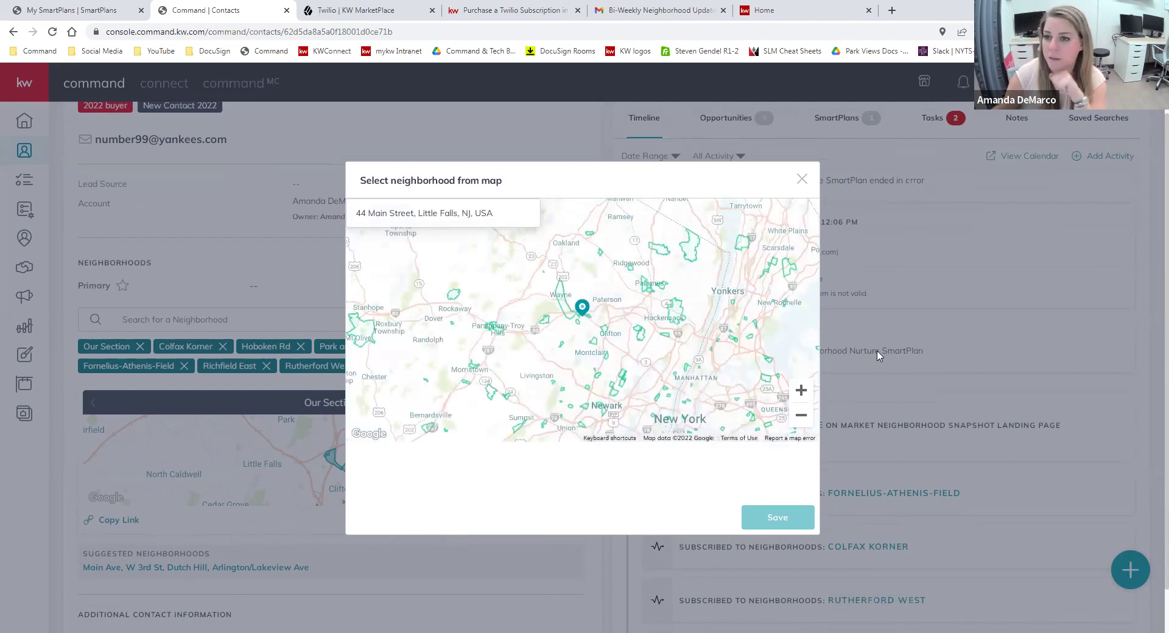
Step: Zoom in around the pin and add Little Falls, Lincoln Ave and Main-Union
left_click(801, 390)
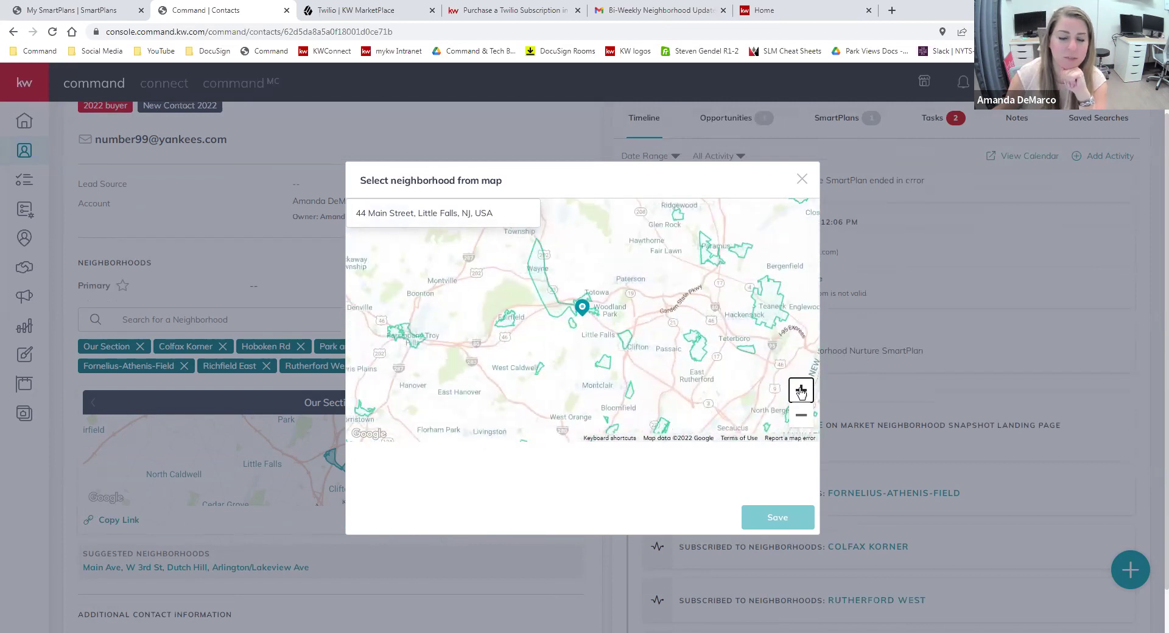
left_click(801, 390)
left_click(801, 390)
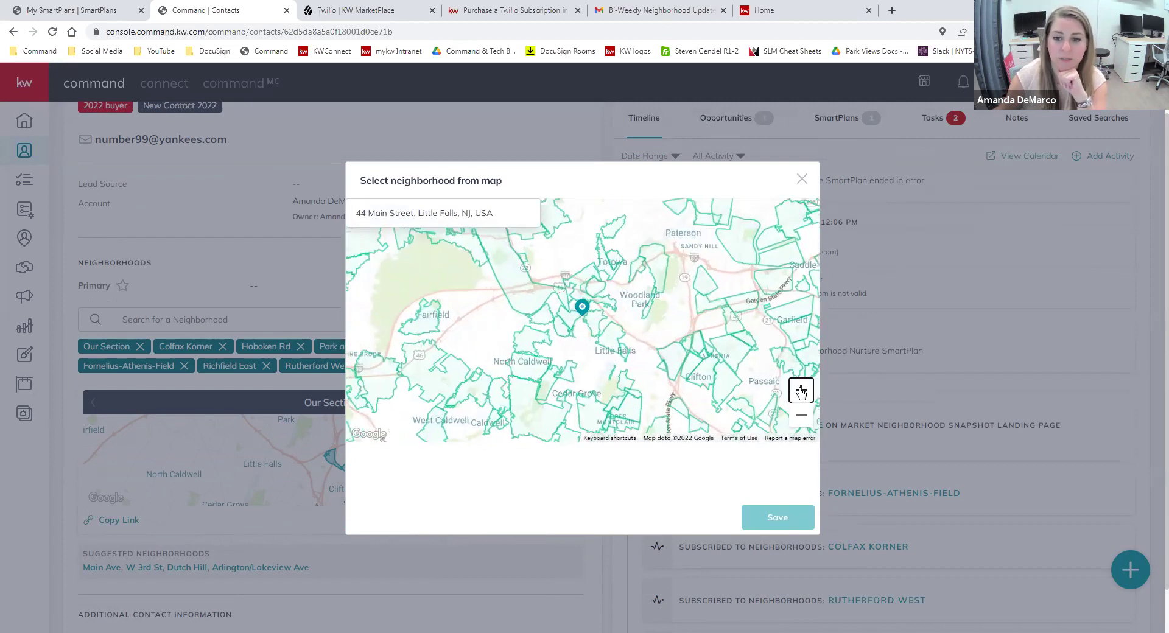
left_click(801, 390)
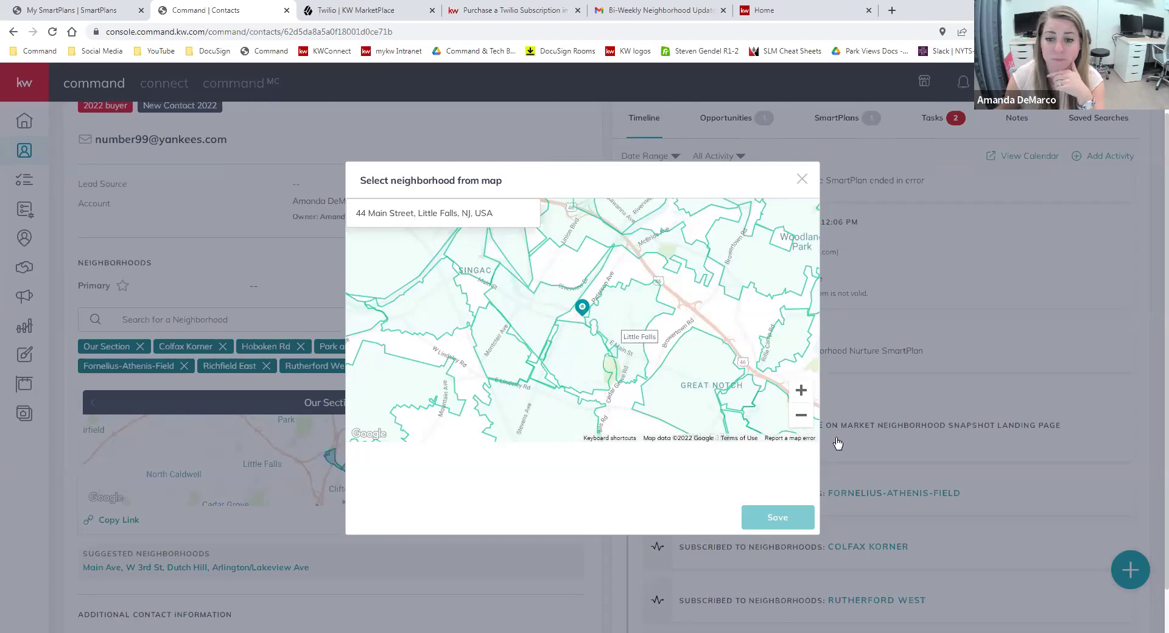
left_click(801, 390)
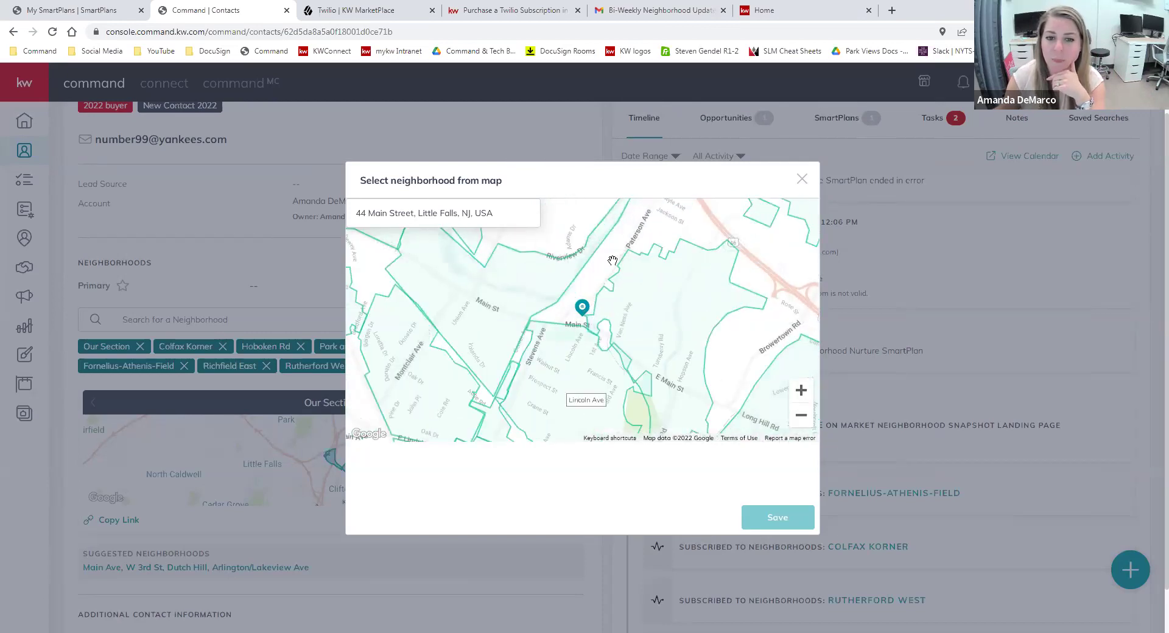
left_click(689, 323)
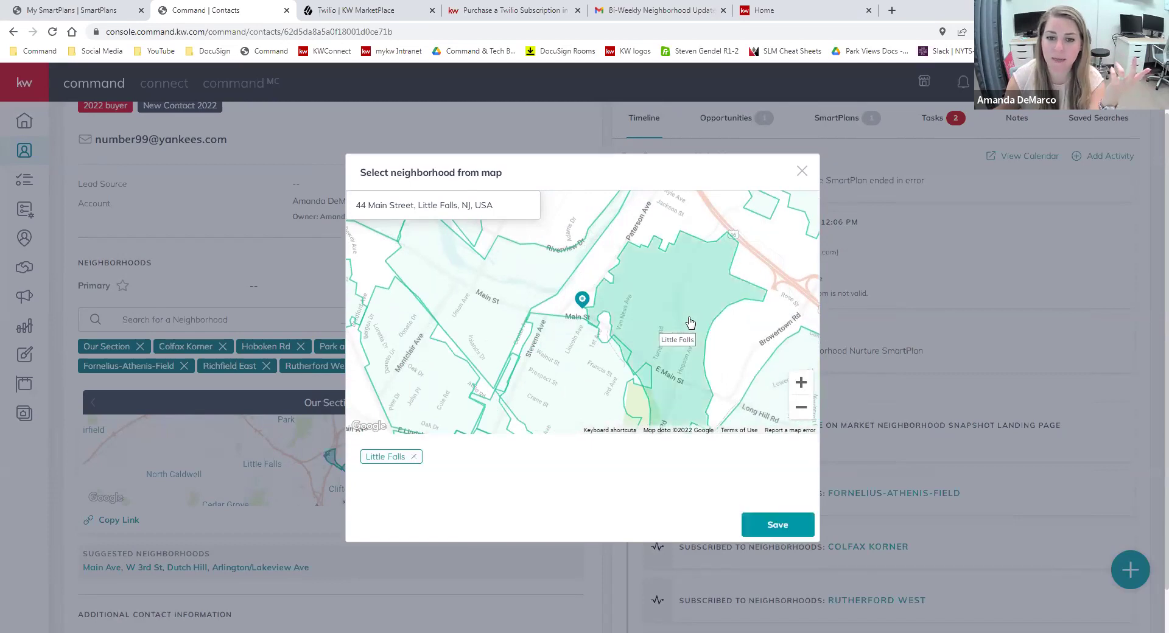
left_click(560, 356)
left_click(530, 297)
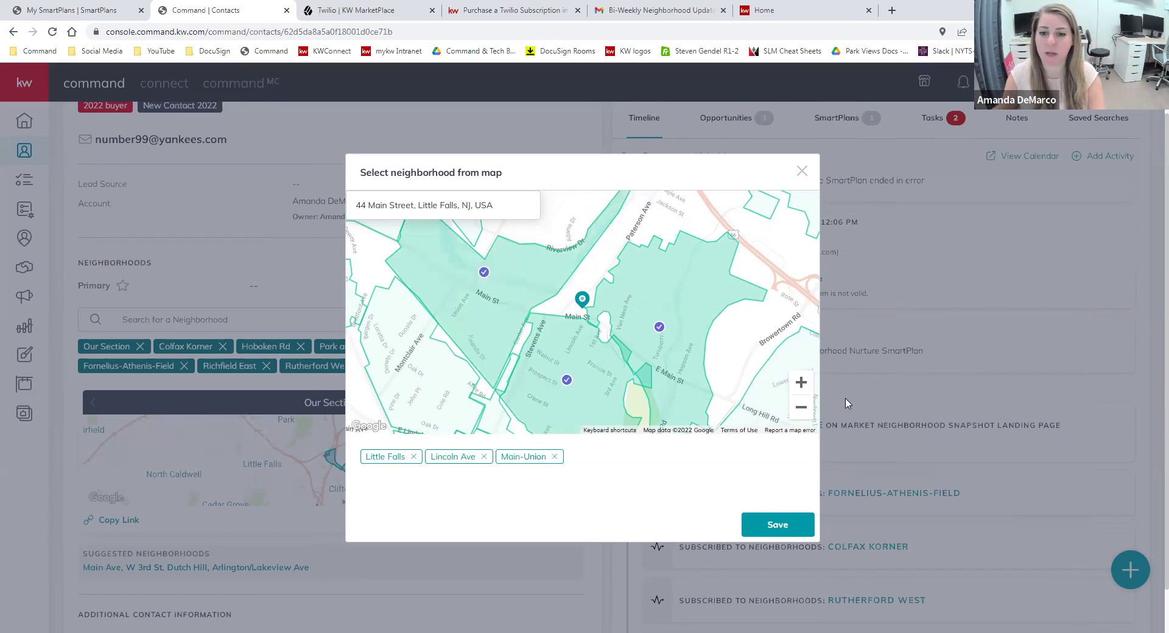
Step: Add Birchwood, Artesian Fields, Teaneck/Fort Lee, South Hackensack and Rutherford East, then save
left_click(801, 409)
left_click(802, 409)
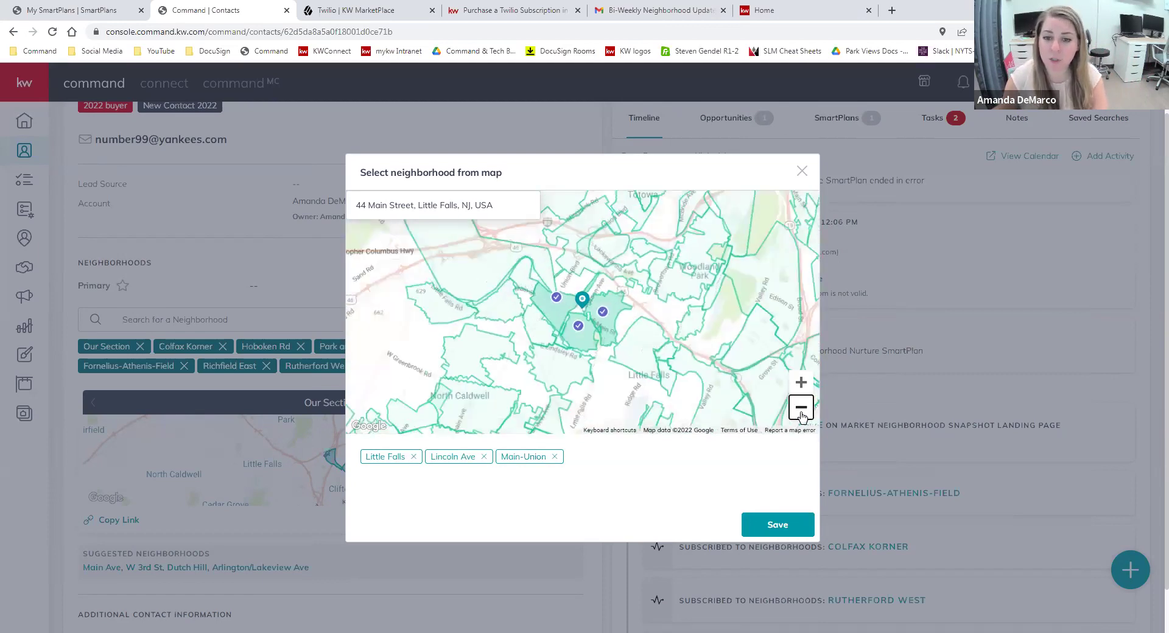
left_click_drag(750, 304, 578, 377)
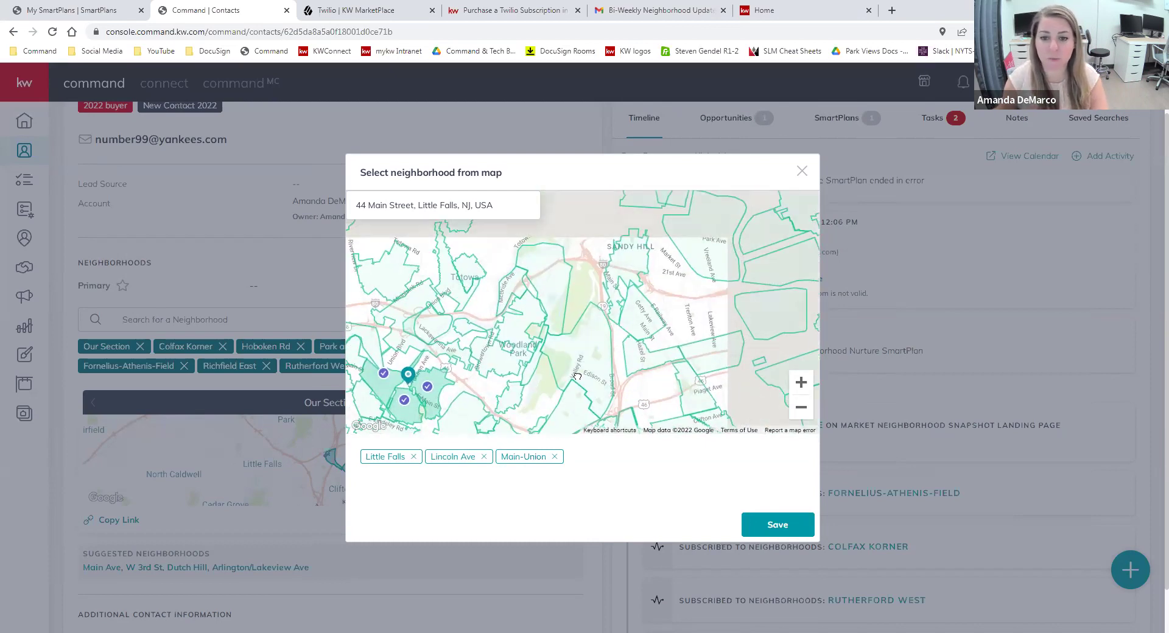
left_click_drag(536, 332, 414, 354)
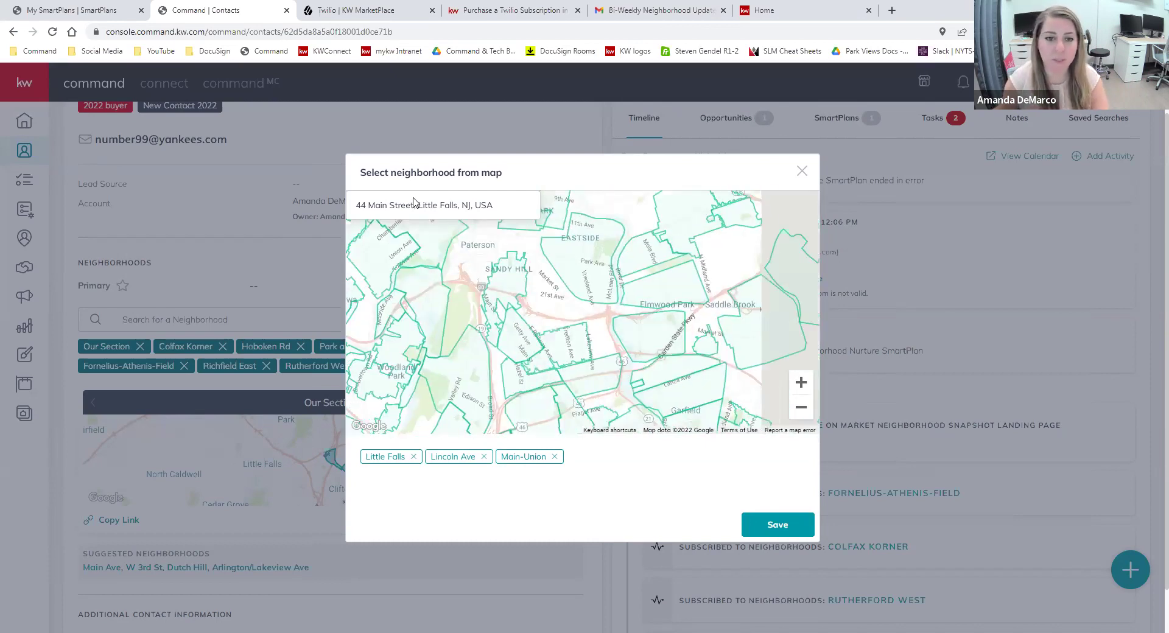
left_click(660, 325)
left_click(676, 280)
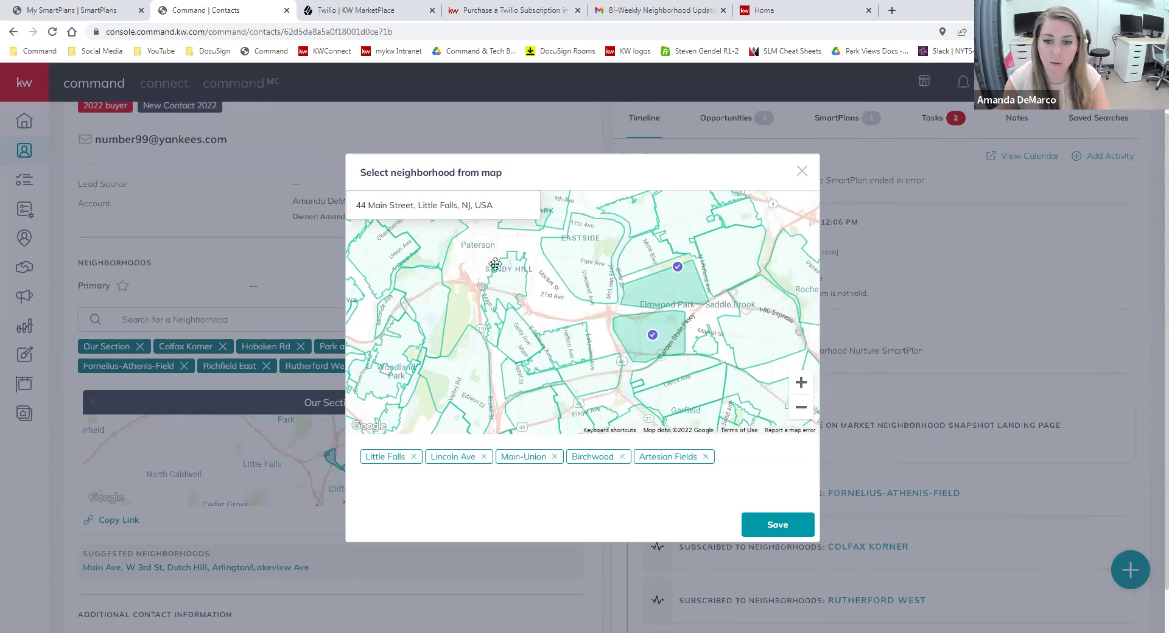
left_click_drag(785, 389, 481, 262)
left_click(720, 349)
left_click(548, 389)
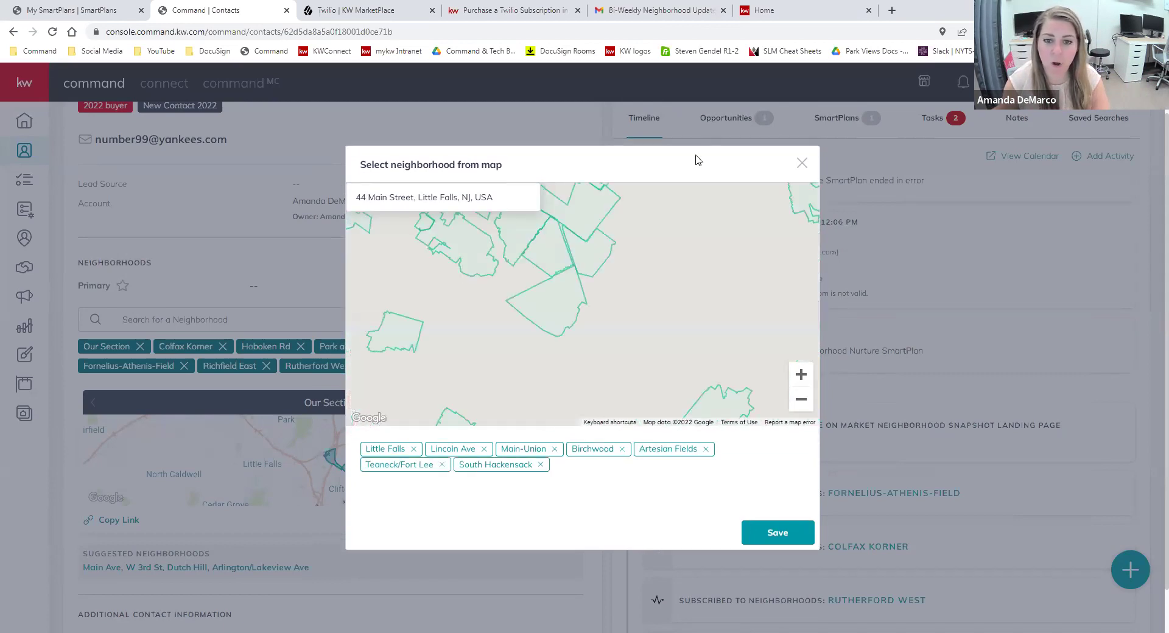
left_click(569, 319)
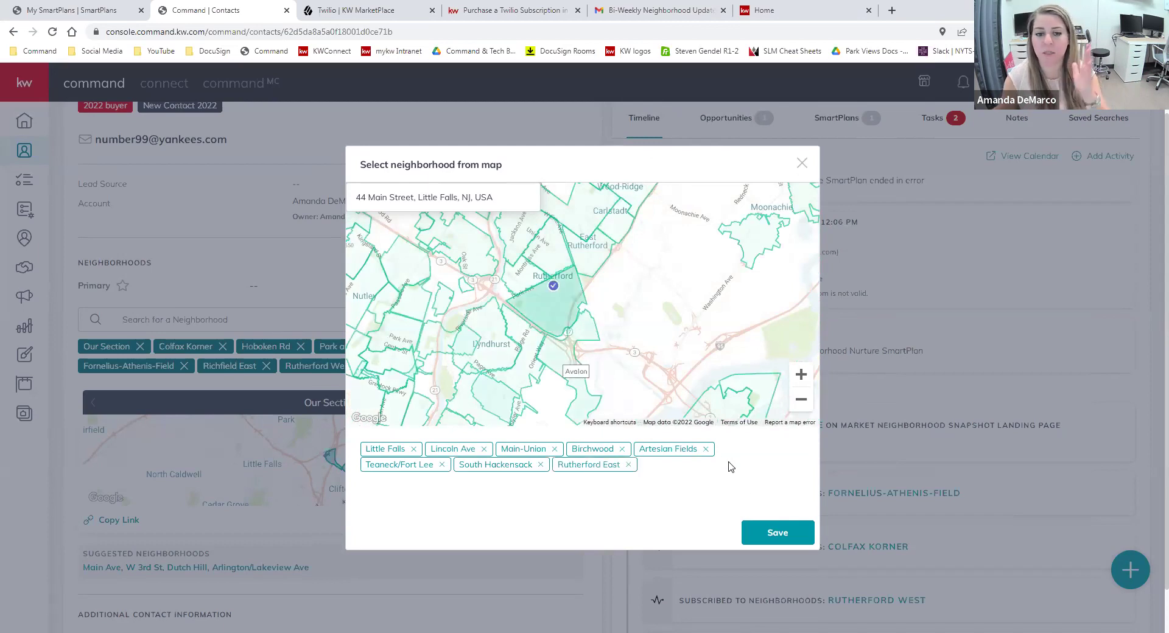
left_click(778, 533)
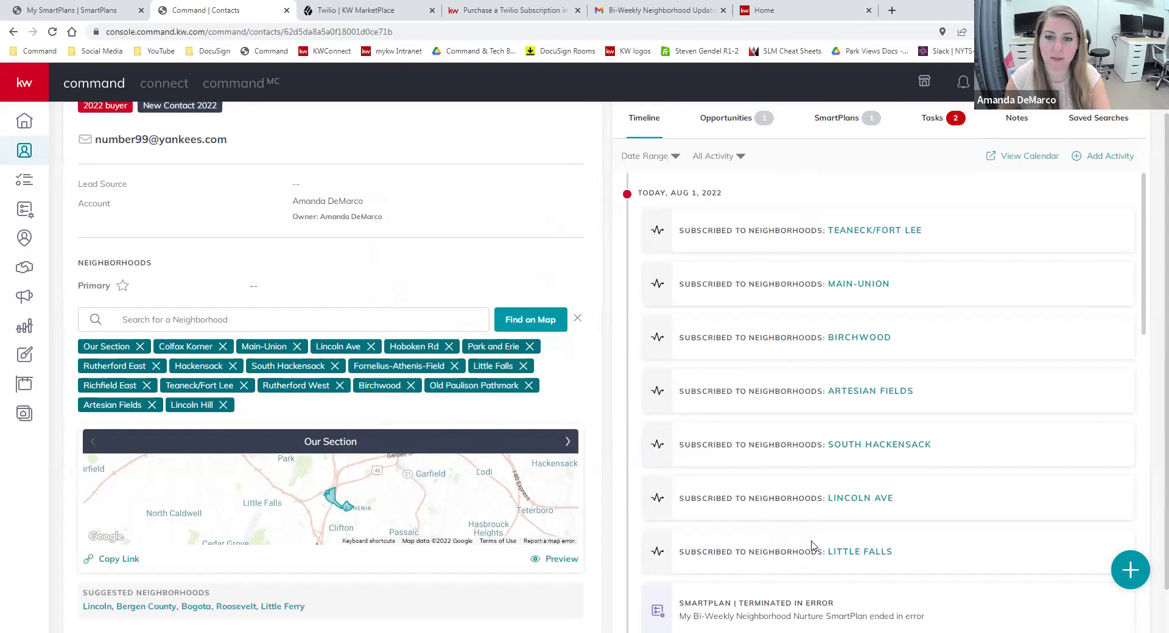
Step: Scroll to the contact's neighborhood map and preview its Neighborhood Snapshot page
scroll(818, 462, "up", 1)
scroll(817, 466, "down", 1)
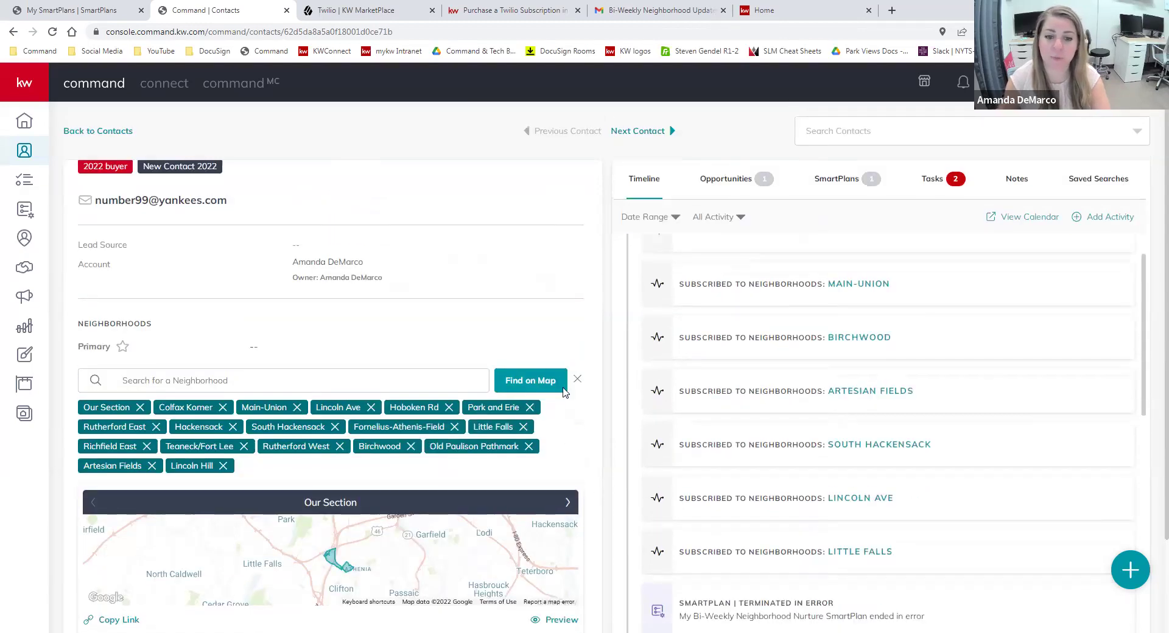
scroll(212, 312, "down", 1)
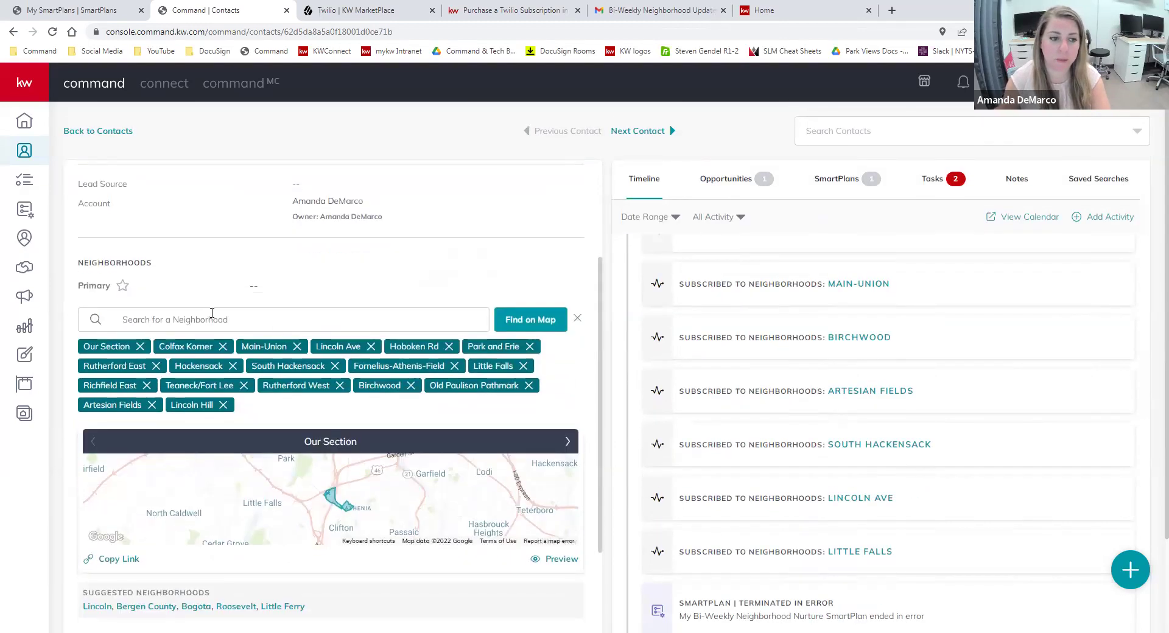
scroll(488, 405, "down", 1)
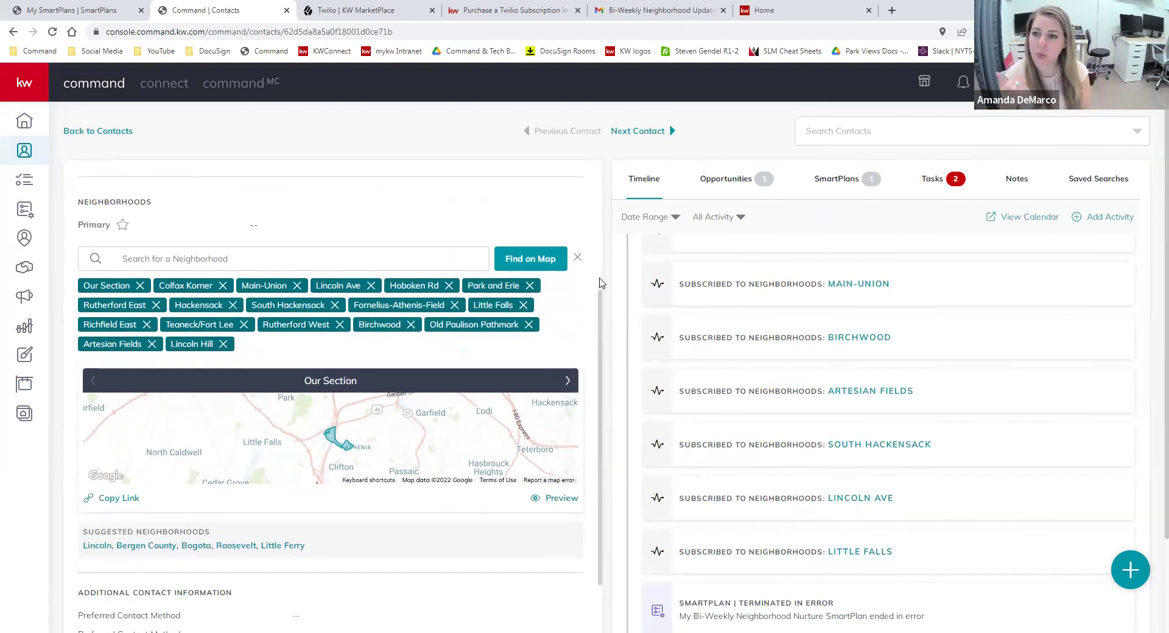
left_click(561, 498)
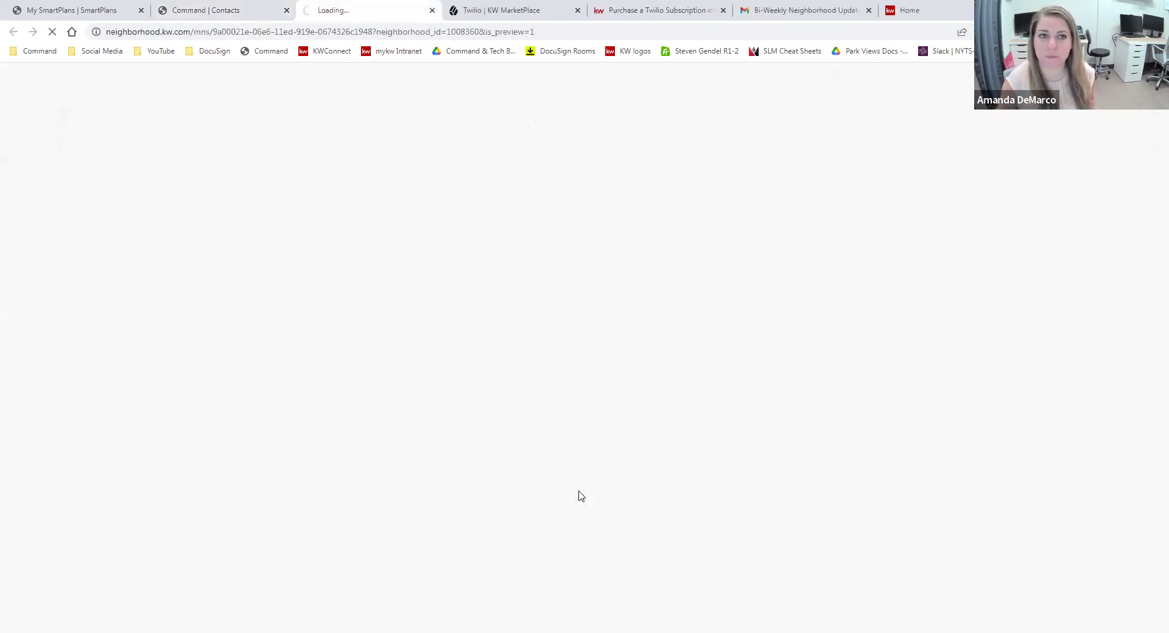
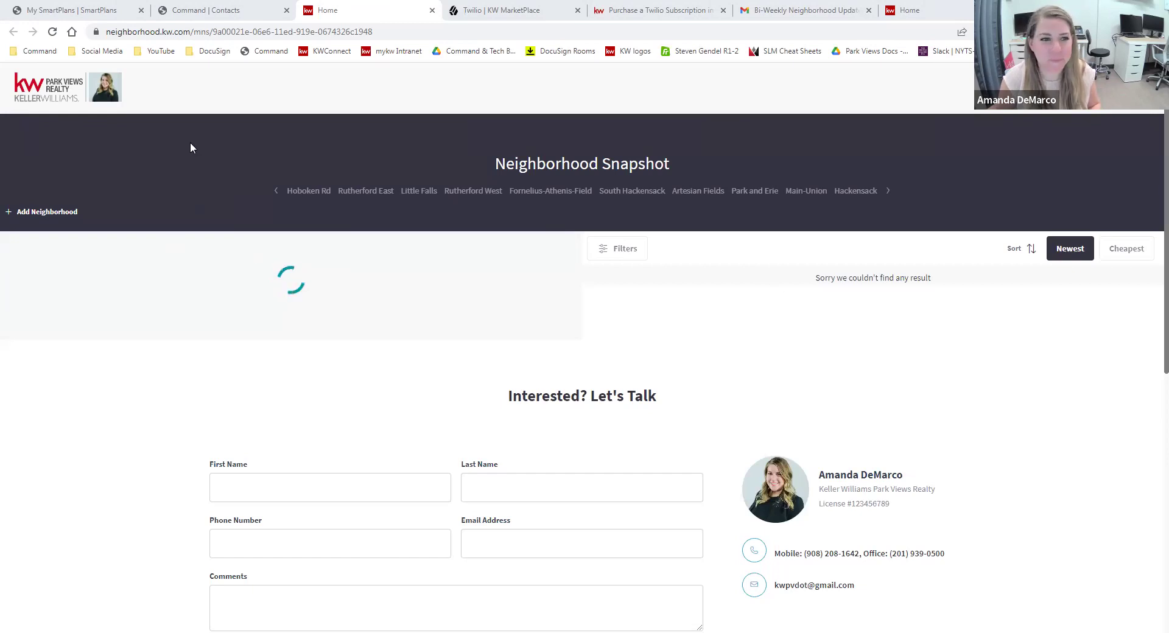
Step: View the Little Falls, Artesian Fields, Hackensack and Hoboken Rd snapshots, then the Bi-Weekly Neighborhood Update email
left_click(428, 194)
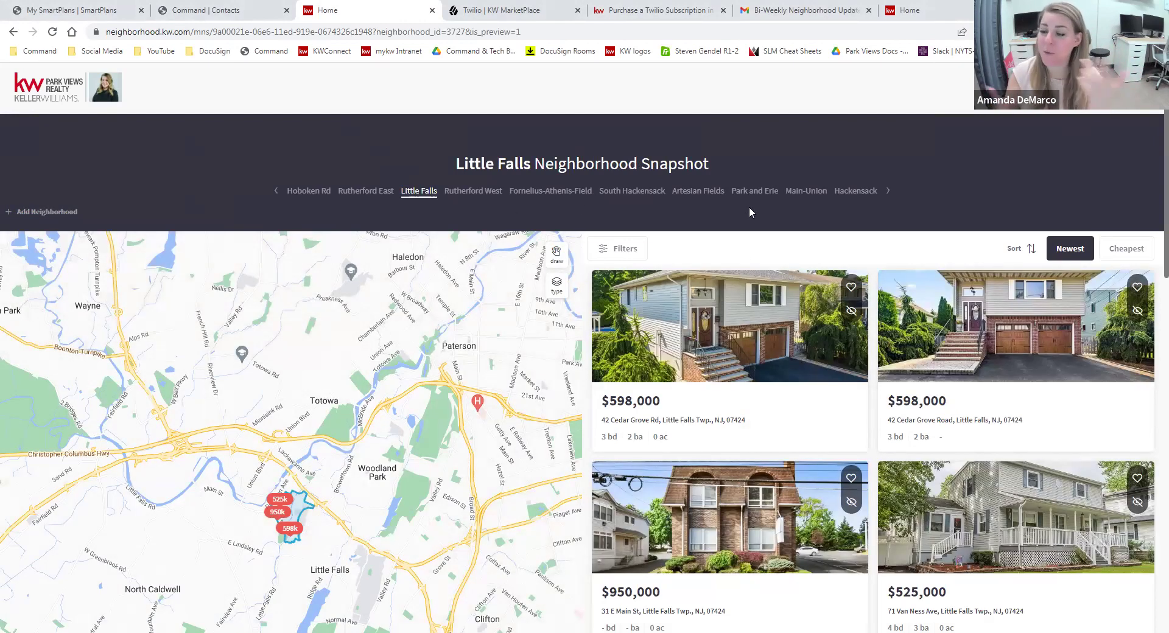
left_click(198, 9)
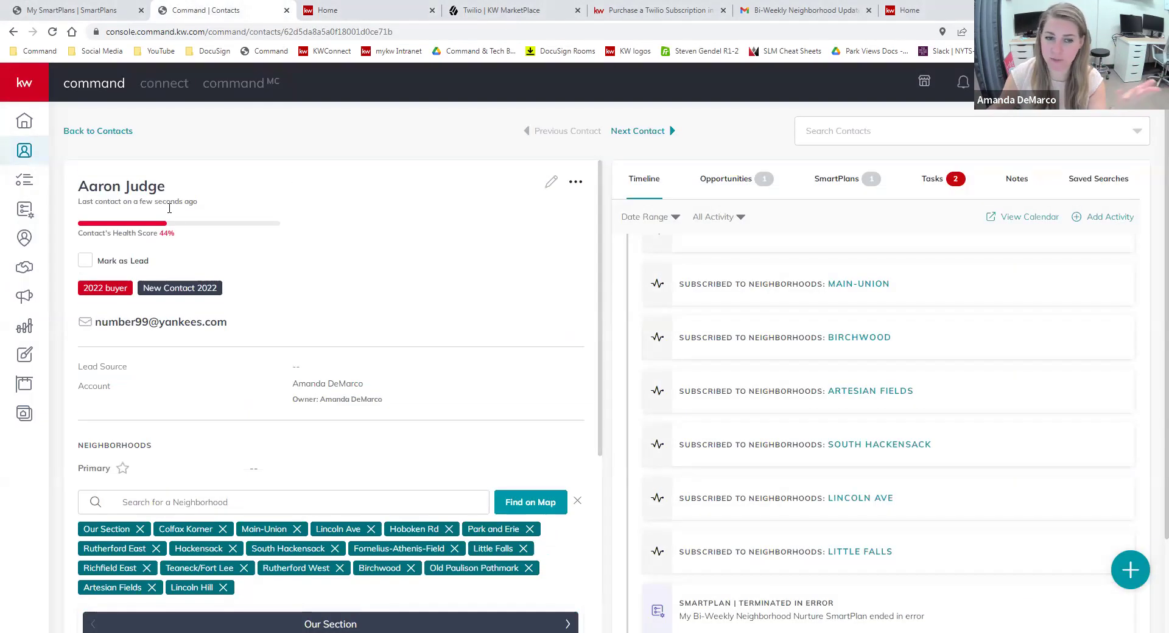
left_click(334, 10)
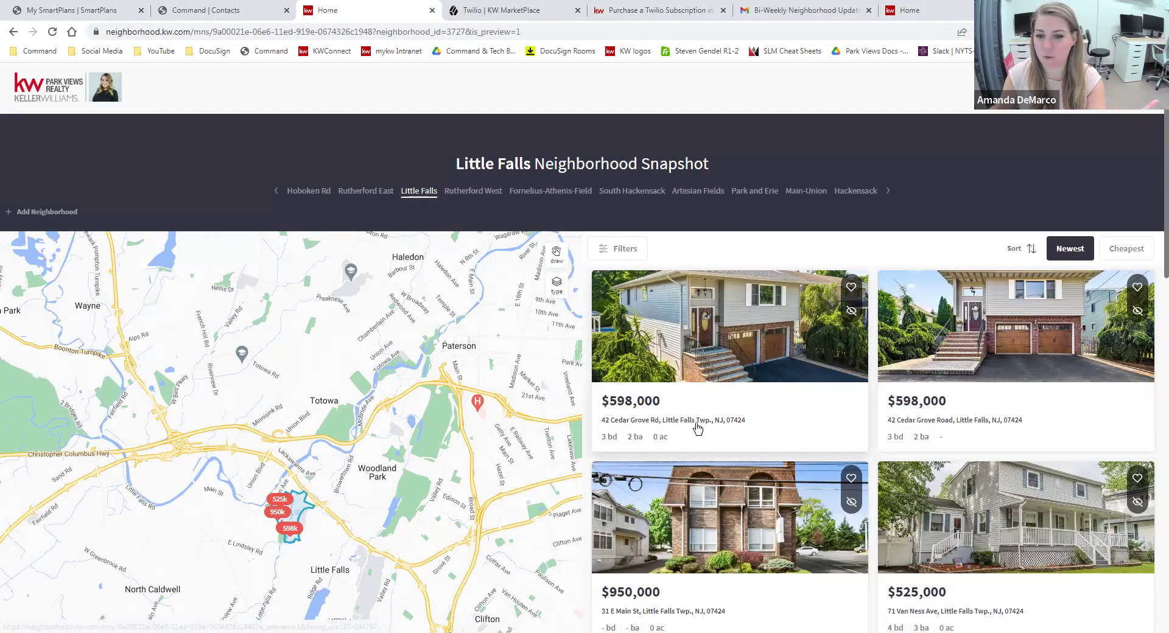
left_click(712, 193)
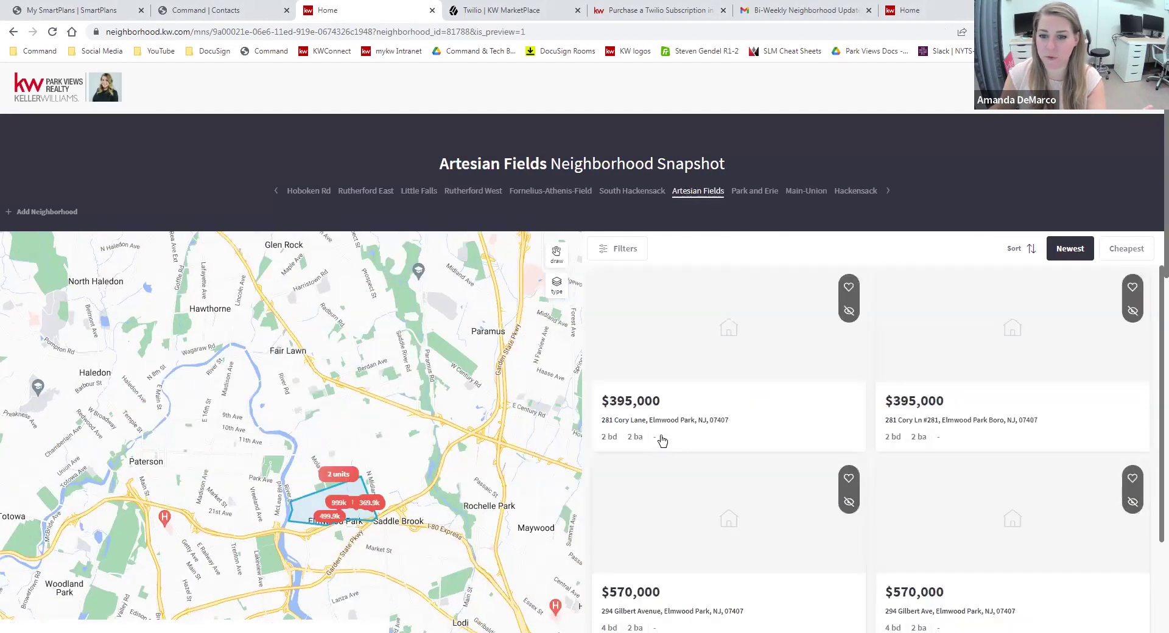
left_click(858, 191)
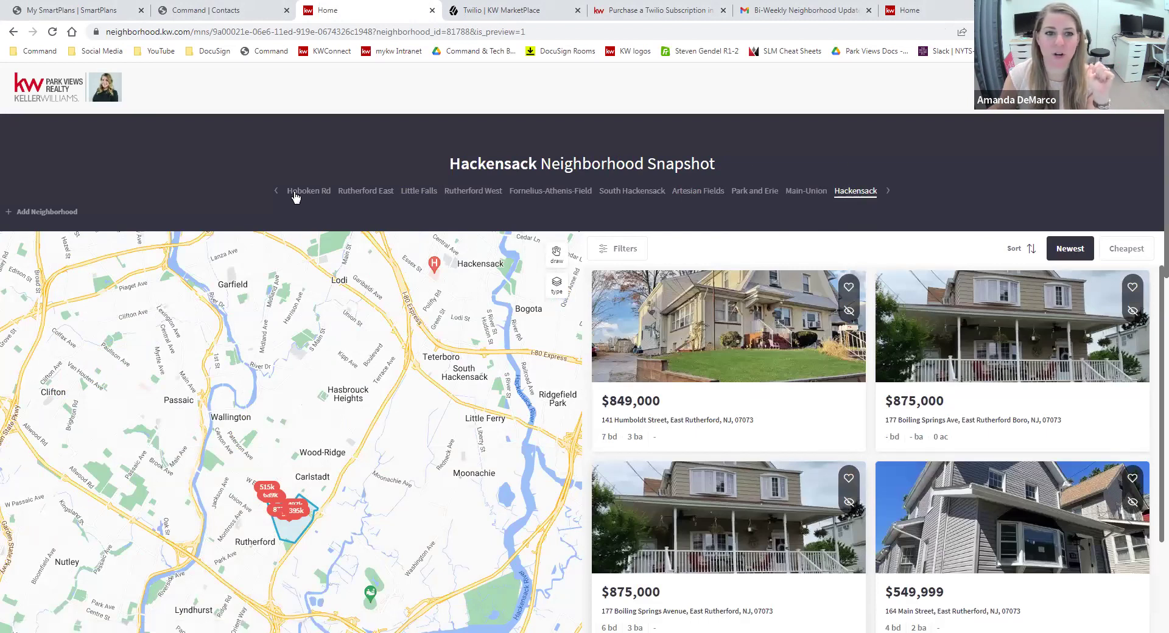
left_click(302, 193)
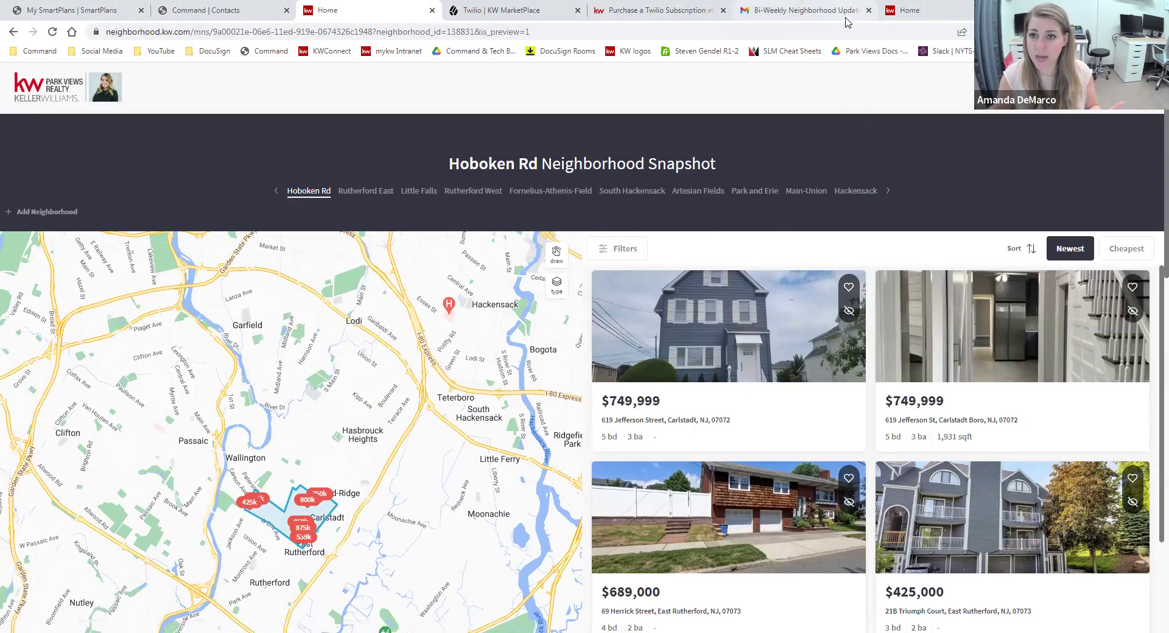
left_click(846, 13)
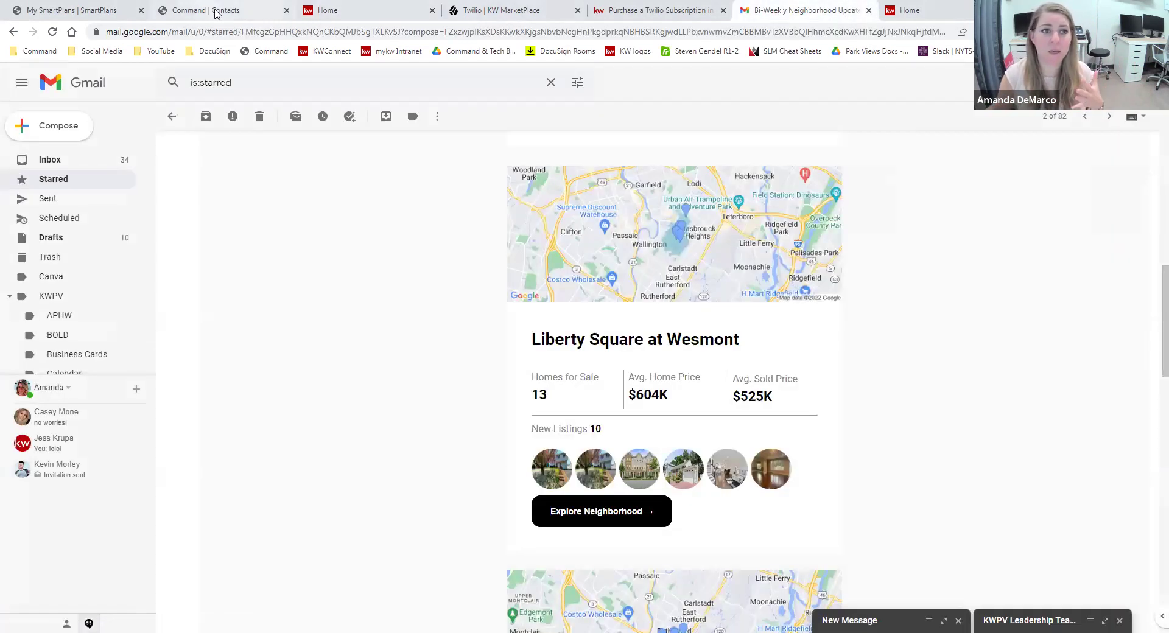
Step: Switch to the Command | Contacts browser tab showing the contact's record
left_click(210, 10)
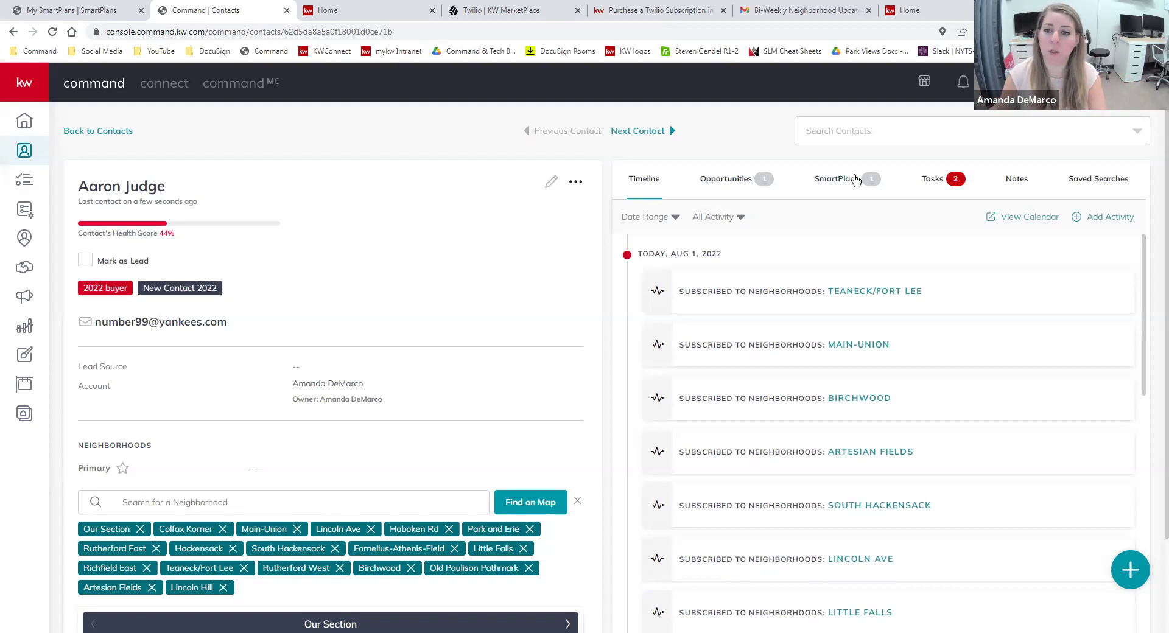
Step: Find My Bi-Weekly Neighborhood Nurture via 'neigh', cancel without adding it, then open My SmartPlans
left_click(856, 181)
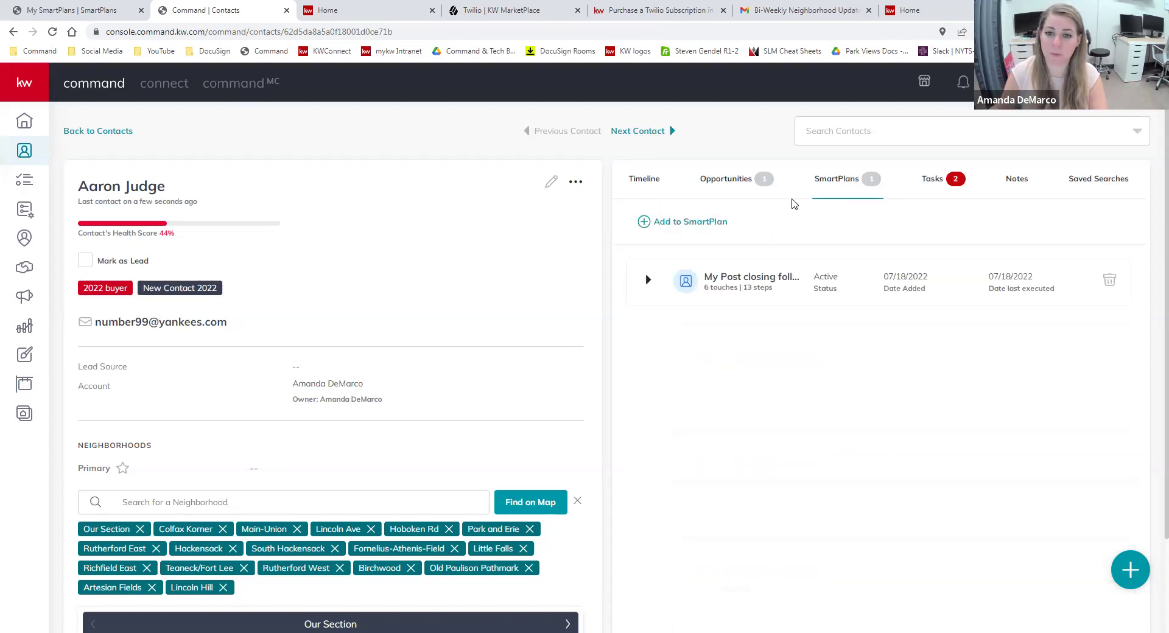
left_click(704, 225)
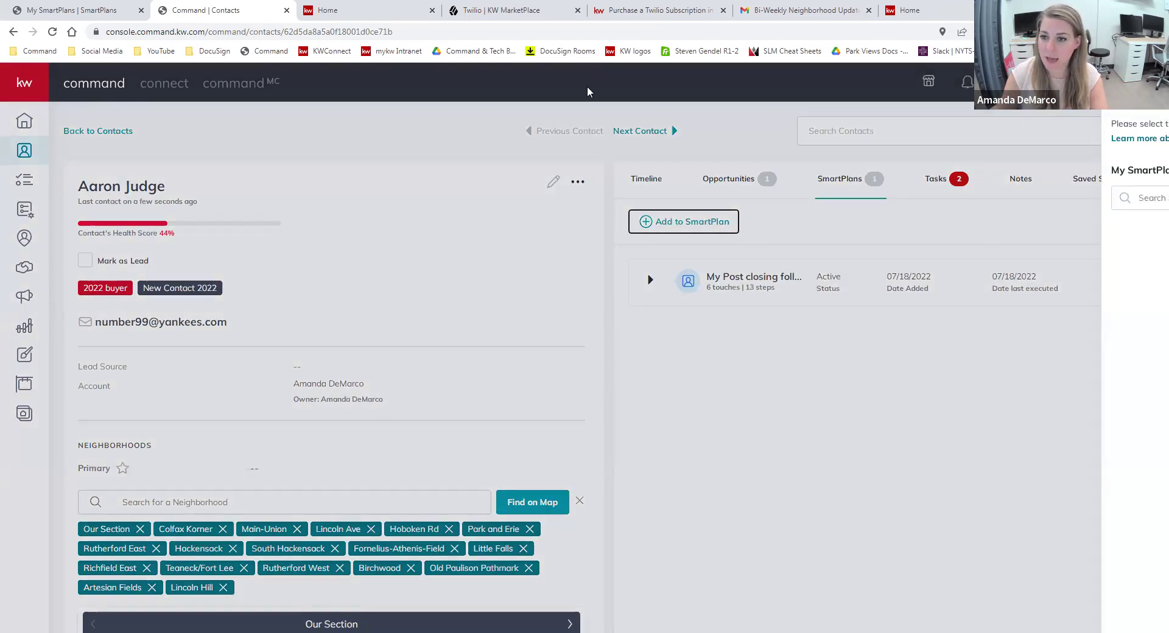
type("neigh")
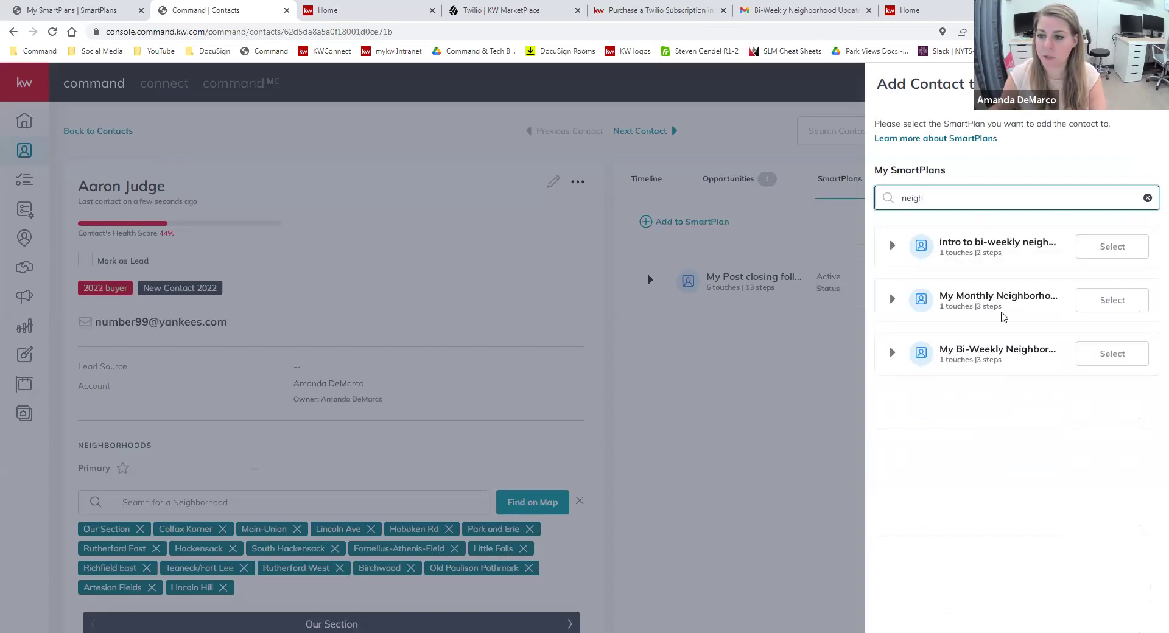
left_click(1129, 353)
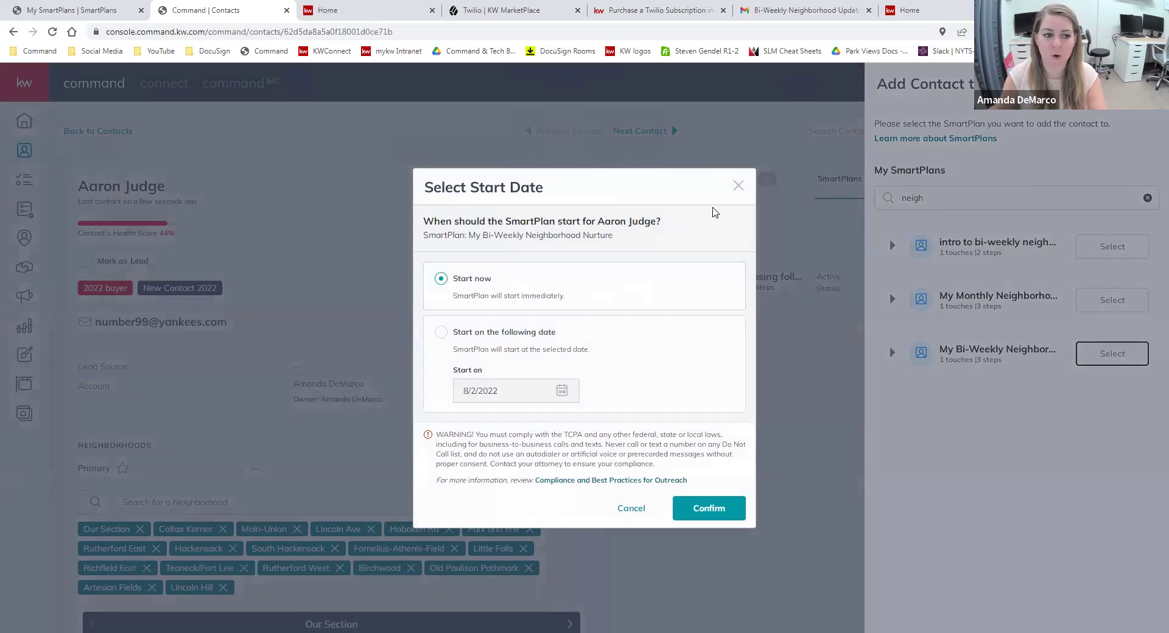
left_click(738, 185)
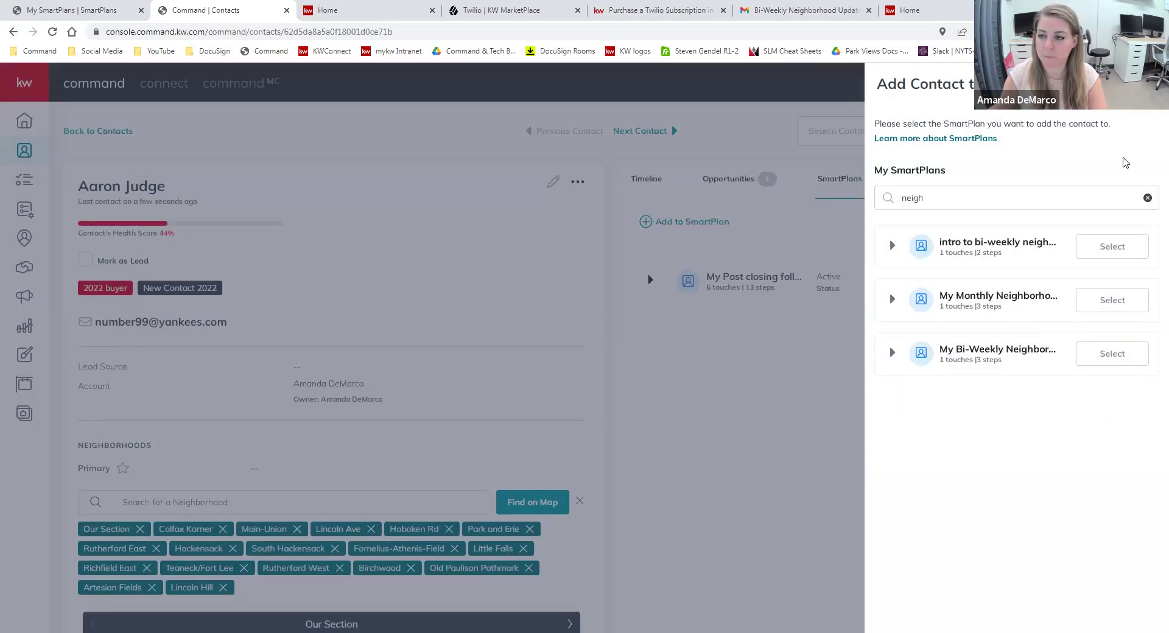
key("Escape")
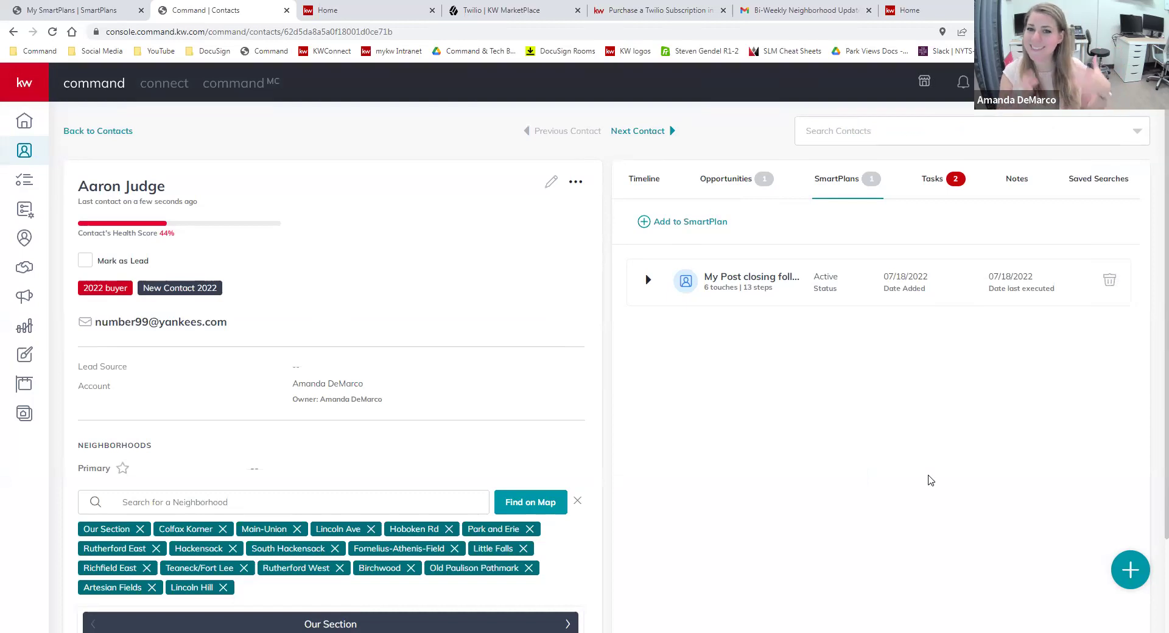
left_click(43, 9)
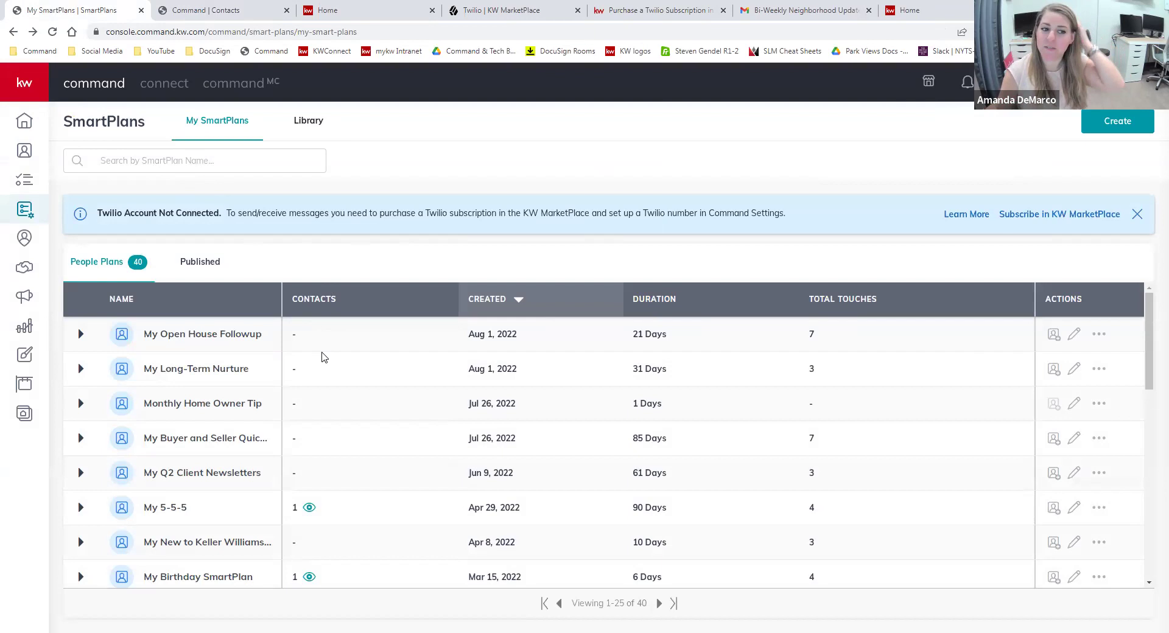
Step: Preview the design of the intro plan's 'hello from Amanda at KW' email
scroll(364, 463, "down", 1)
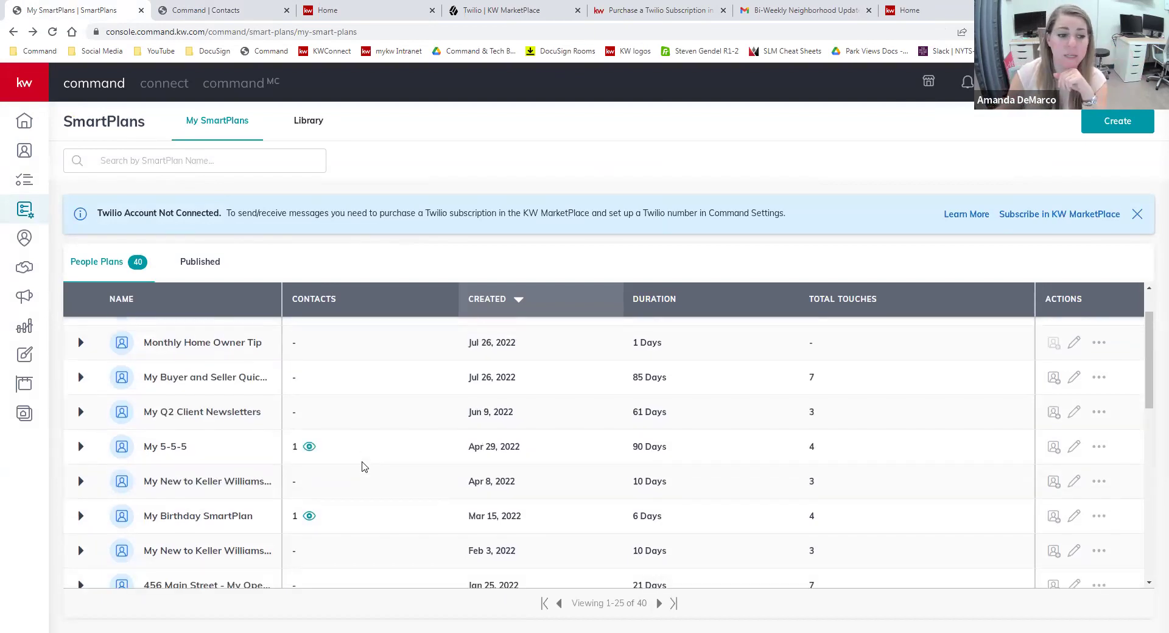
scroll(364, 467, "down", 4)
scroll(361, 468, "down", 2)
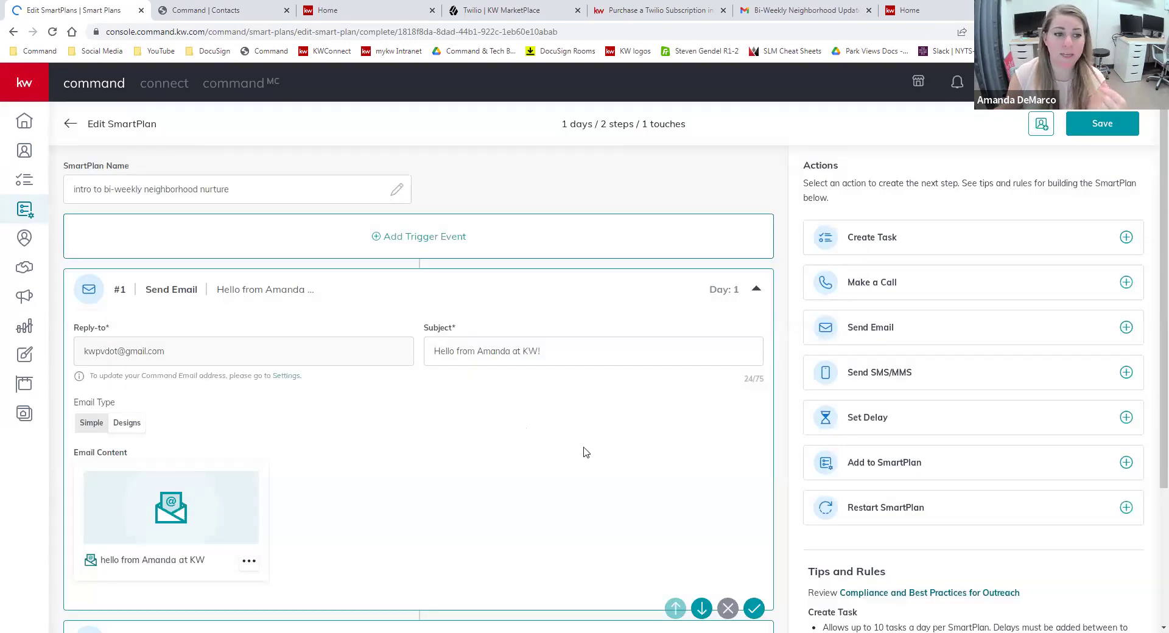
scroll(627, 449, "down", 1)
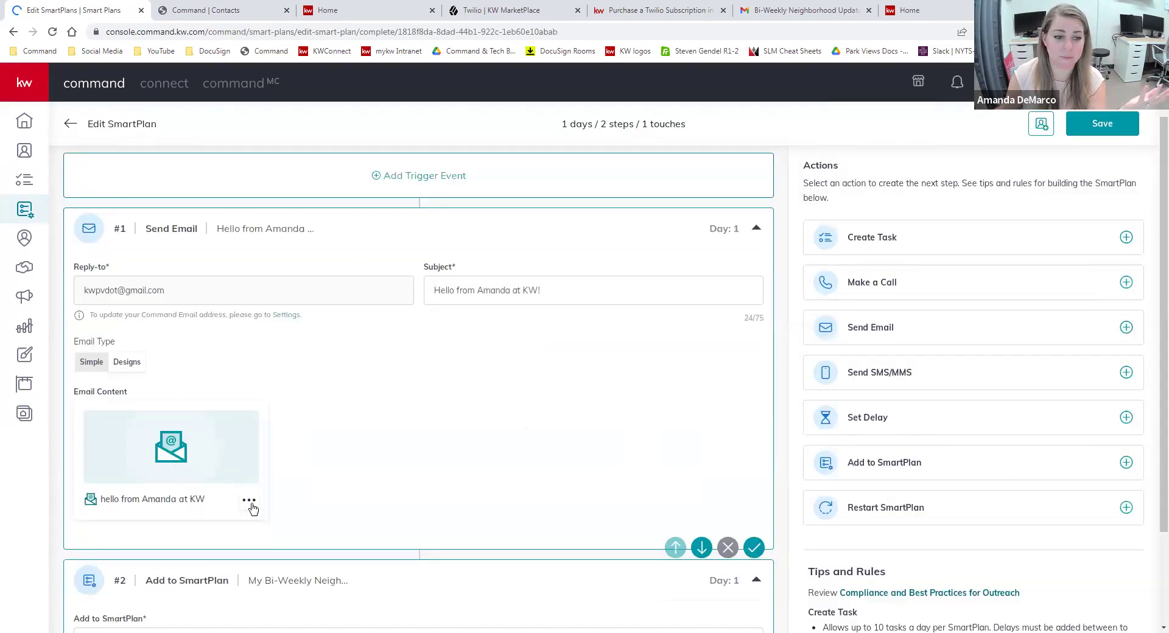
left_click(249, 501)
left_click(225, 556)
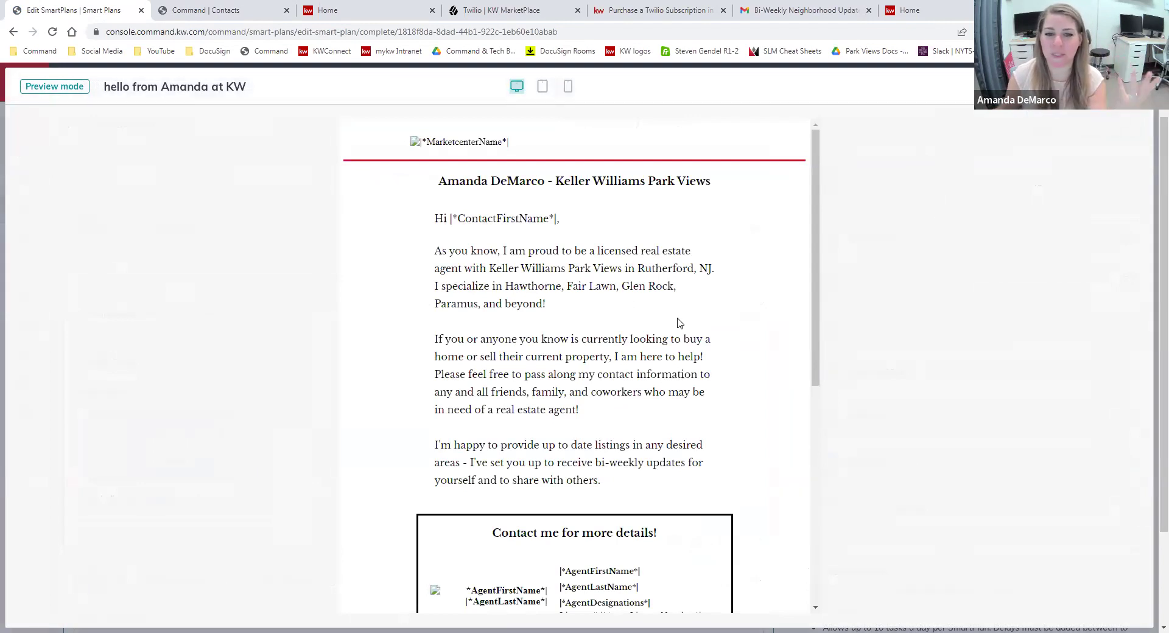
Step: Read the email preview down to its contact details and market center footer, then close it
scroll(690, 373, "down", 2)
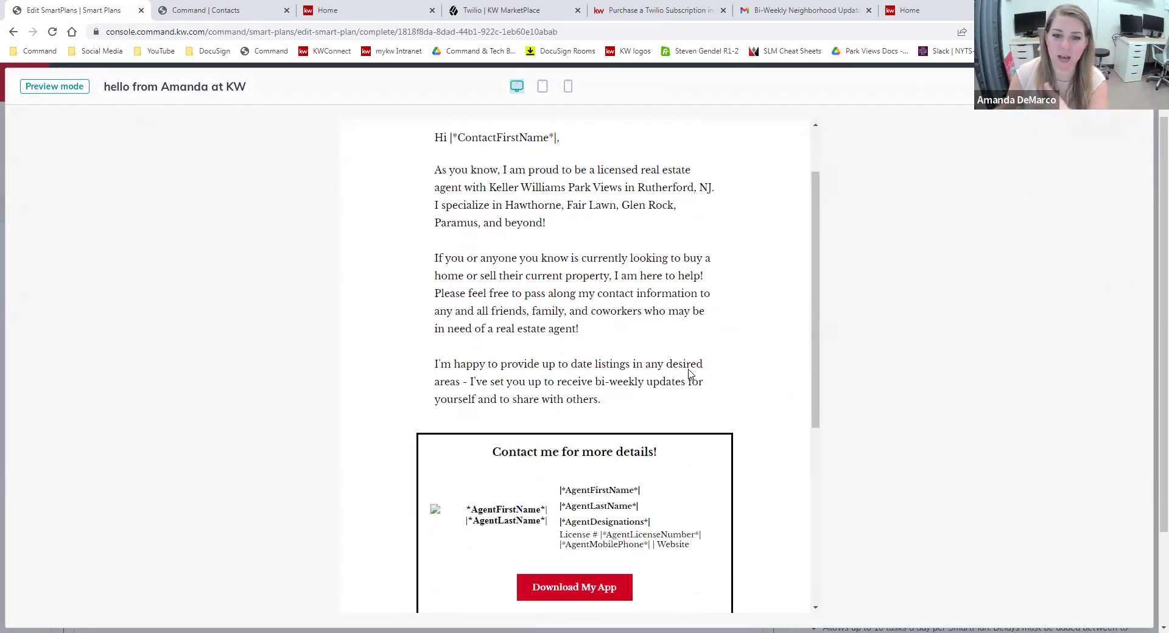
scroll(690, 373, "down", 1)
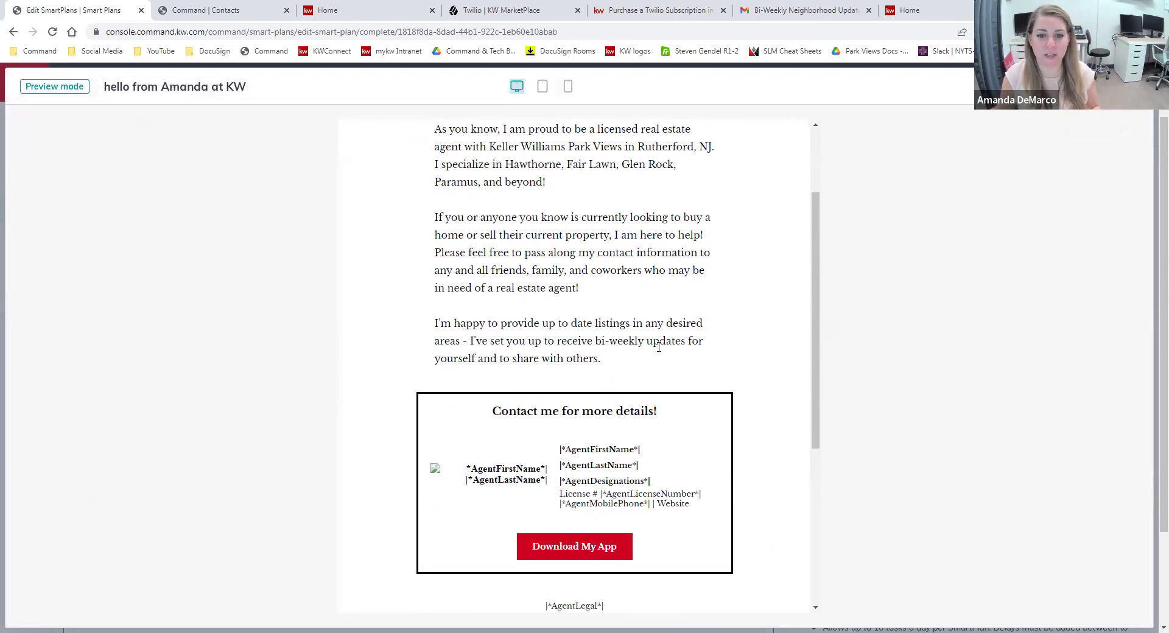
scroll(658, 347, "down", 1)
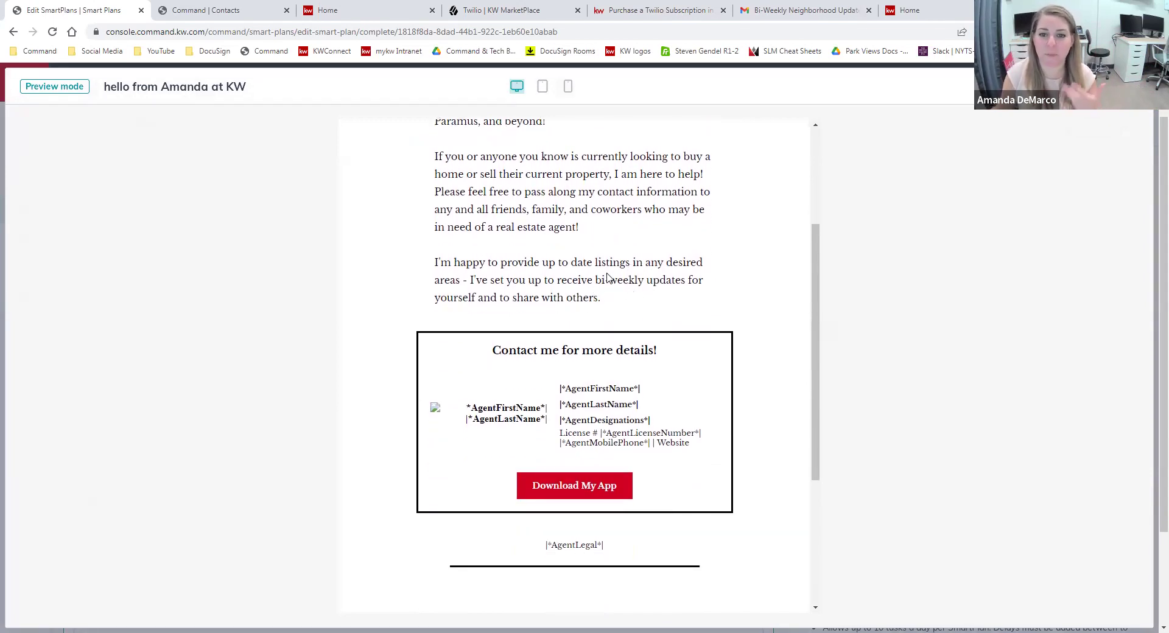
scroll(533, 313, "down", 2)
scroll(741, 460, "up", 5)
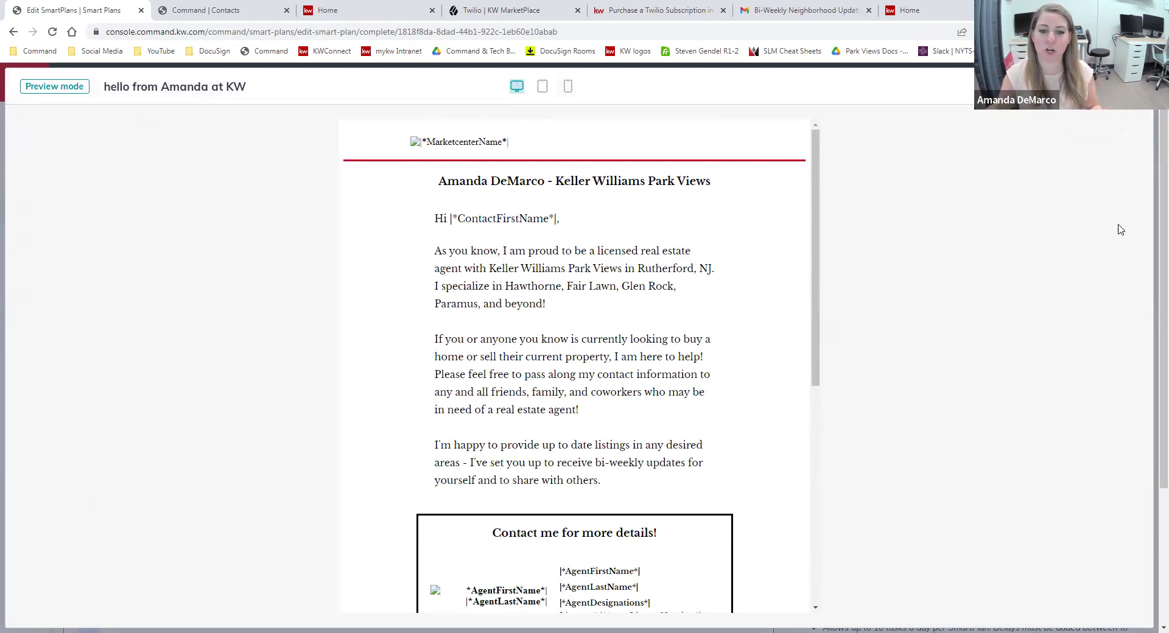
scroll(568, 442, "down", 4)
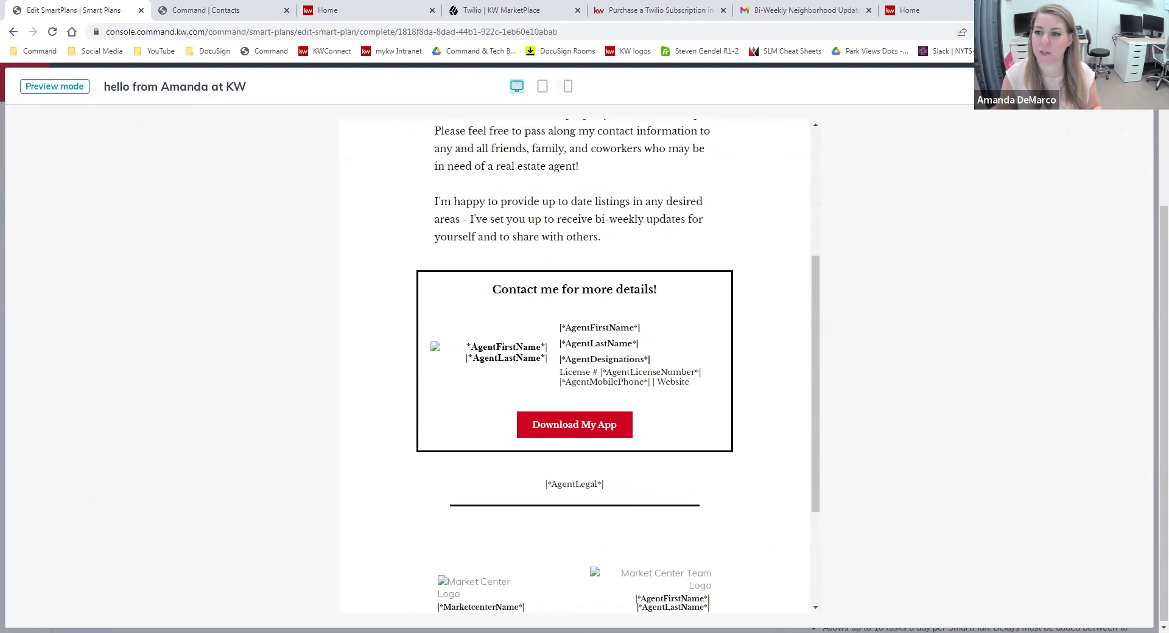
left_click(897, 399)
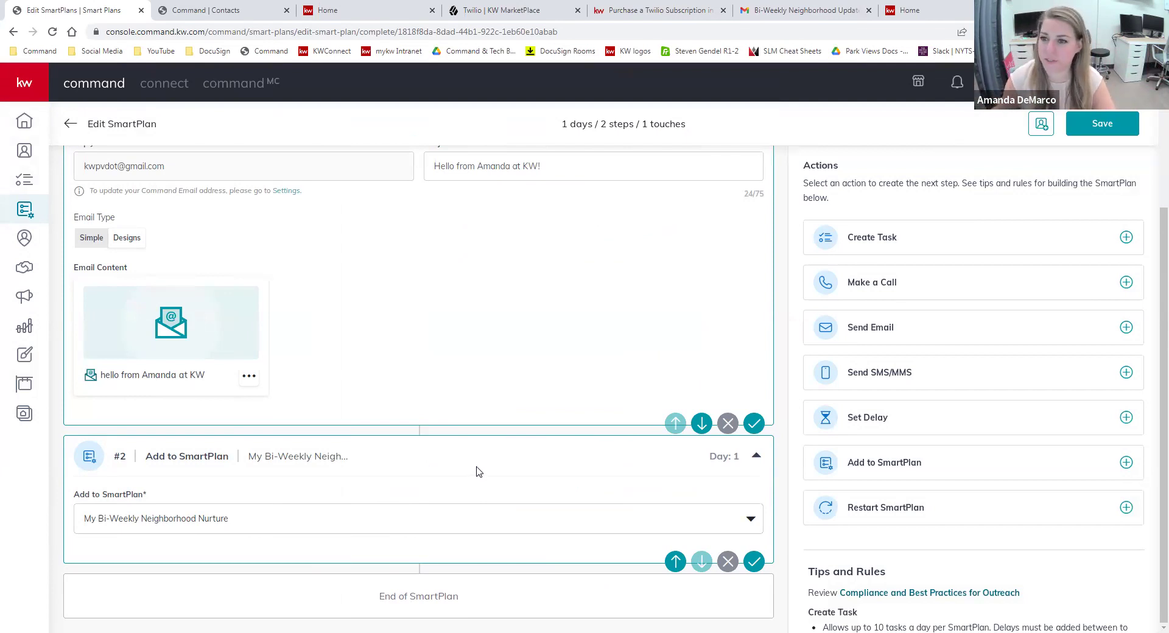
Step: Scroll the Edit SmartPlan page past the greeting email and My Bi-Weekly Neighborhood Nurture steps
scroll(478, 472, "up", 2)
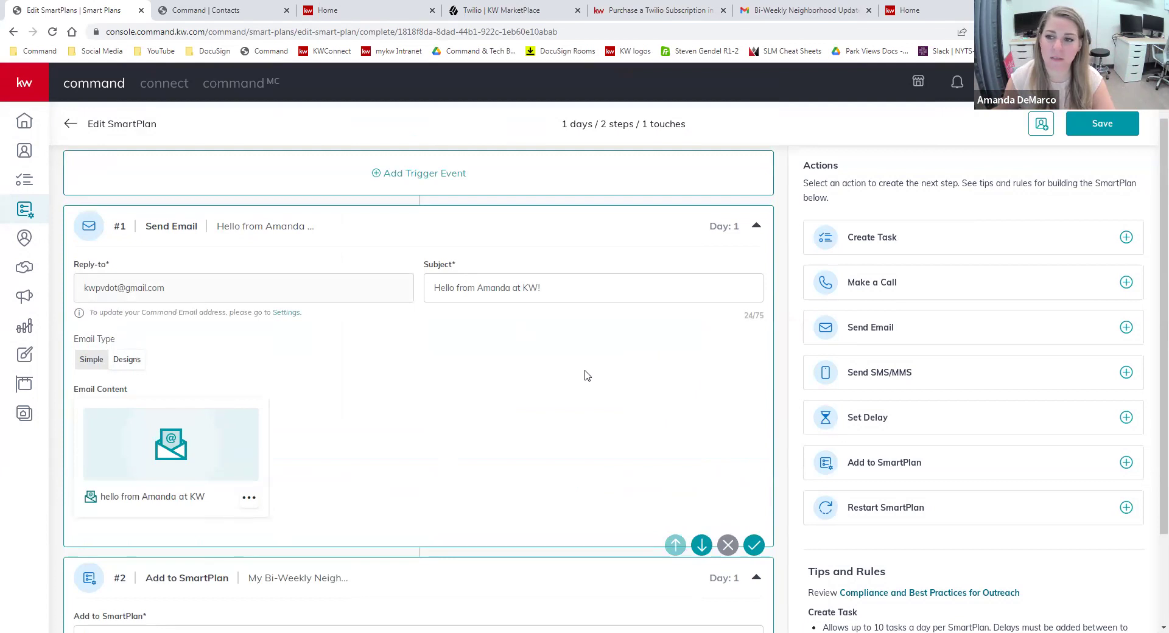
scroll(584, 375, "down", 1)
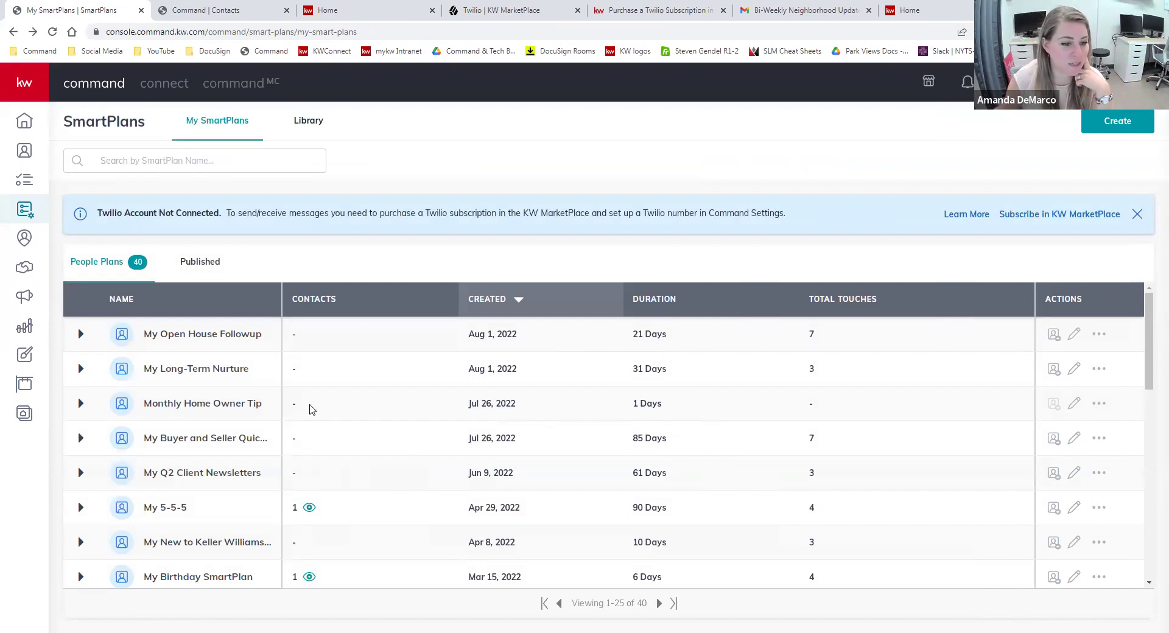
scroll(330, 393, "down", 3)
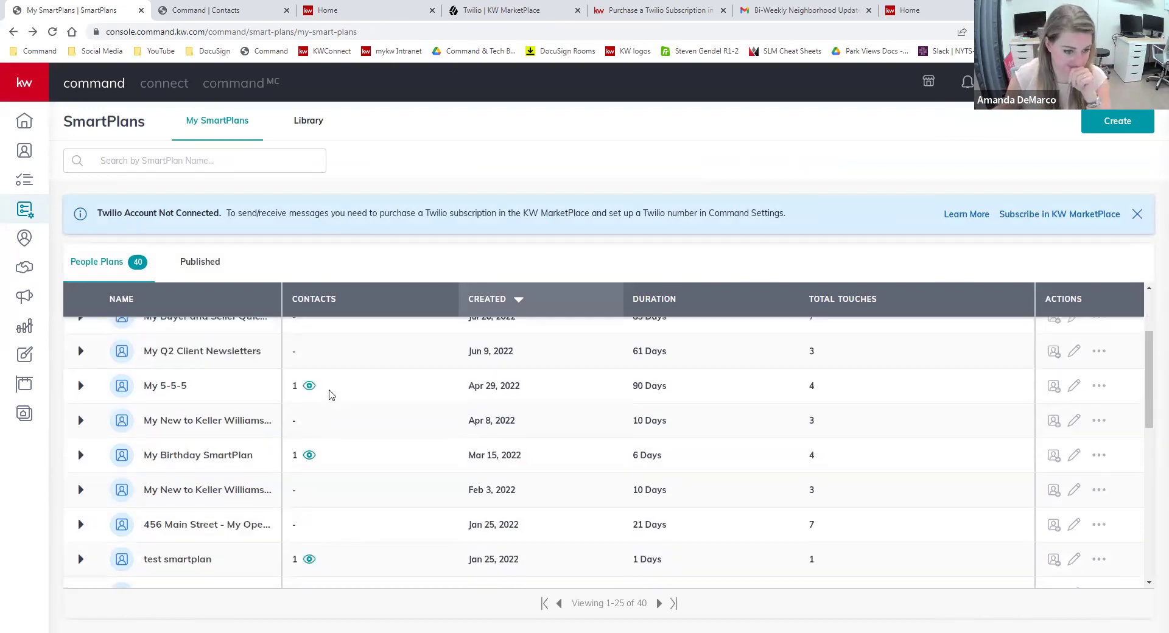
scroll(365, 405, "down", 1)
scroll(388, 414, "down", 1)
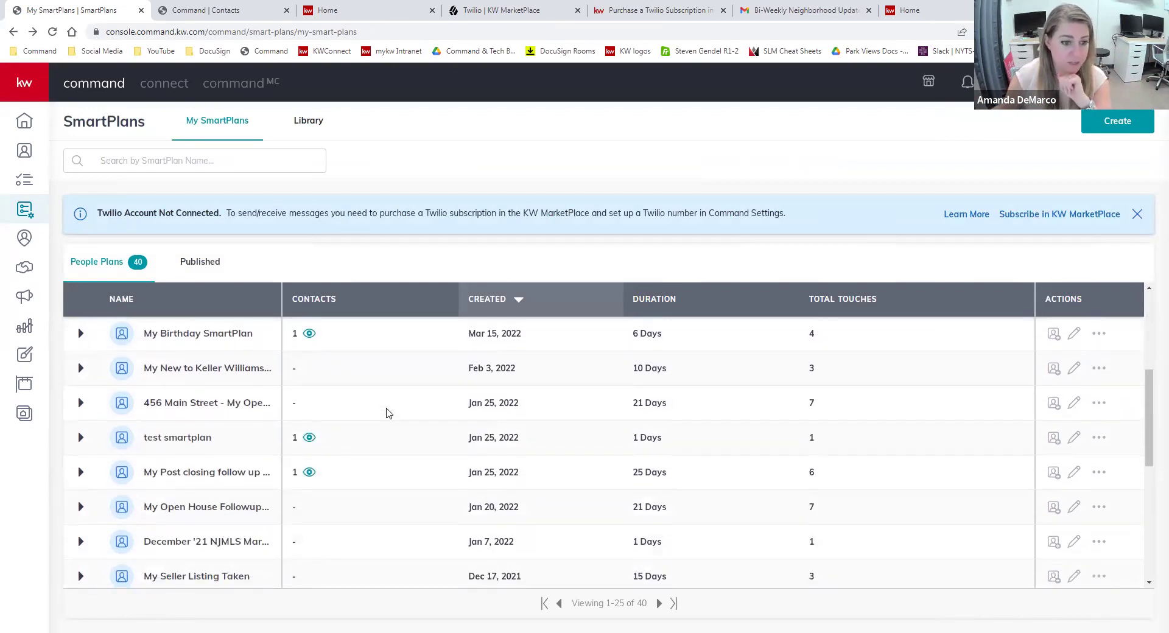
scroll(390, 415, "down", 1)
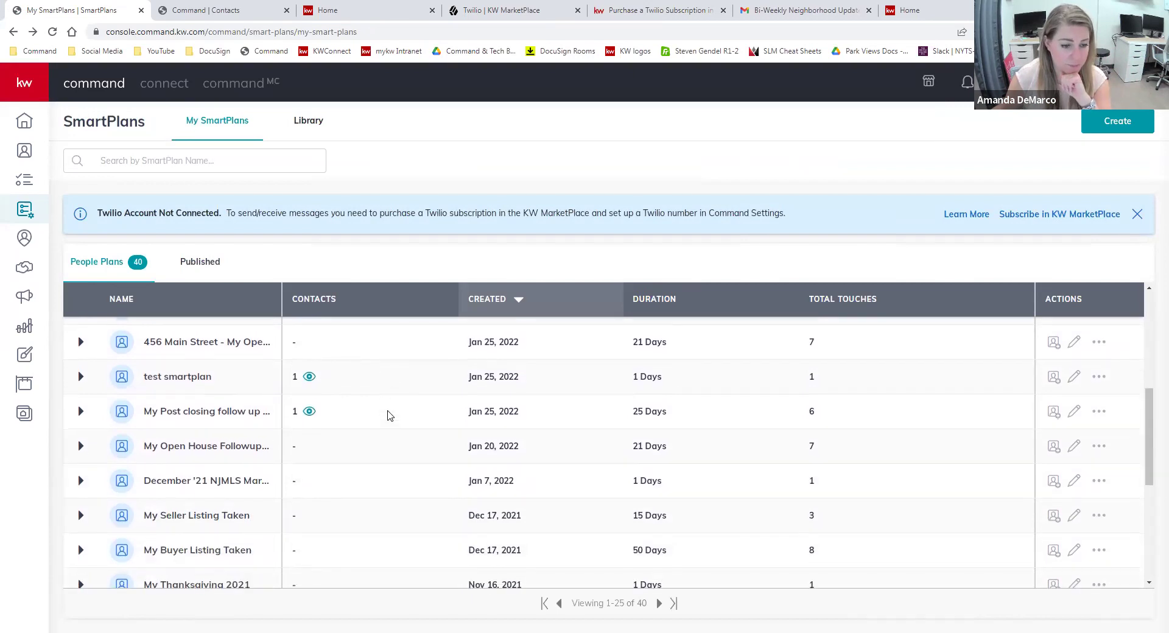
scroll(390, 415, "down", 3)
scroll(390, 416, "down", 2)
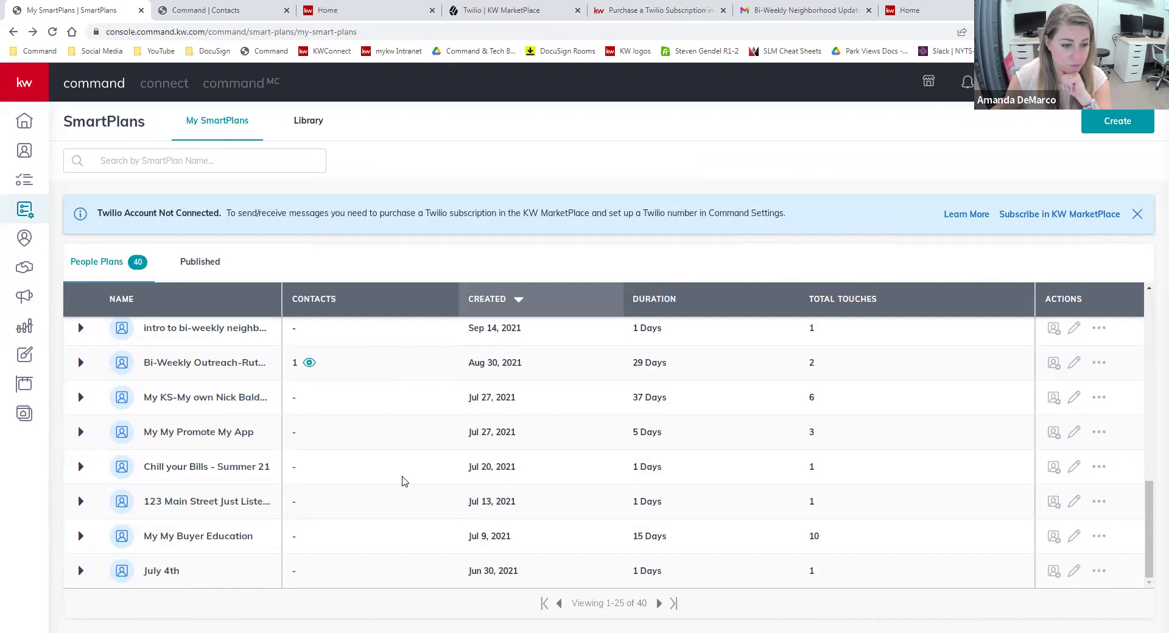
left_click(659, 603)
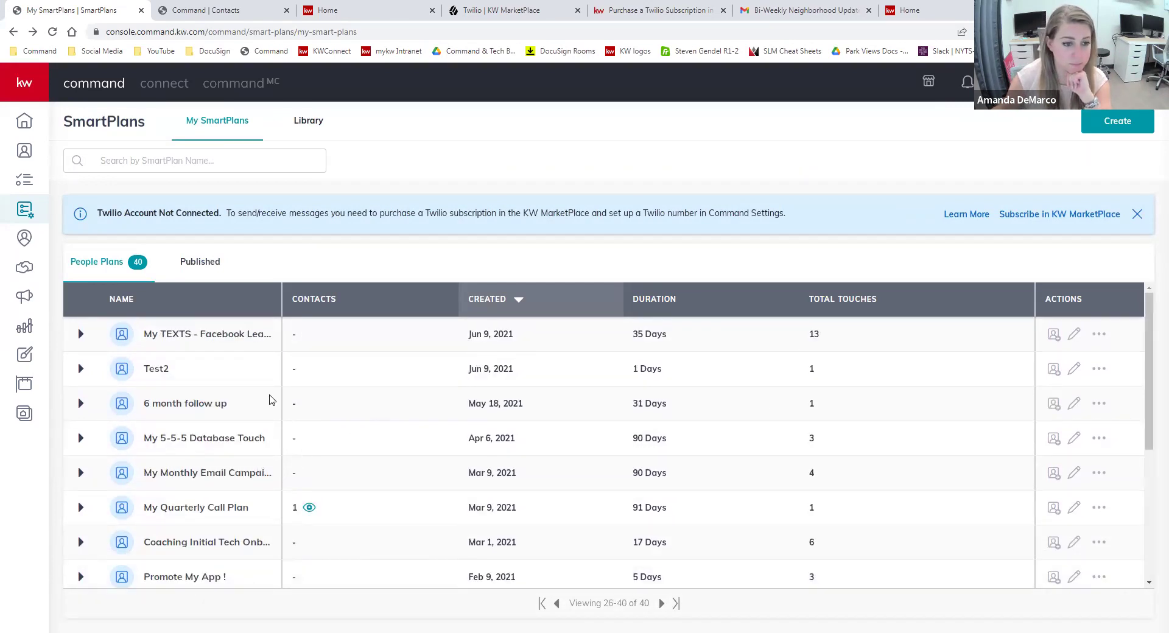
scroll(271, 402, "down", 2)
scroll(272, 402, "down", 2)
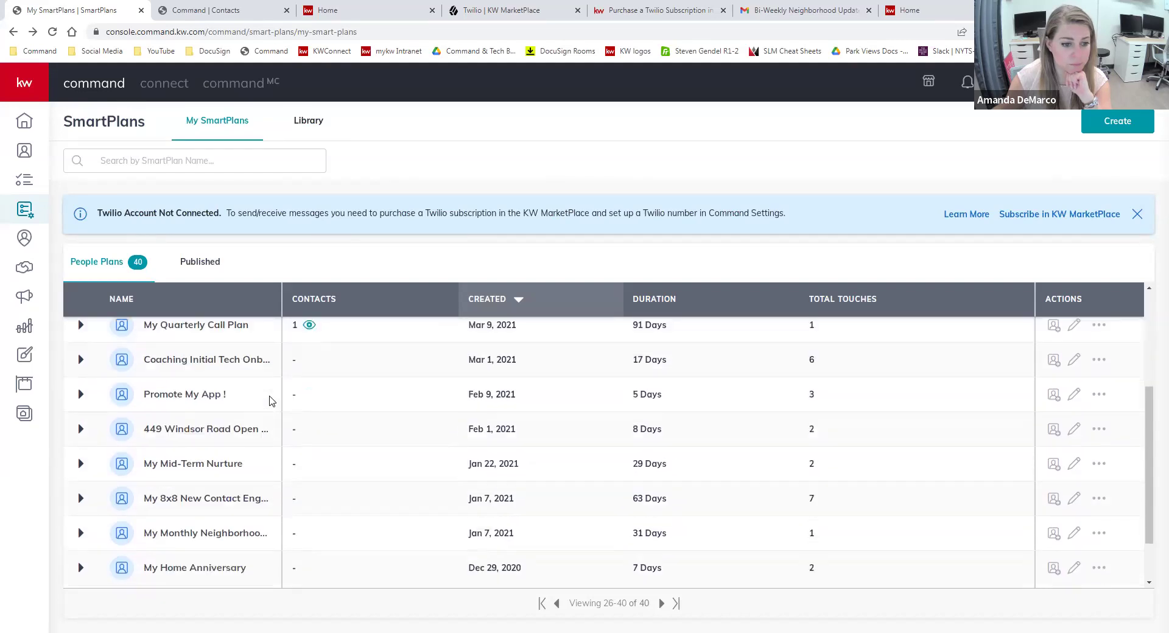
scroll(278, 432, "up", 3)
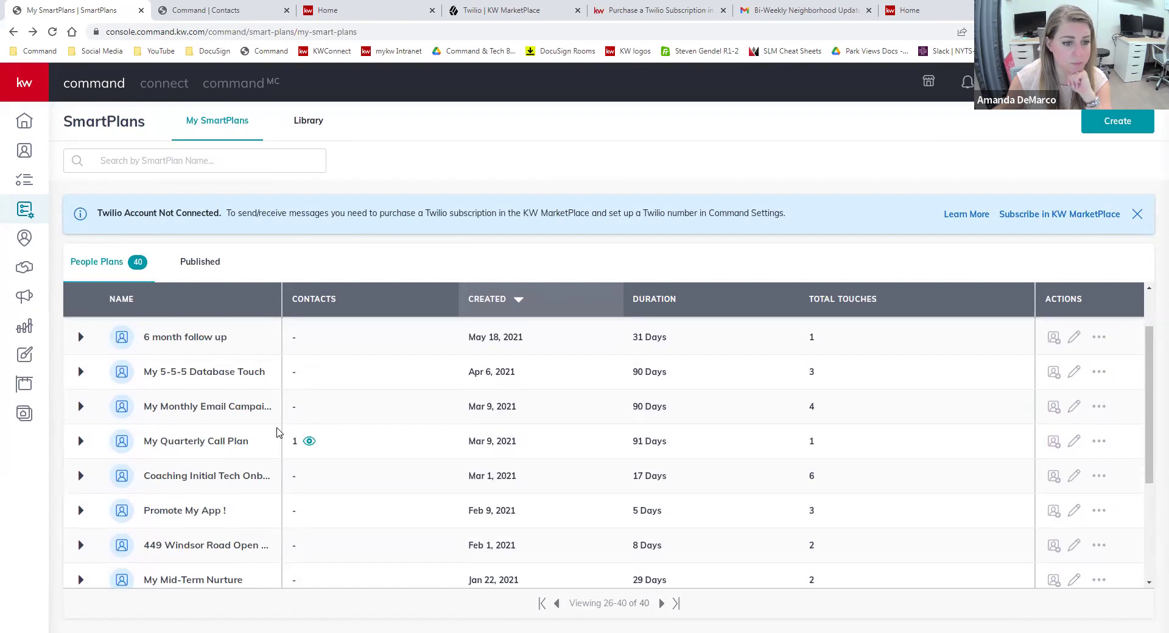
scroll(277, 431, "up", 1)
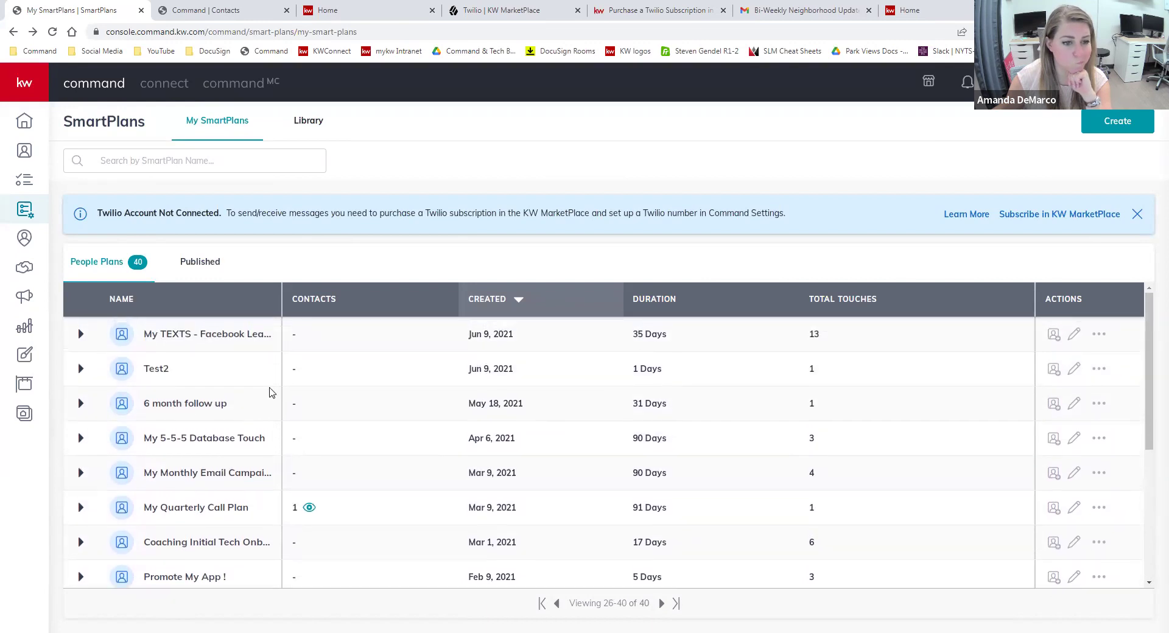
left_click(556, 605)
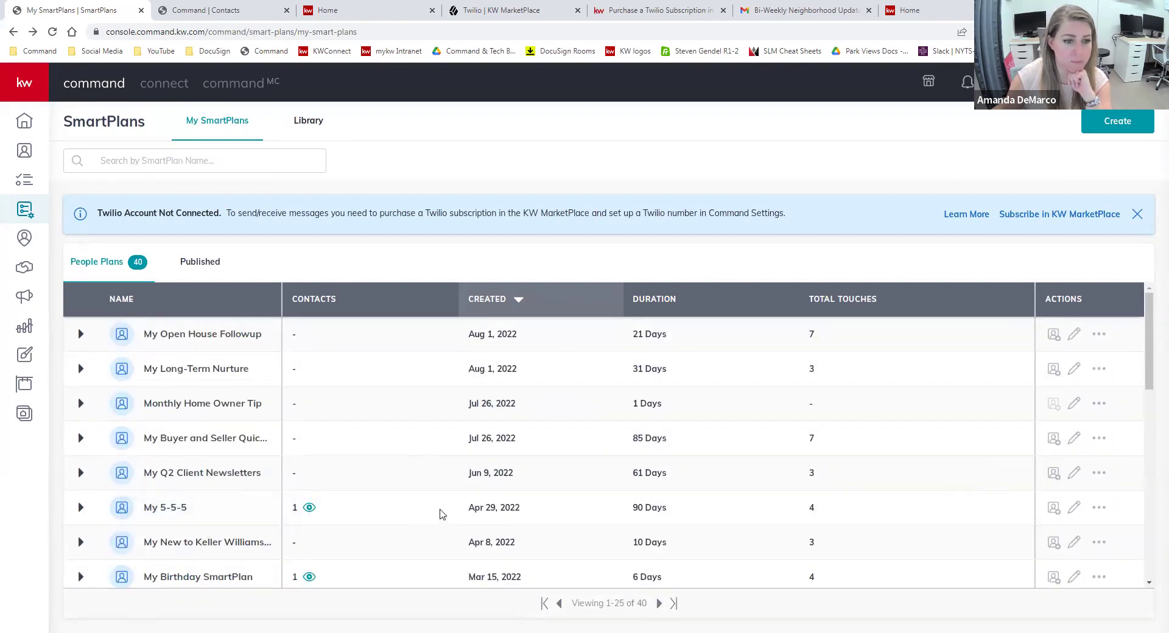
scroll(443, 514, "down", 8)
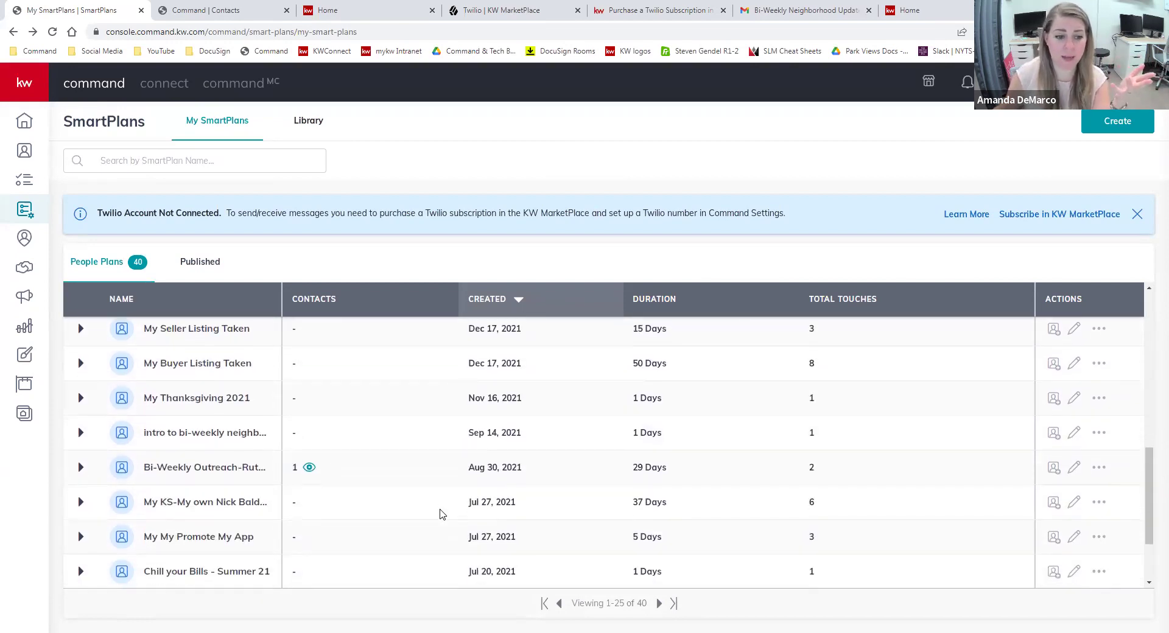
scroll(443, 515, "down", 2)
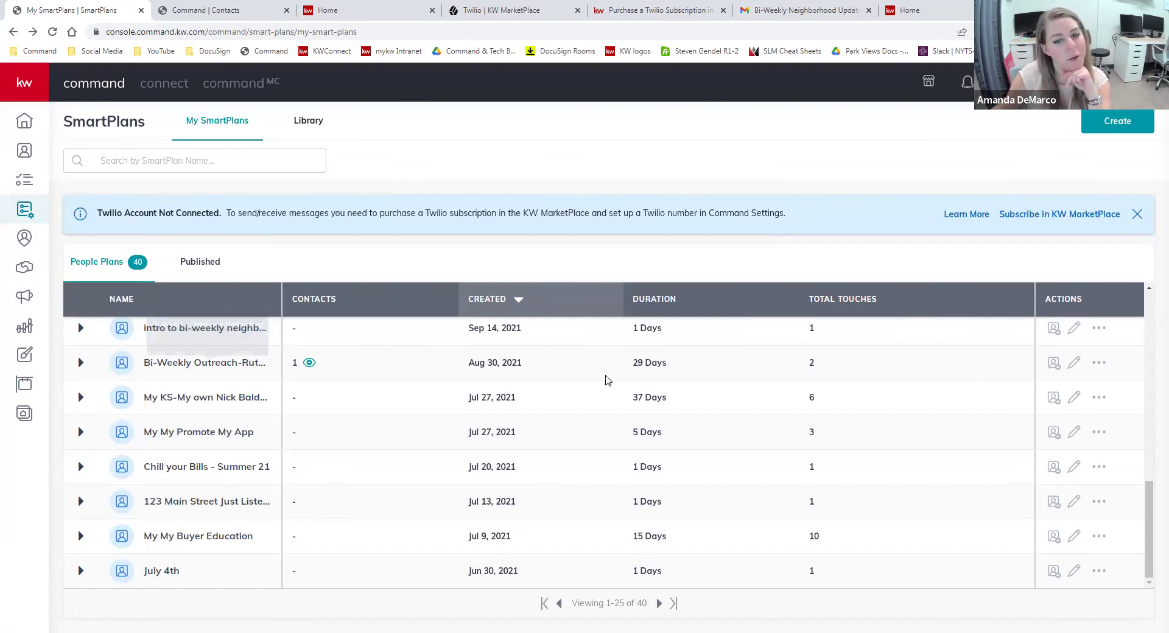
Step: Open Bi-Weekly Outreach-Rutherford, scroll its five steps, and show the Rutherford email design's options
left_click(921, 422)
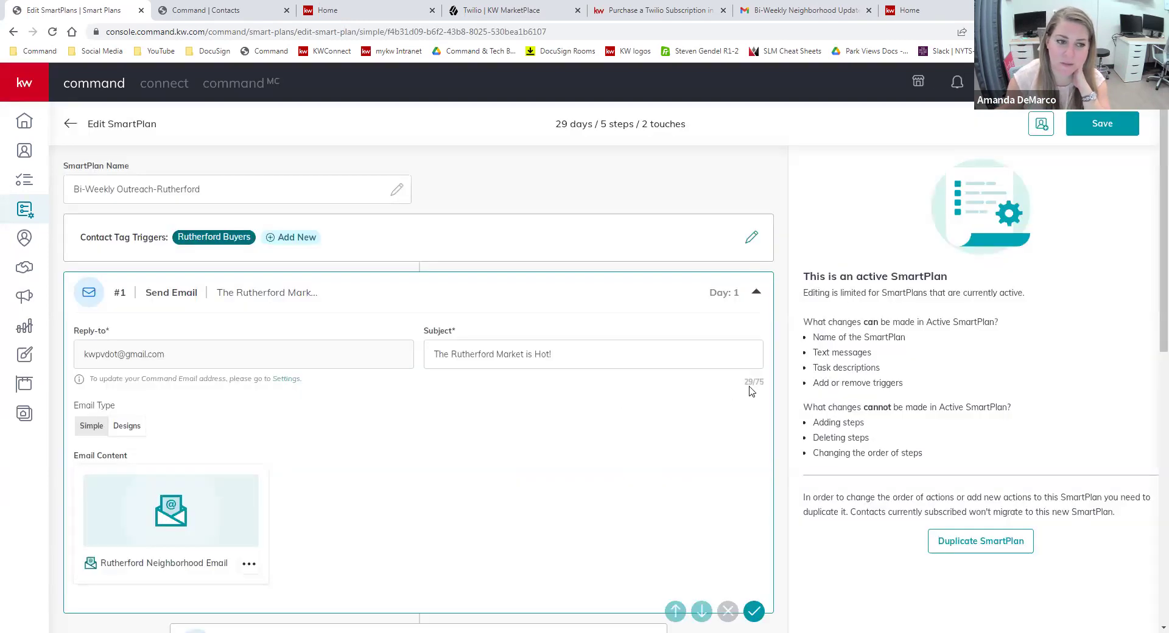
scroll(562, 362, "down", 2)
scroll(308, 410, "down", 6)
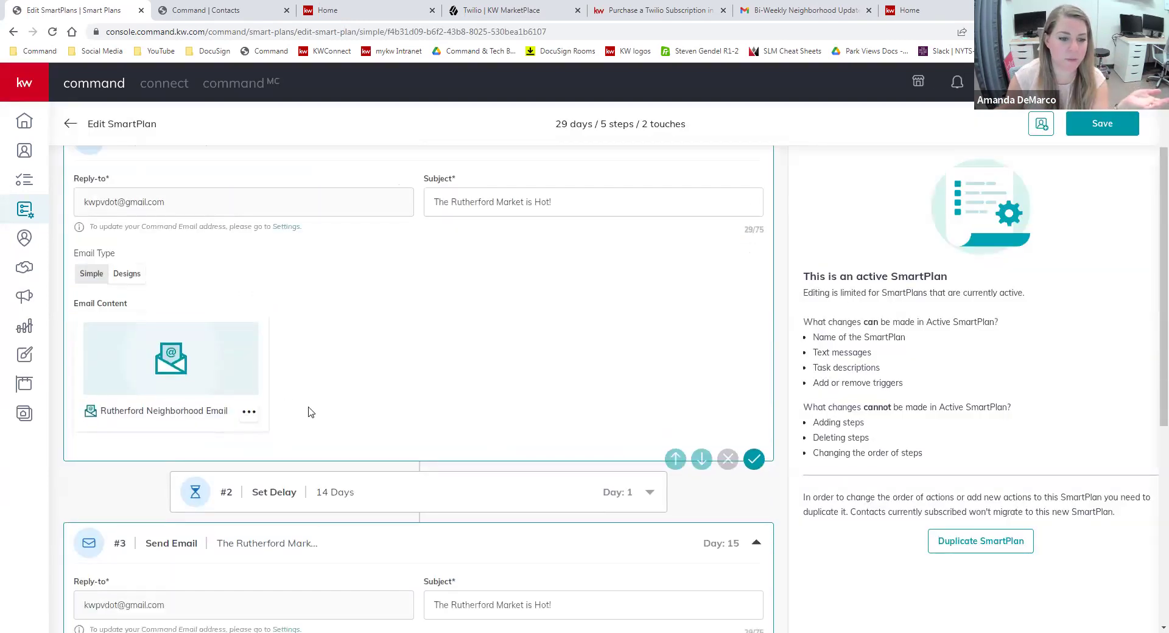
scroll(594, 469, "down", 1)
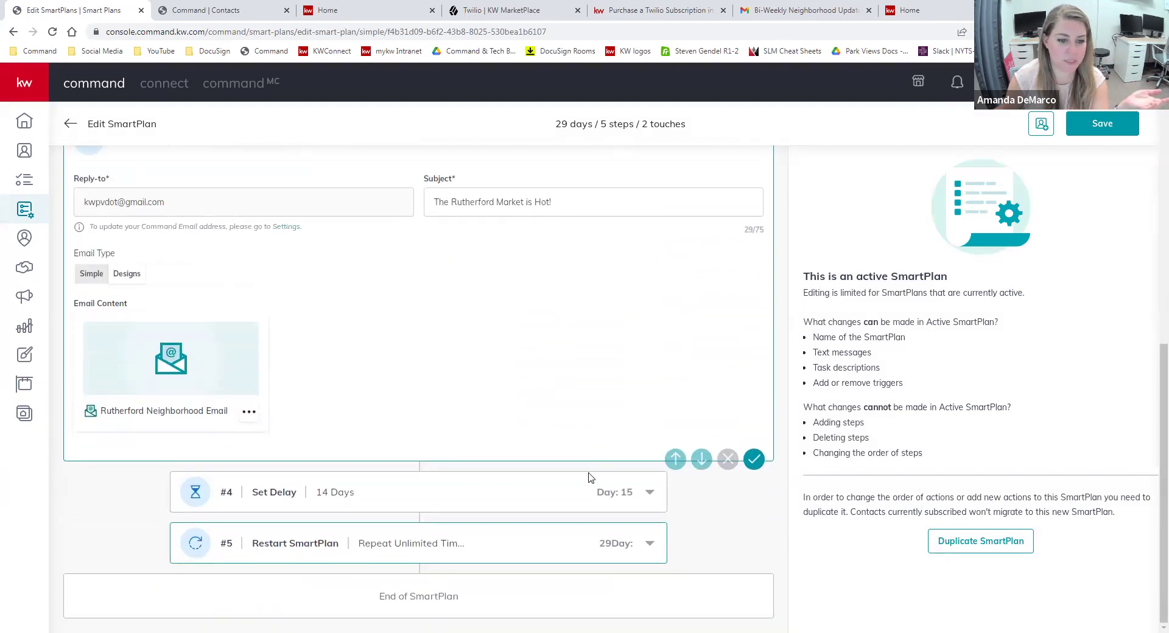
scroll(585, 475, "up", 8)
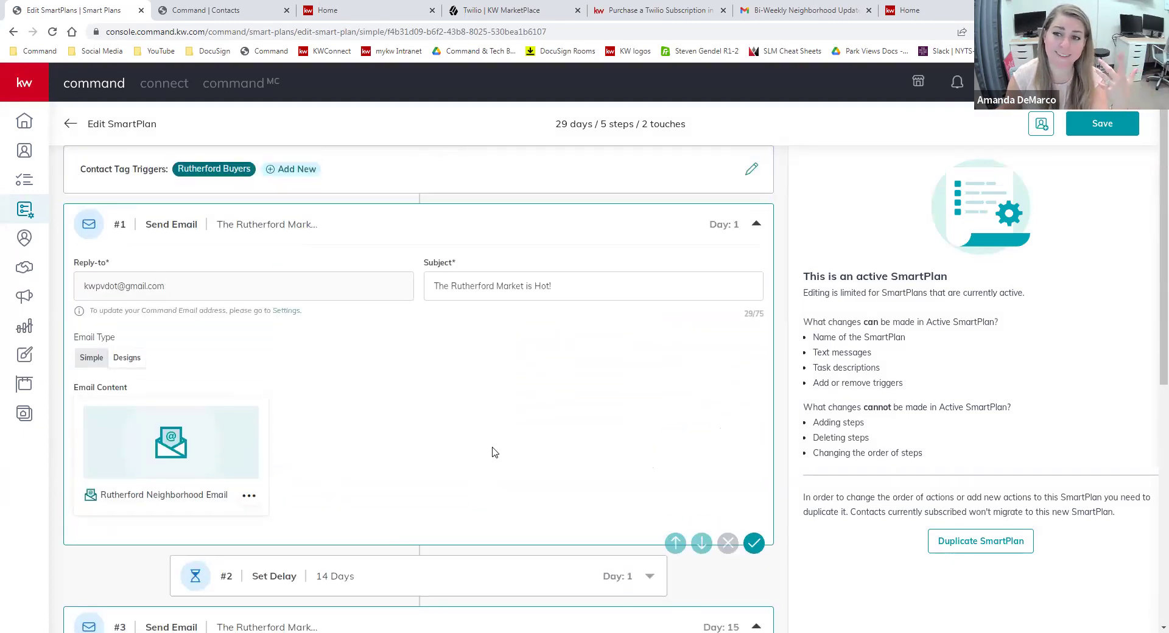
left_click(251, 498)
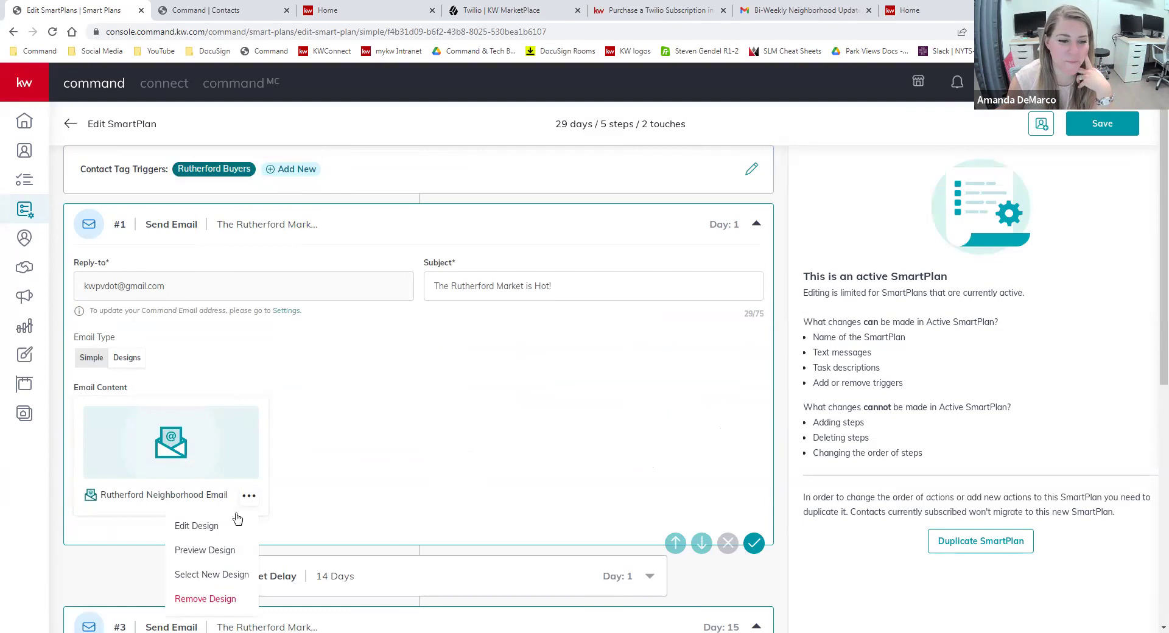
left_click(221, 552)
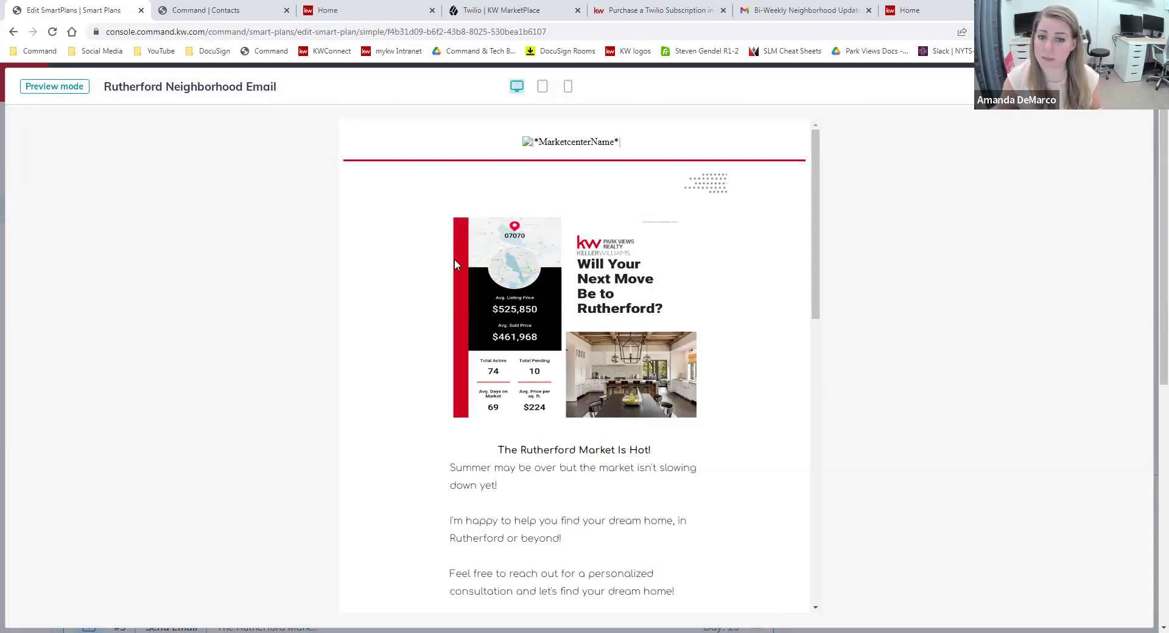
scroll(686, 362, "down", 1)
scroll(686, 363, "down", 2)
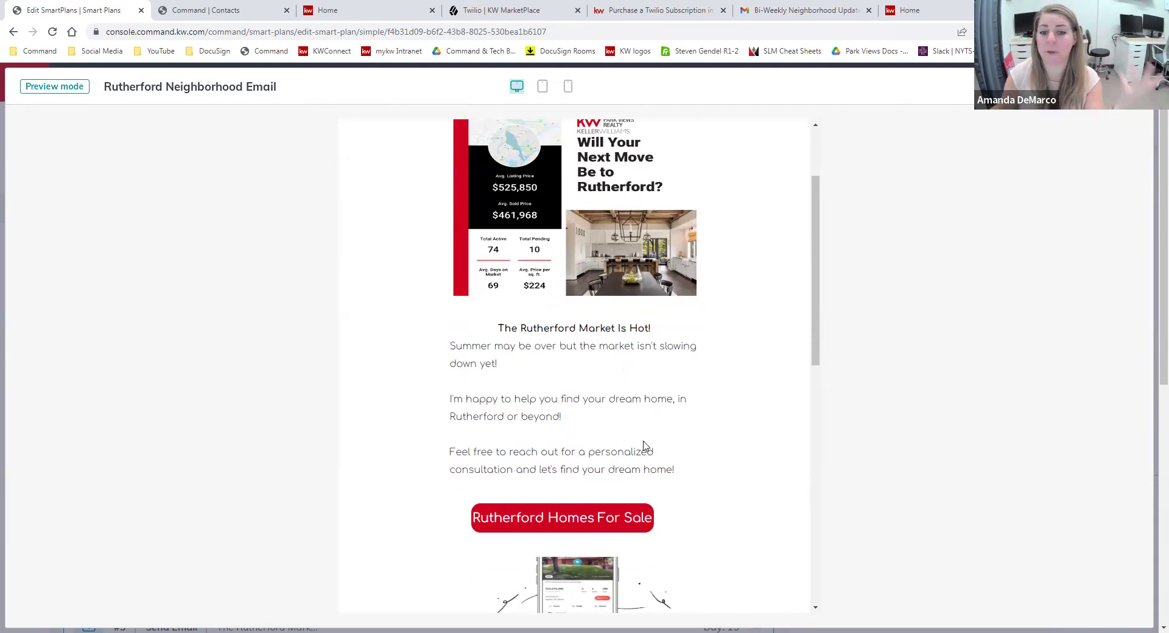
scroll(739, 535, "down", 2)
scroll(774, 536, "up", 4)
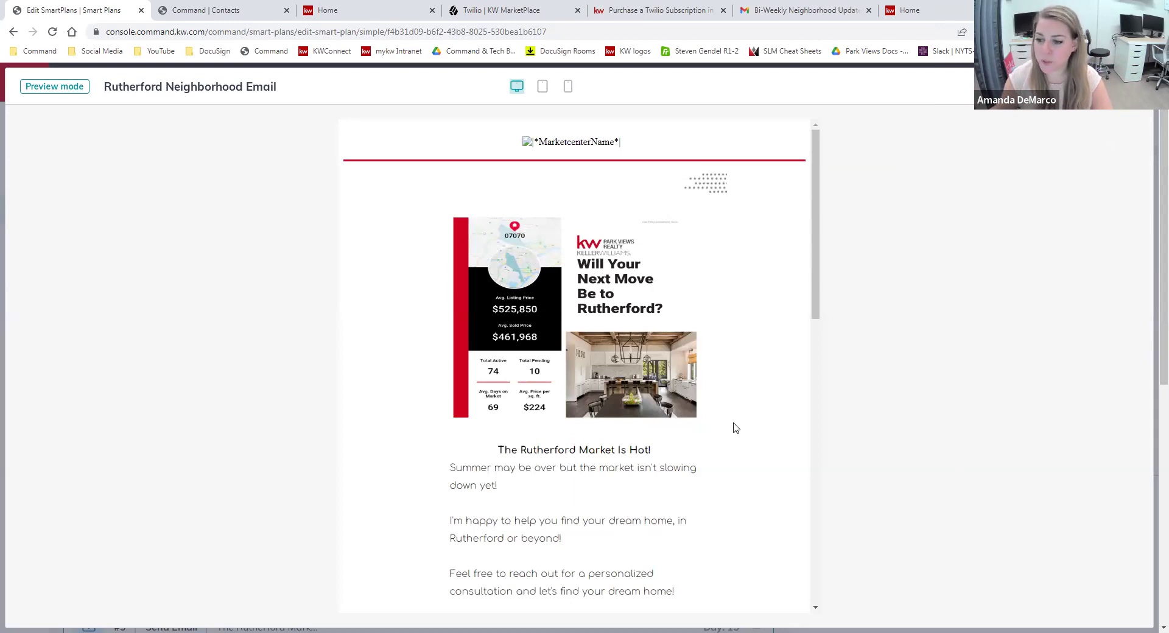
key("Escape")
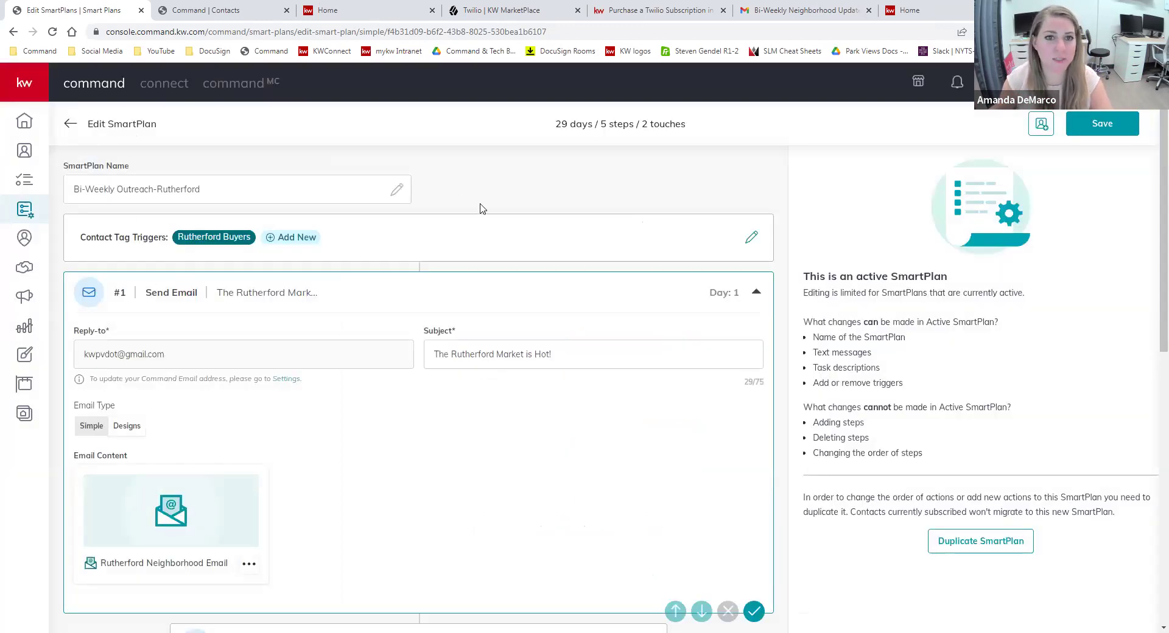
Step: Return to My SmartPlans and search the SmartPlan Library for 'welcome'
key("alt+Left")
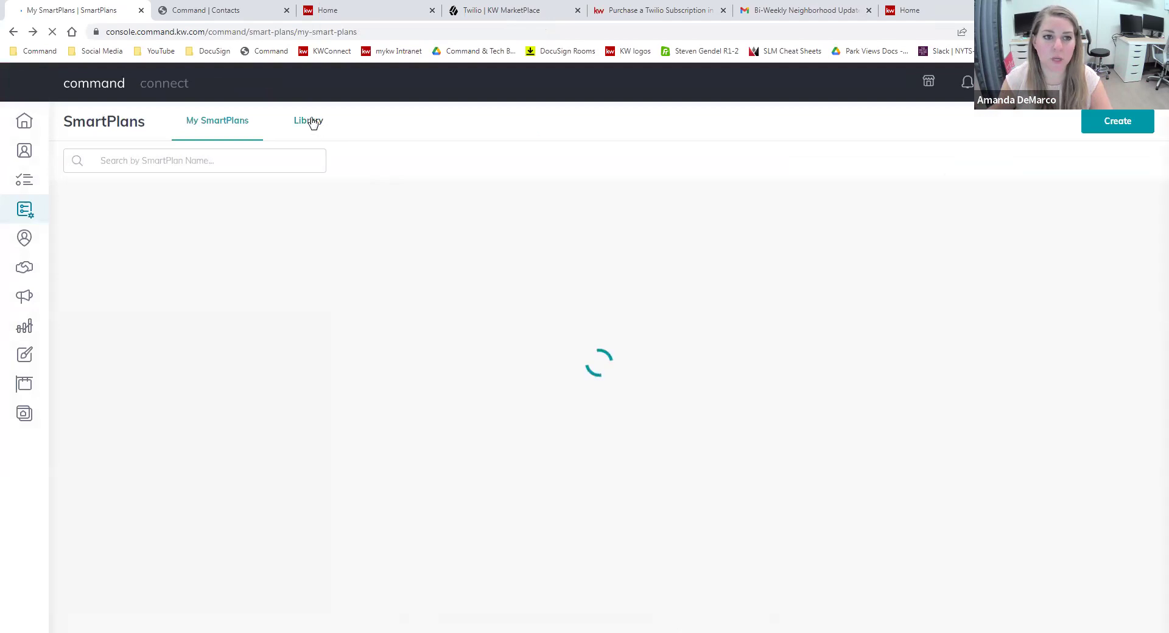
left_click(312, 122)
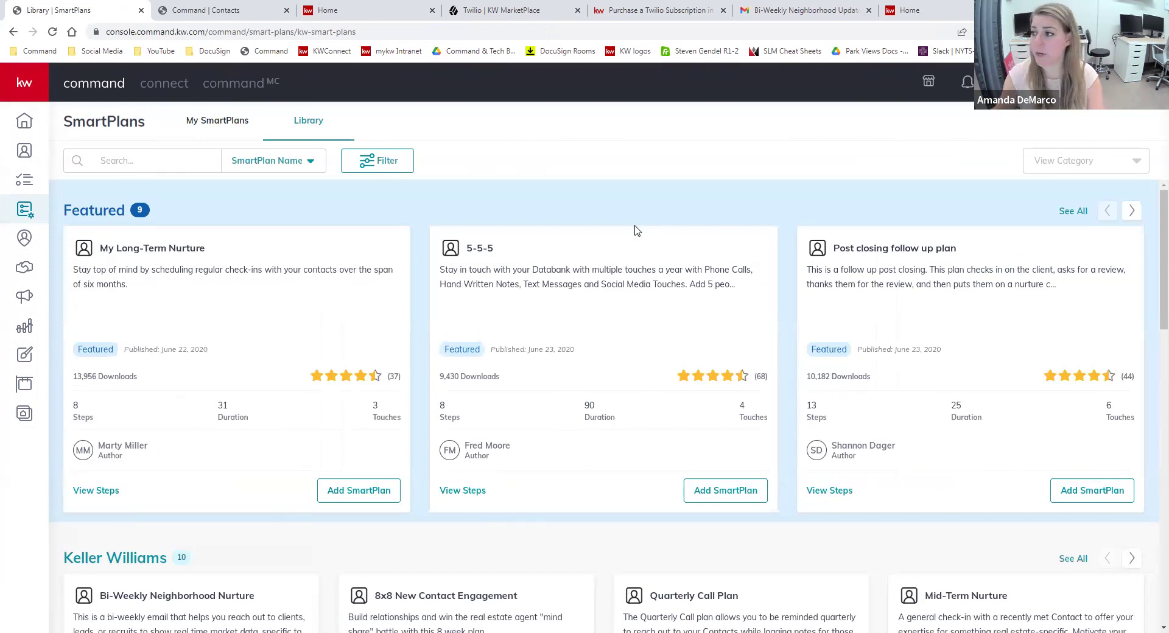
left_click(181, 161)
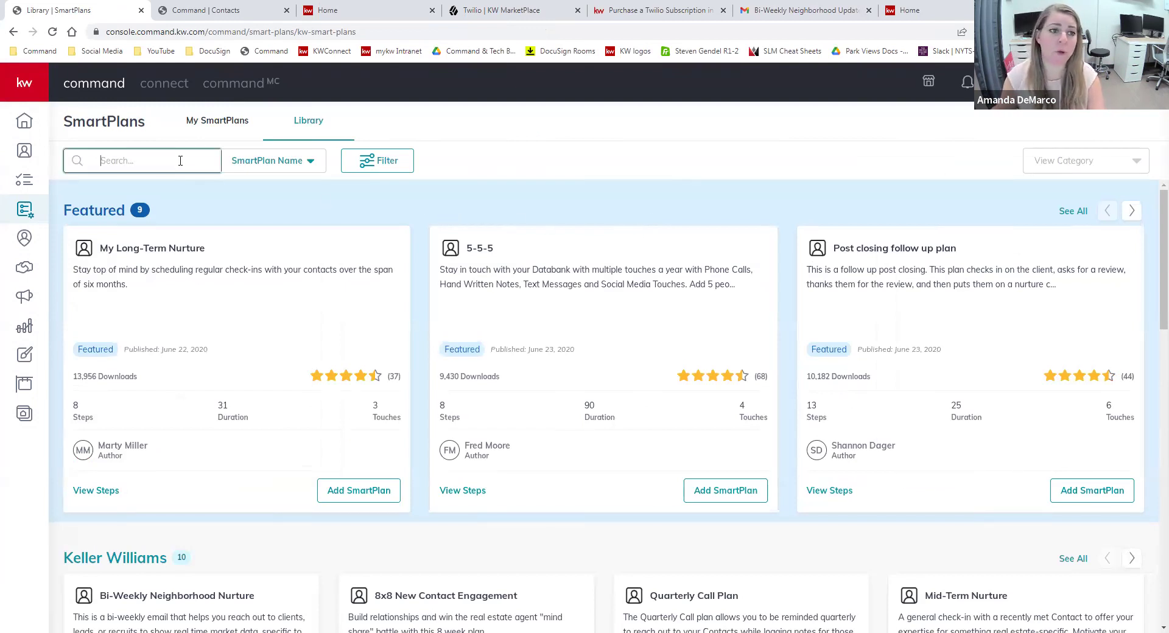
type("welcom")
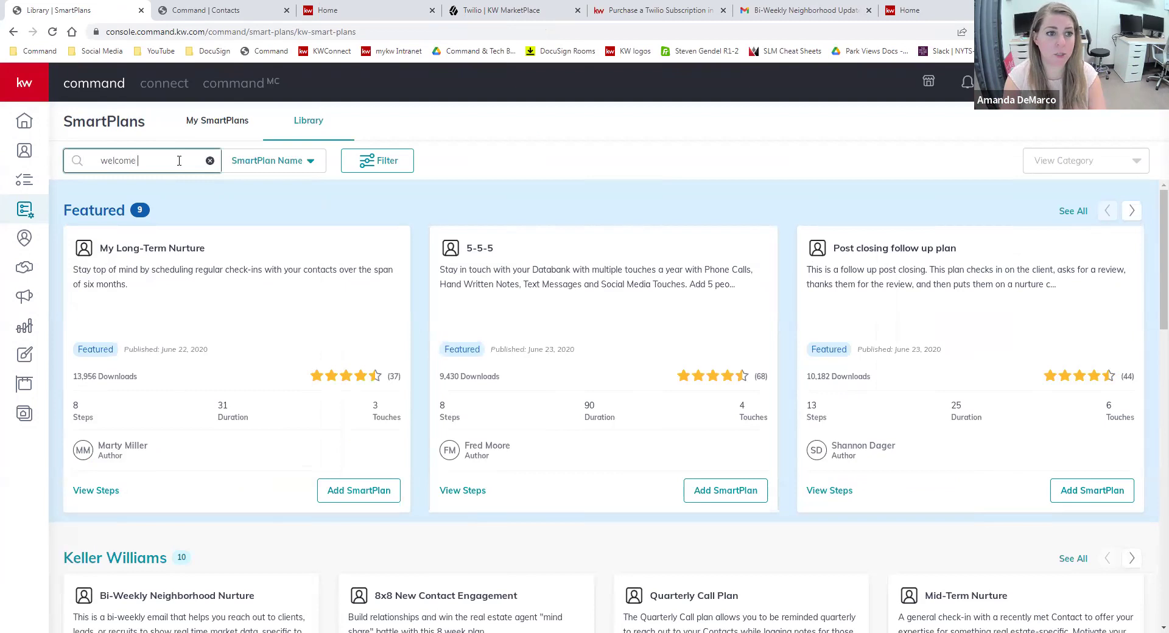
type("e")
key("Return")
Step: Replace the library search with 'new to' to list 46 matching plans
double_click(179, 161)
key("BackSpace")
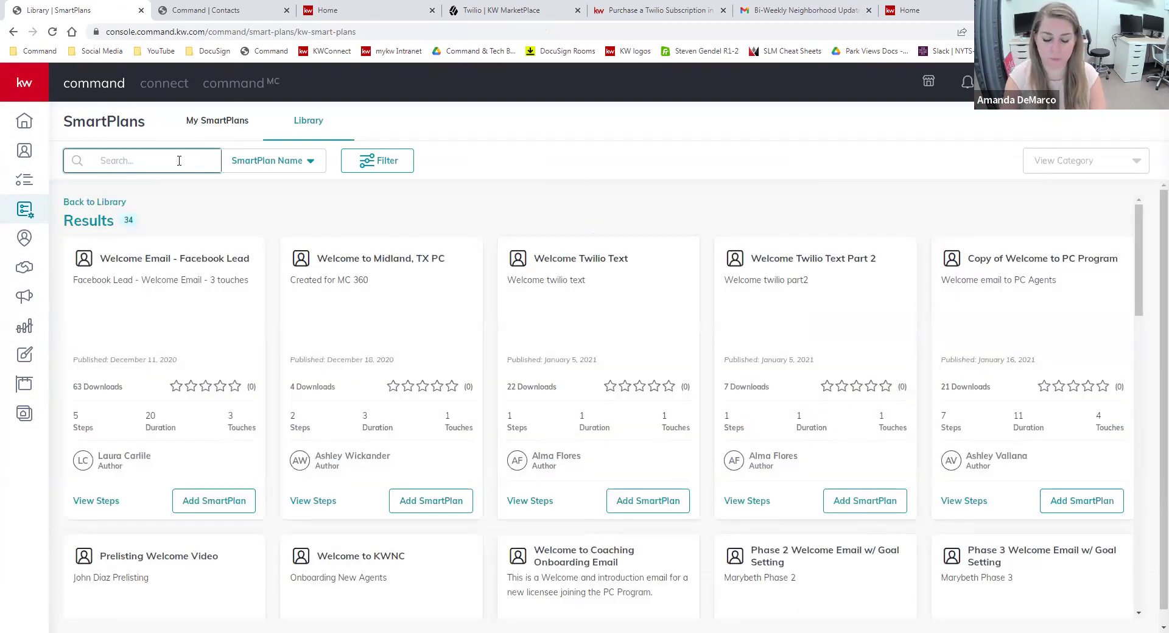
type("new to")
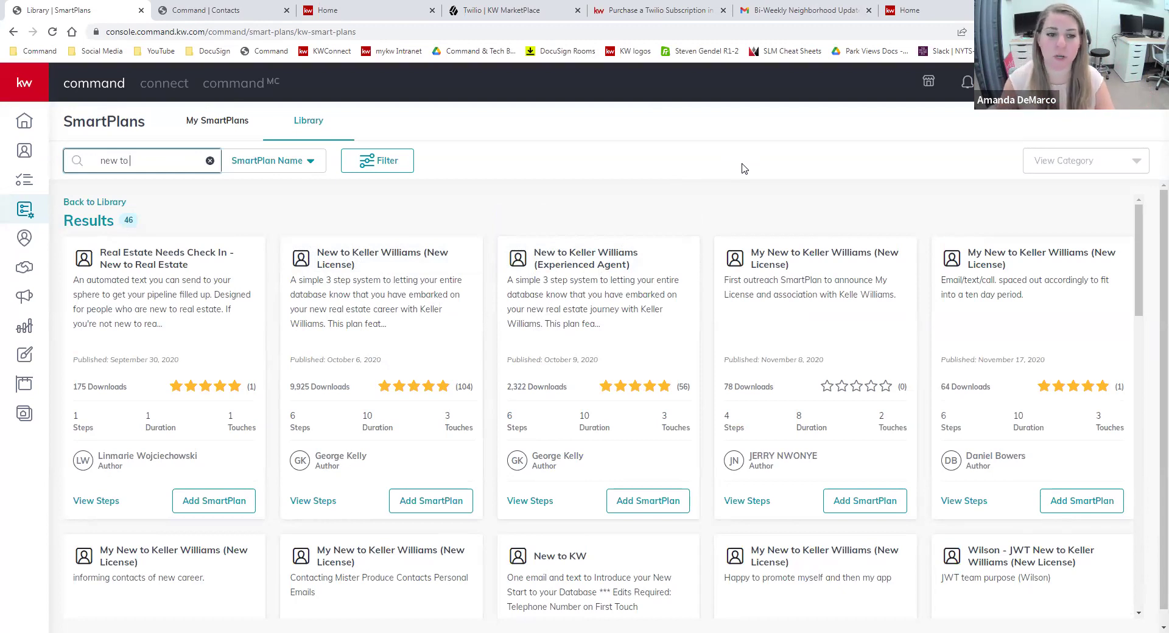
left_click(318, 510)
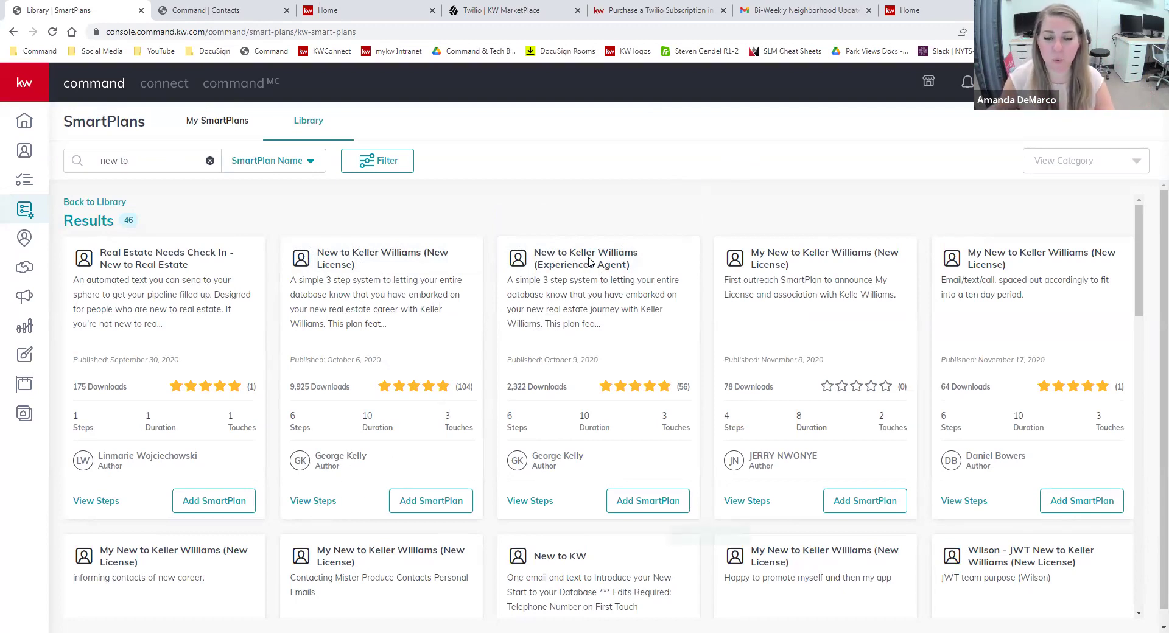
left_click(589, 262)
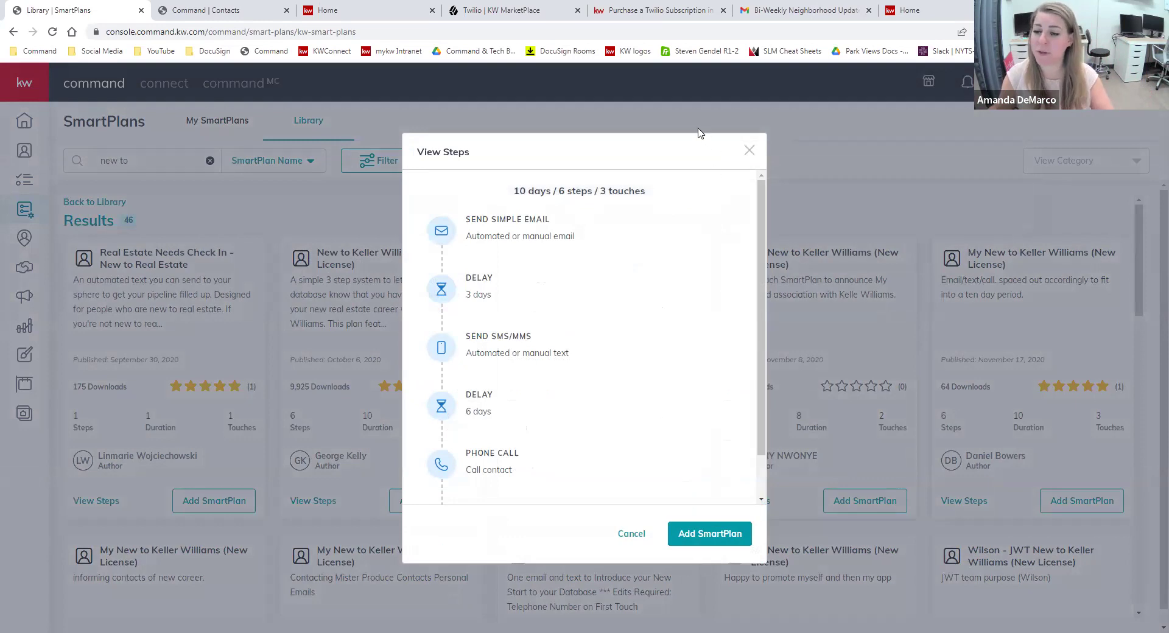
mouse_move(549, 356)
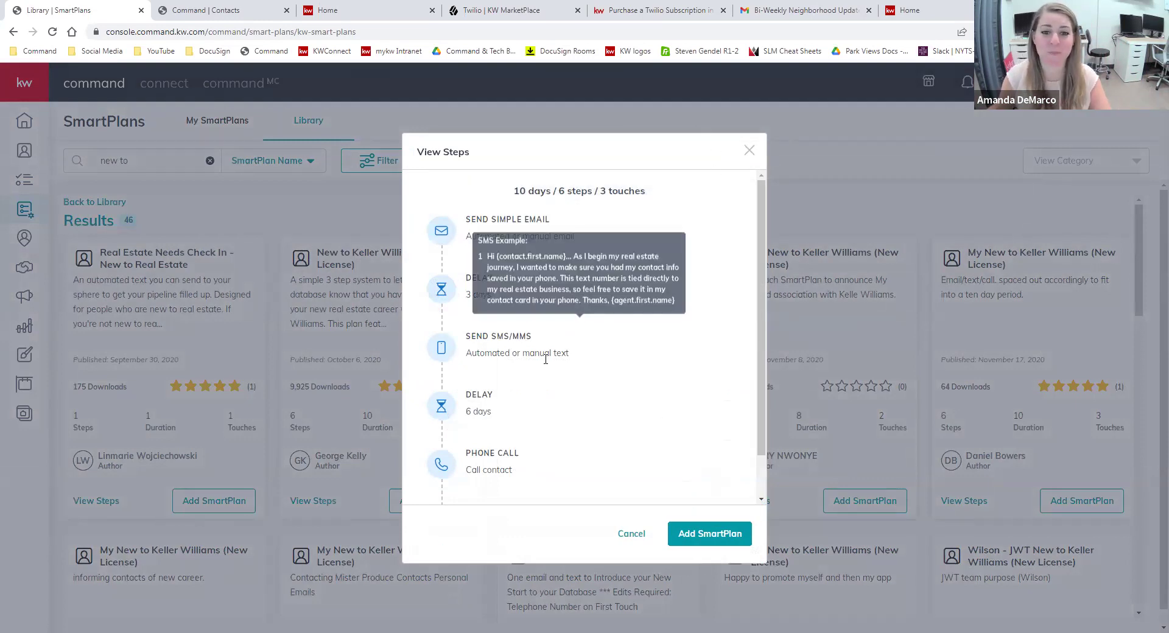
scroll(553, 347, "down", 1)
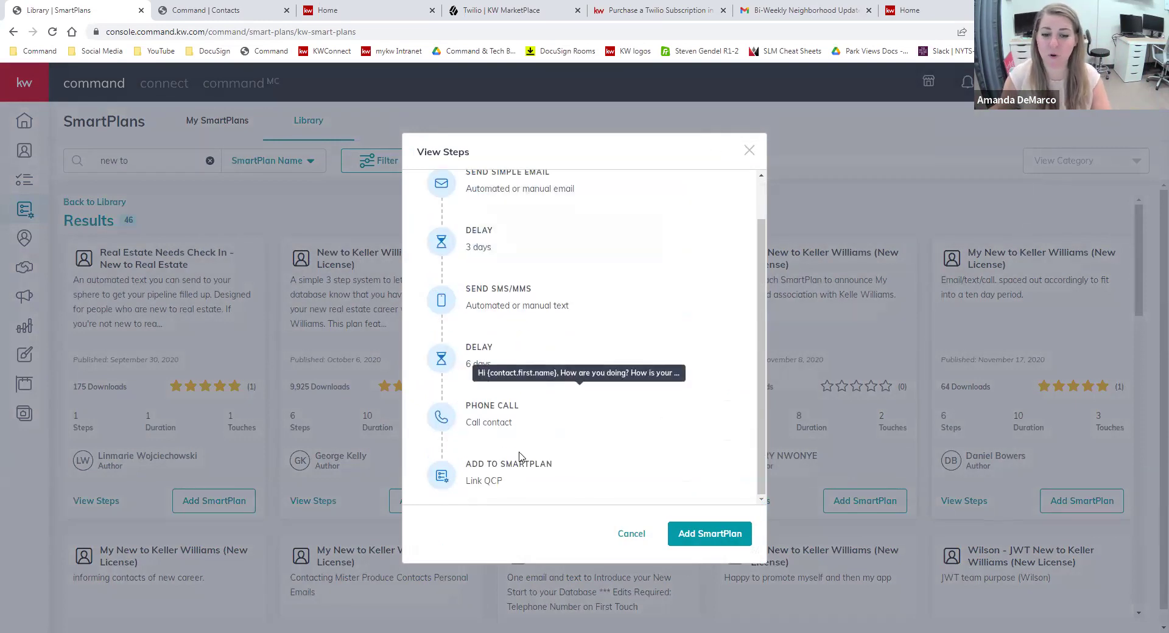
mouse_move(518, 457)
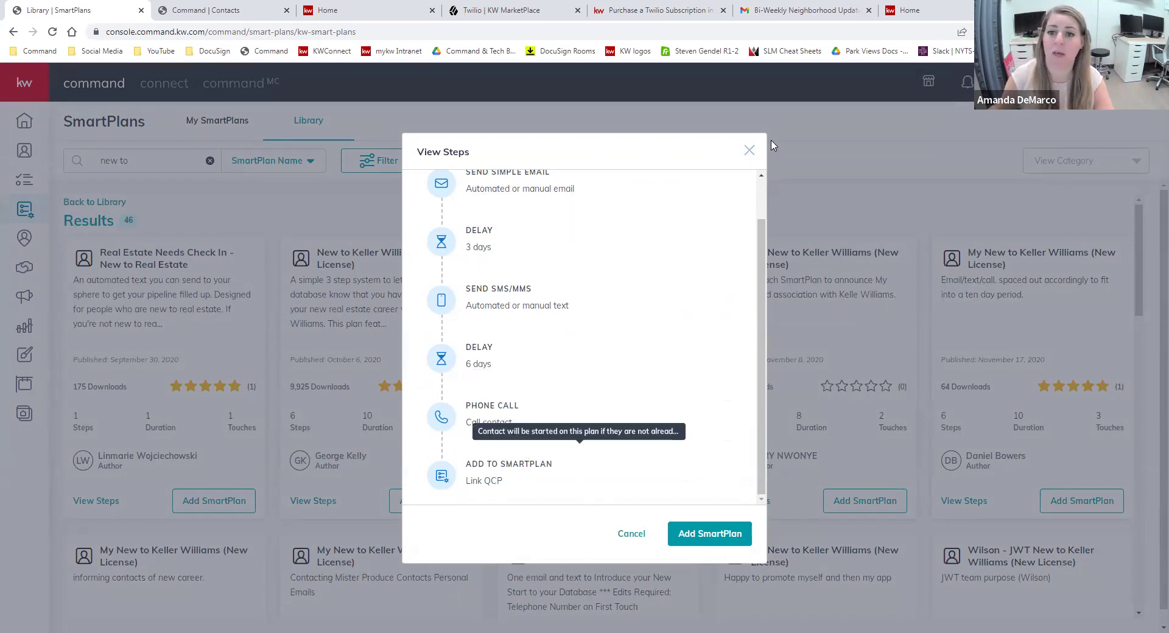
left_click(749, 150)
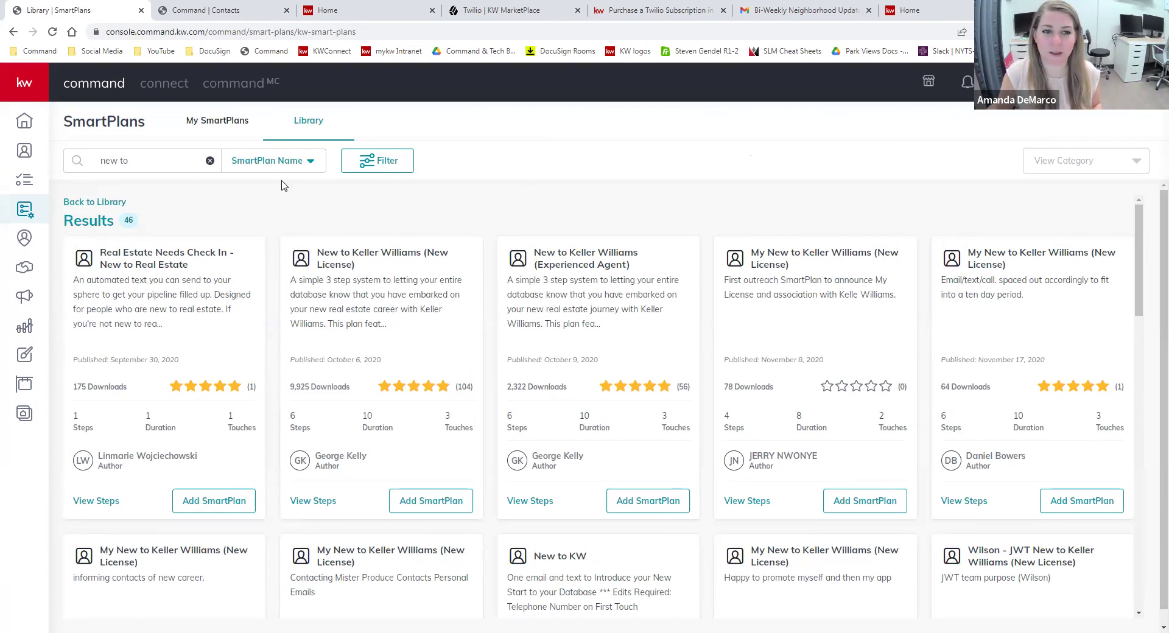
left_click(213, 160)
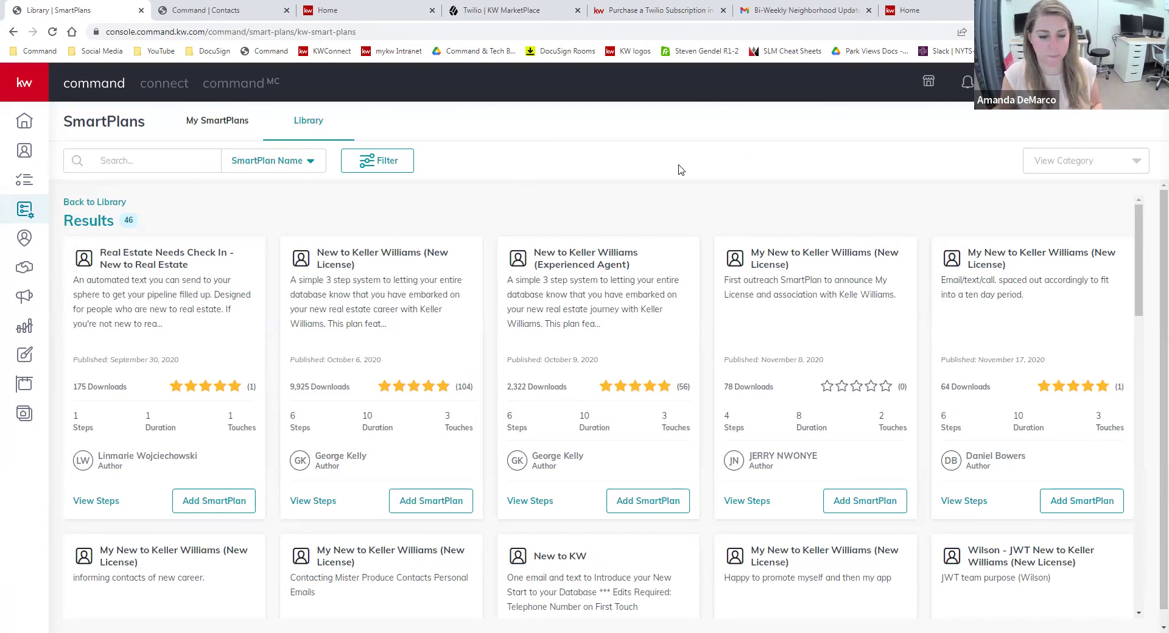
Step: Clear the library search, page through the Keller Williams plans, and switch to the contact's record
left_click(95, 199)
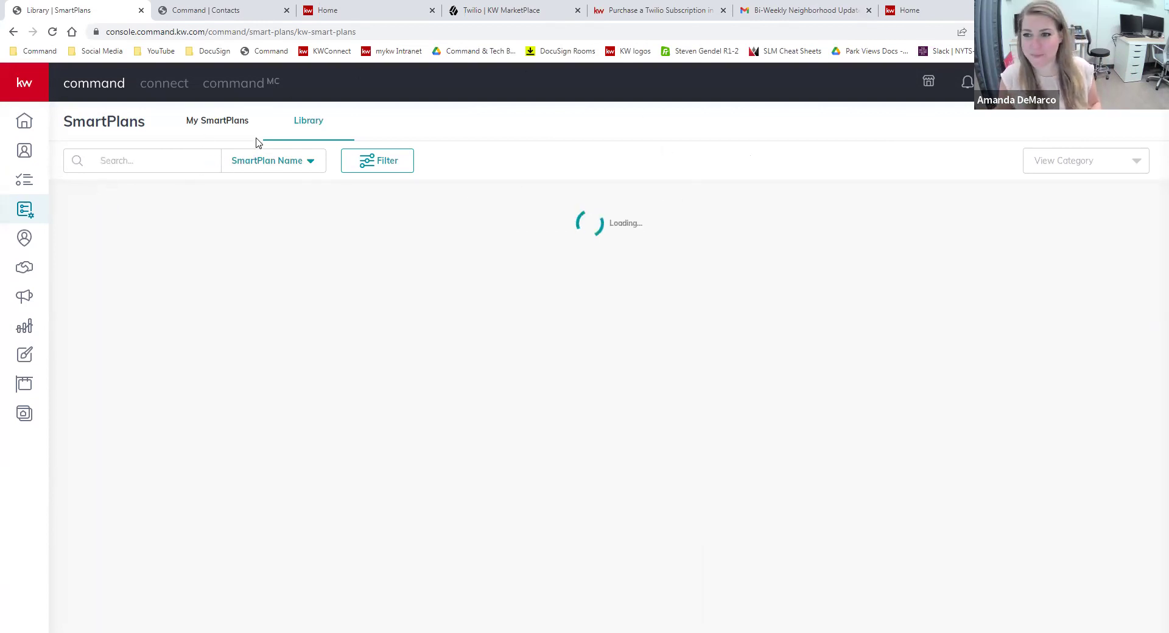
scroll(755, 333, "down", 3)
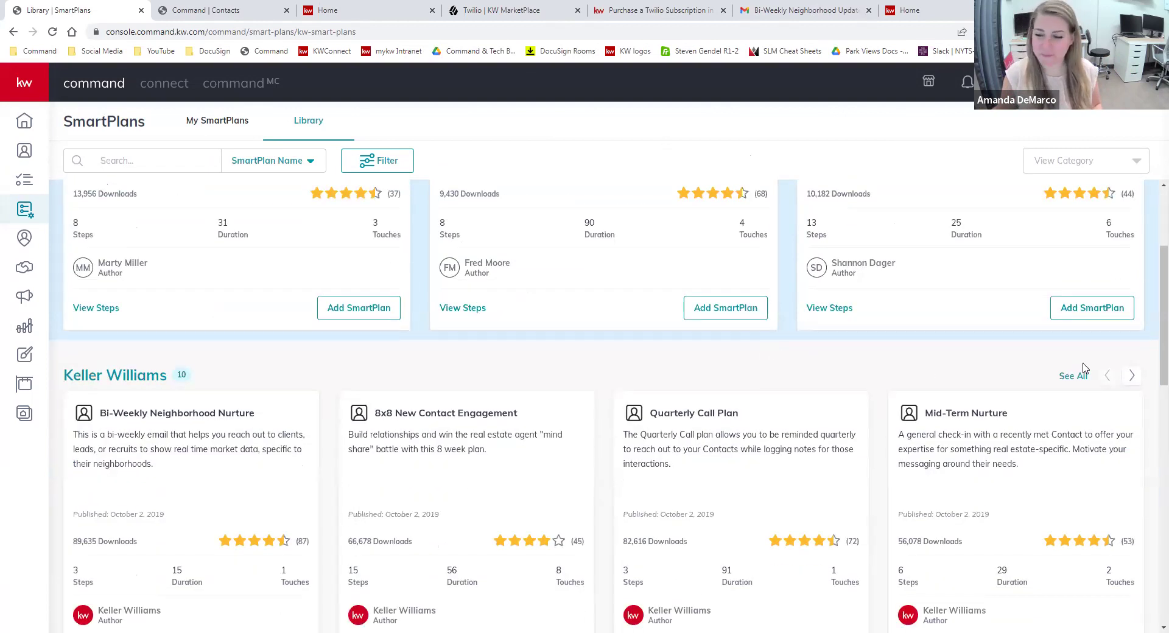
left_click(1131, 378)
scroll(788, 363, "down", 1)
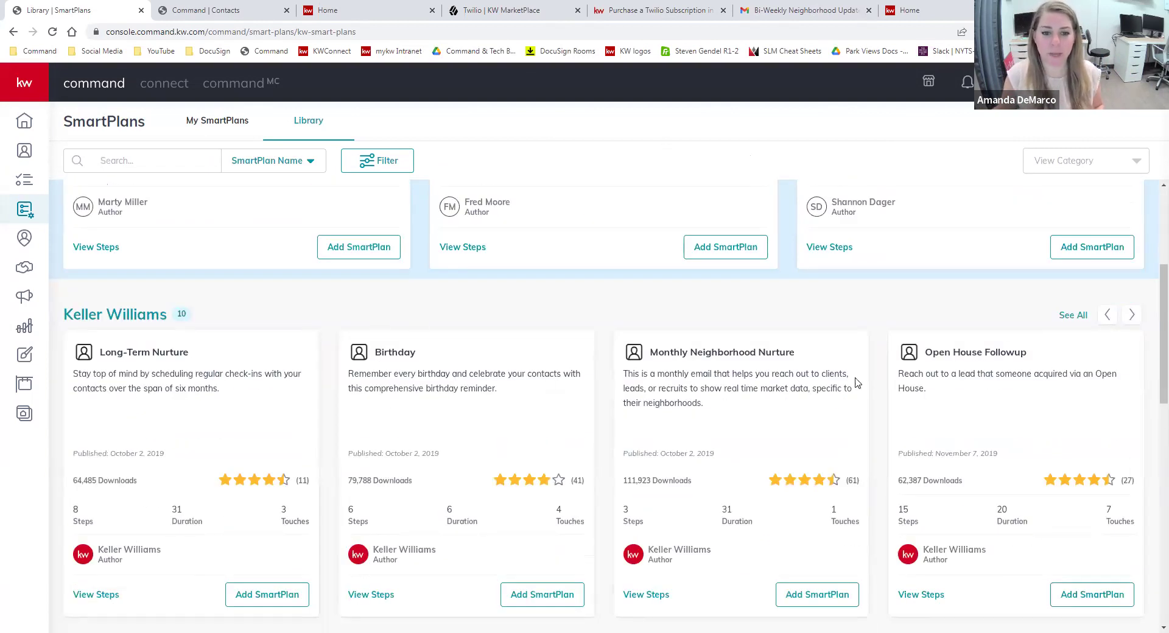
left_click(1128, 318)
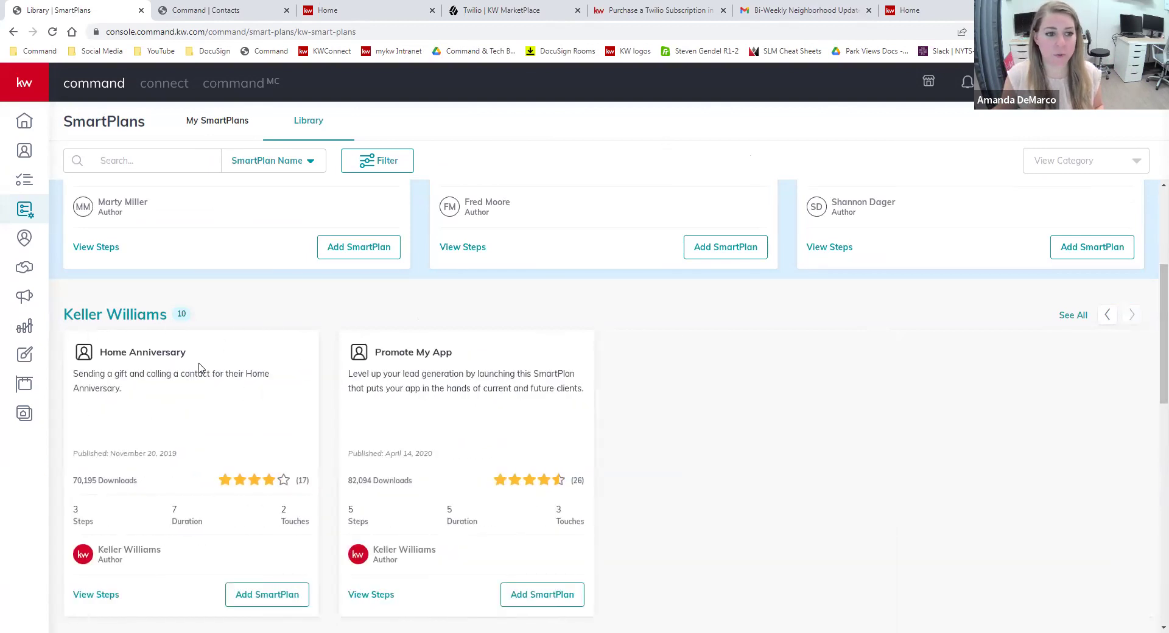
left_click(219, 11)
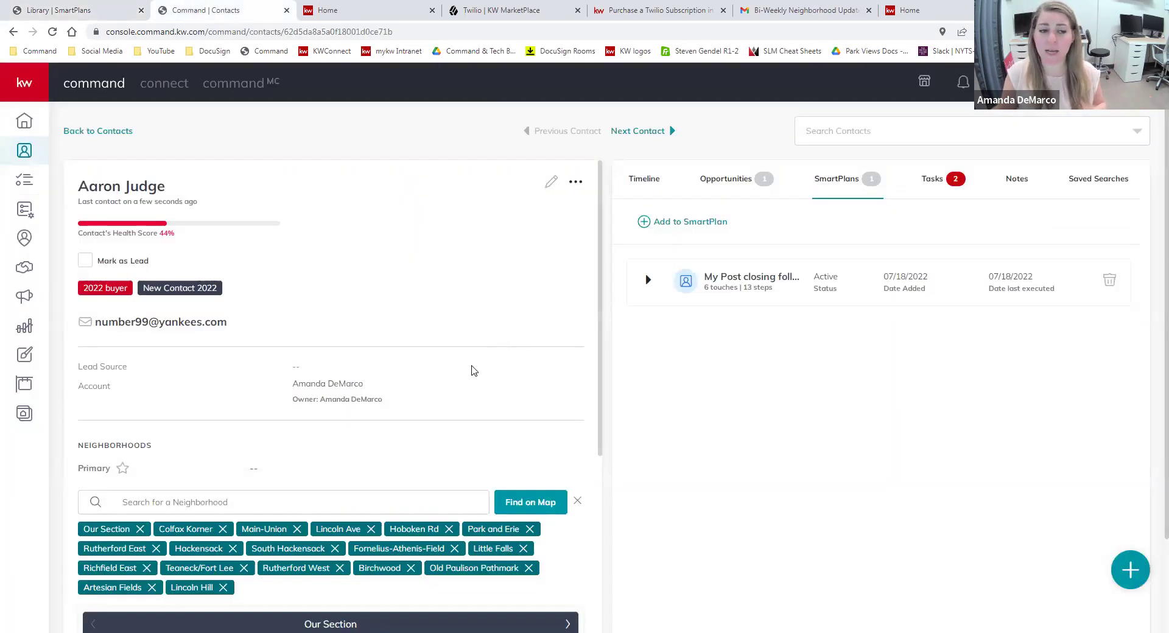
Step: Select the contact's empty Birthday and Home Anniversary rows in About, then go back to the Library
scroll(425, 302, "down", 8)
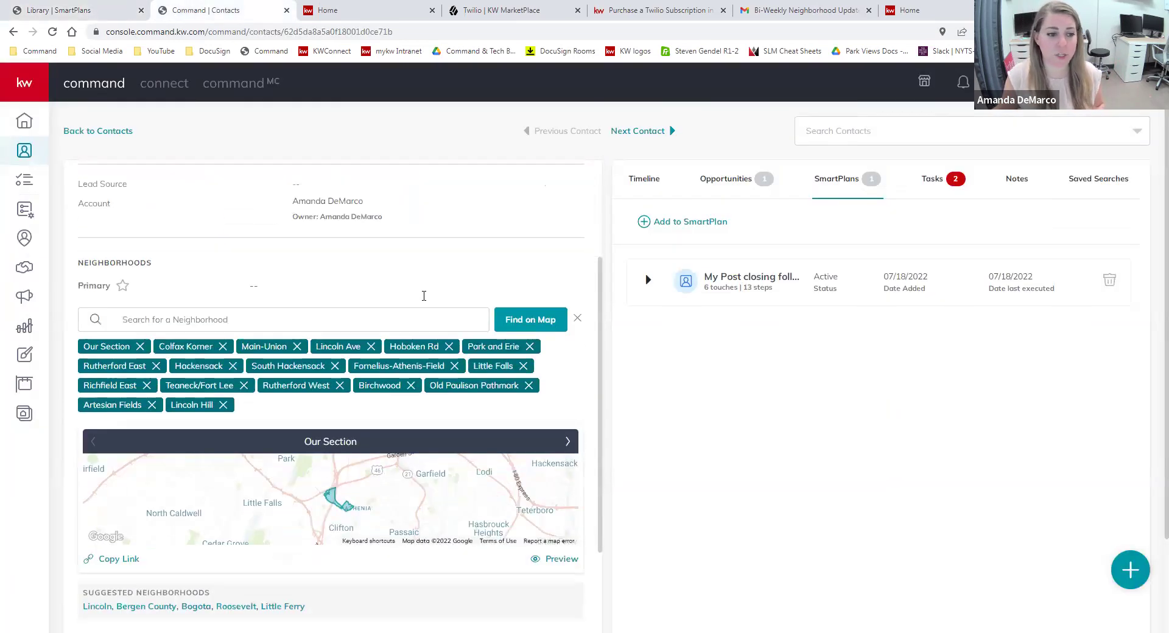
scroll(280, 405, "down", 1)
left_click_drag(84, 562, 311, 584)
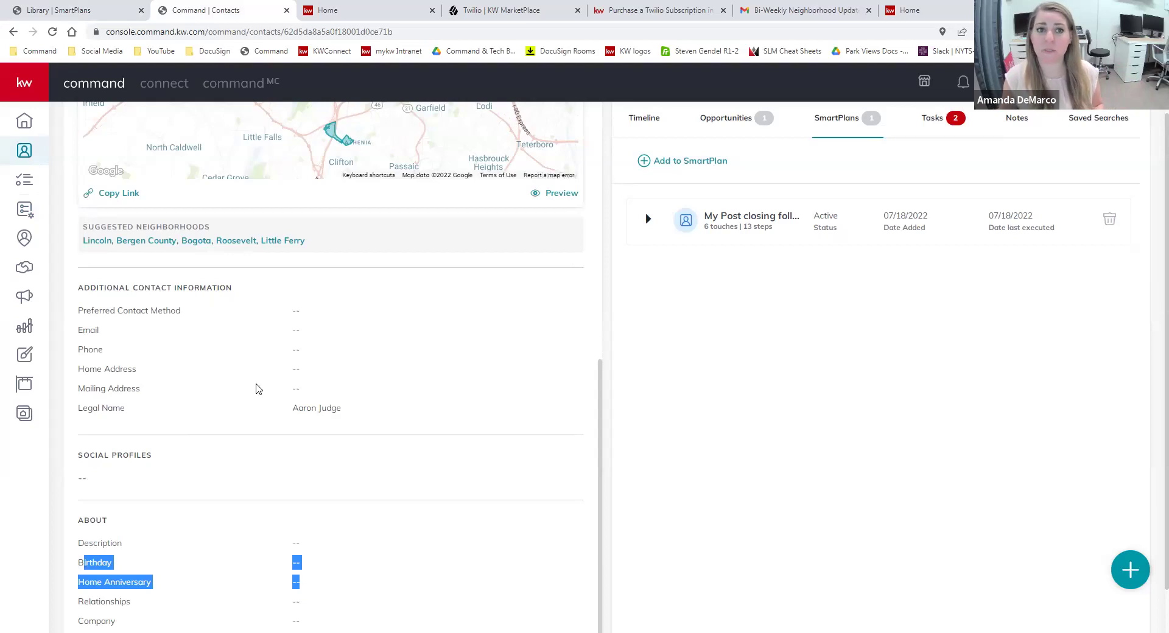
left_click(54, 10)
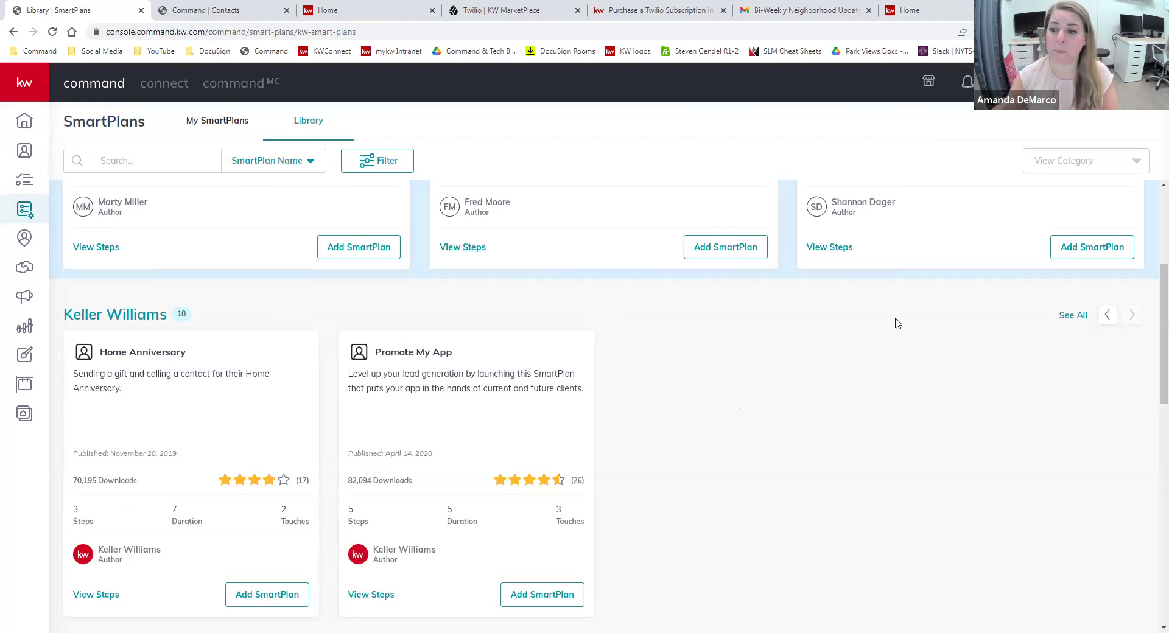
Step: Bring the Birthday plan back into the Keller Williams carousel and preview its steps
left_click(1107, 314)
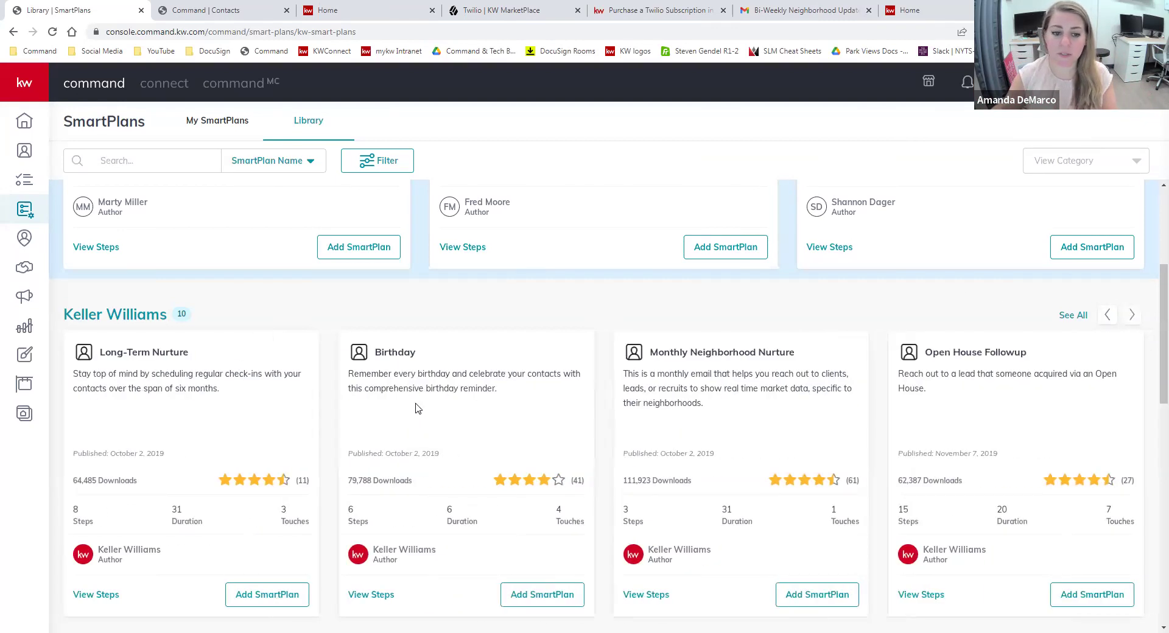
left_click(388, 597)
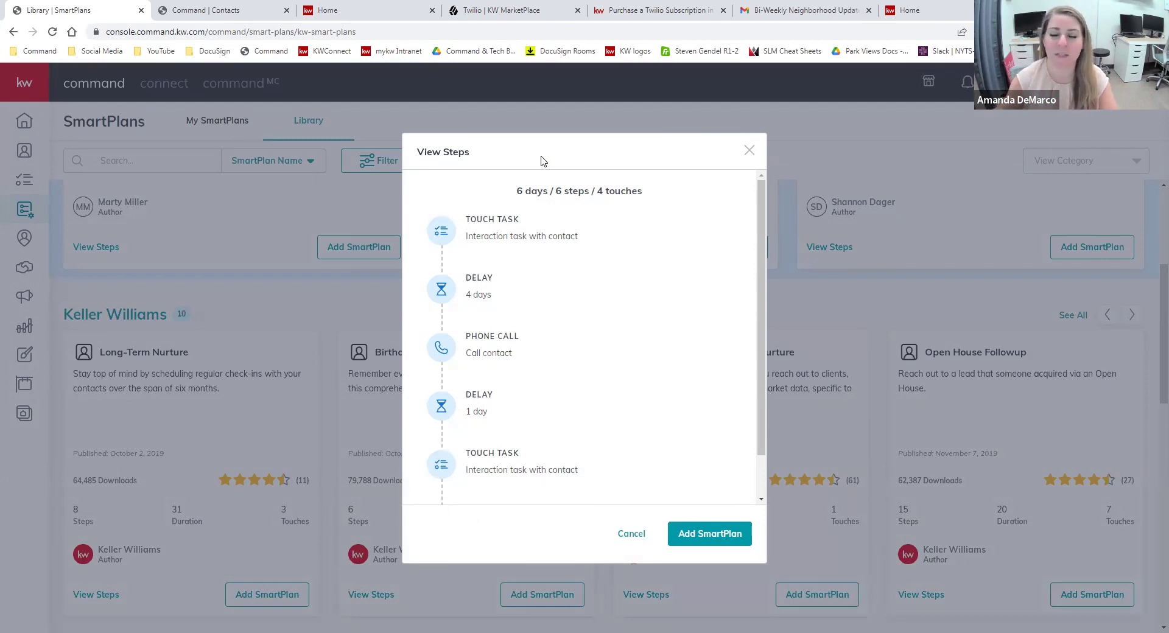
left_click(750, 151)
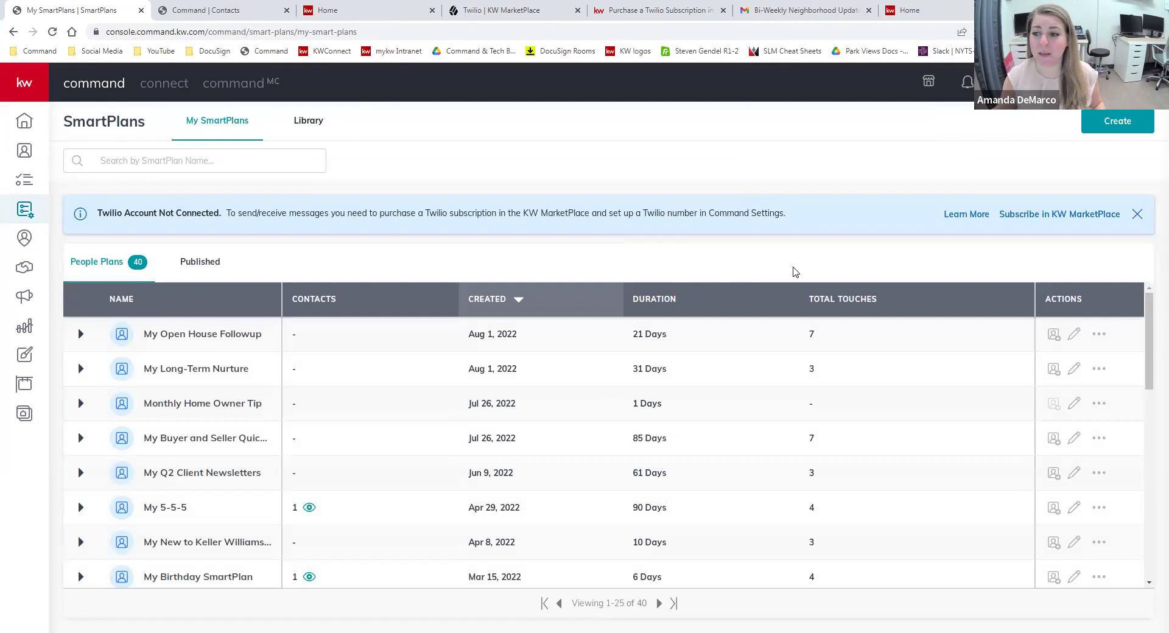
left_click(1099, 333)
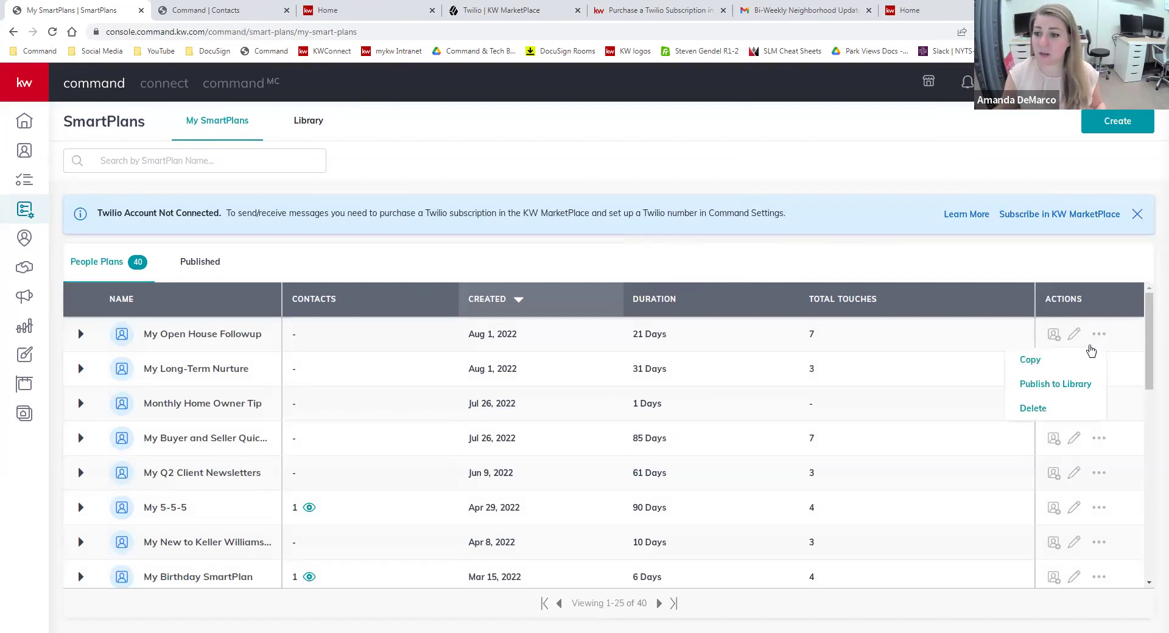
left_click(1122, 260)
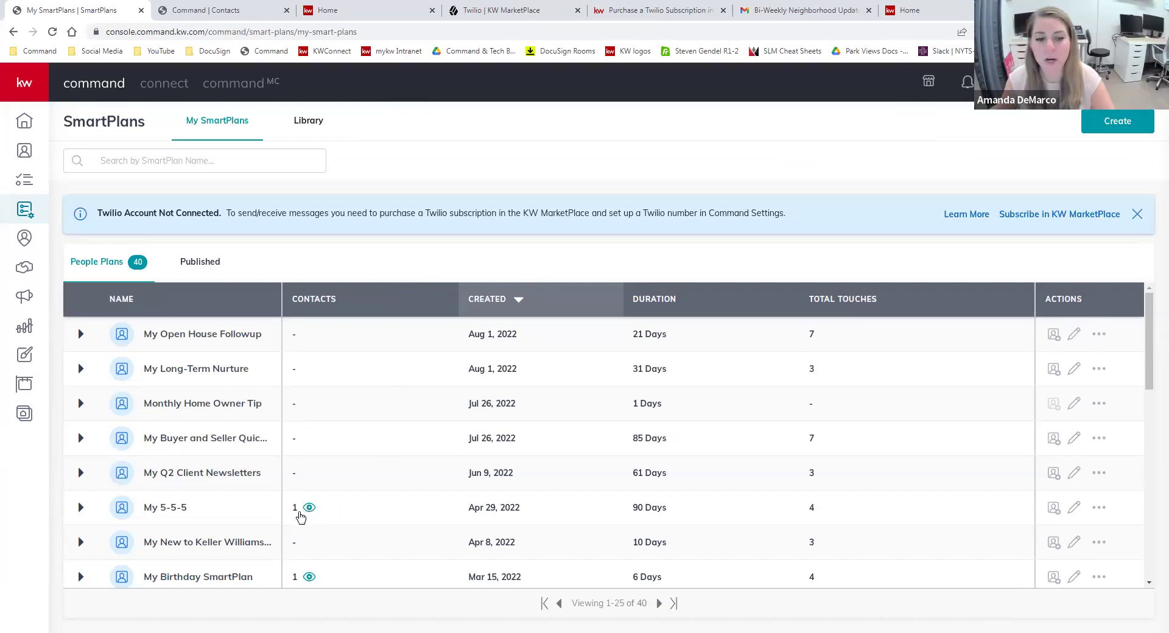
left_click(309, 508)
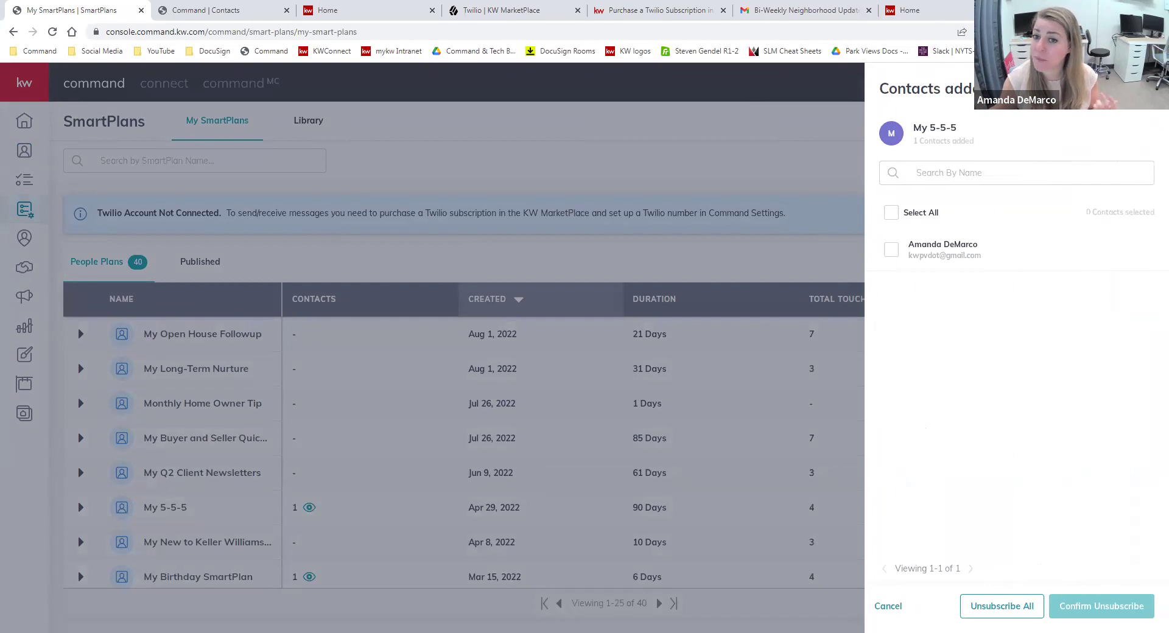
left_click(1141, 92)
scroll(334, 438, "down", 2)
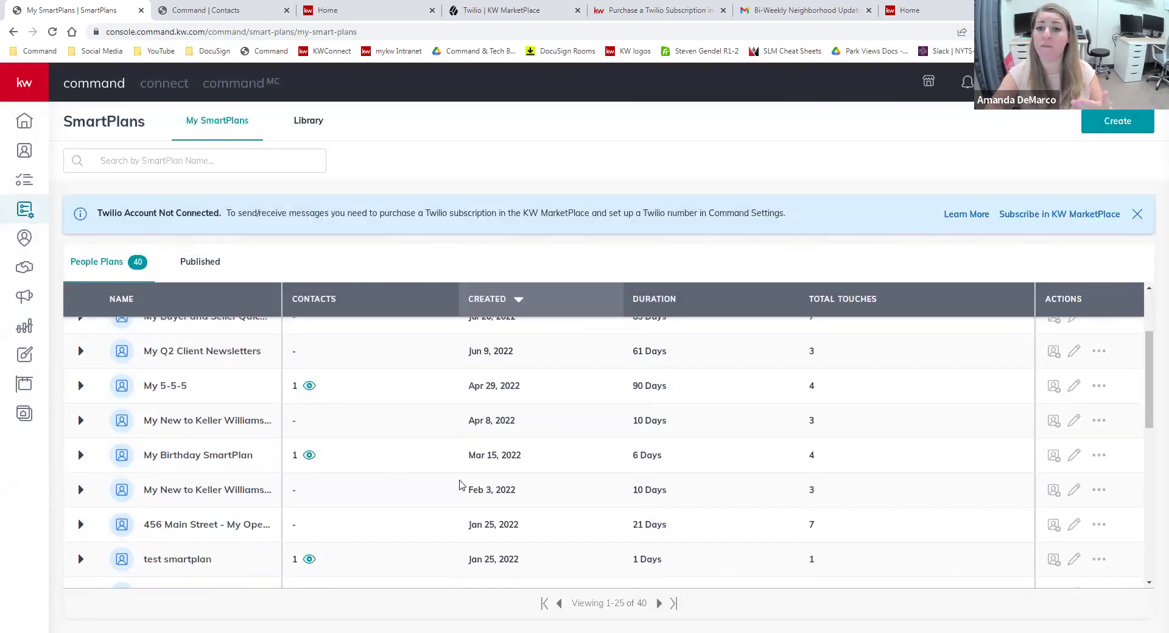
Step: View My Birthday SmartPlan's enrolled contacts and unsubscribe its single contact
left_click(310, 457)
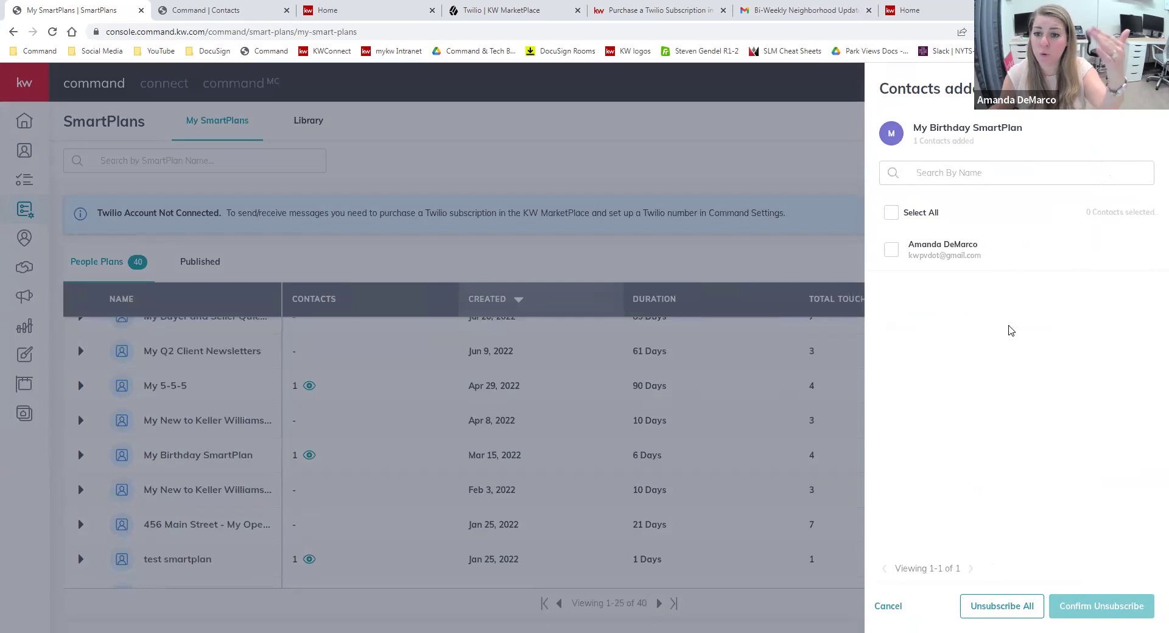
left_click(893, 258)
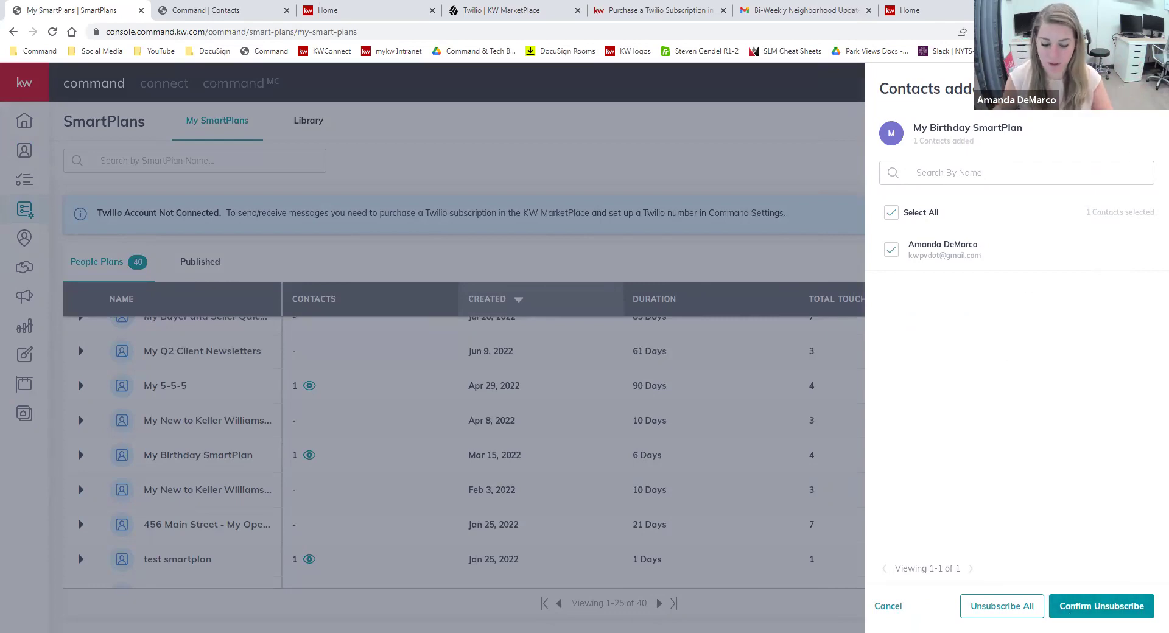
key("Escape")
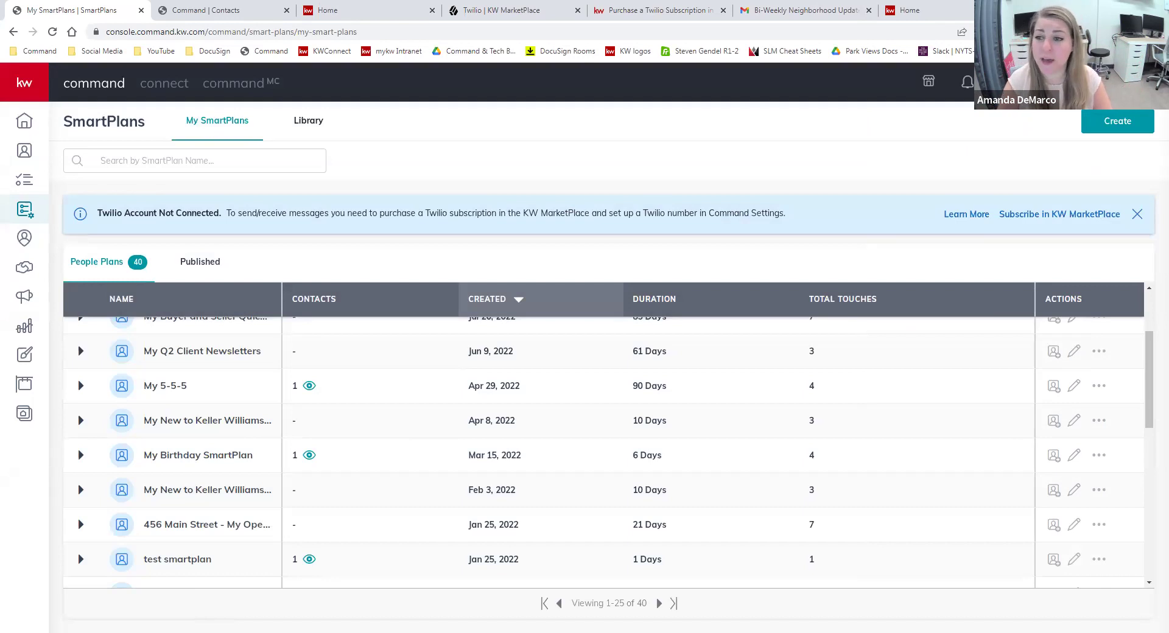